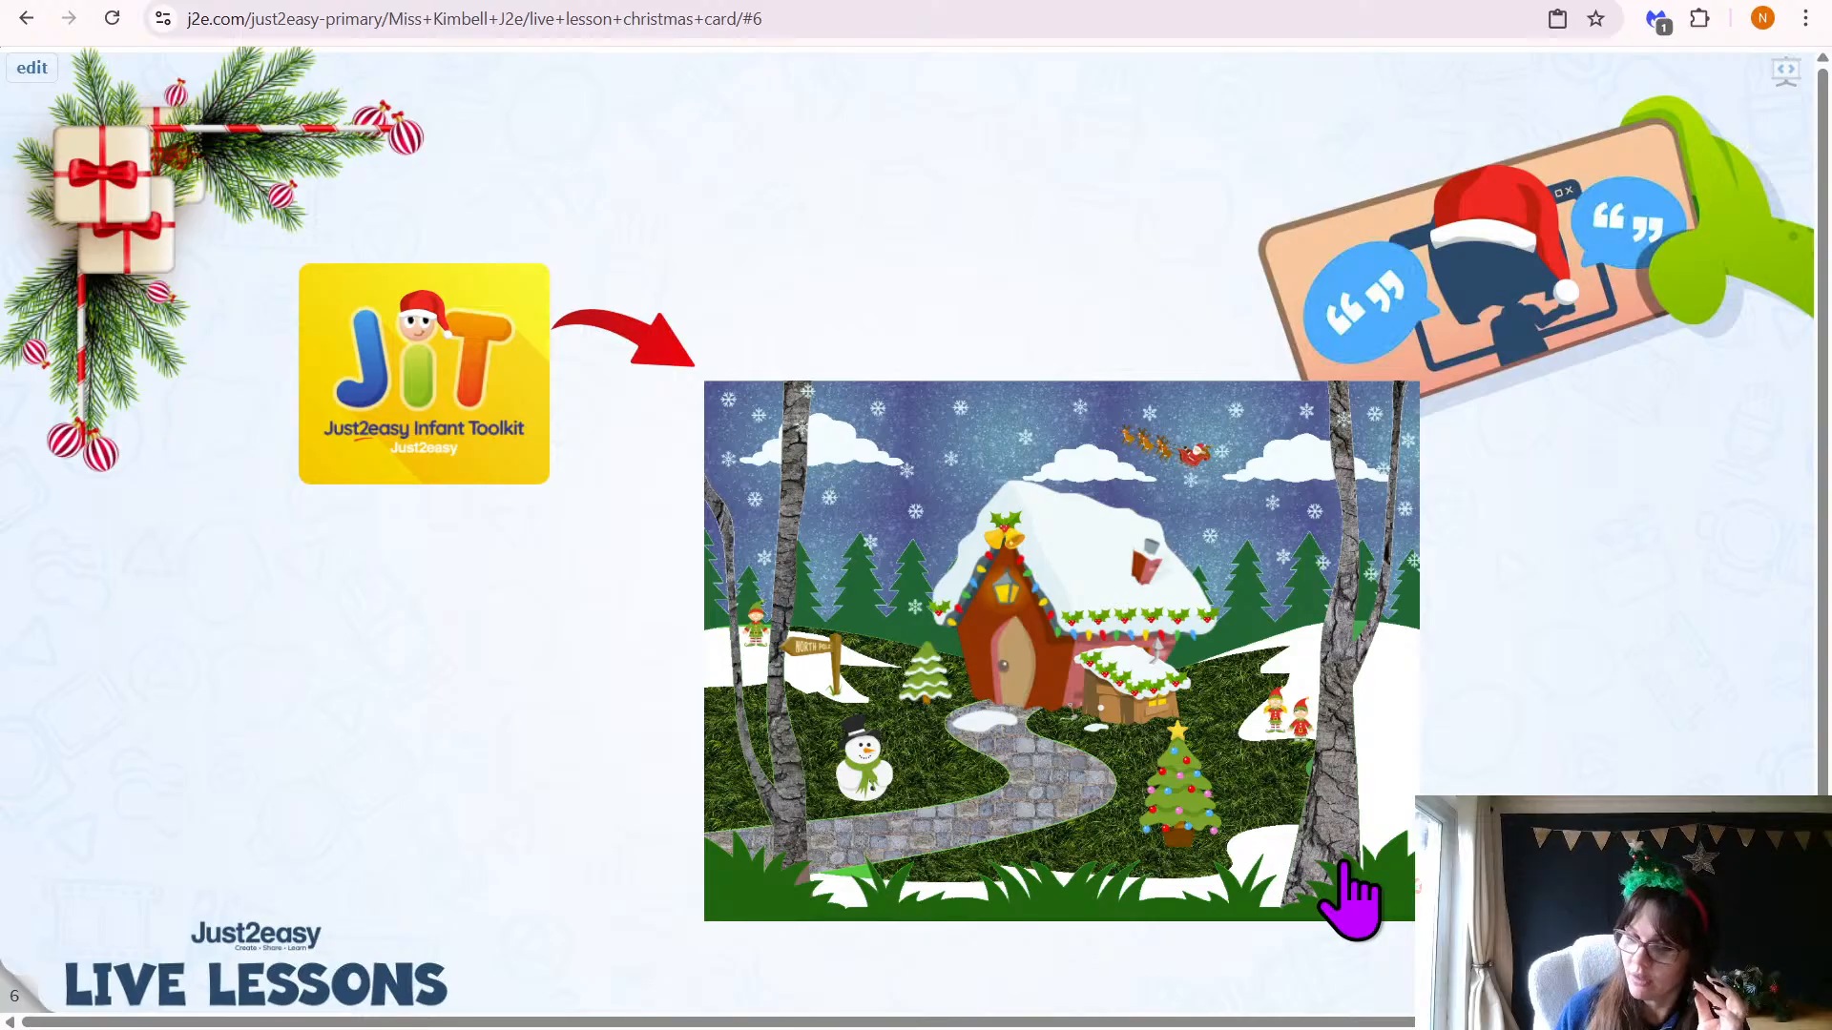
Advance the lesson slides, switch to the Just2easy launch page and open the JIT Infant Toolkit
key("Right")
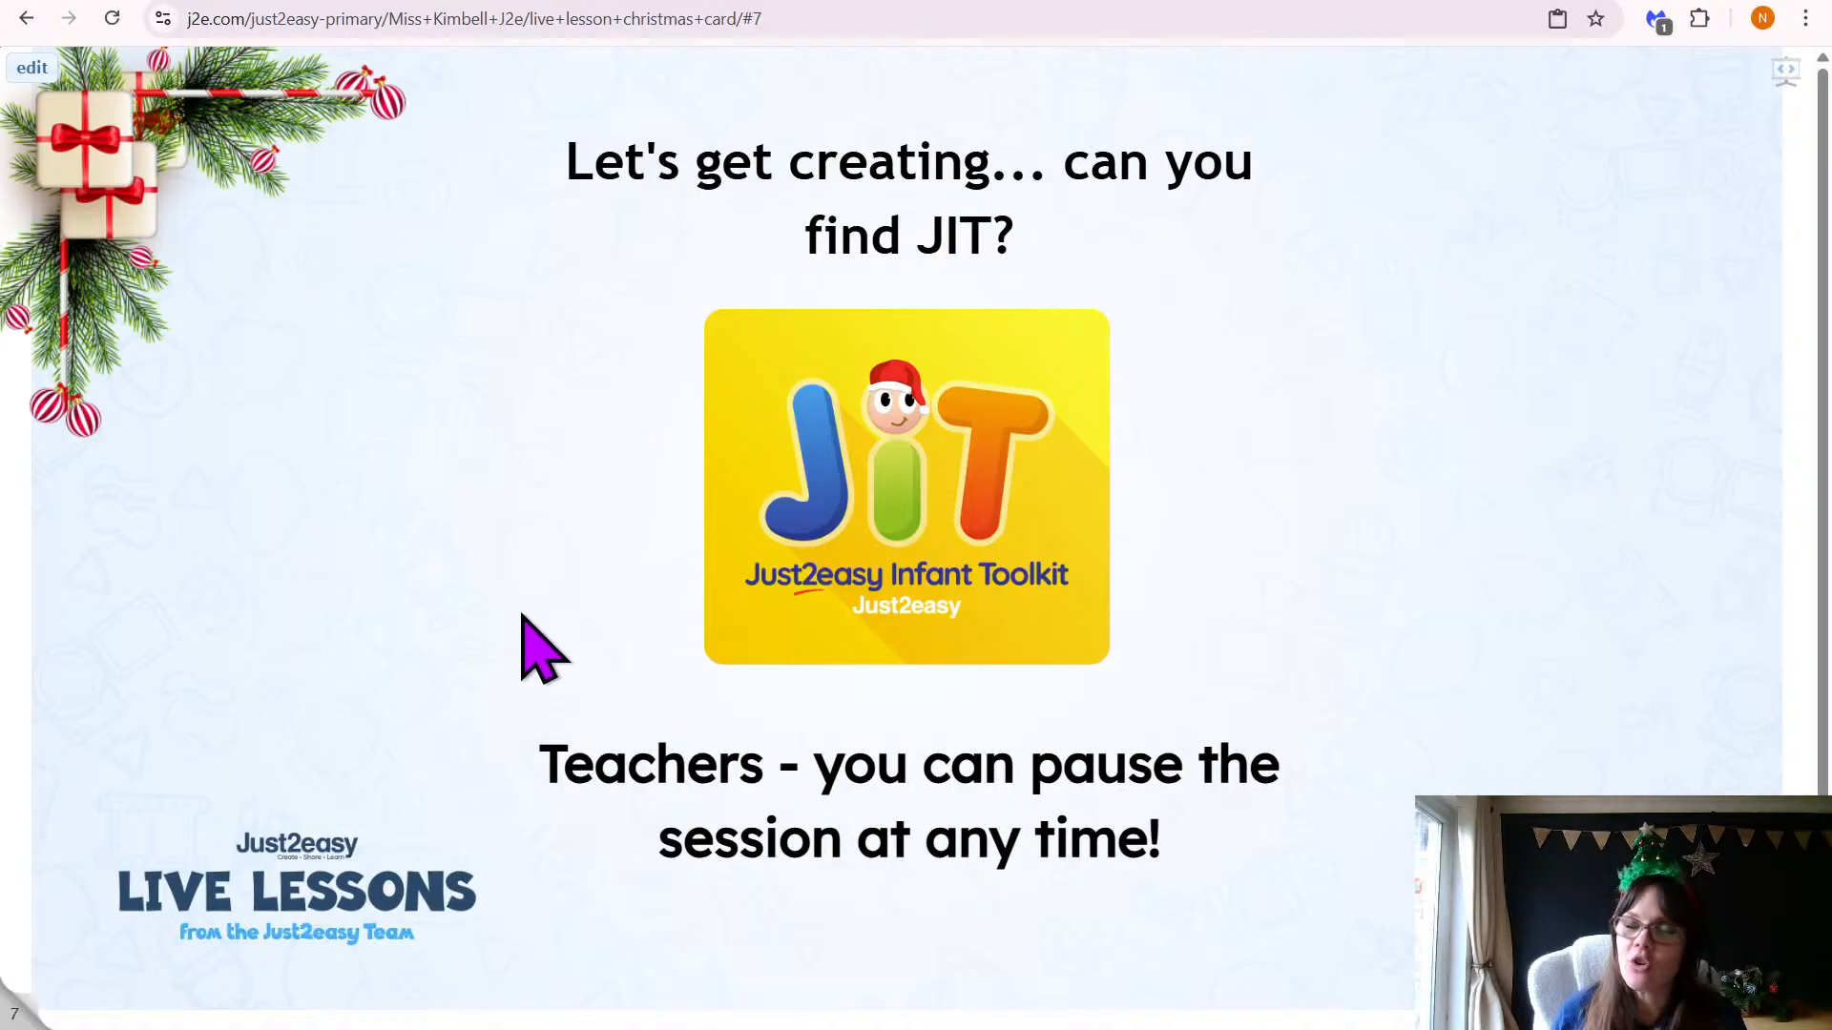
left_click(215, 2)
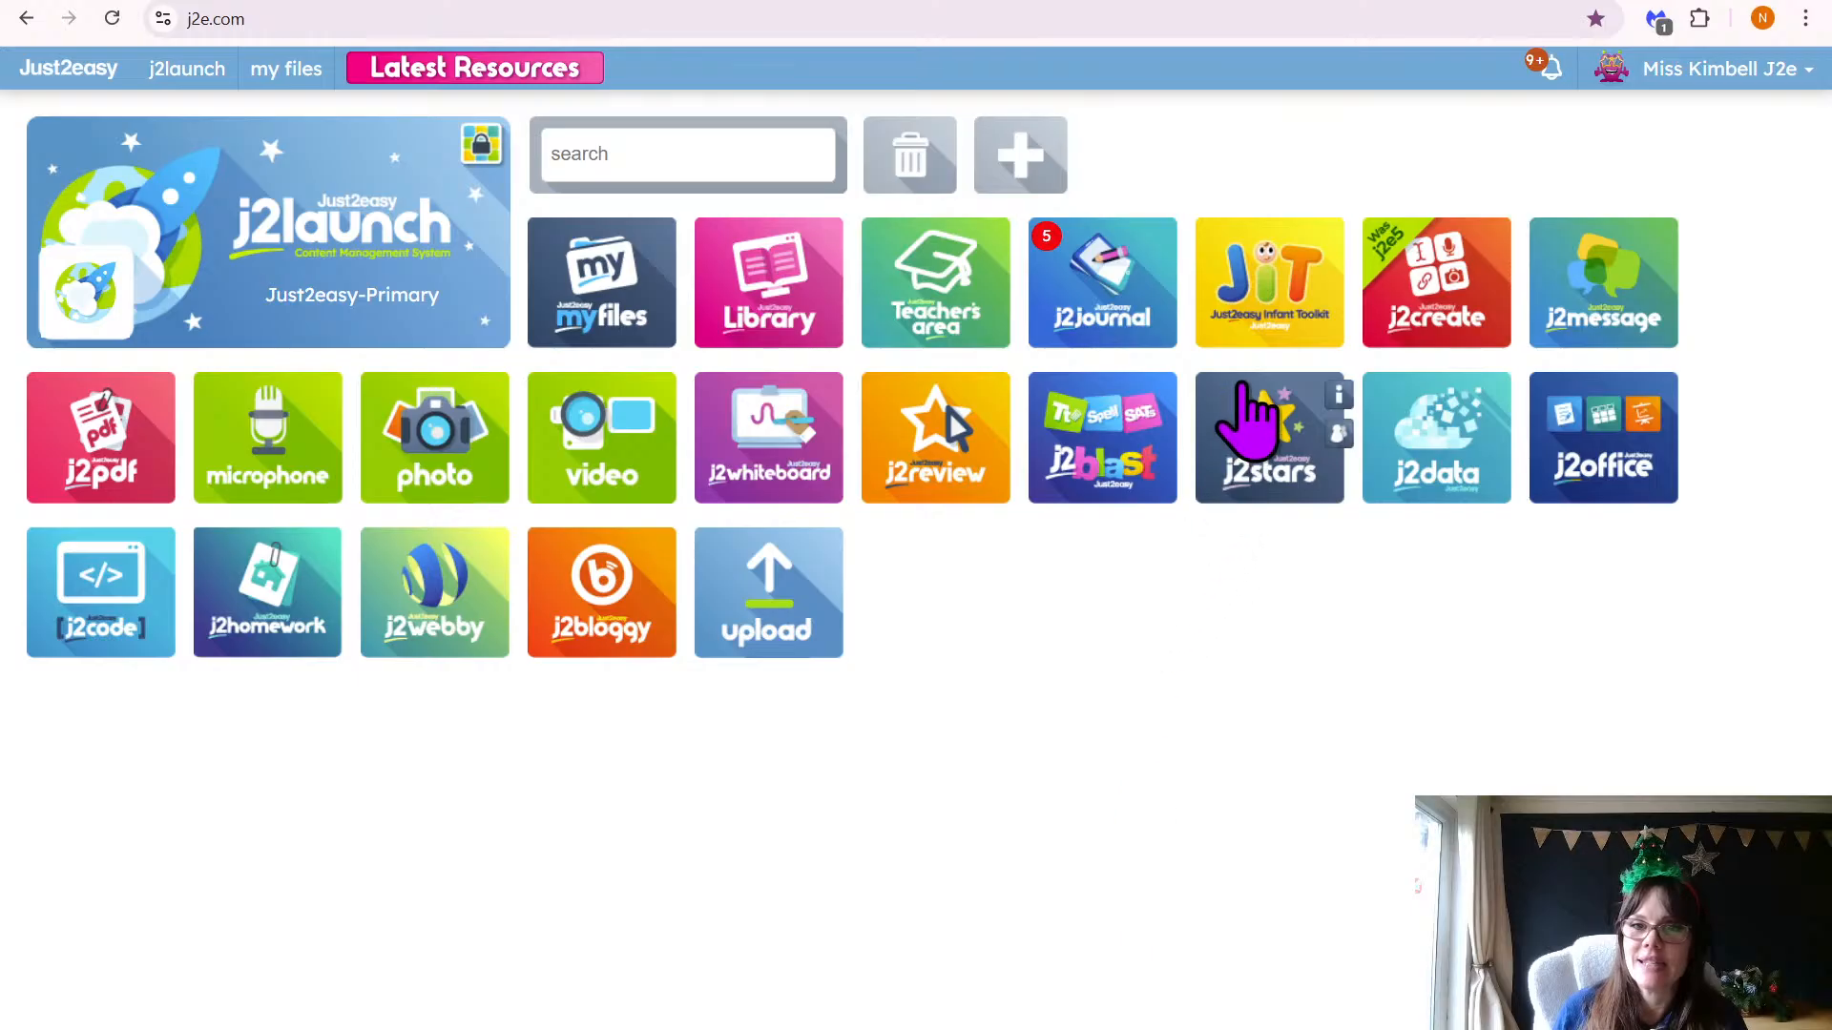
mouse_move(1231, 335)
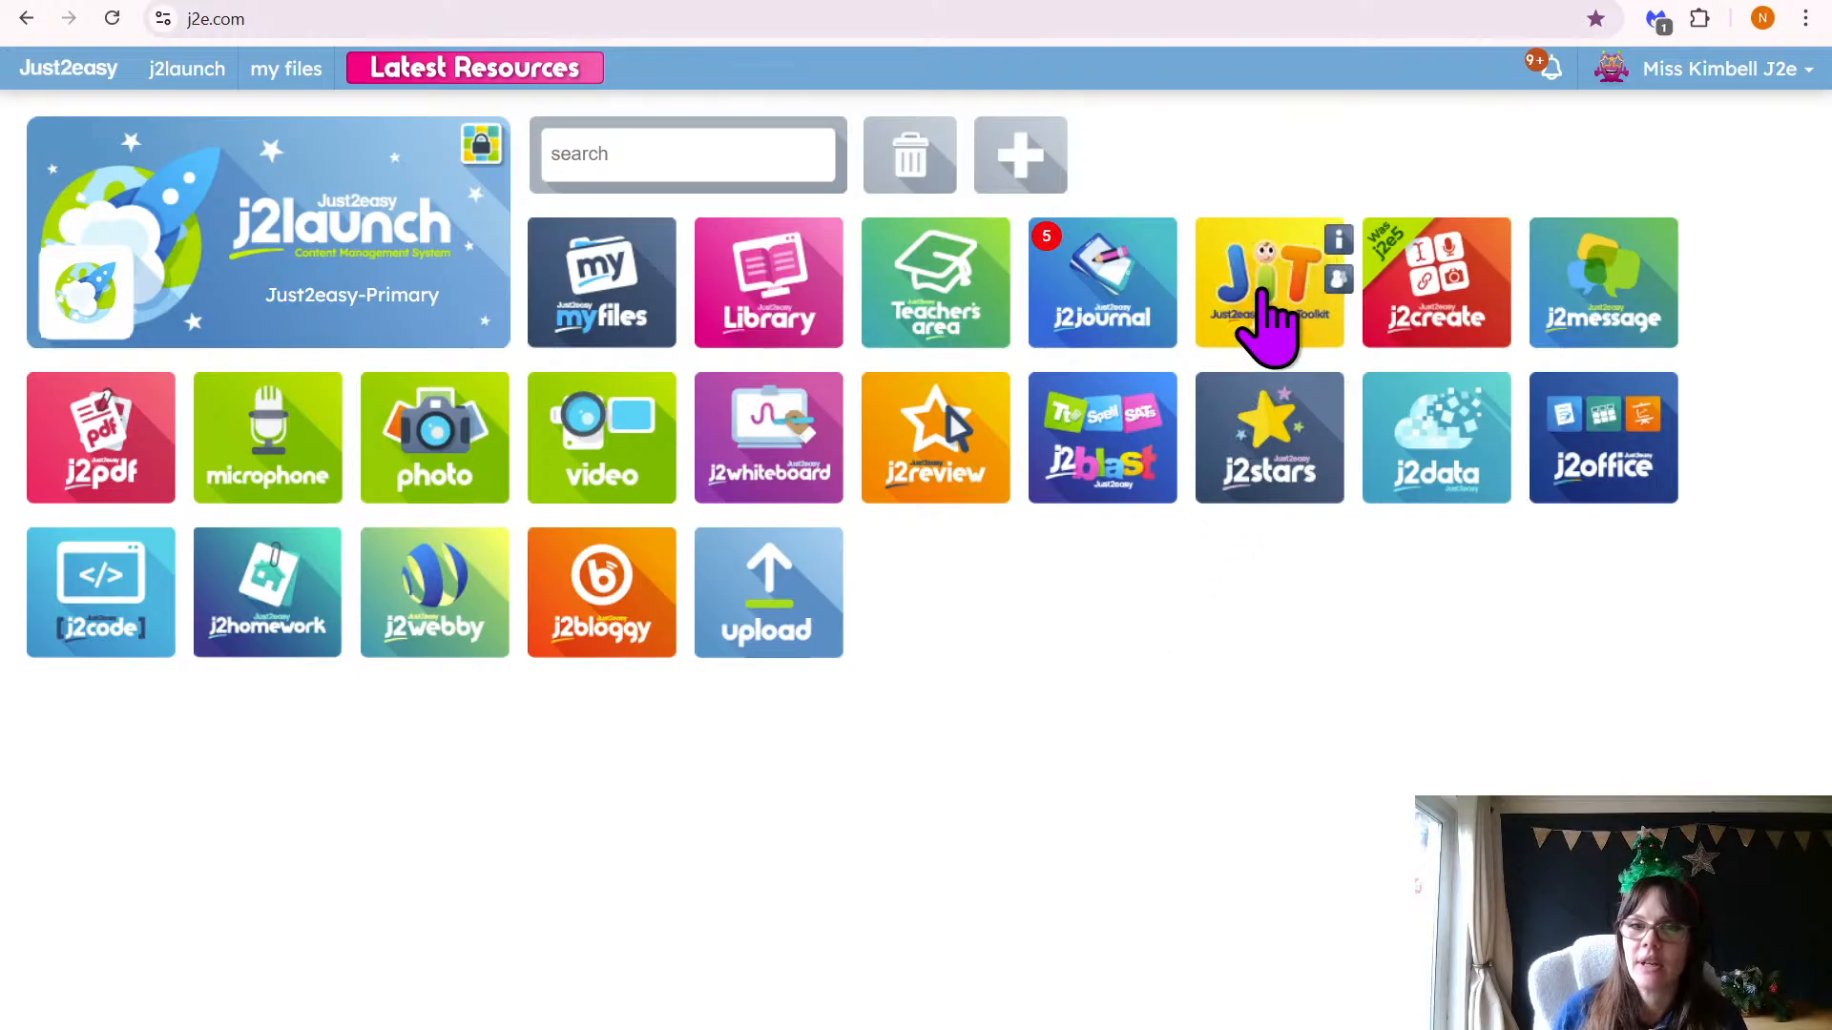
left_click(1261, 300)
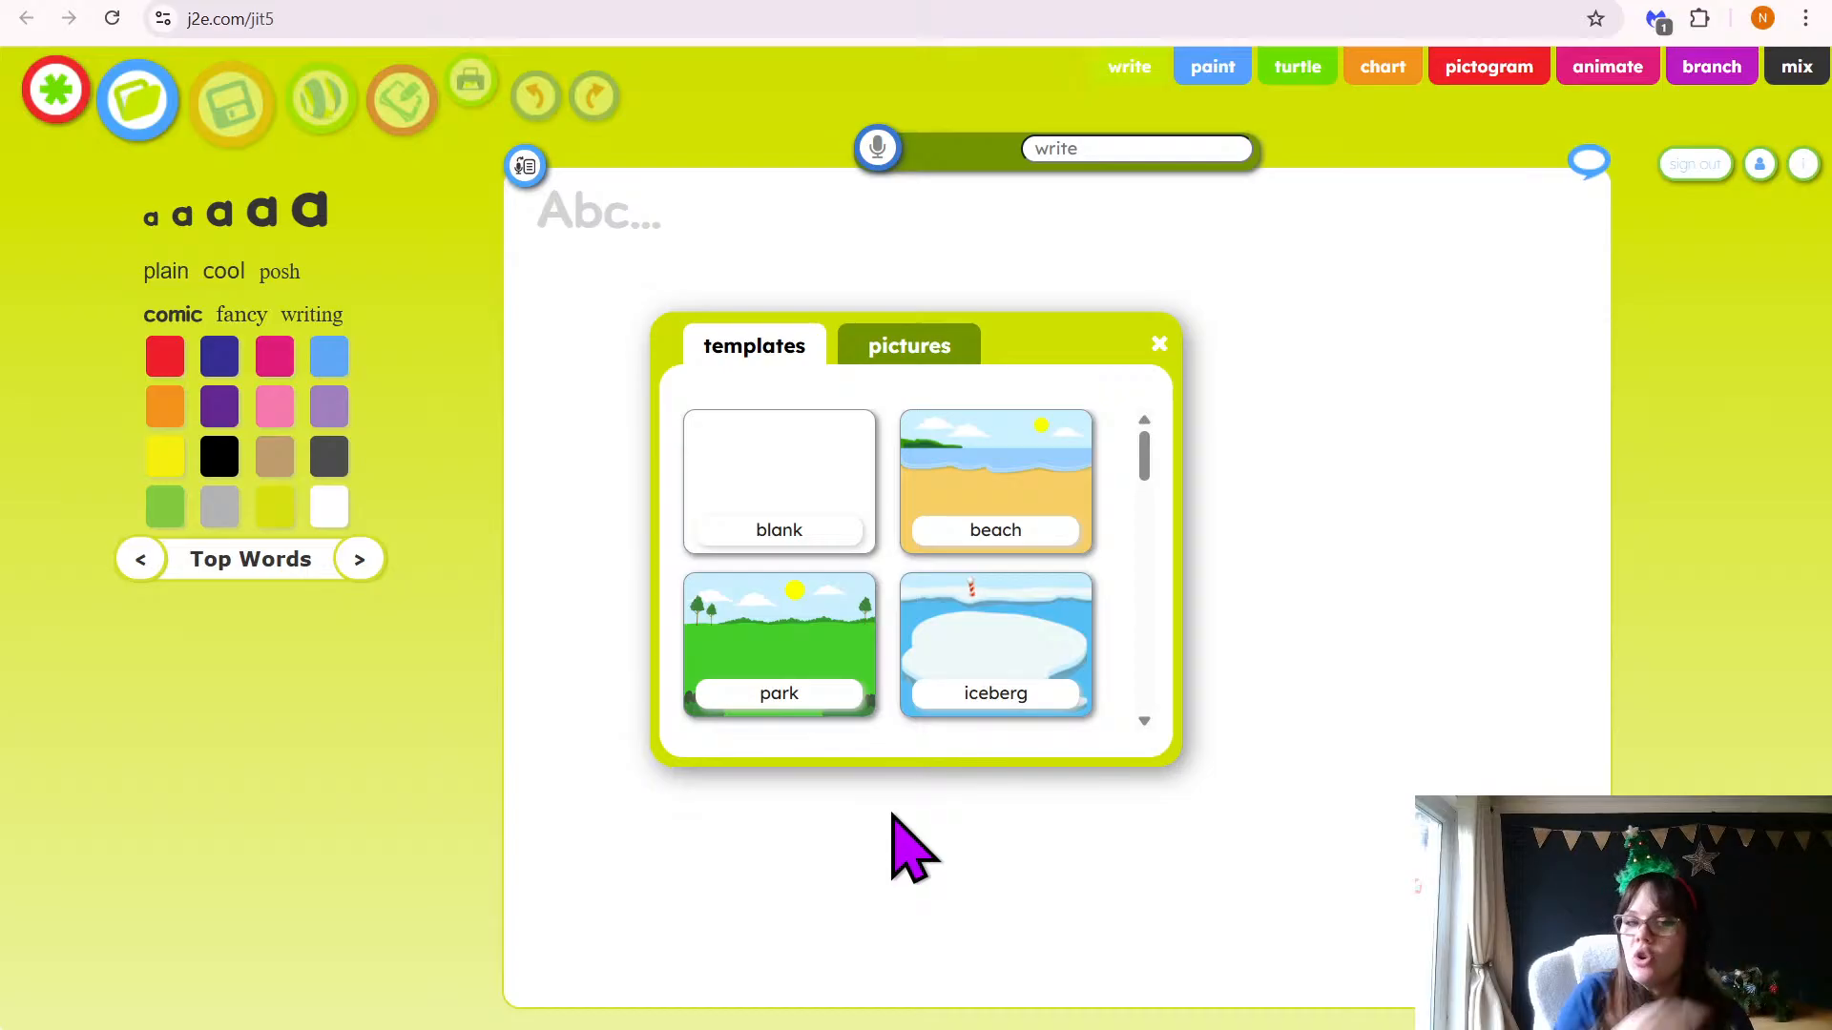
Start a mix file using the play layout with a single full-size picture and no writing area
left_click(1780, 78)
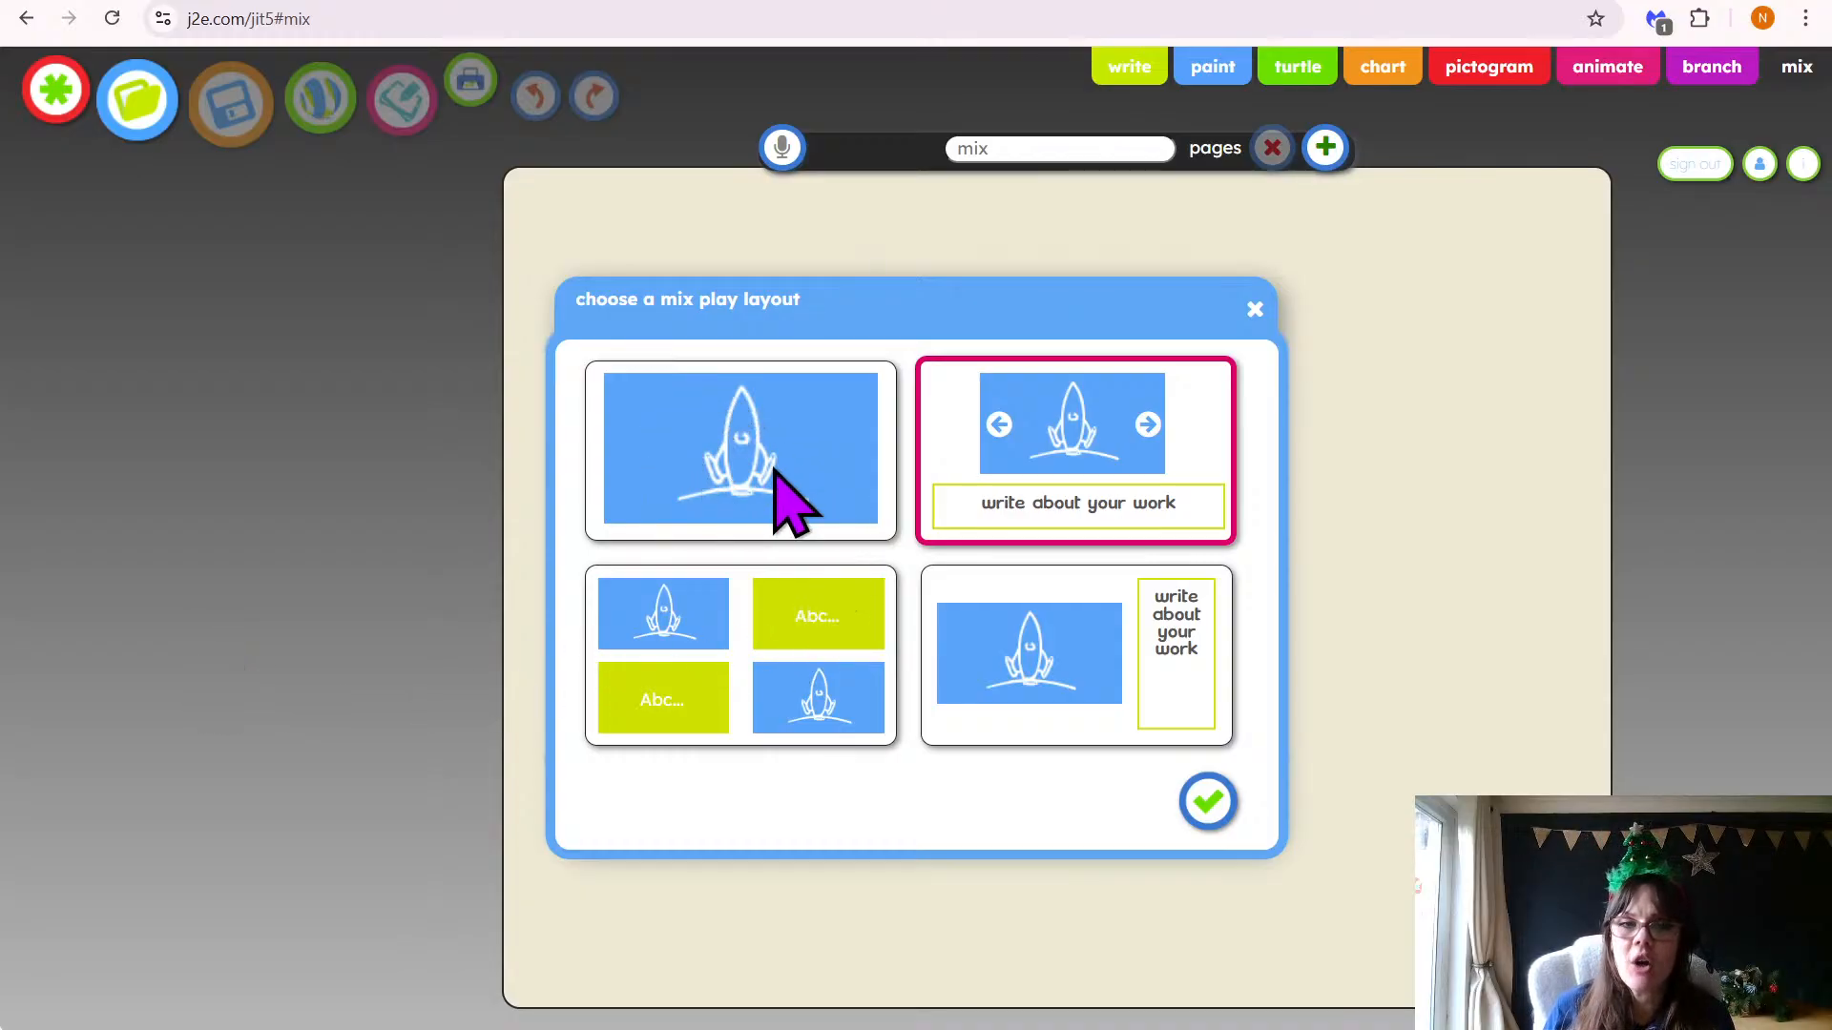
left_click(629, 399)
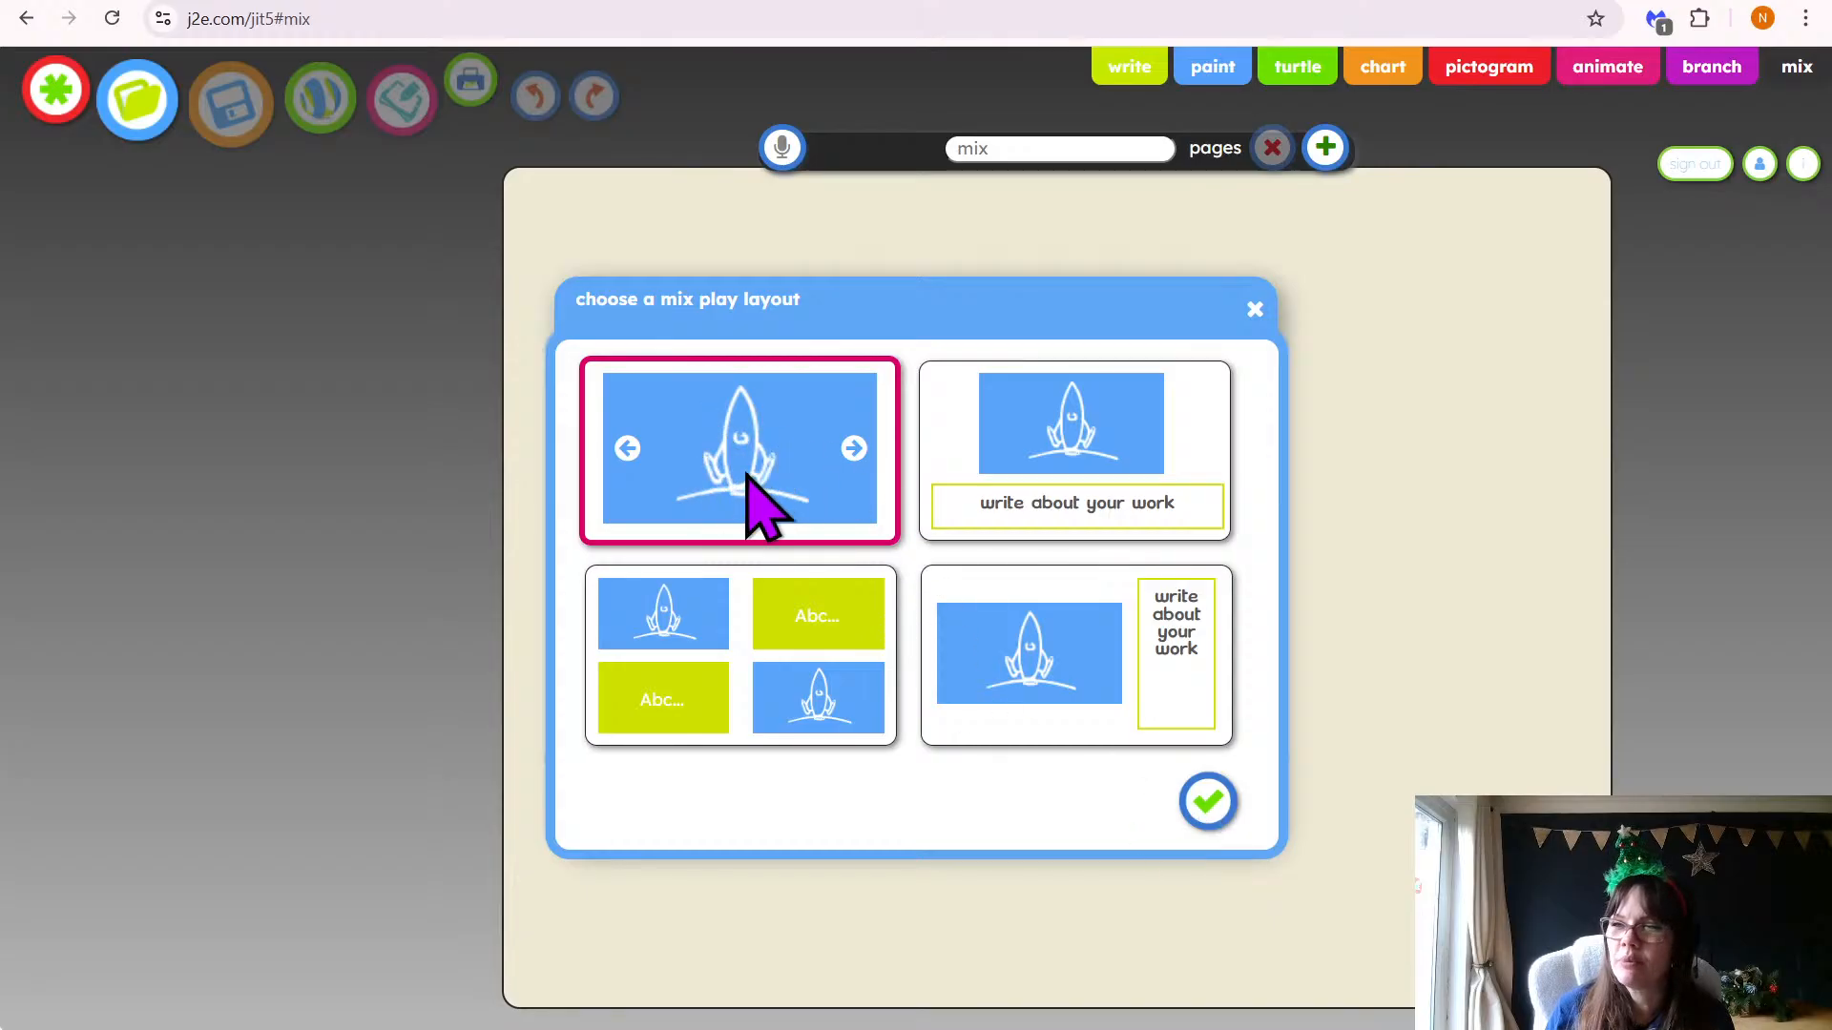
left_click(1202, 806)
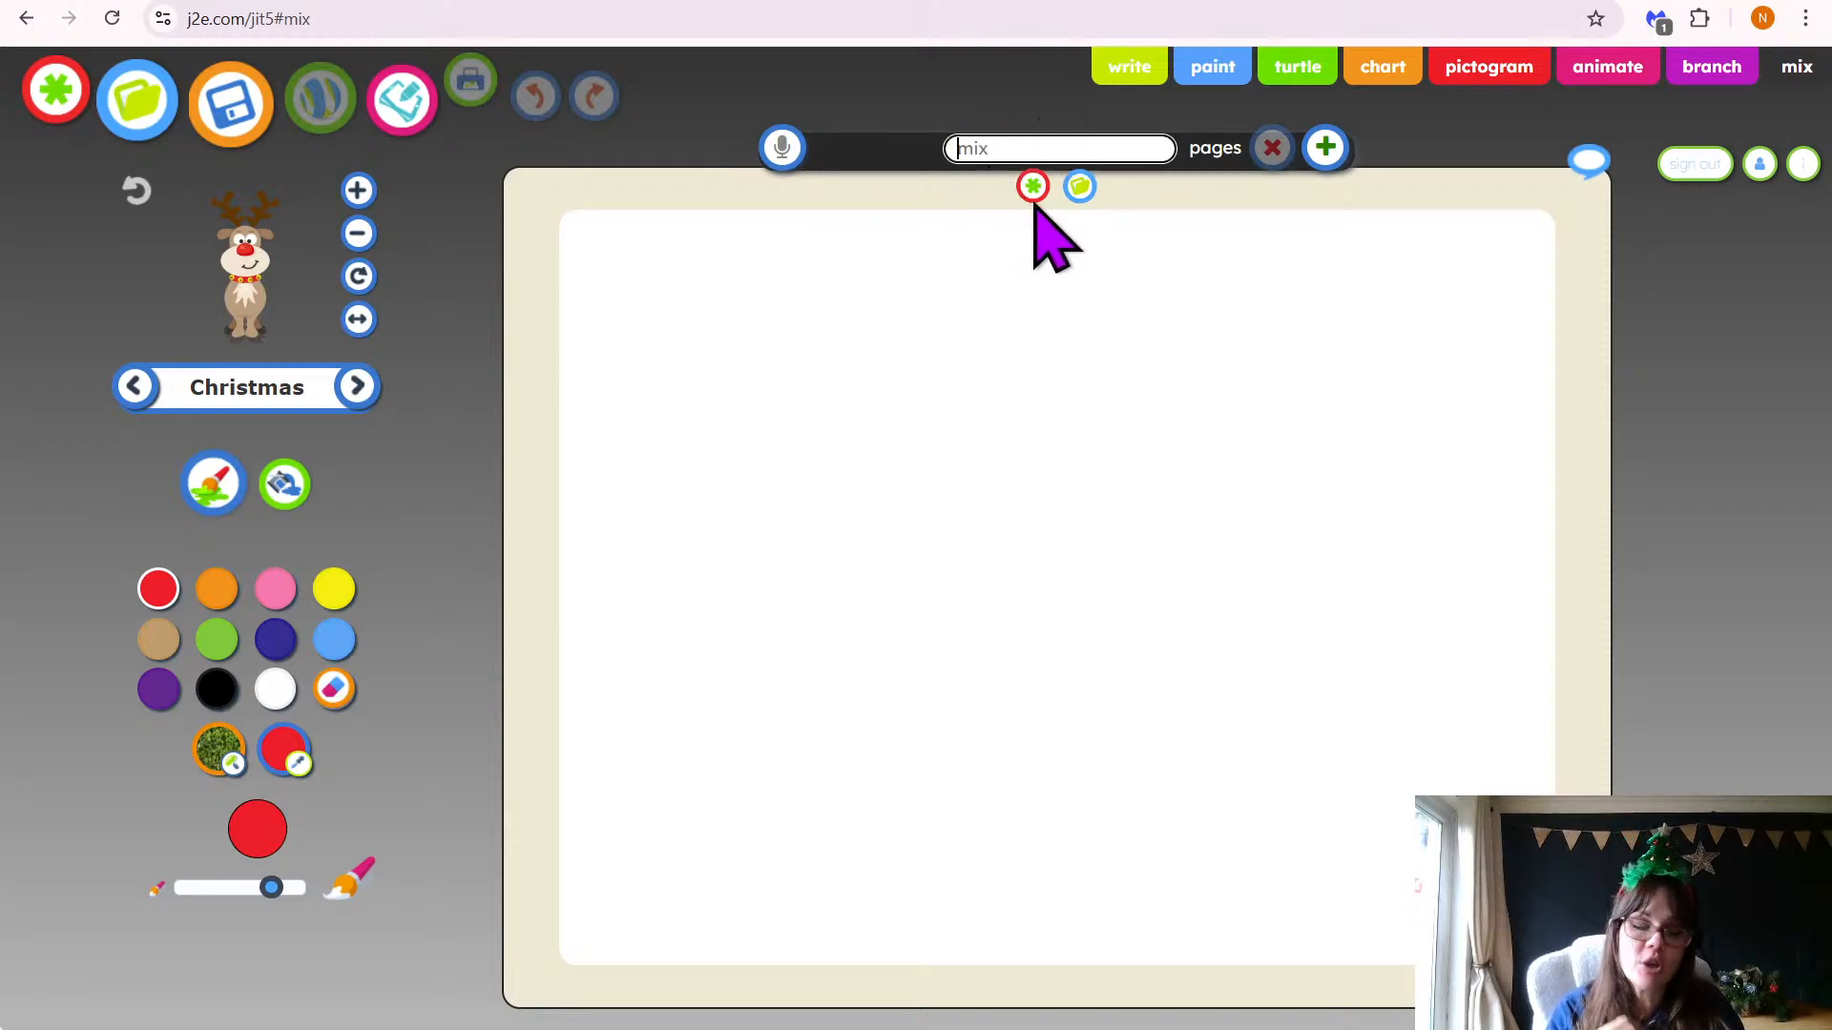
Look through the templates for the mix page and apply the wood template as the background
scroll(1034, 204, "up", 5)
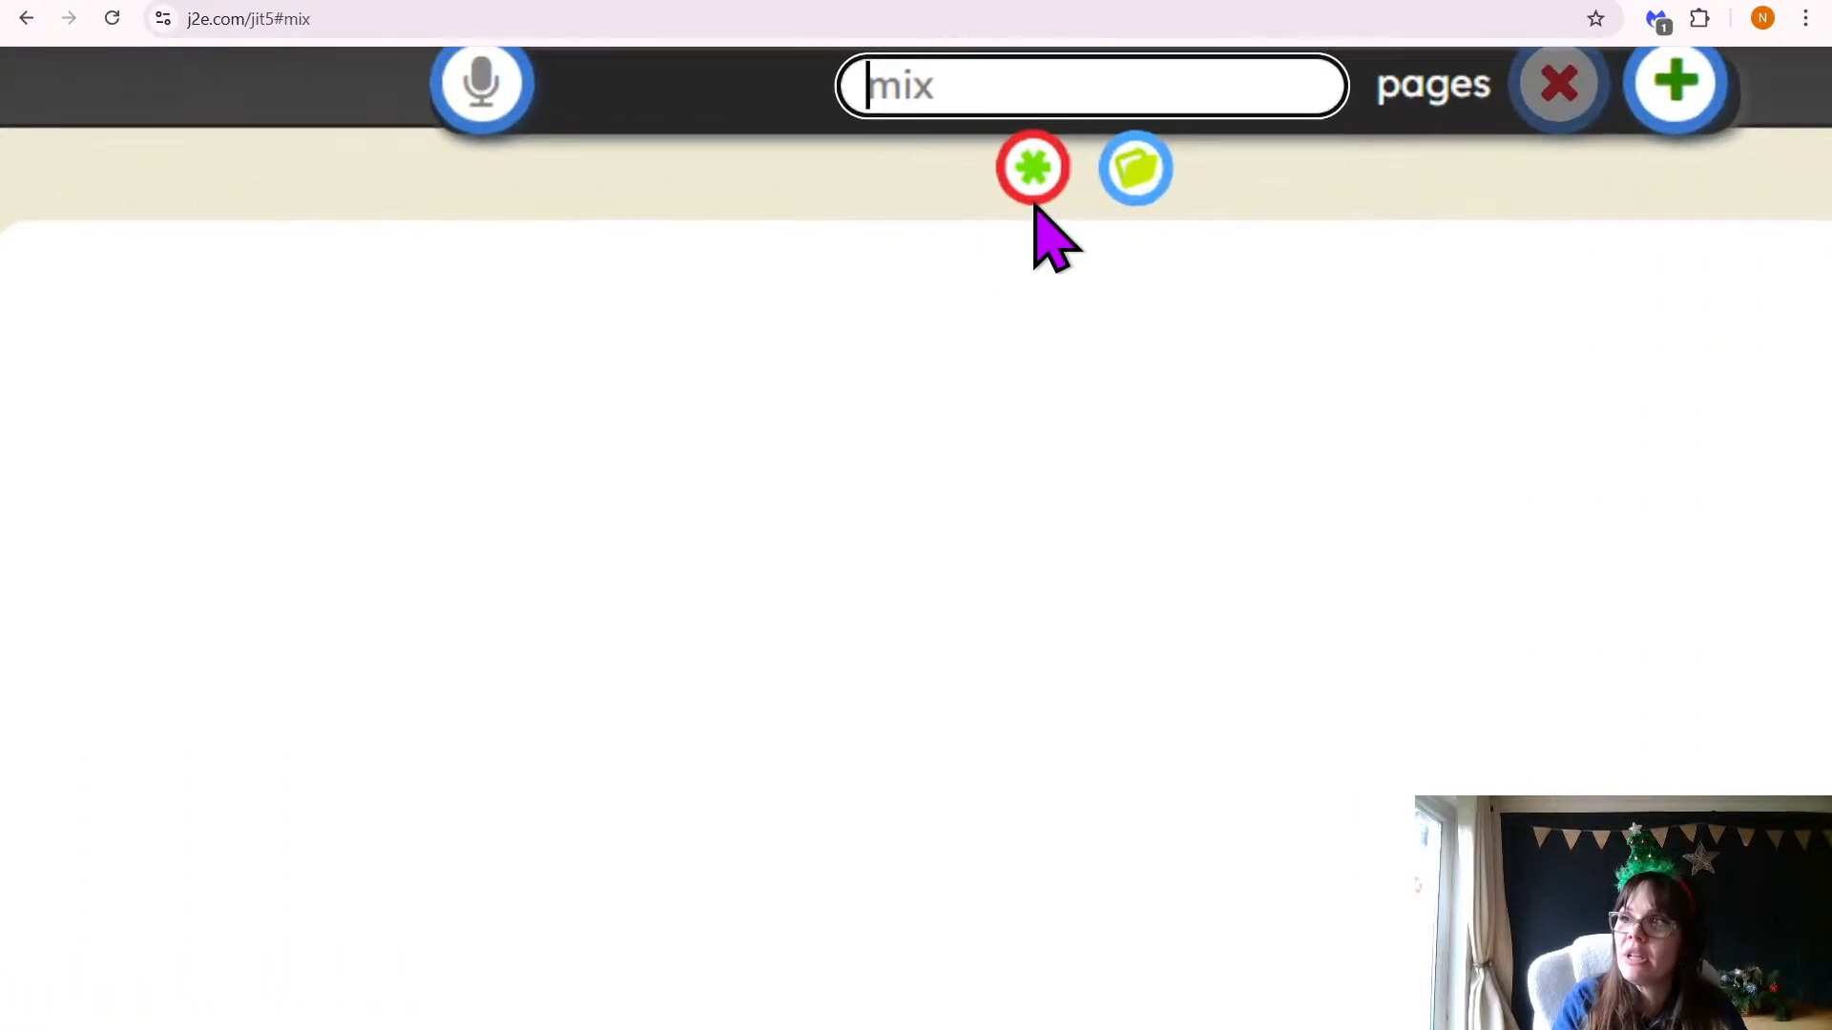
scroll(1033, 203, "right", 2)
scroll(1033, 203, "up", 1)
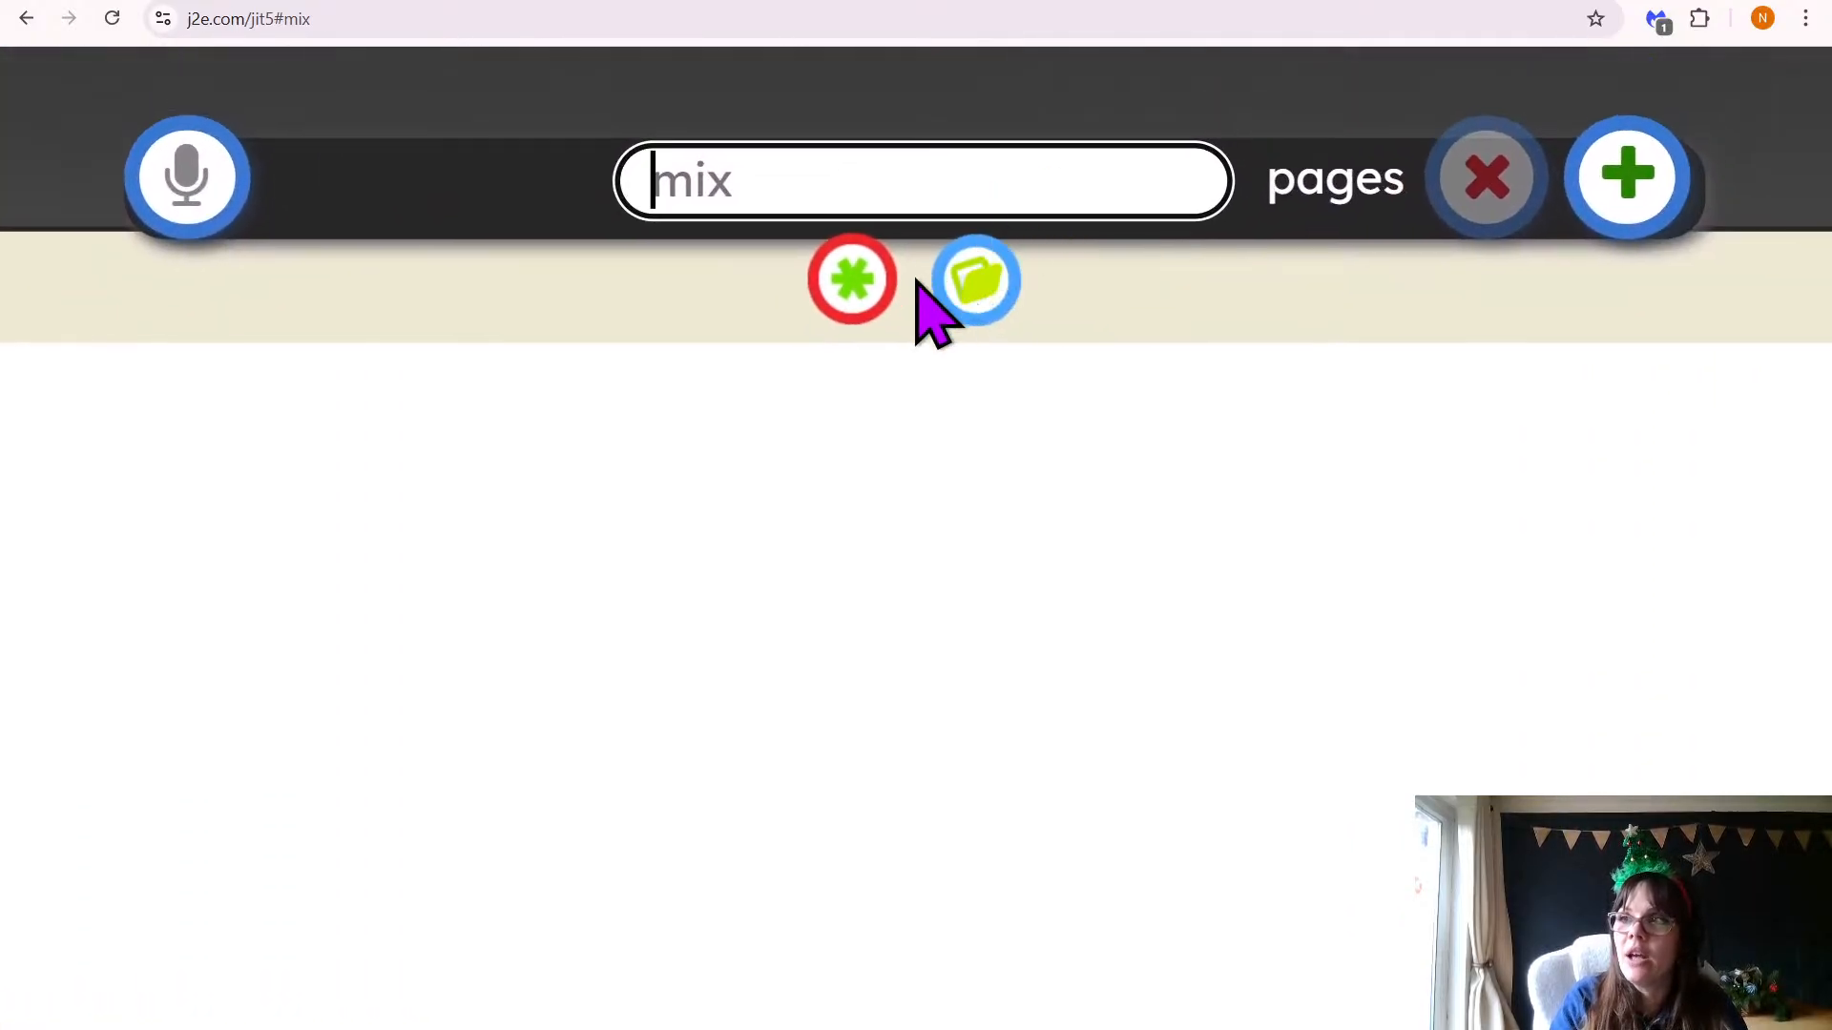
left_click(852, 308)
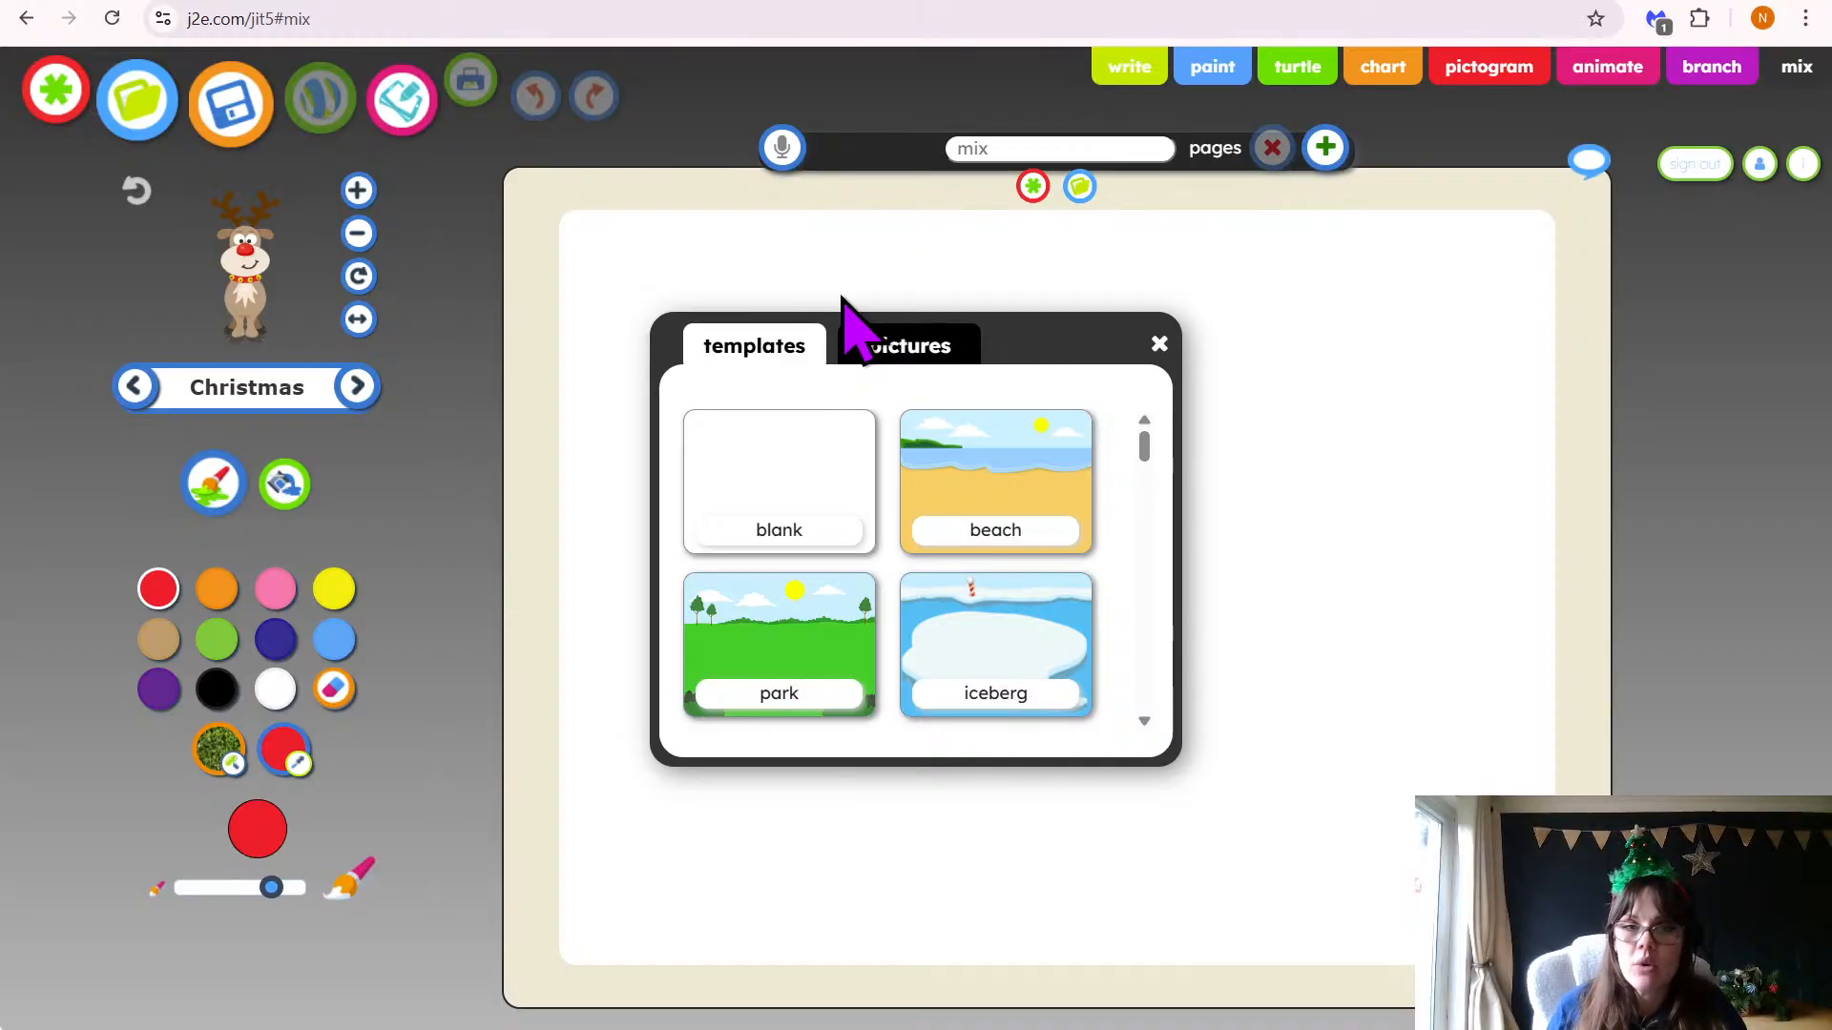
scroll(1145, 727, "down", 5)
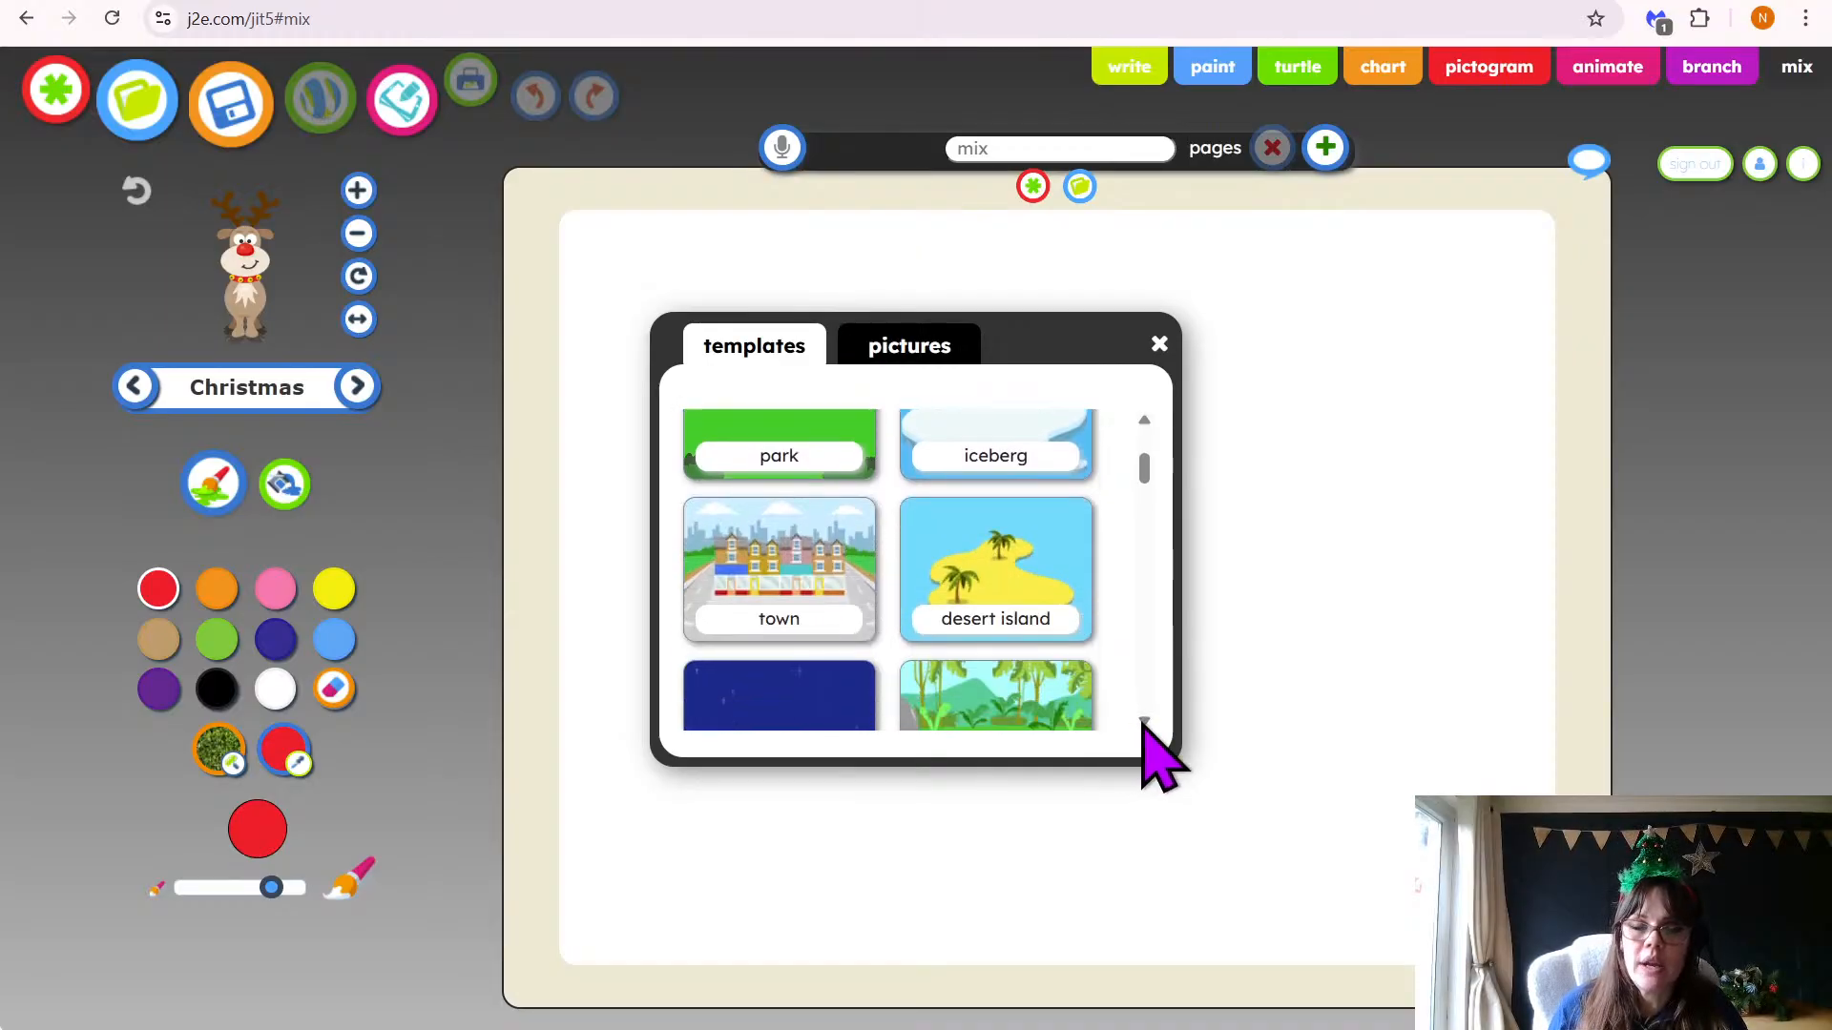
scroll(1145, 727, "down", 4)
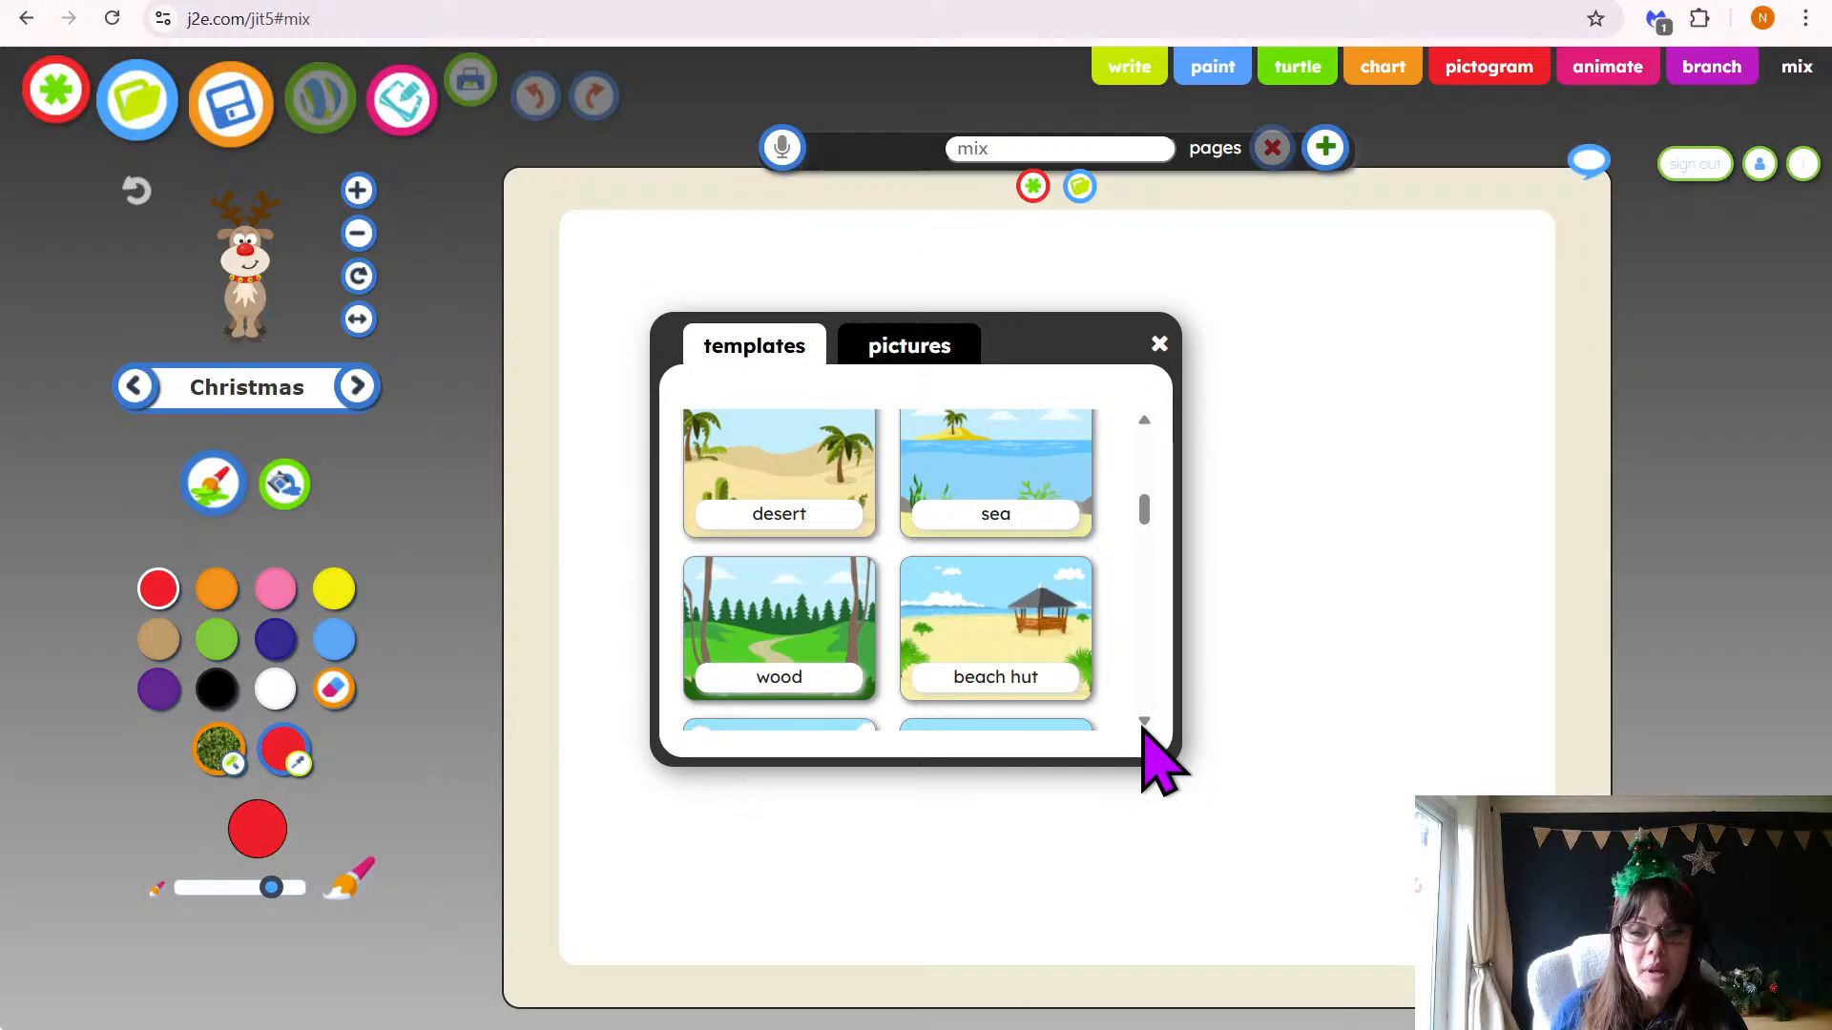
scroll(1145, 727, "down", 2)
scroll(1145, 727, "down", 4)
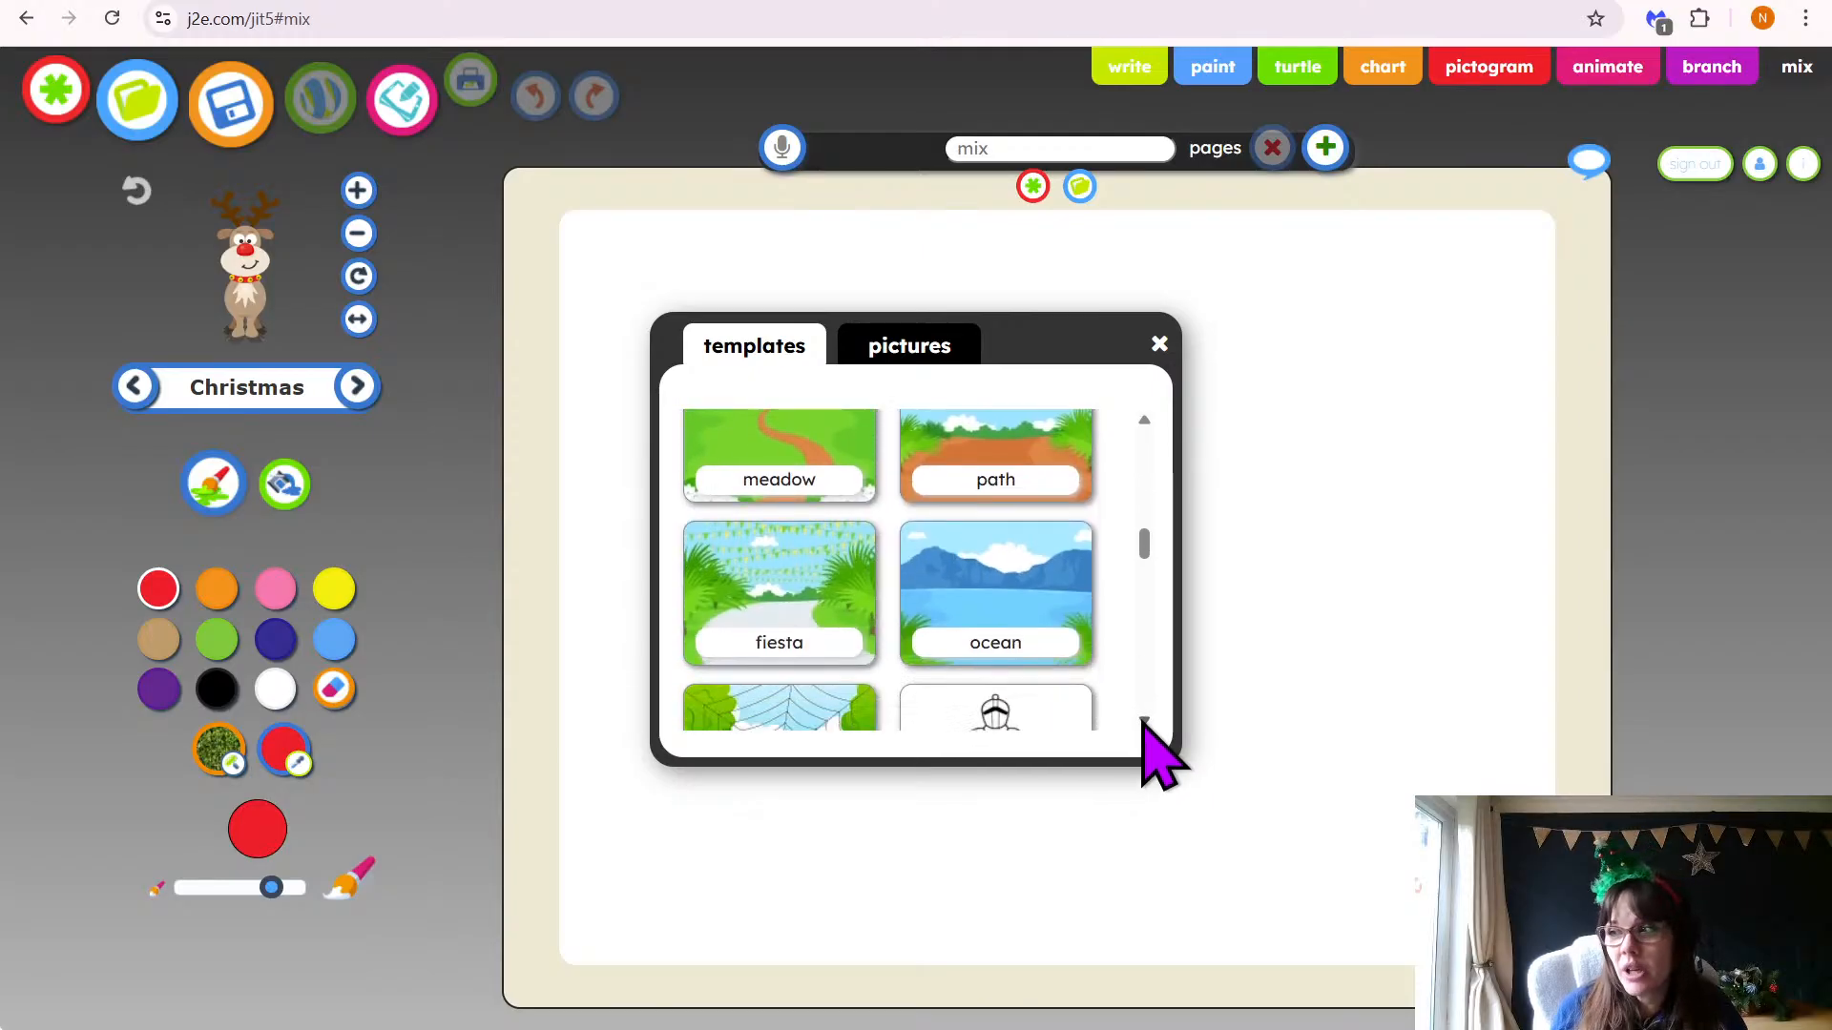
scroll(1144, 727, "down", 8)
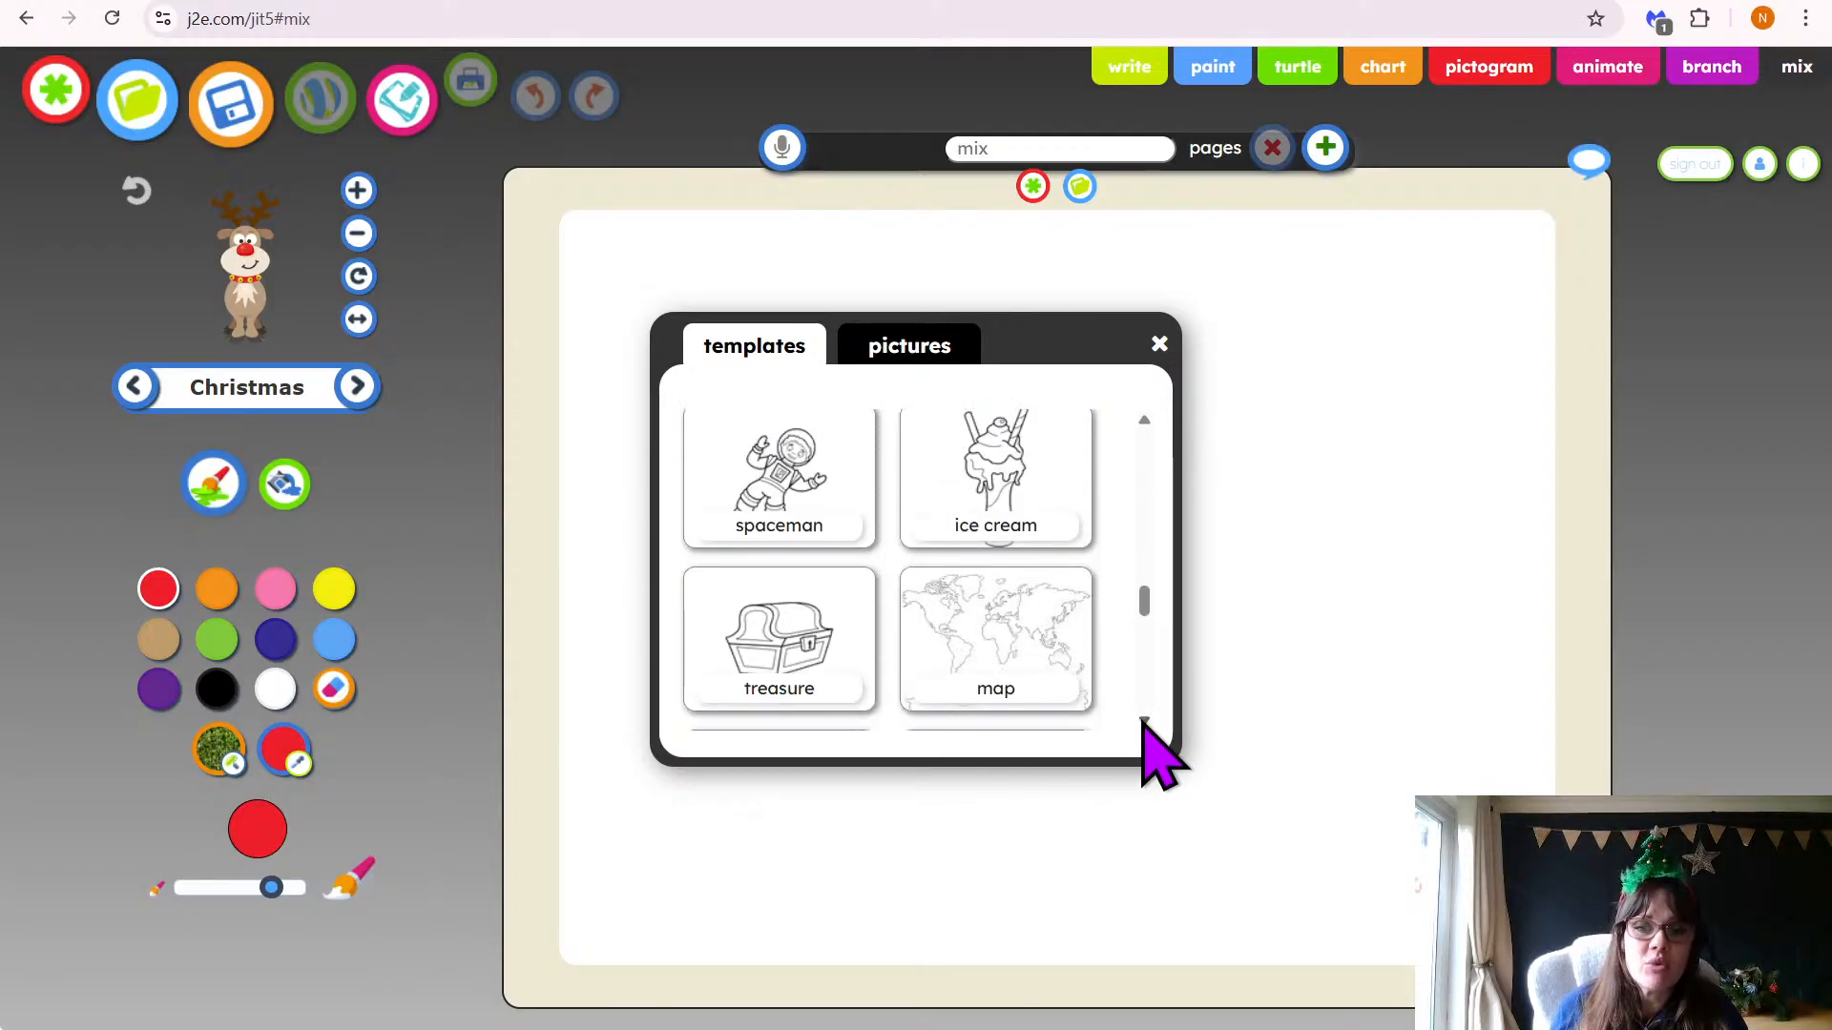
scroll(1145, 727, "down", 4)
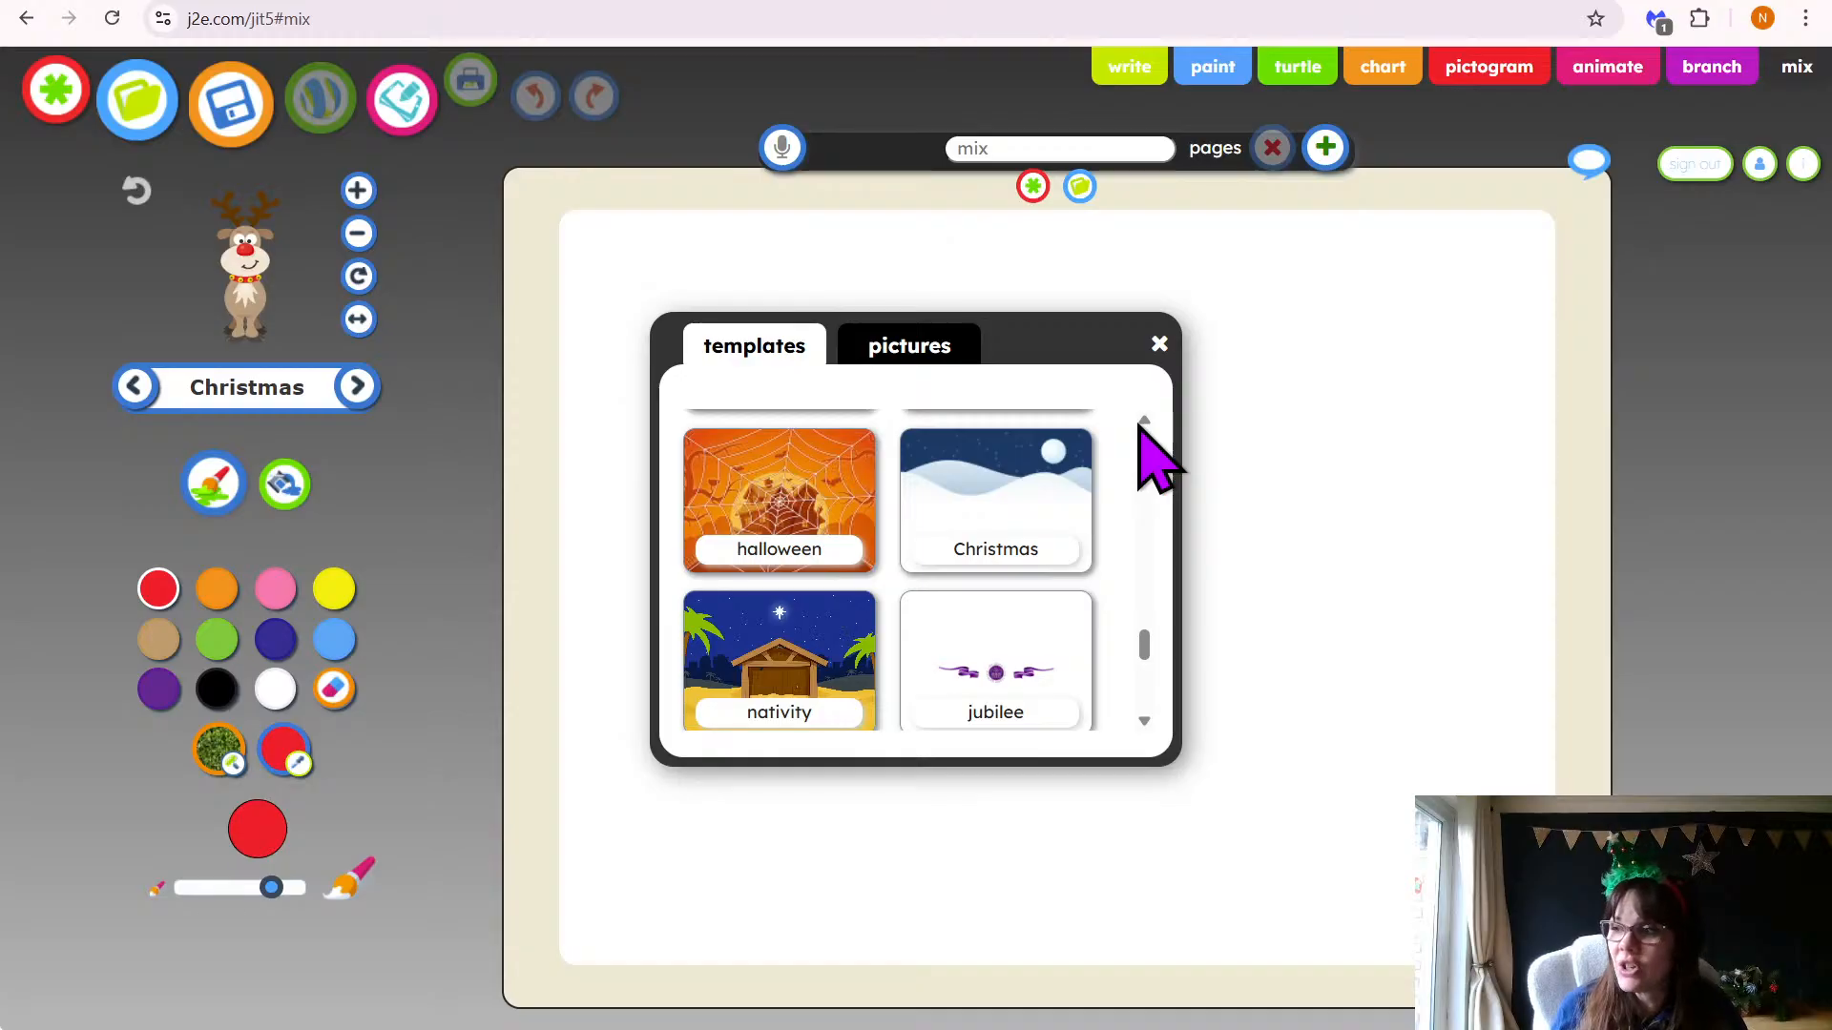
scroll(1142, 429, "up", 4)
scroll(1142, 428, "up", 7)
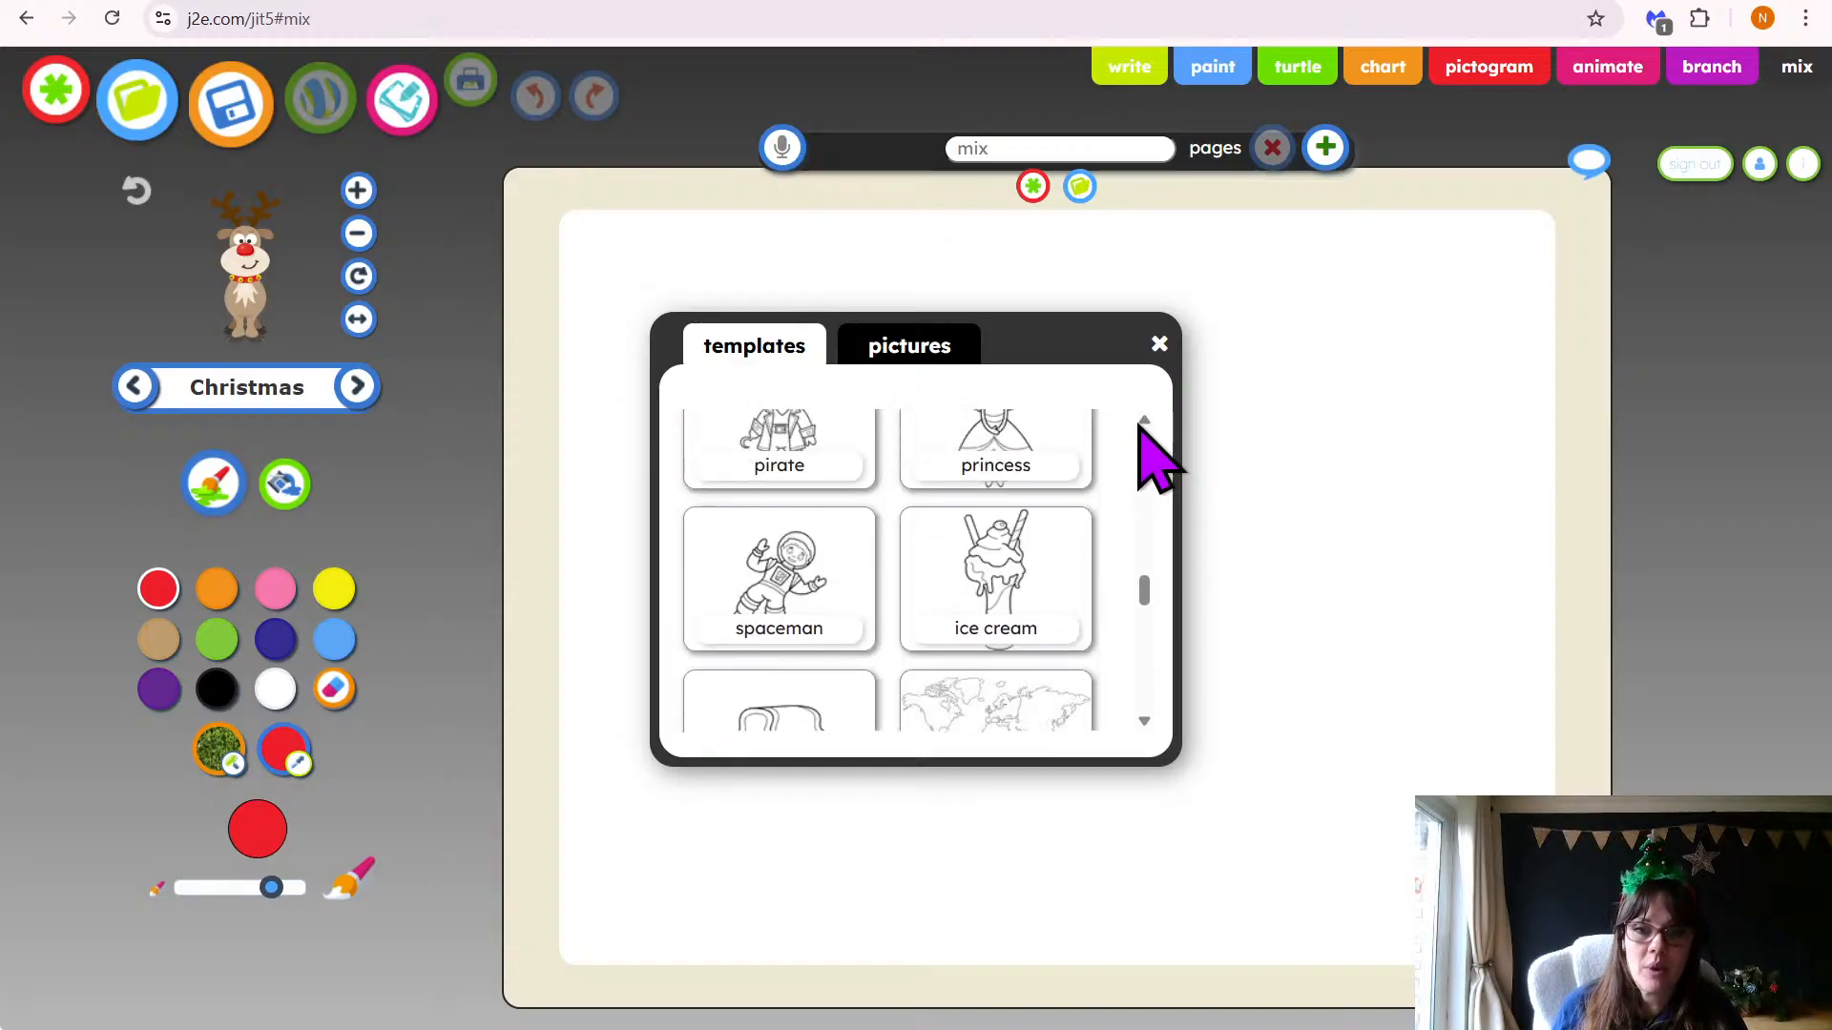
scroll(1142, 428, "up", 6)
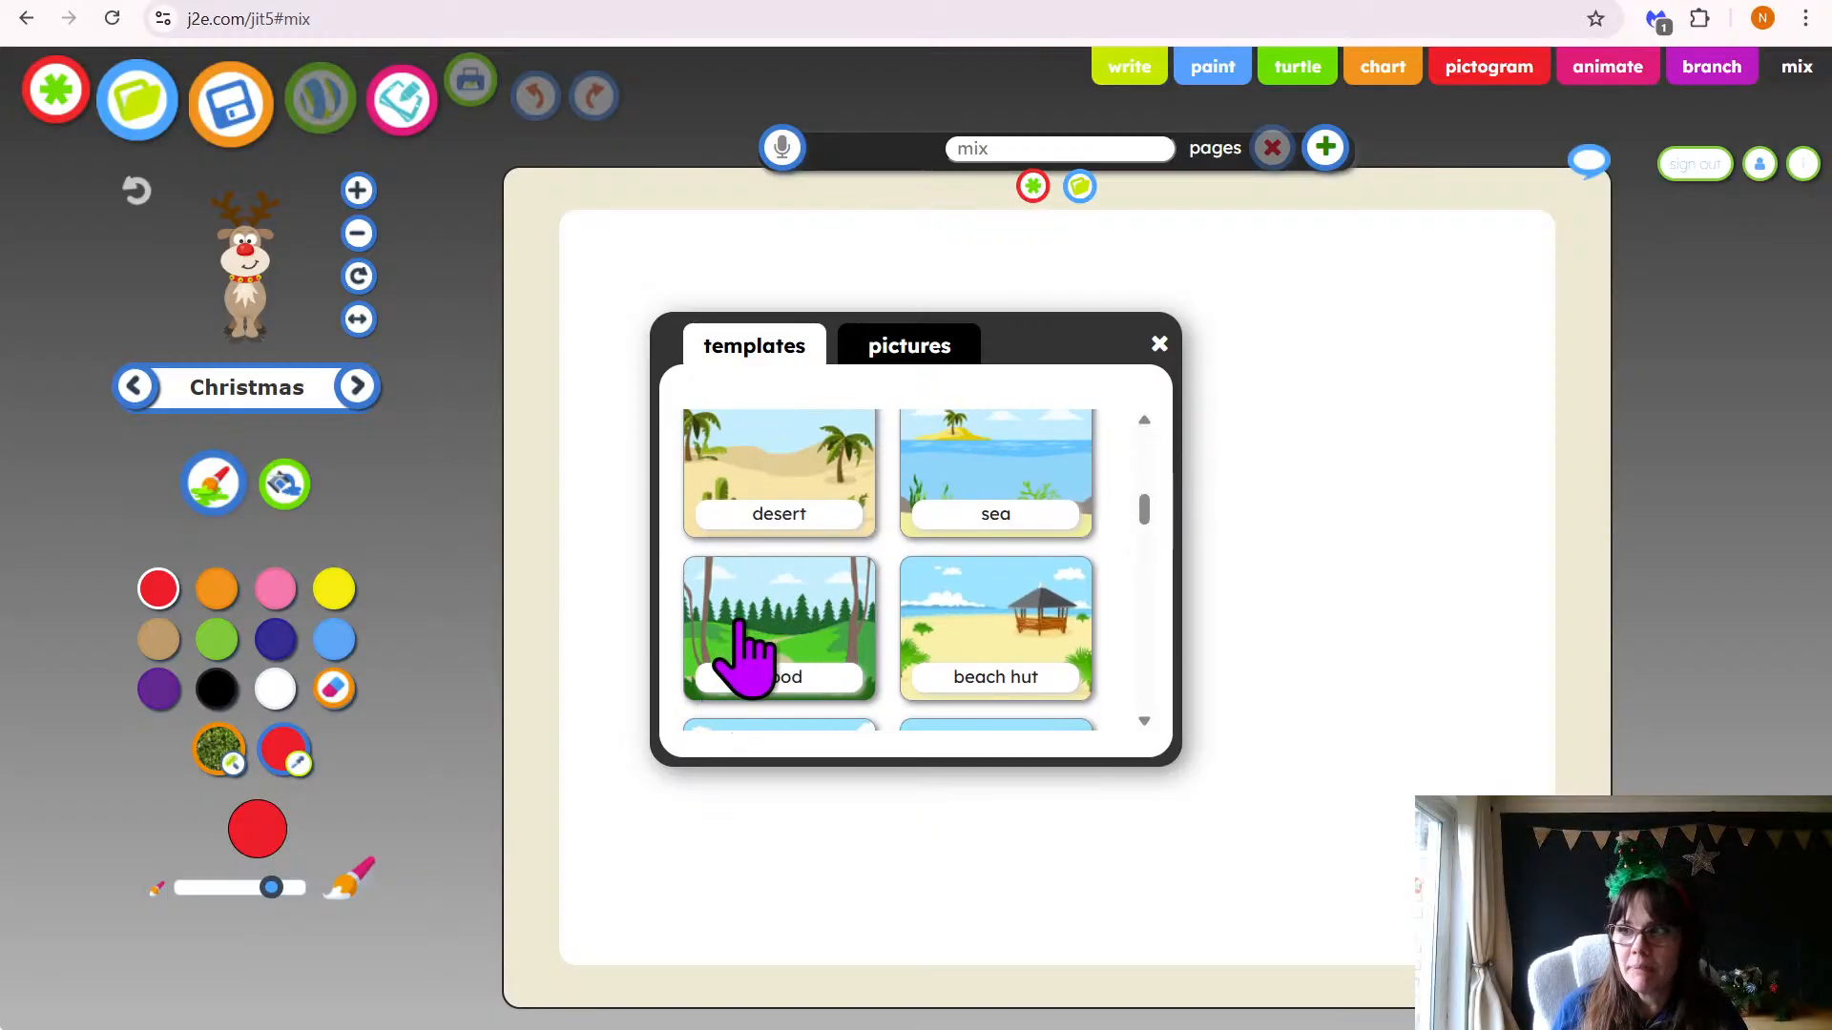
left_click(743, 630)
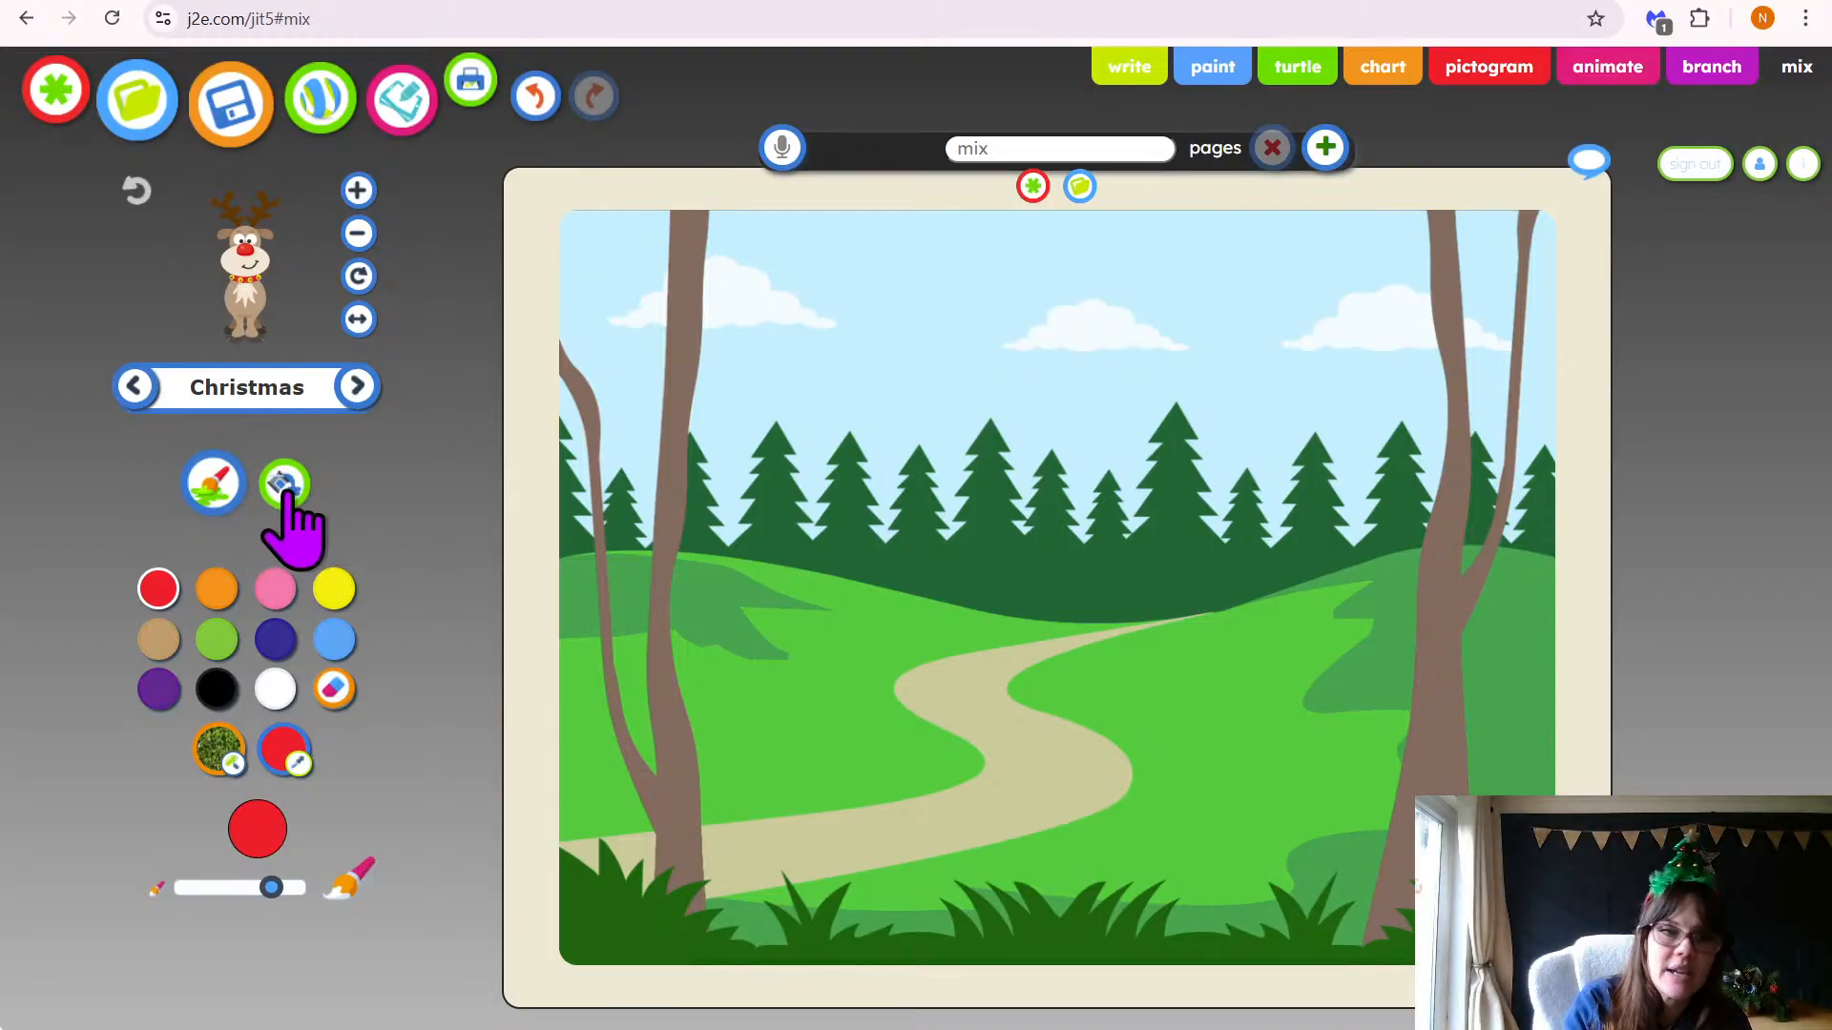
Use the paint fill tool to fill the dark green hill patch just right of the left-hand tree trunk with white
scroll(289, 492, "up", 5)
scroll(287, 493, "left", 3)
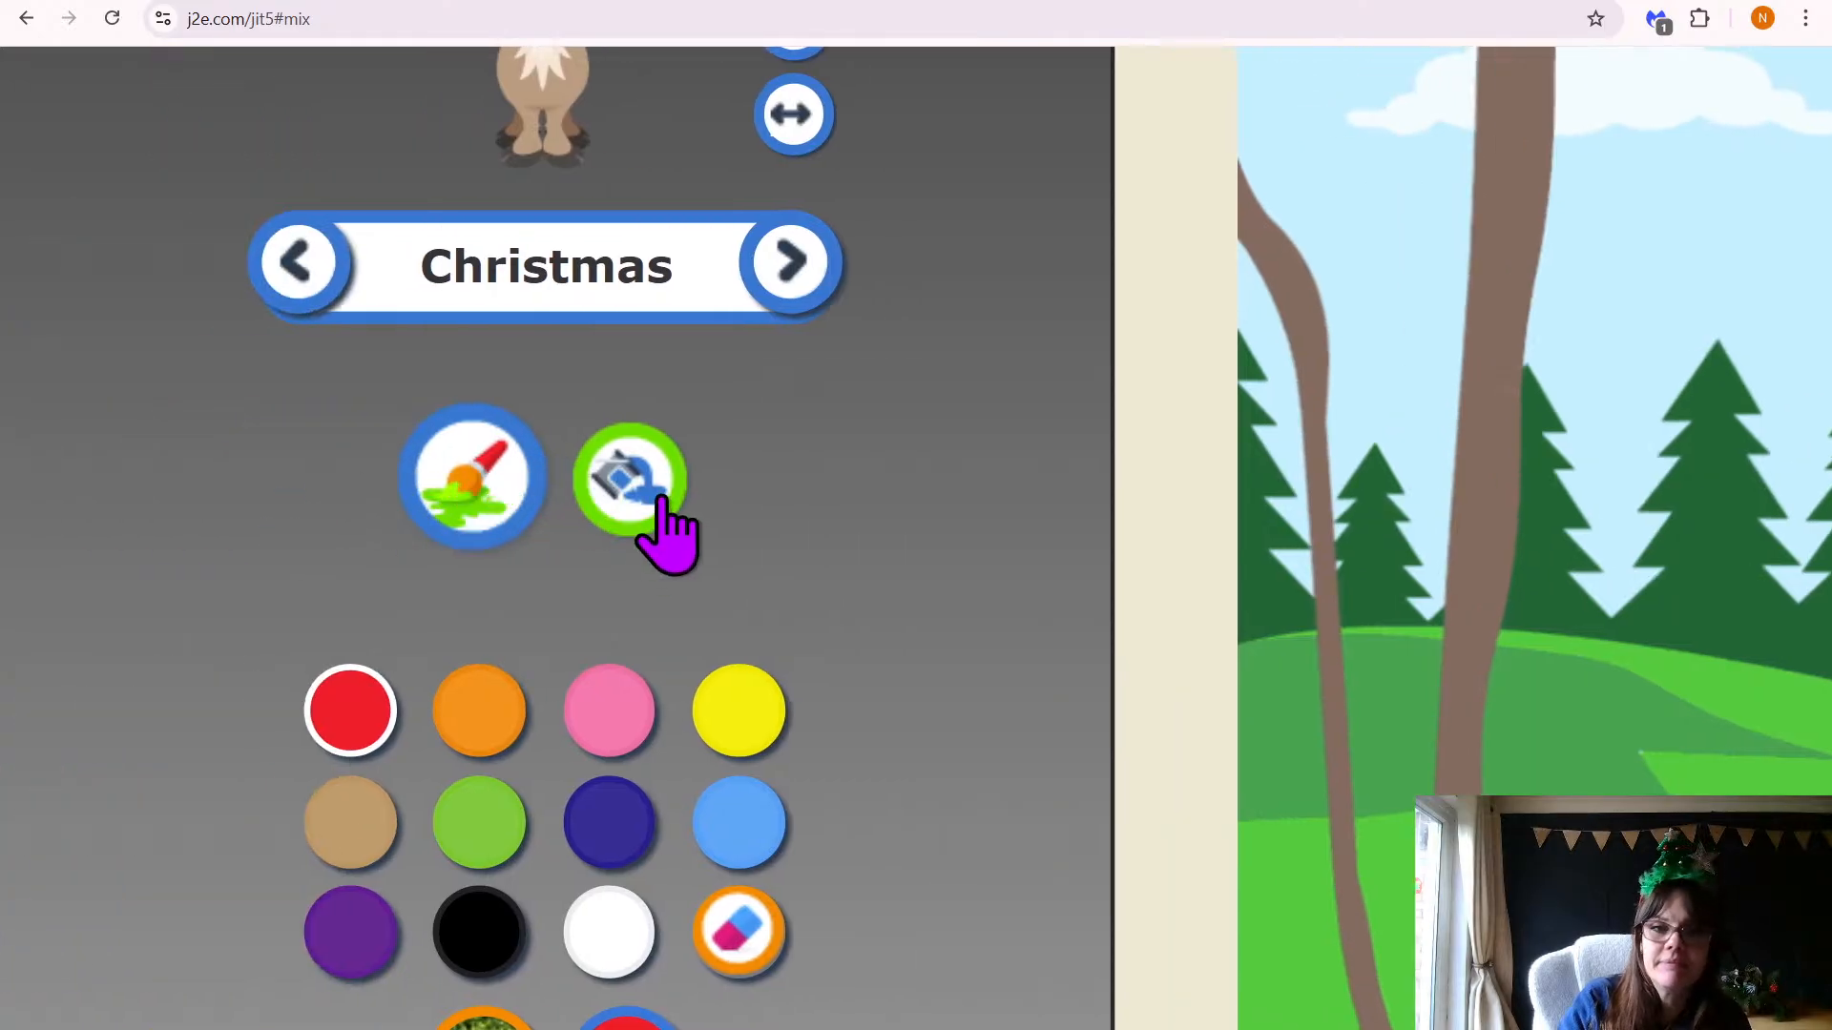
left_click(665, 527)
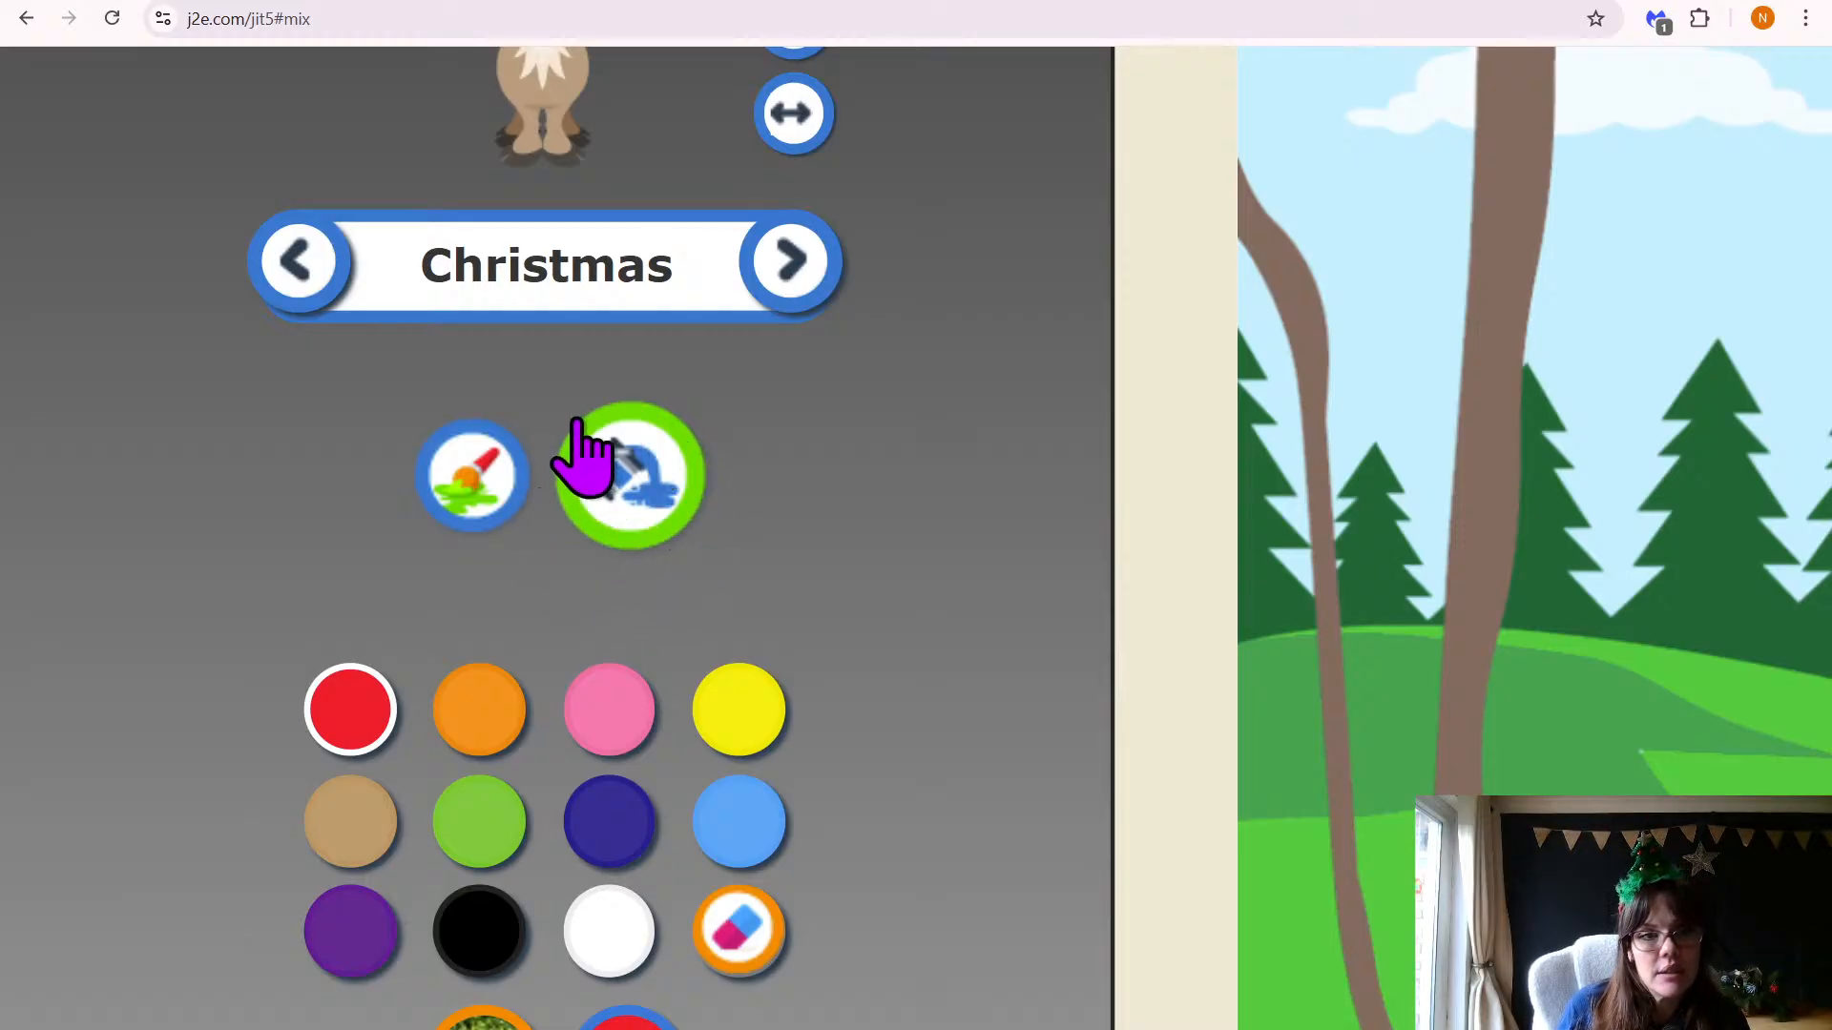
left_click(472, 481)
left_click(651, 472)
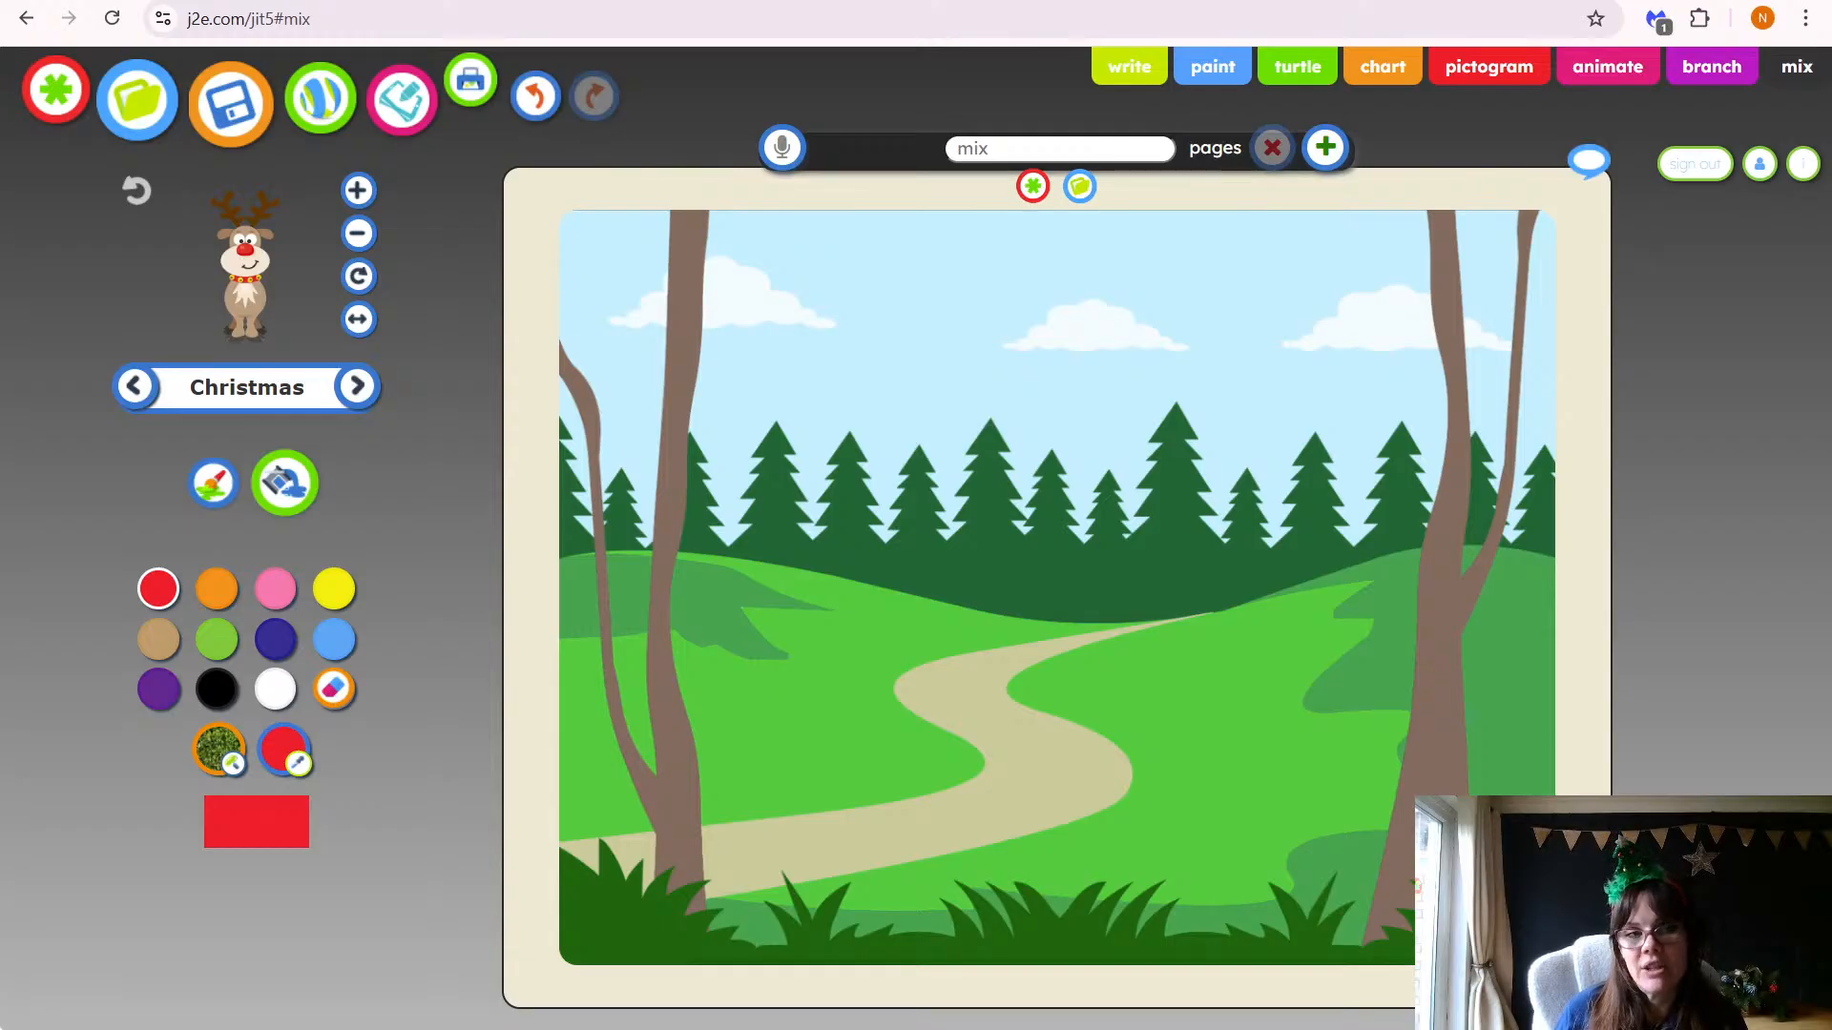
left_click(275, 689)
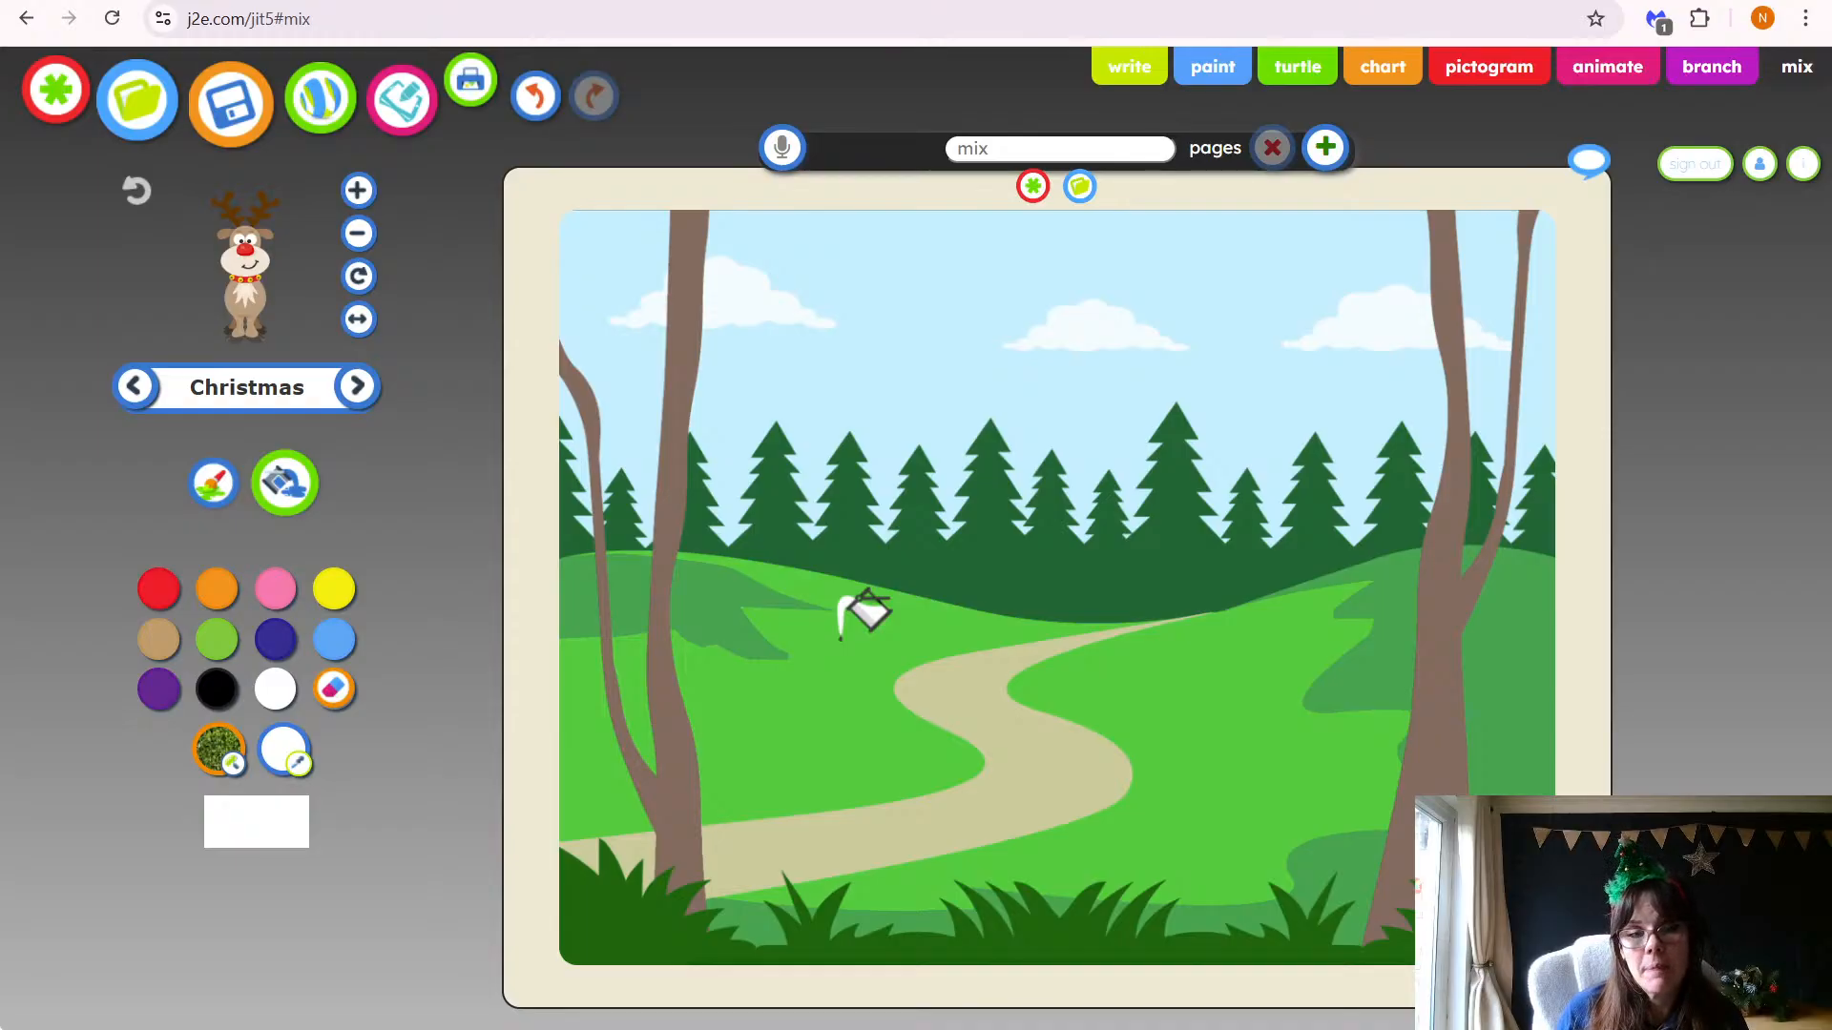
left_click(722, 608)
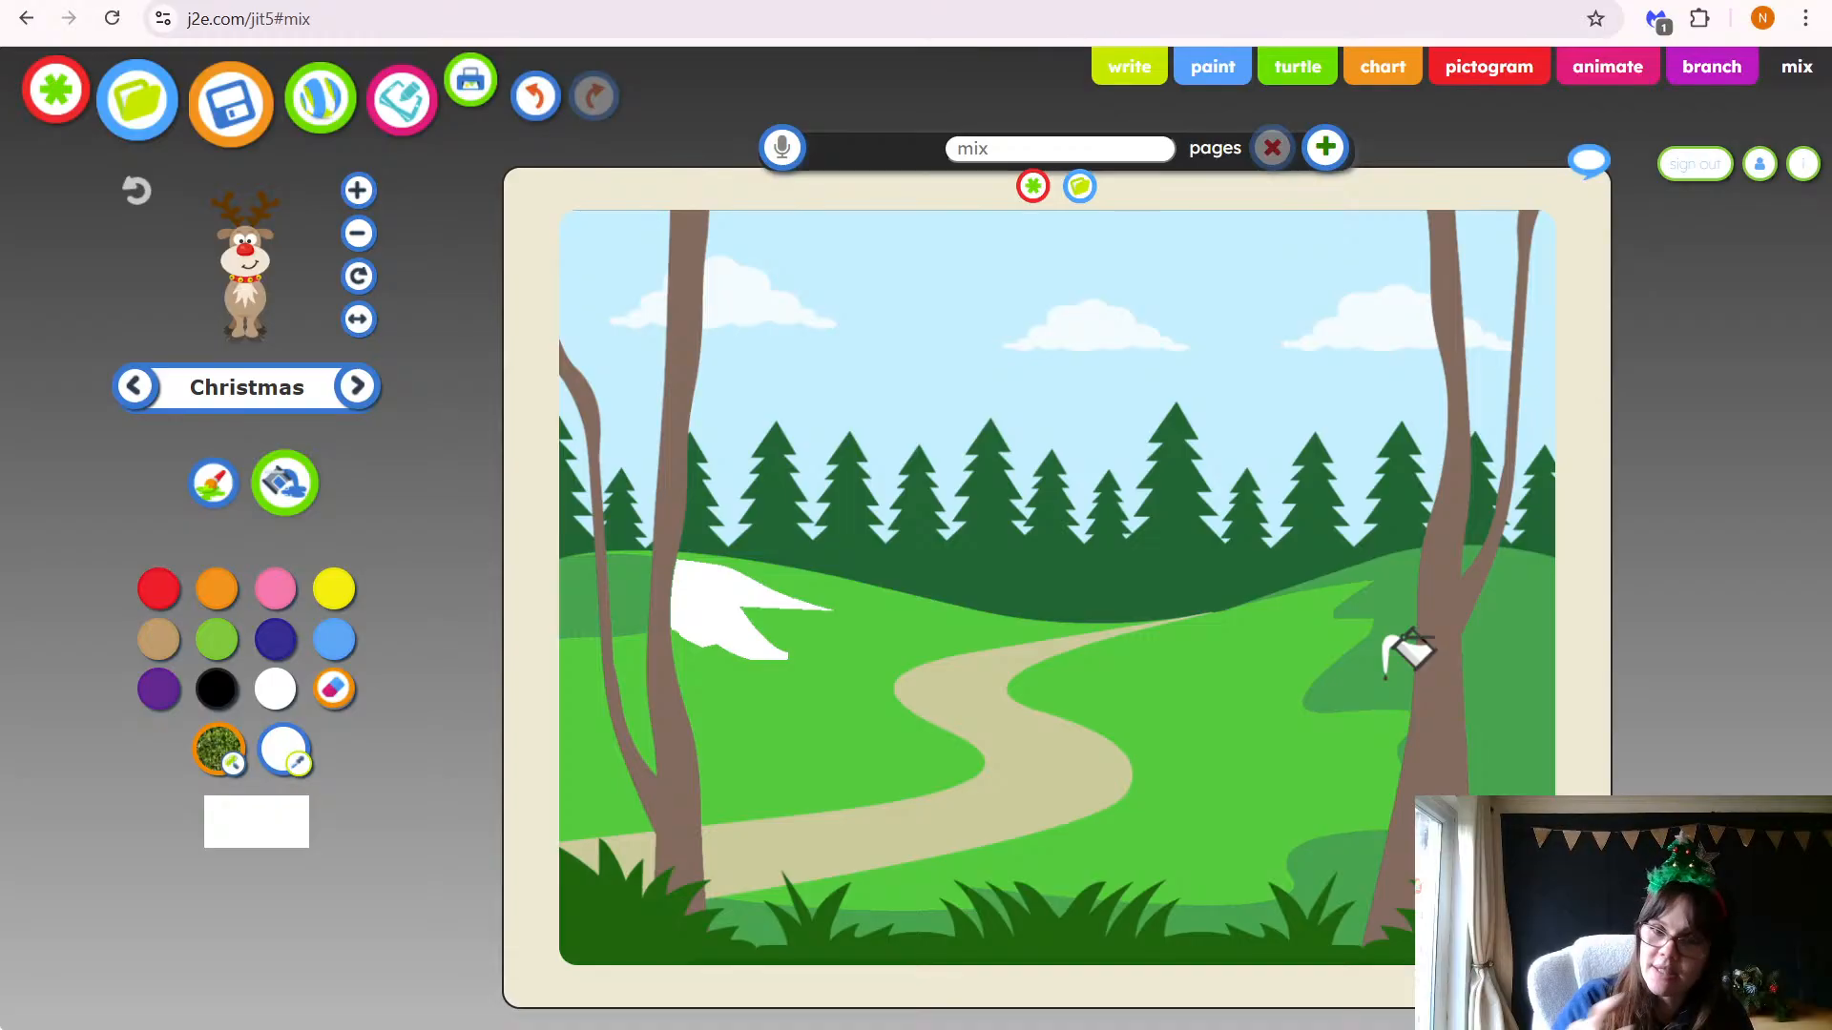
Try filling the large light green grass area right of the path with white, and undo that fill
left_click(1312, 654)
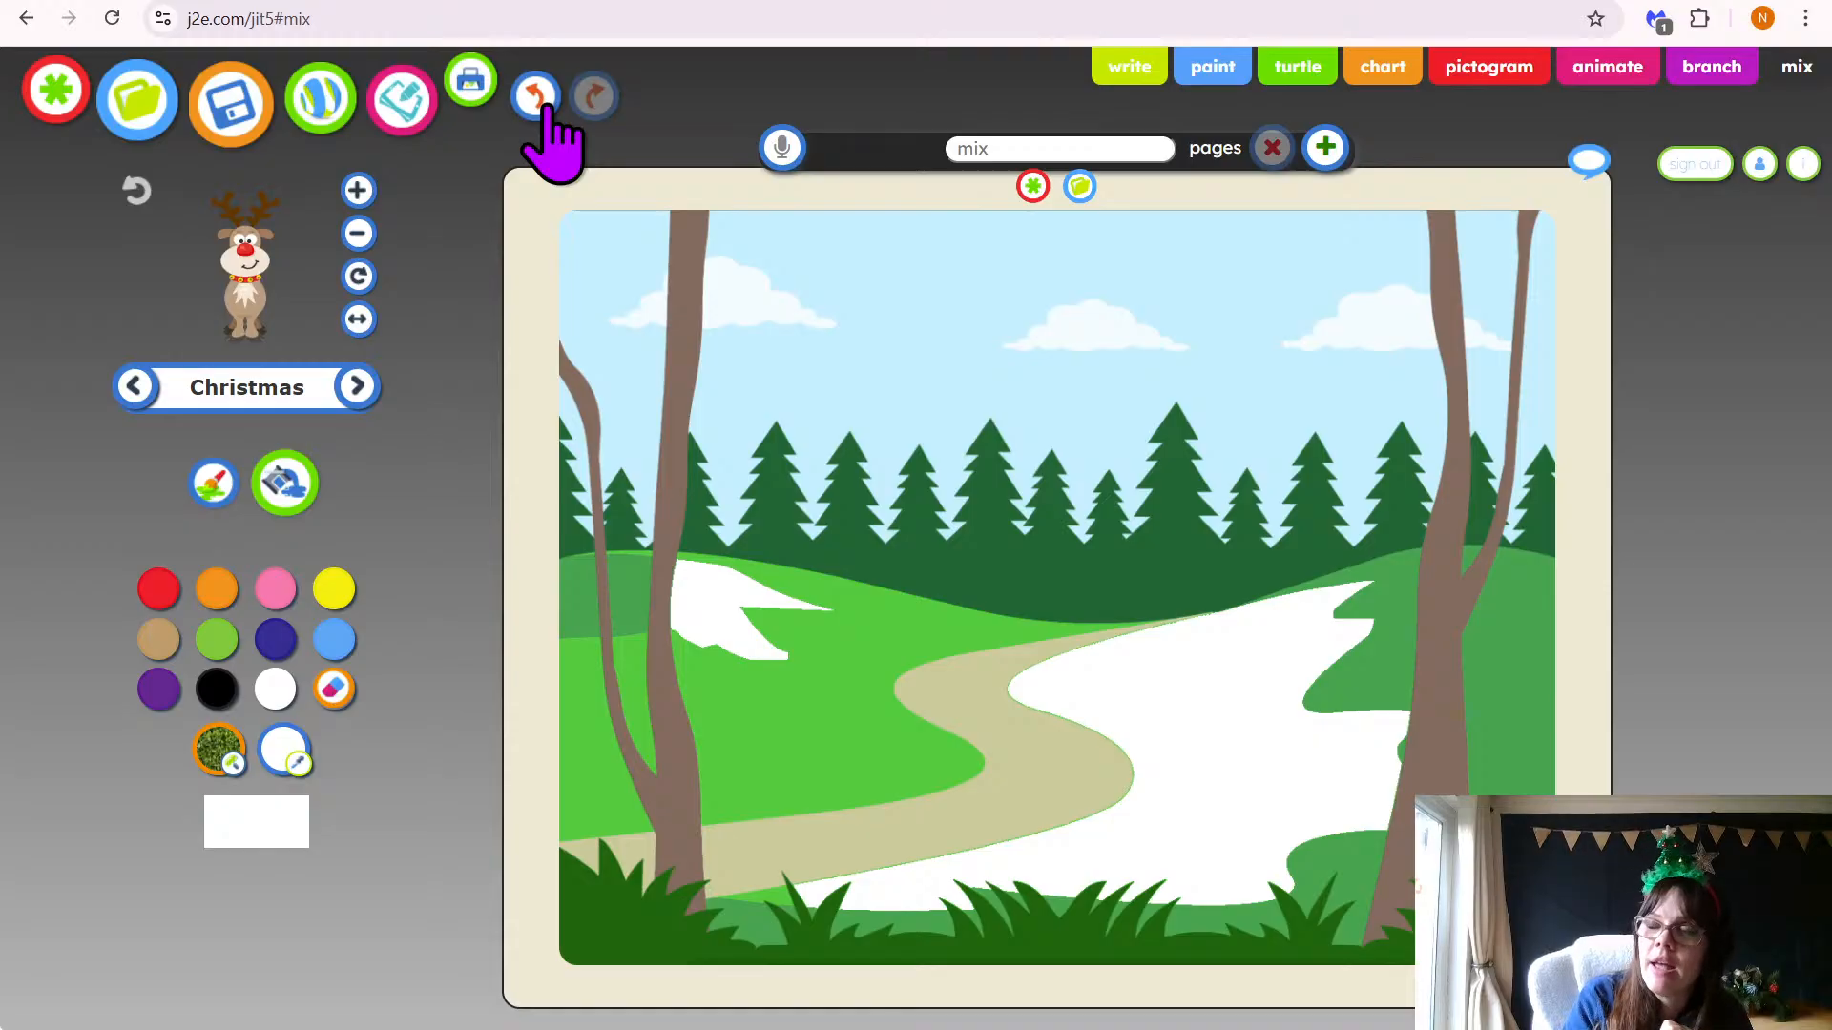
scroll(546, 107, "up", 5)
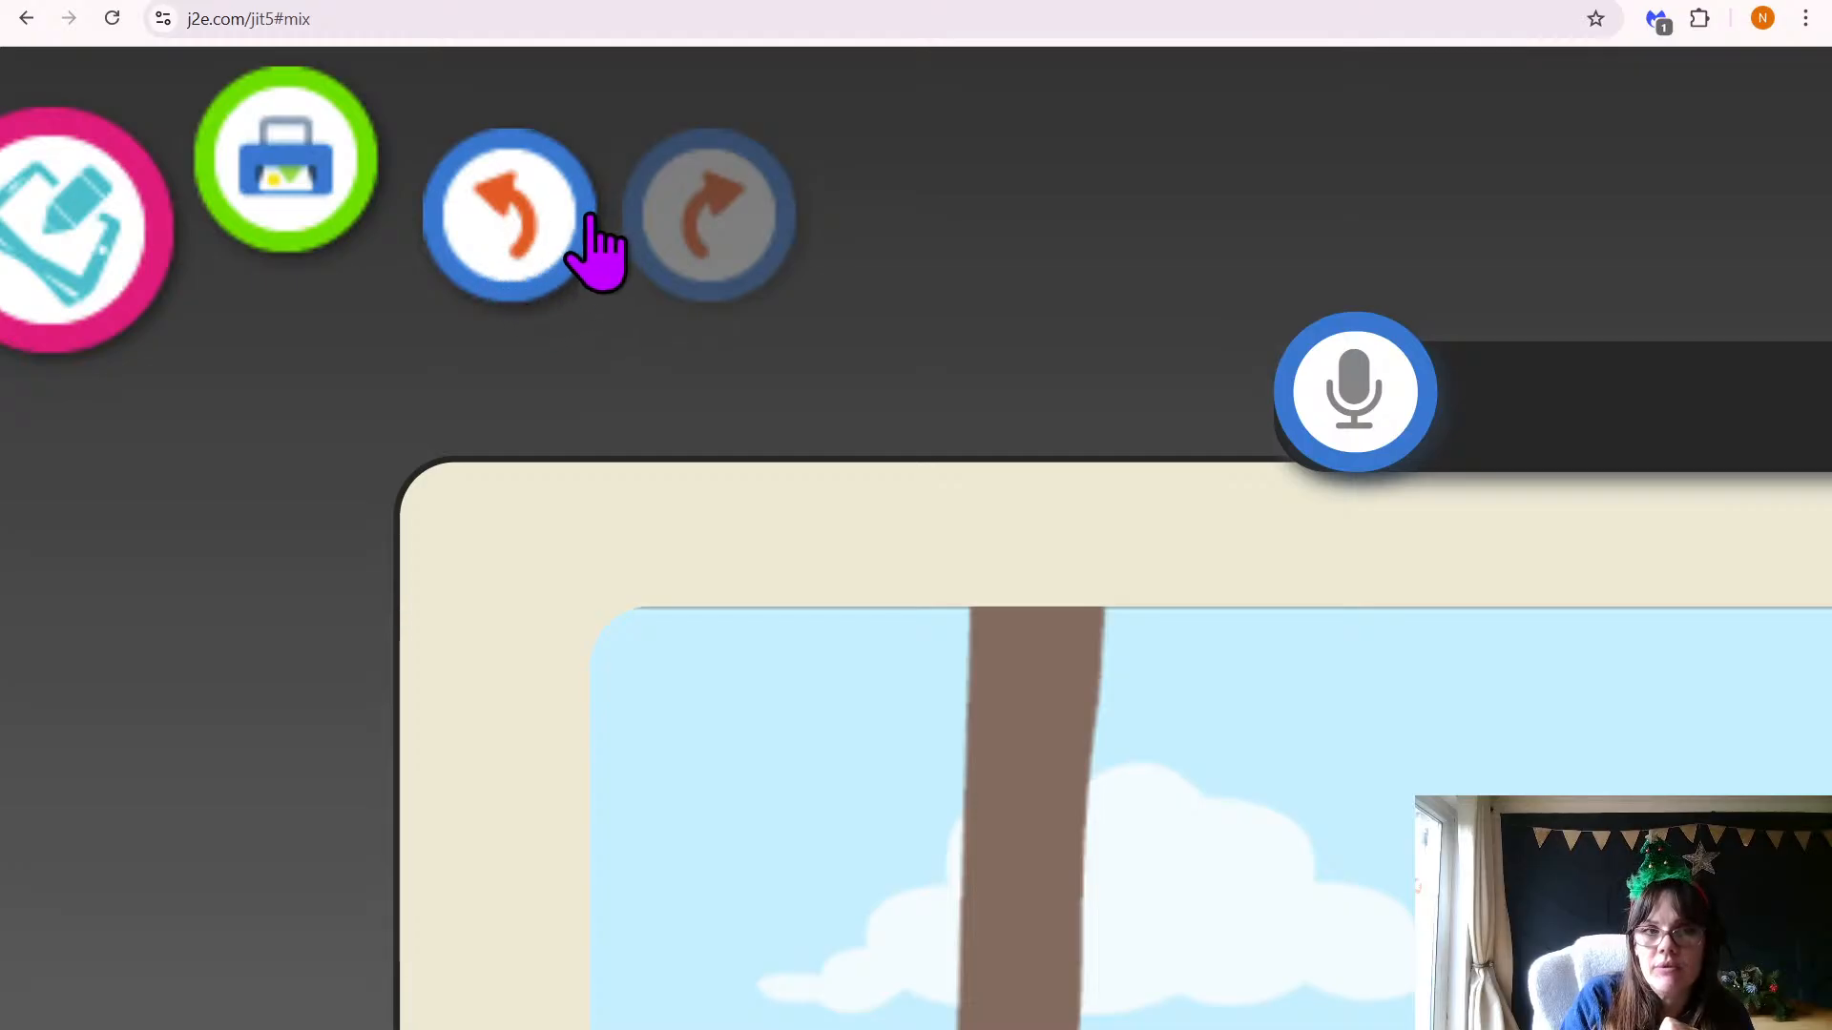
scroll(538, 212, "down", 1)
scroll(537, 212, "down", 5)
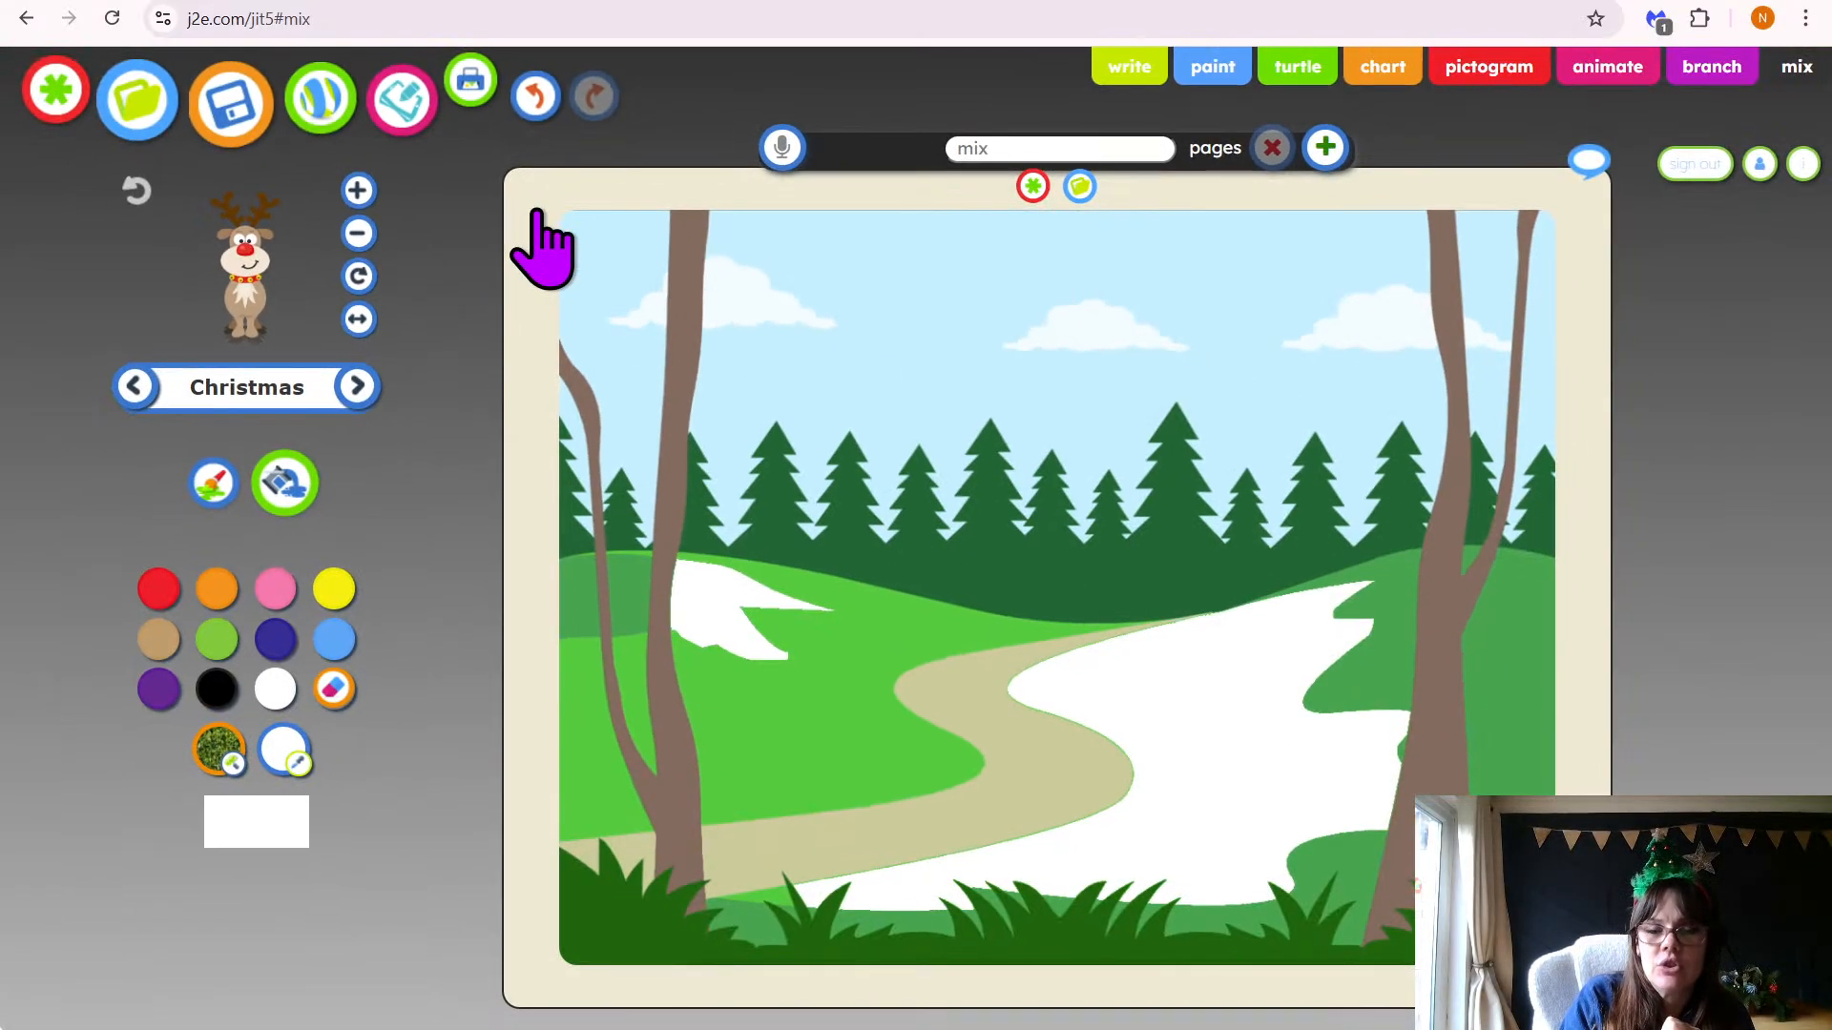
left_click(536, 105)
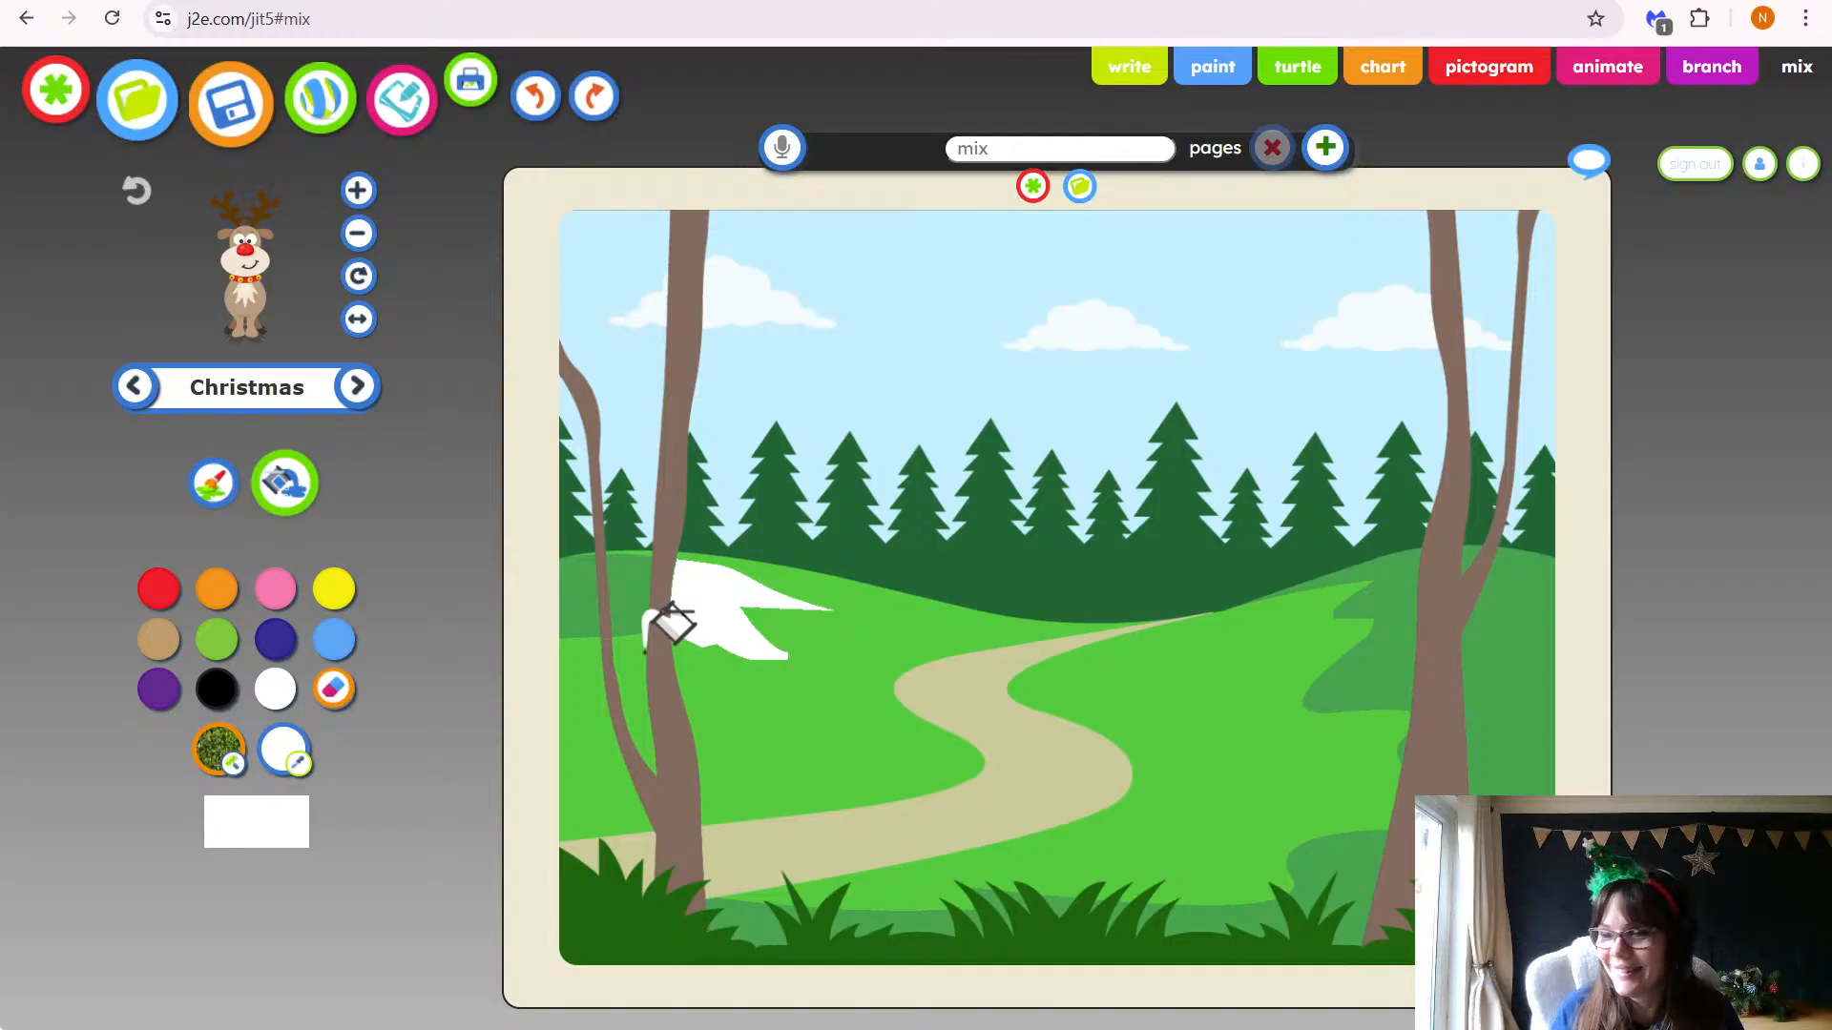
Fill the remaining dark green hill patches around the left and right tree trunks with white as snow
left_click(634, 593)
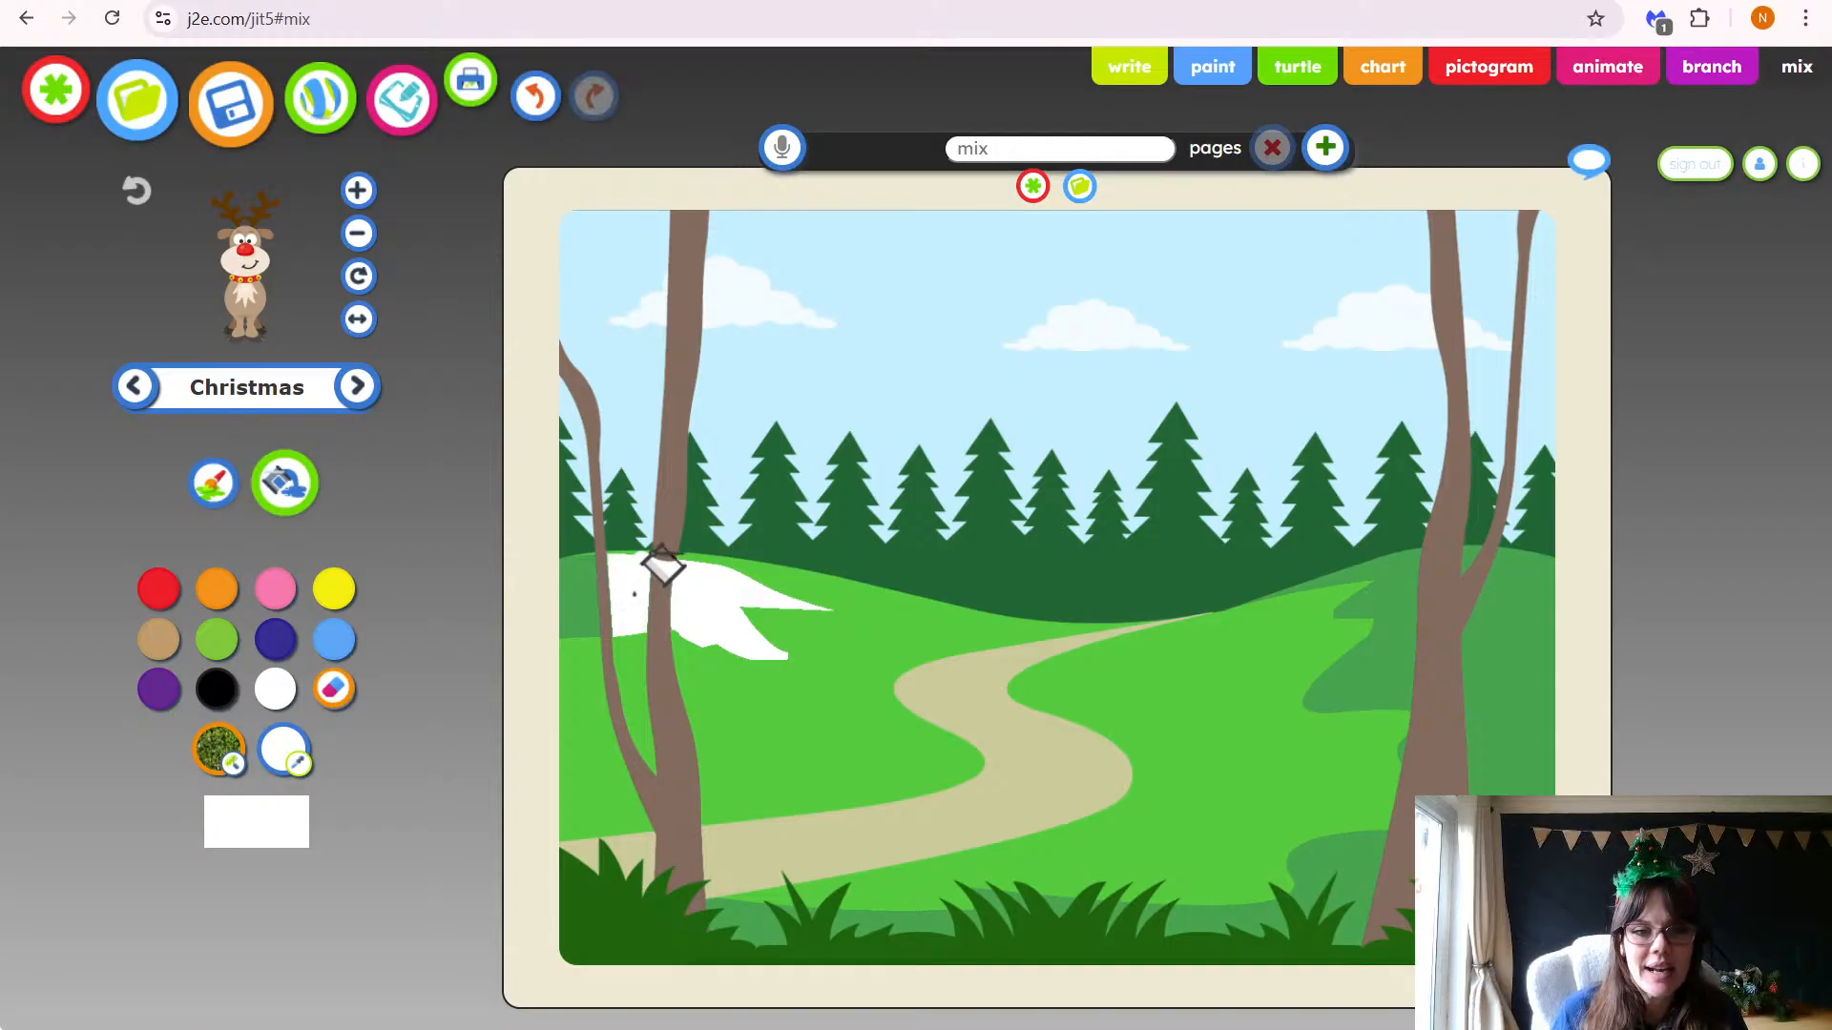
left_click(587, 593)
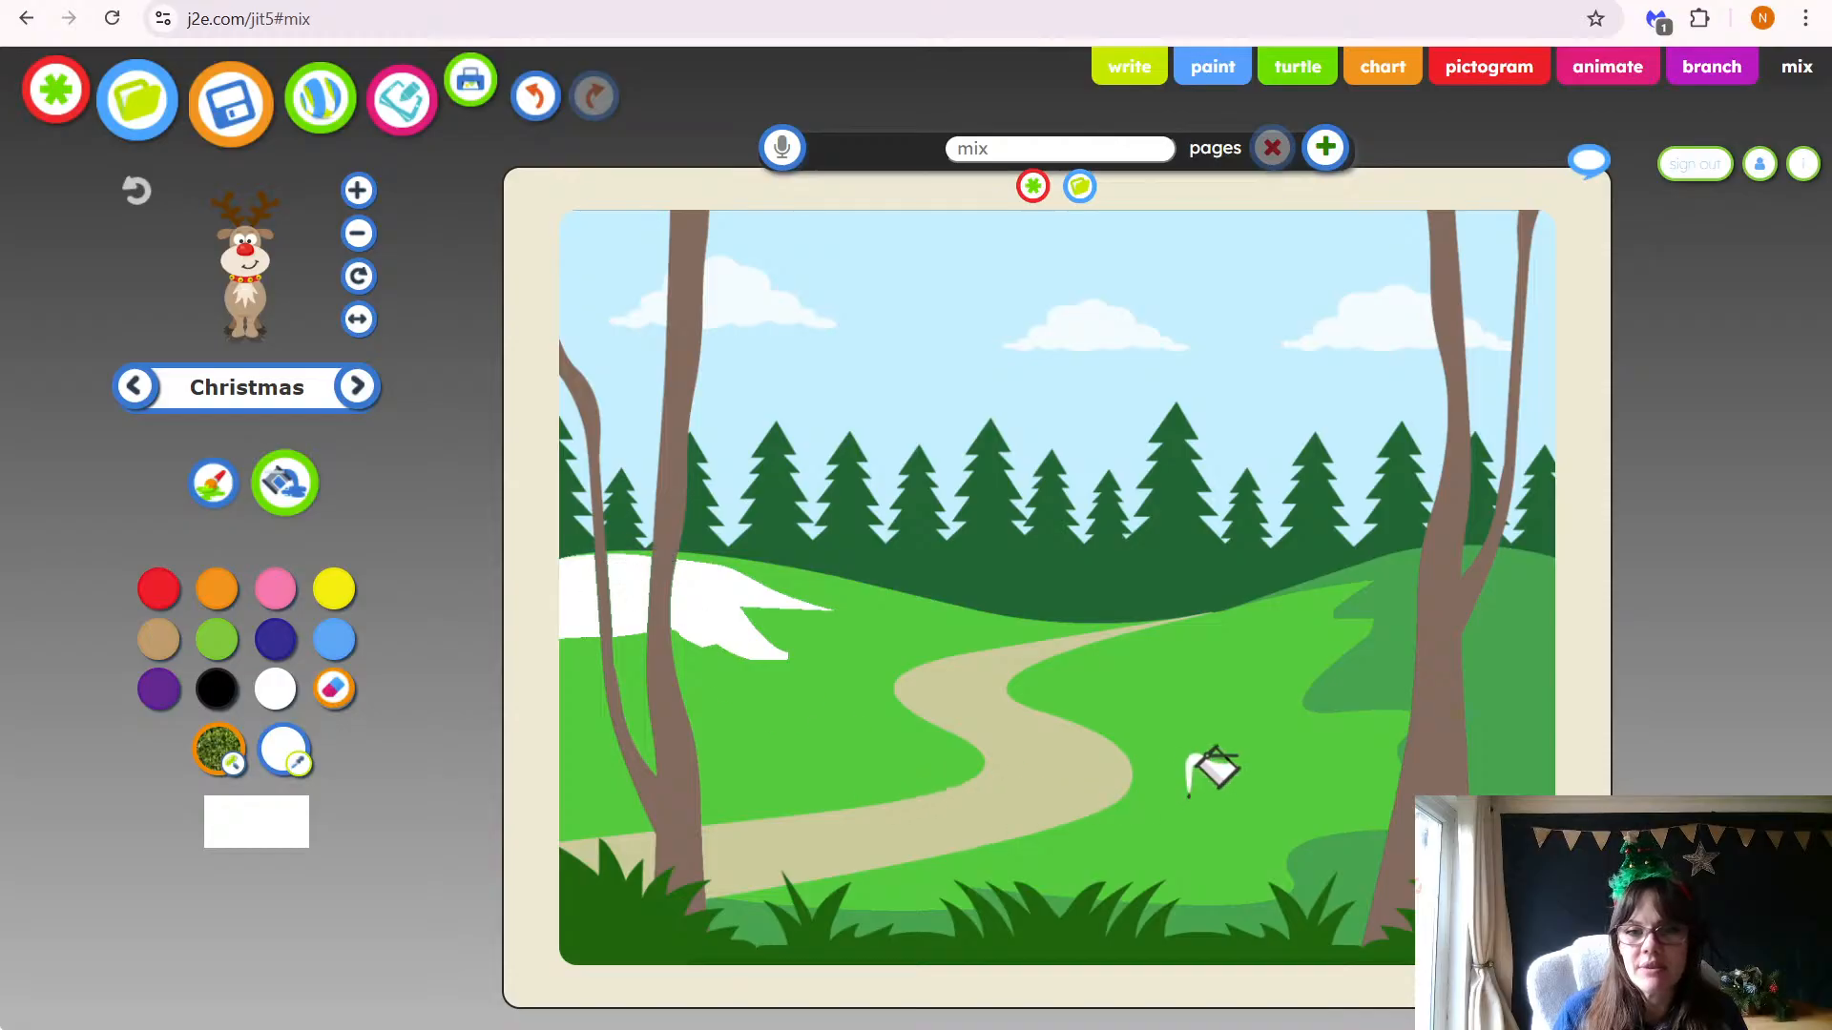
left_click(1404, 680)
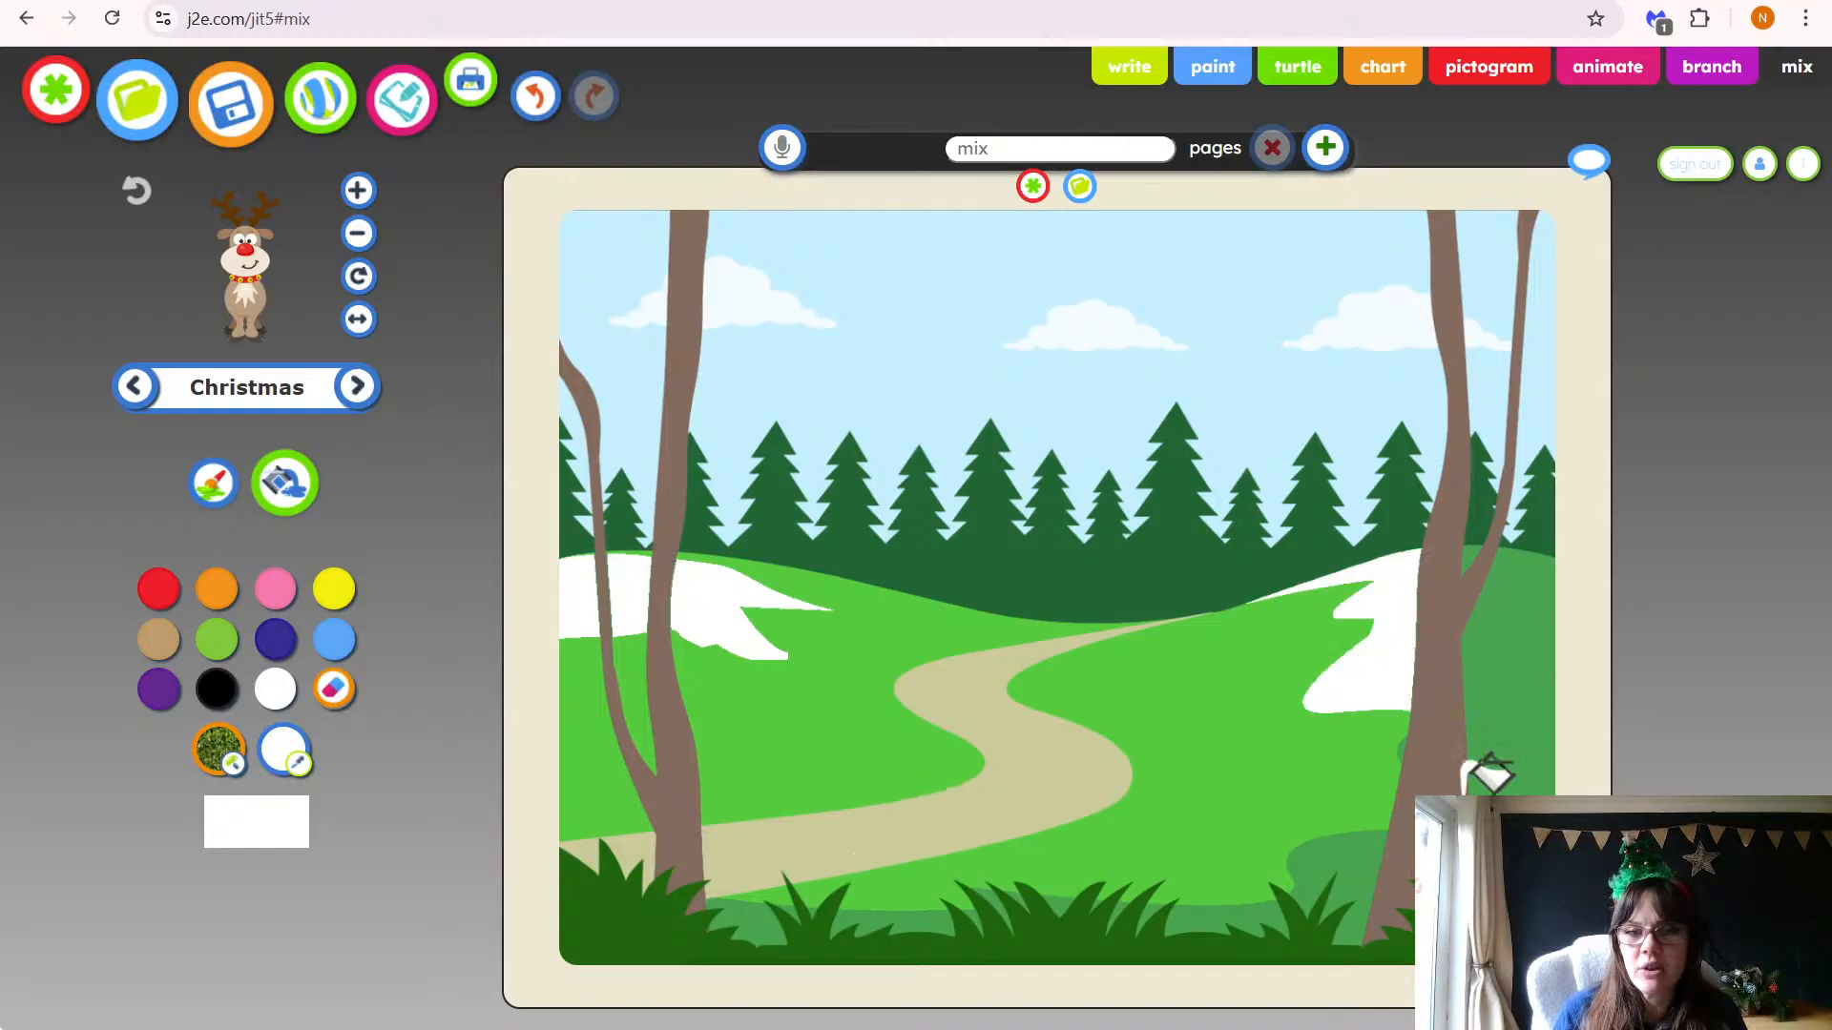
left_click(1511, 722)
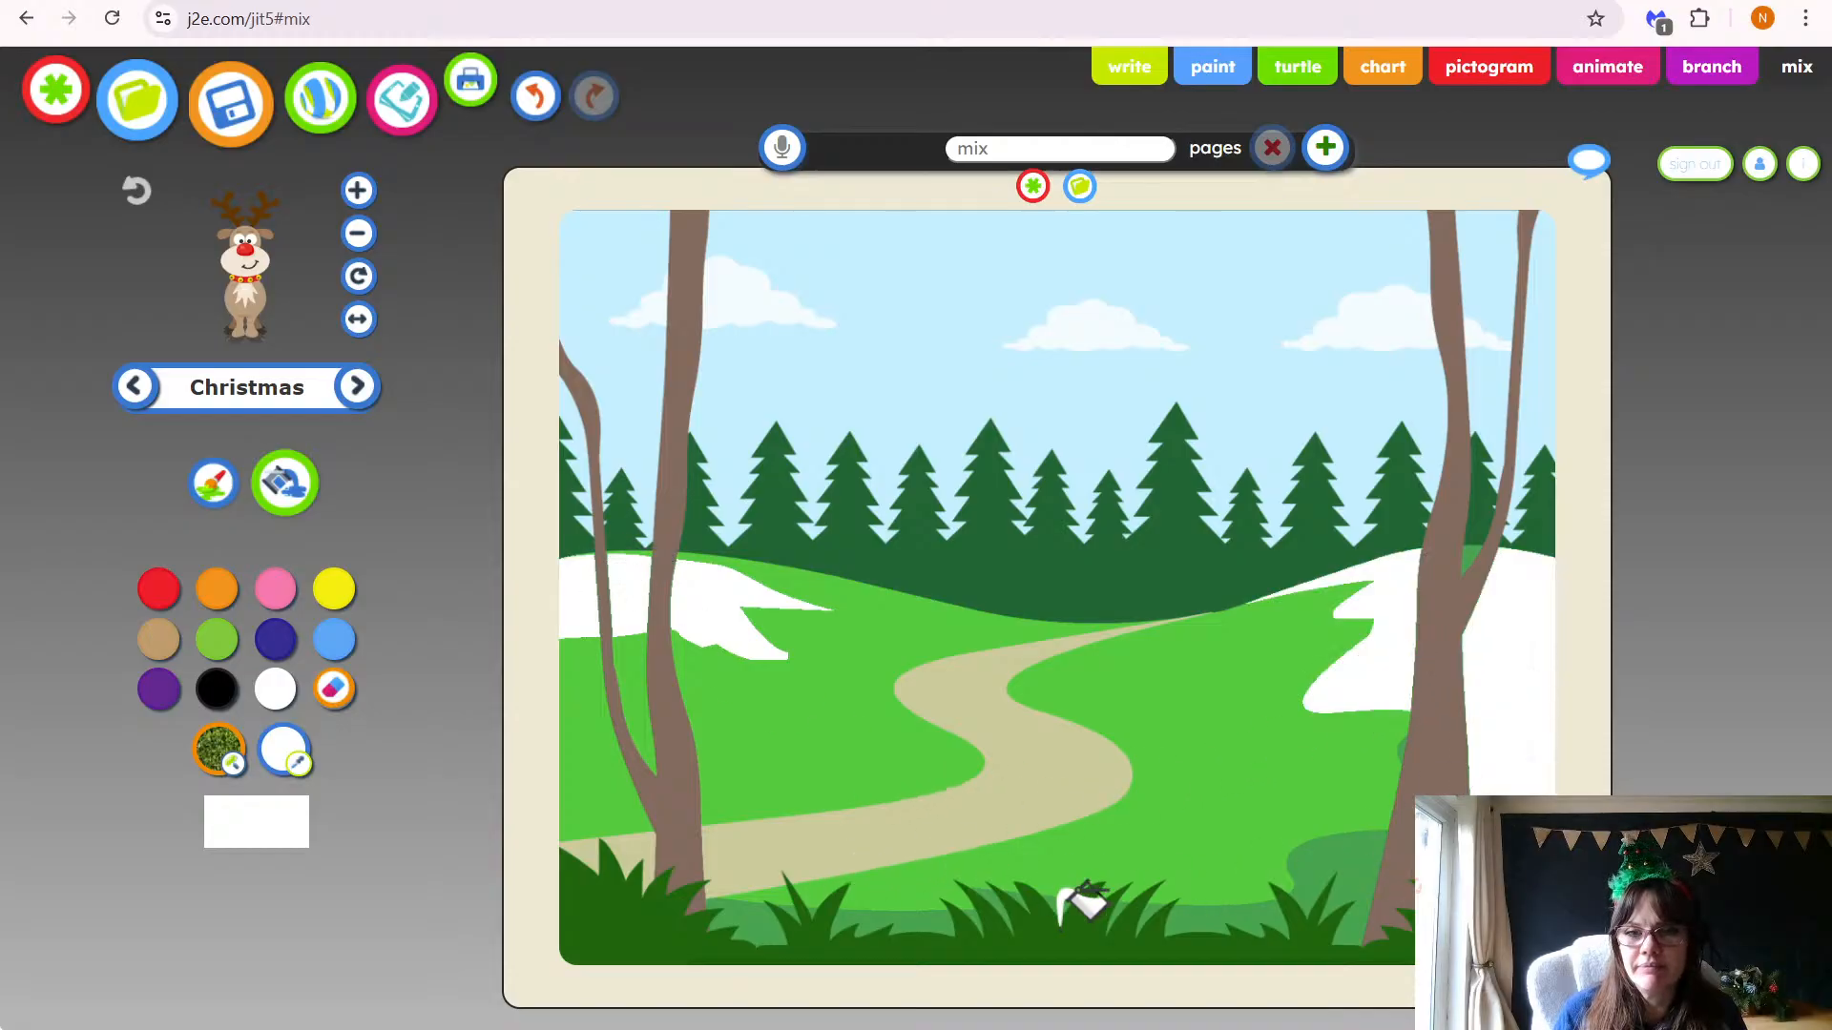
left_click(1469, 554)
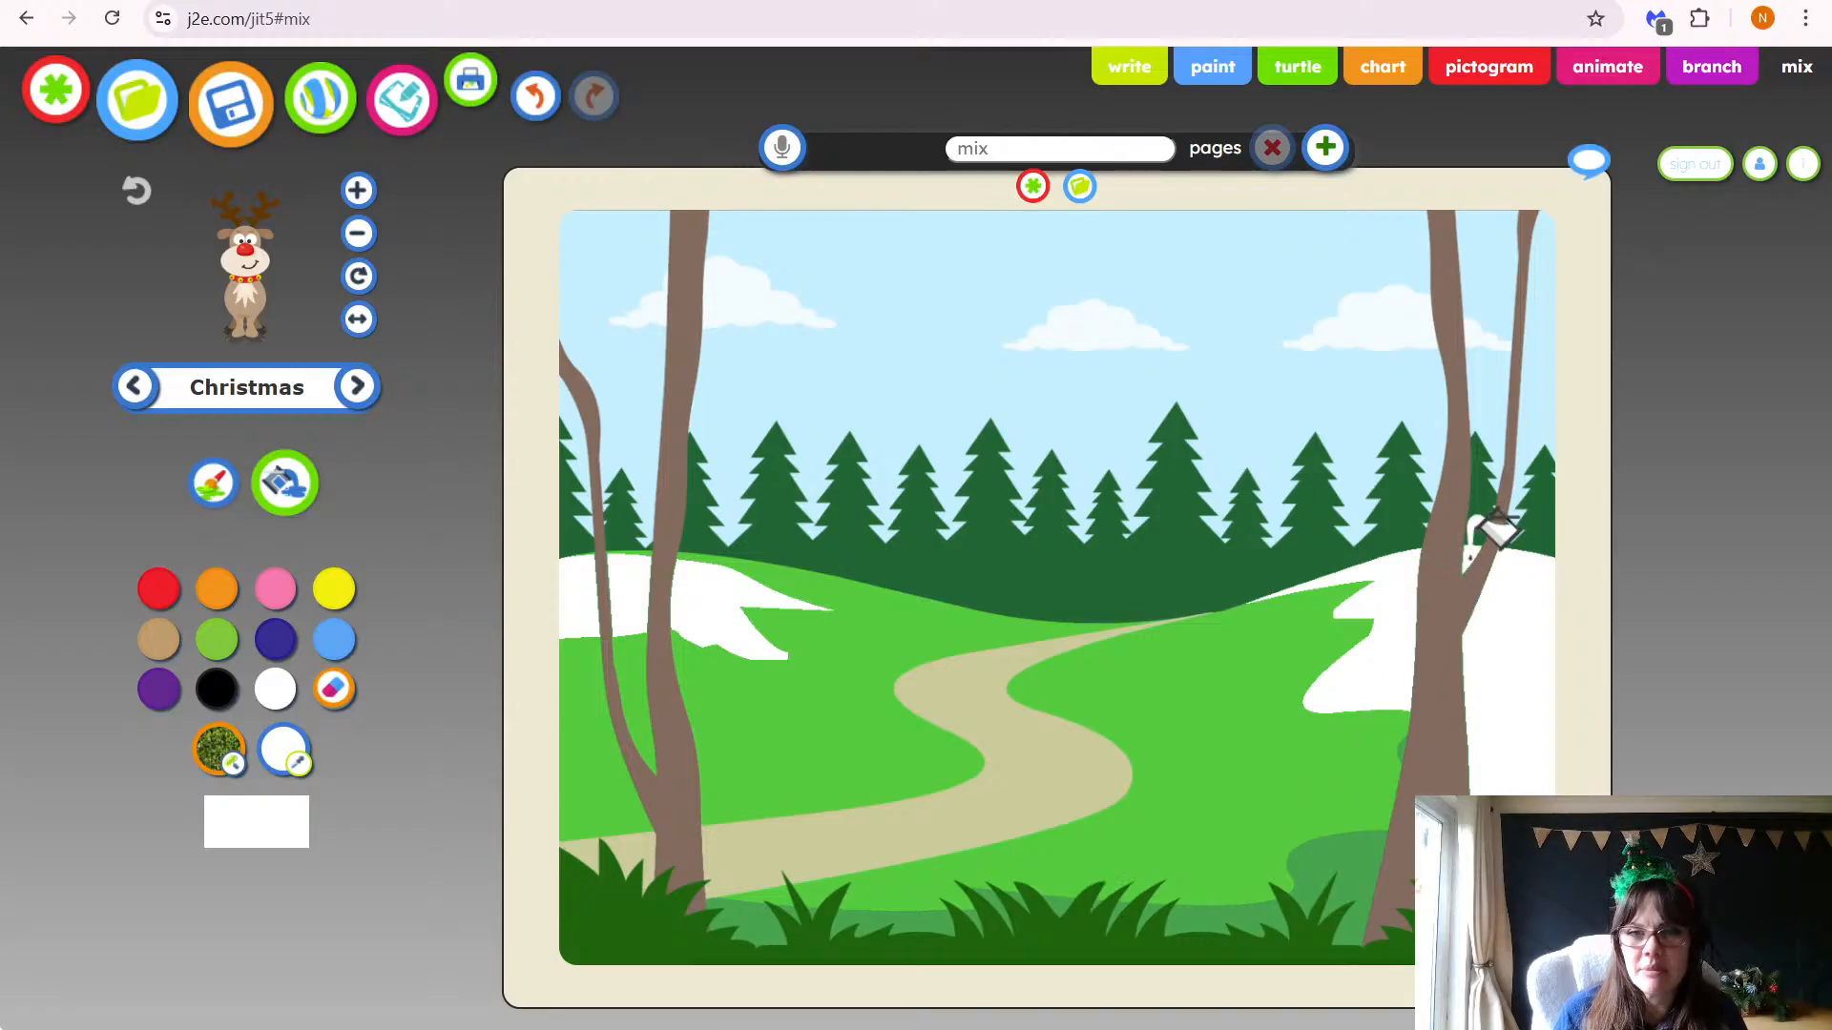
Fill the dark green patches at the right tree's base and behind the foreground grass tufts with white
left_click(1354, 844)
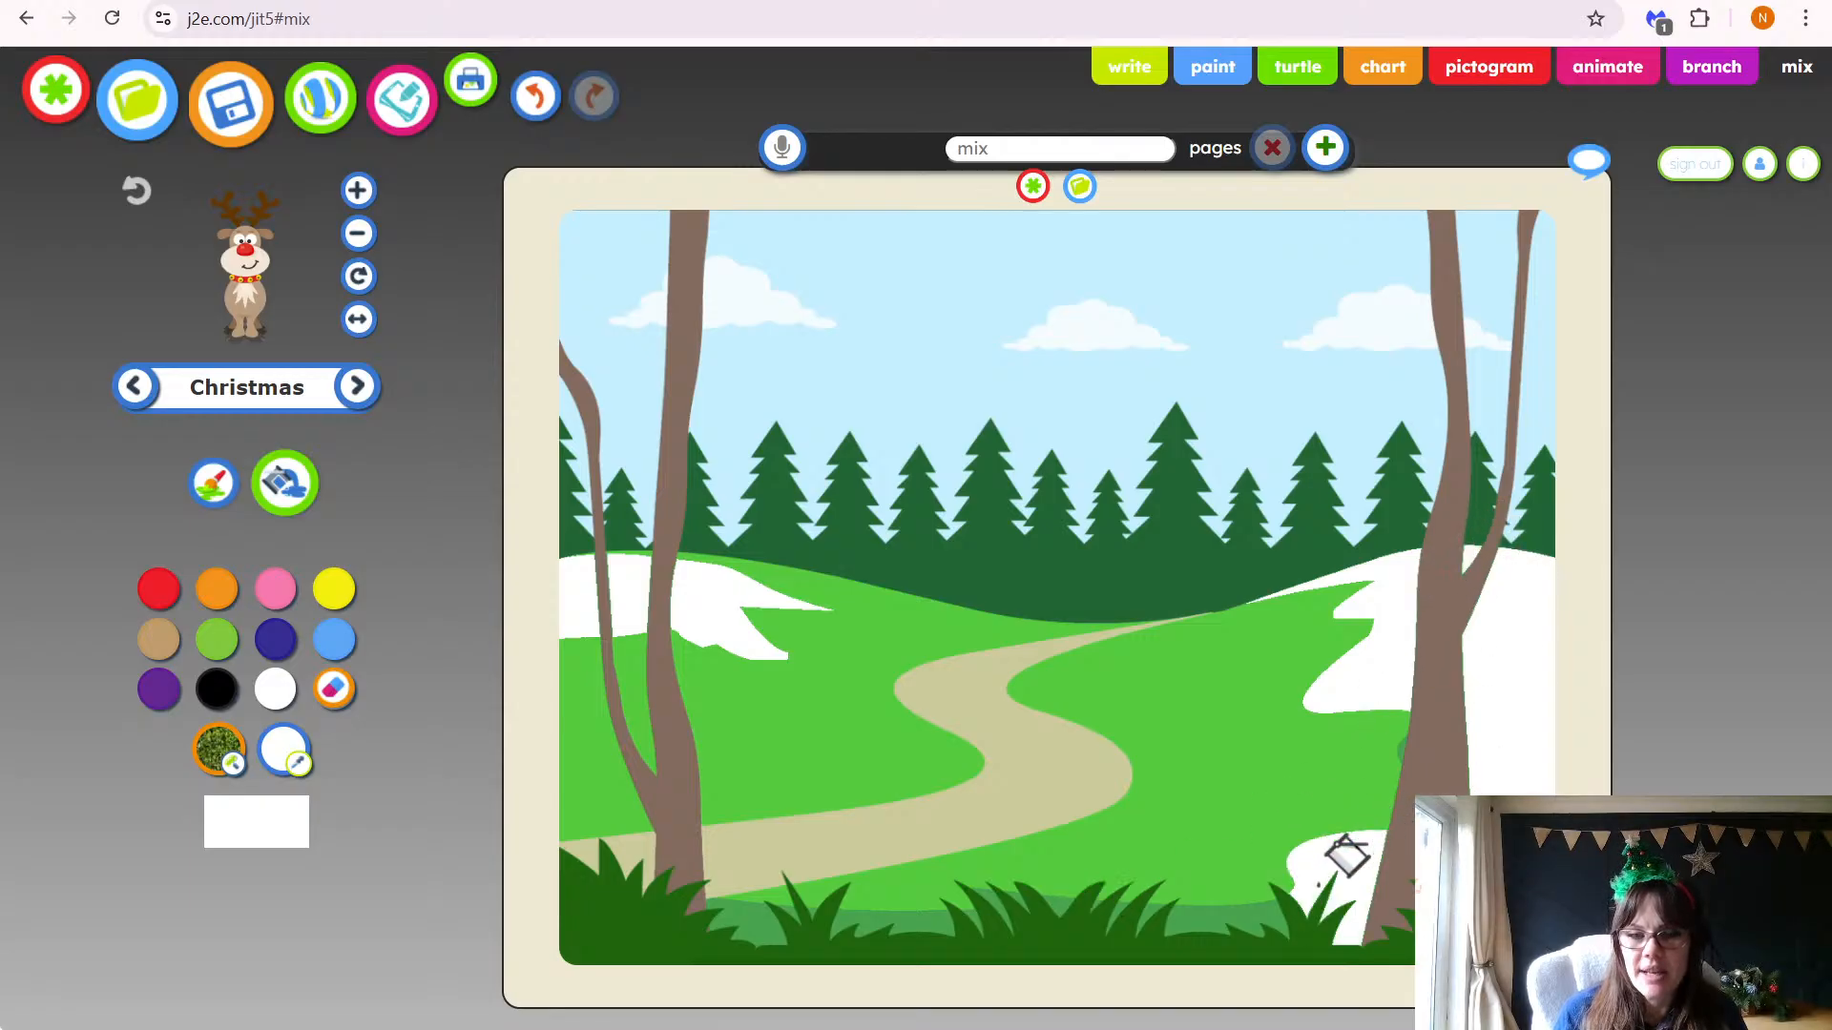
left_click(1250, 911)
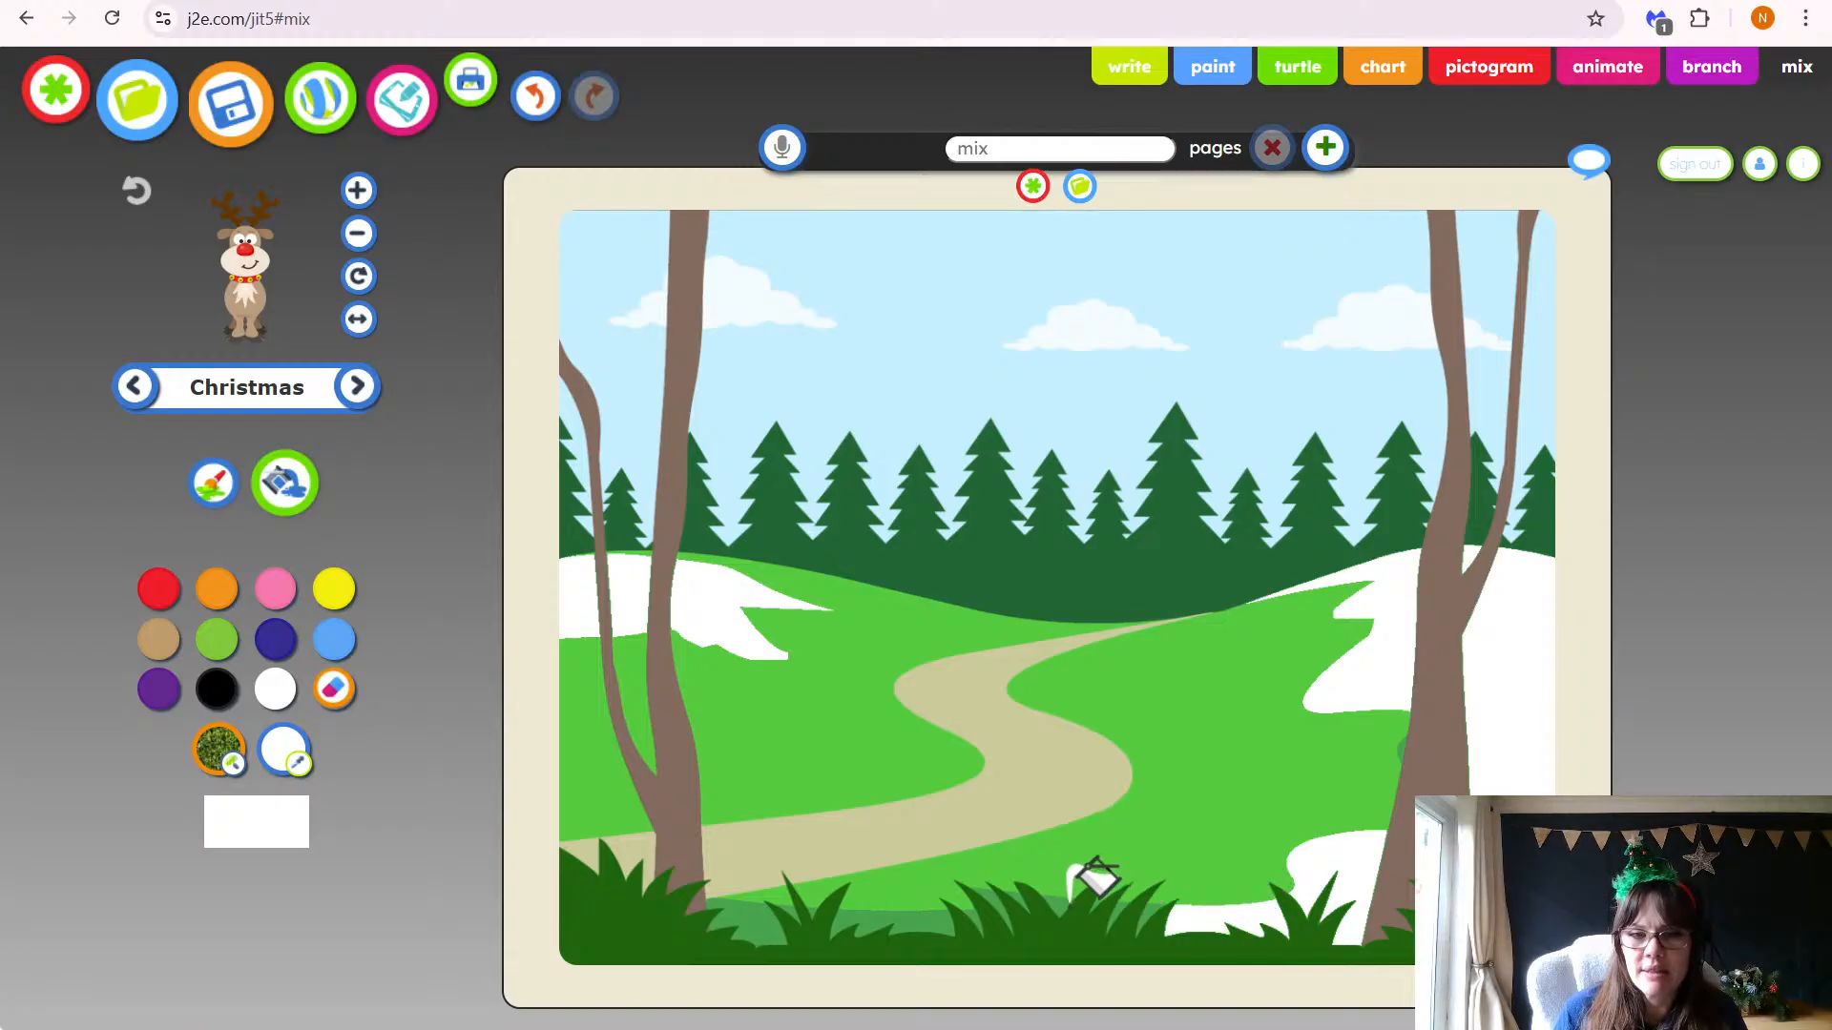
left_click(940, 911)
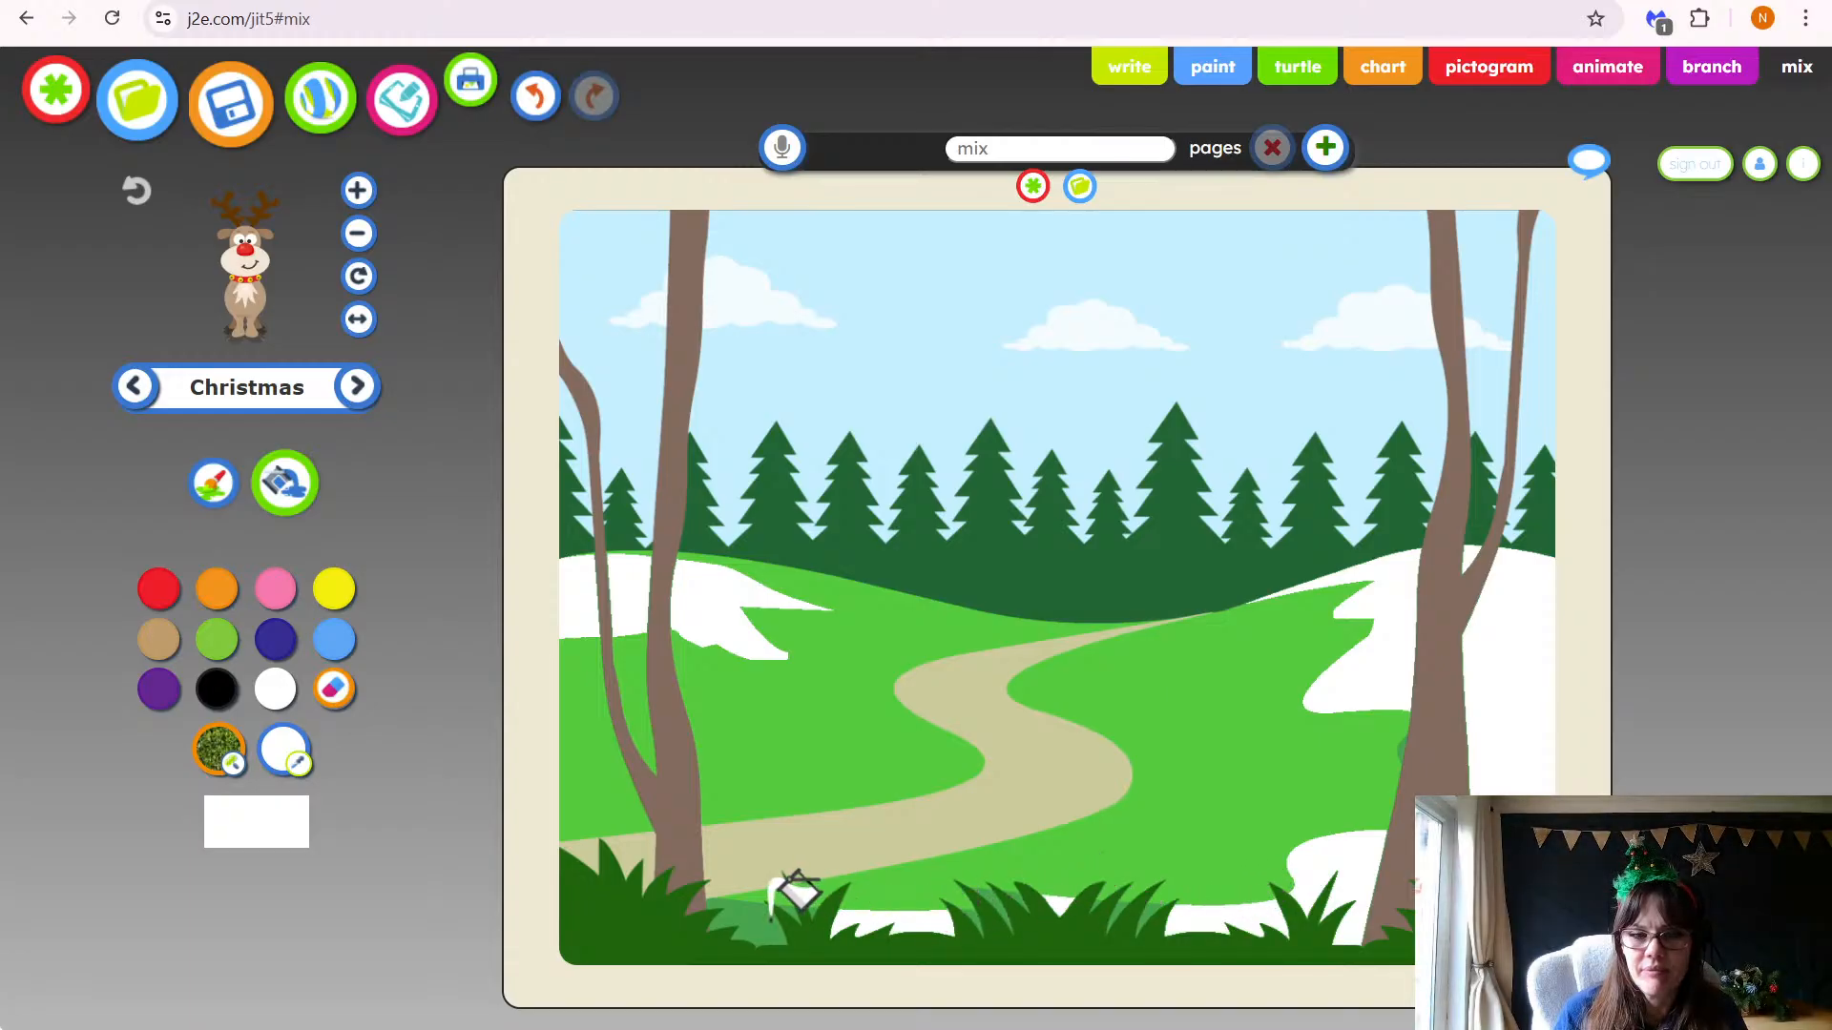
left_click(768, 918)
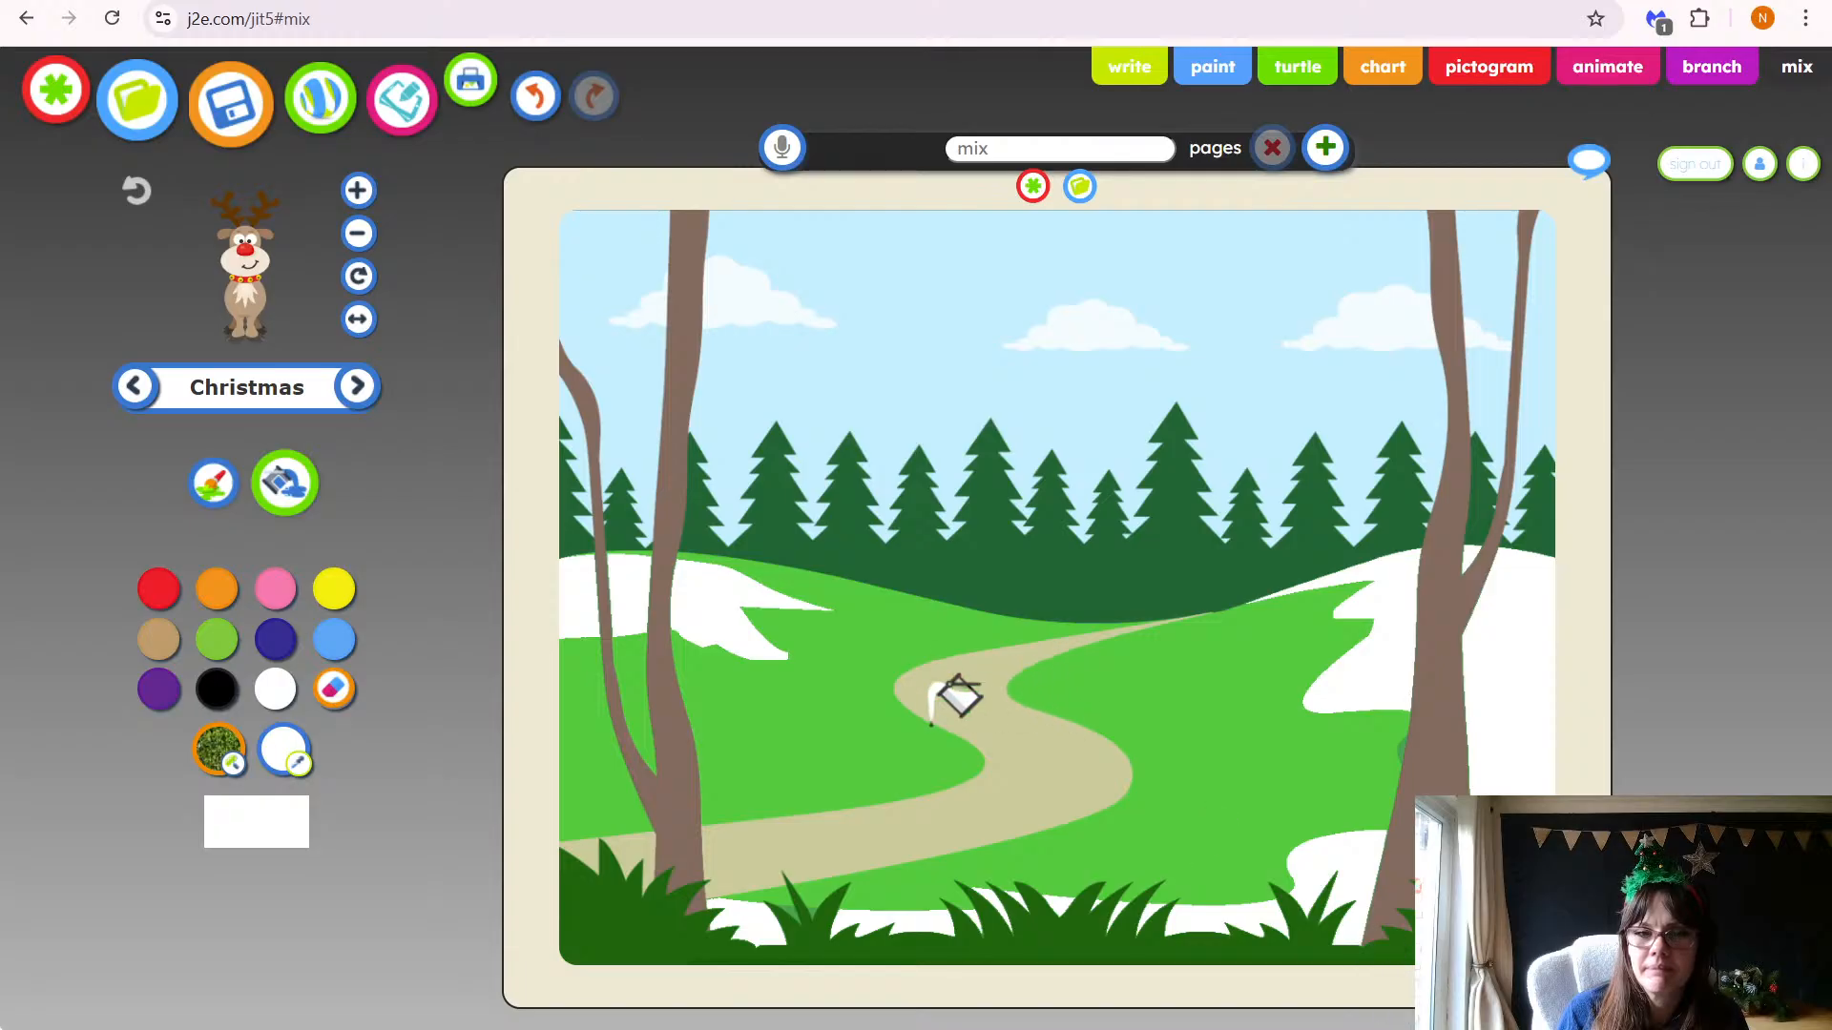
Fill the light green grass on both sides of the path and behind the left tree with white as snow
left_click(821, 706)
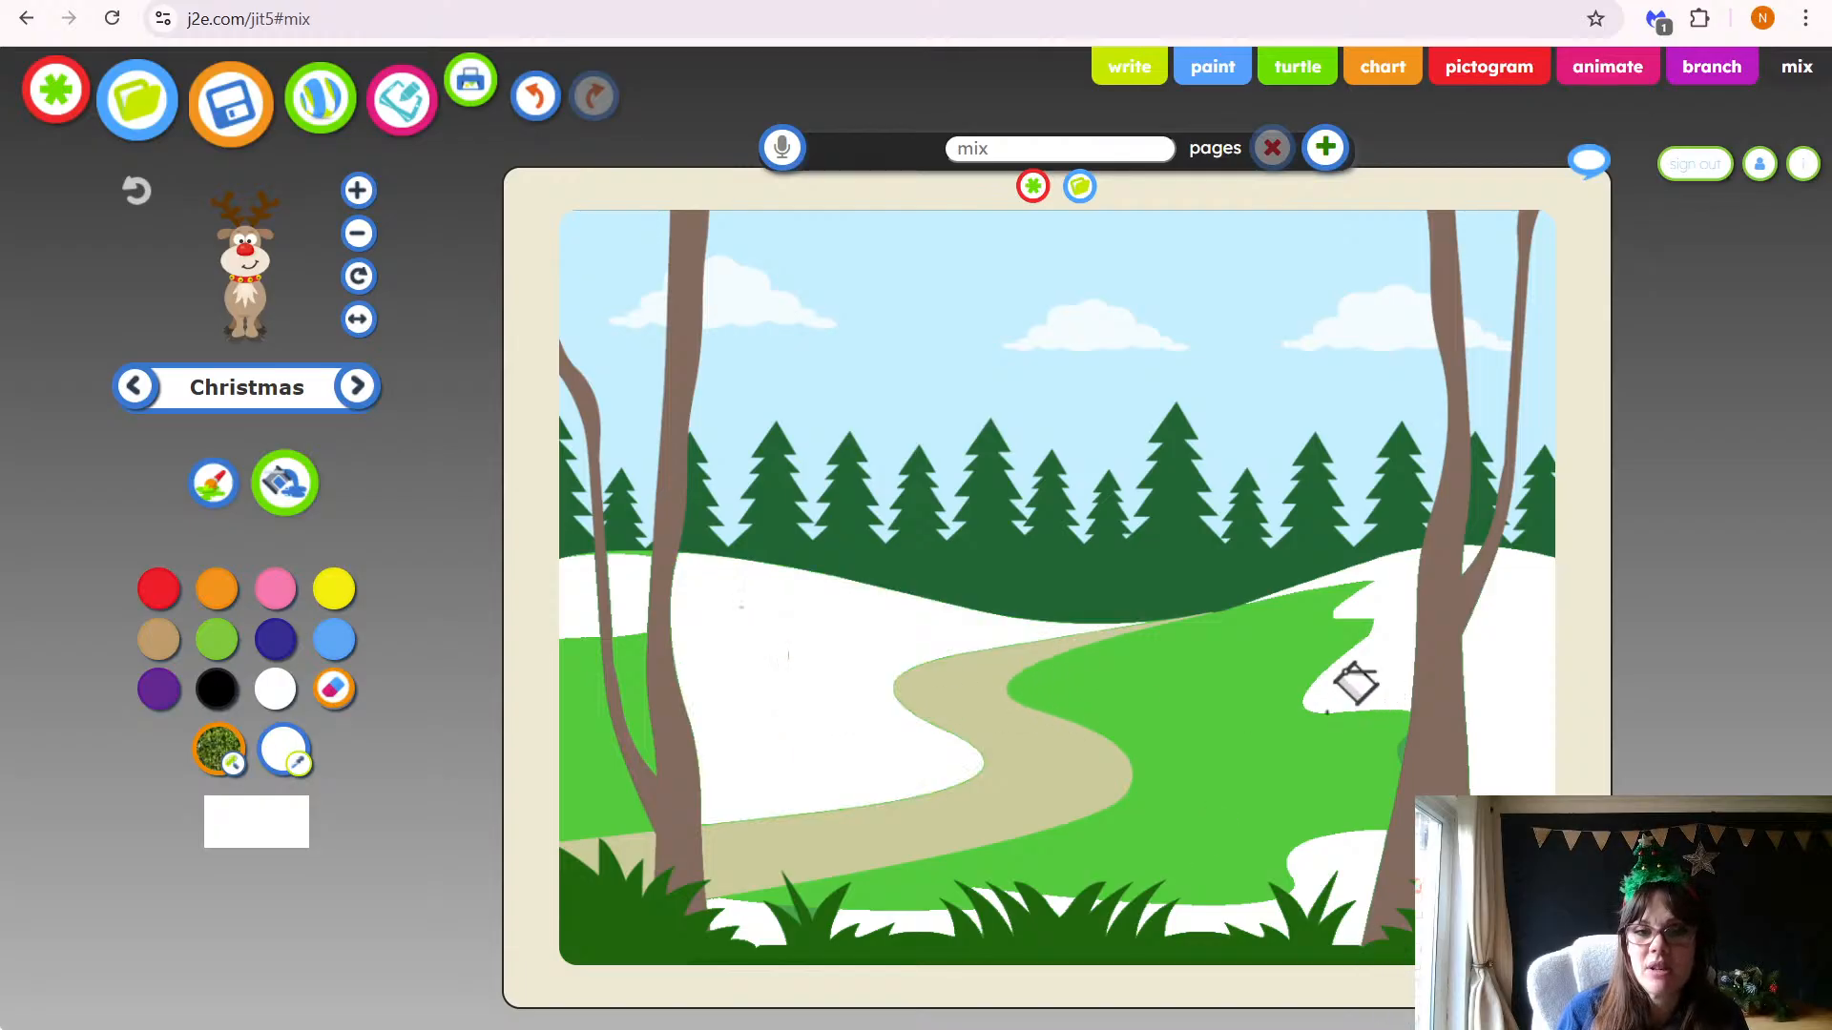
left_click(1207, 711)
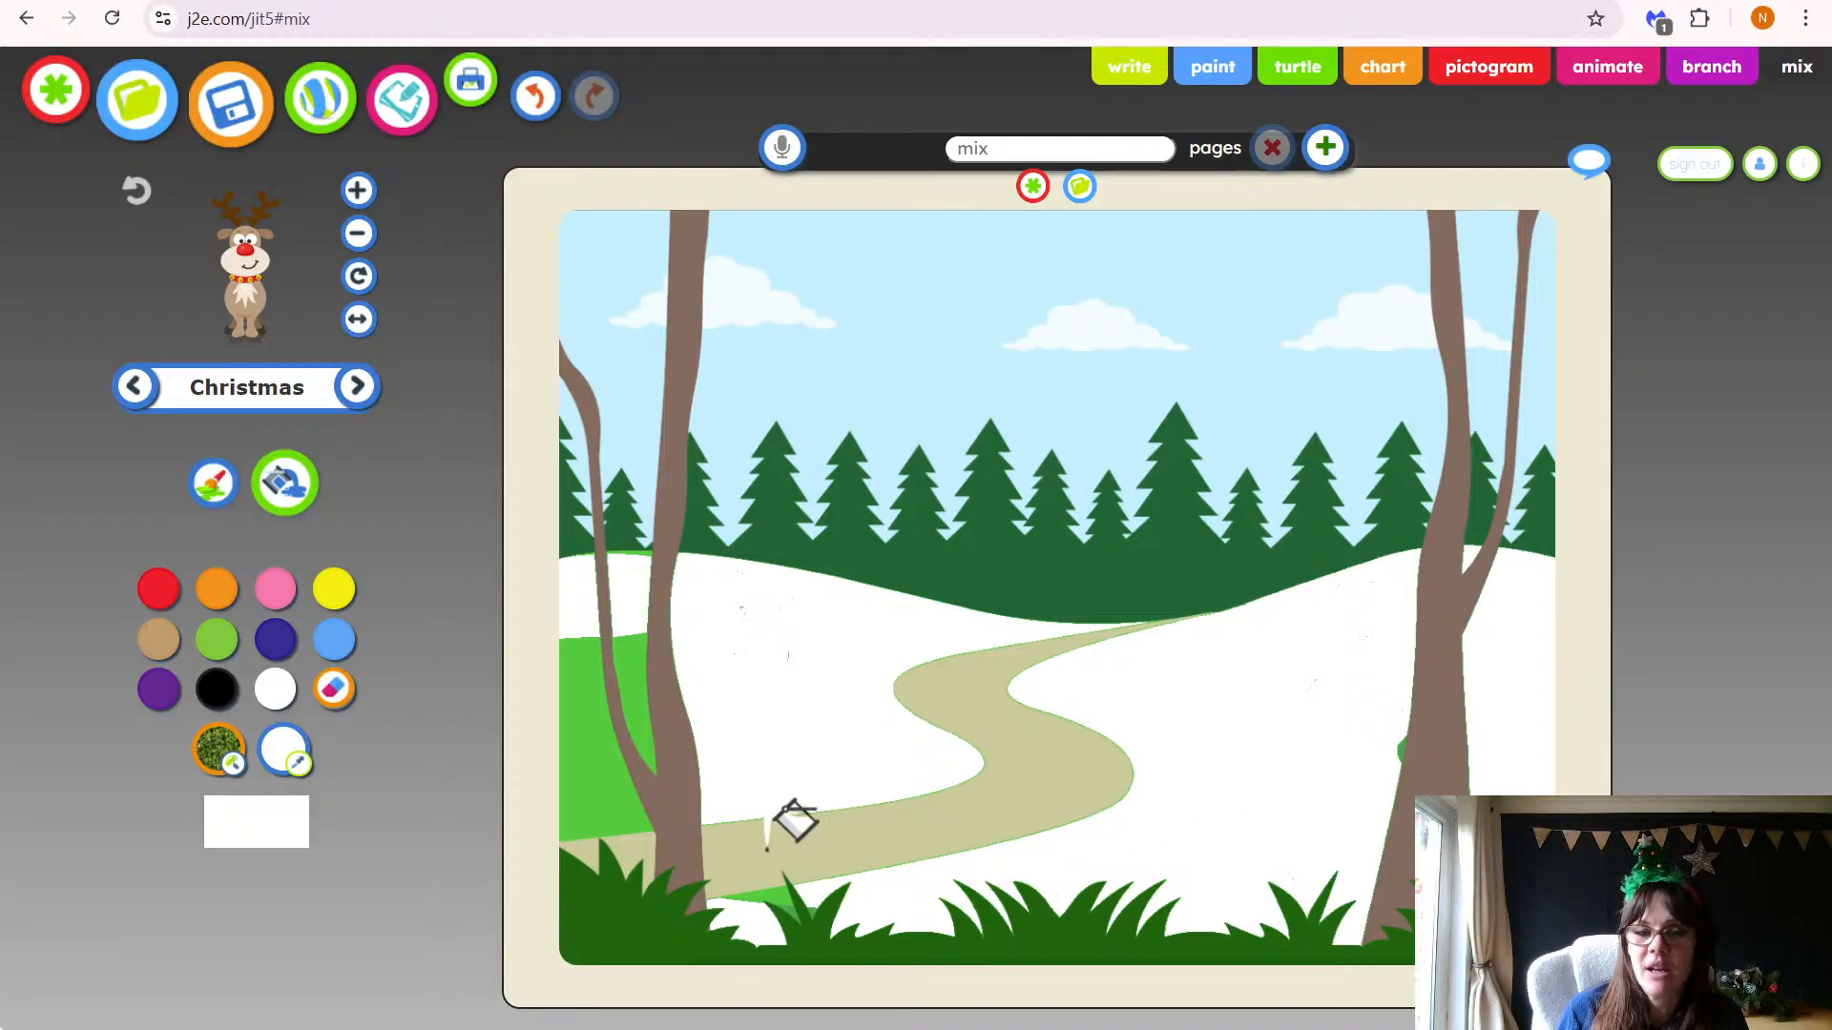
left_click(580, 735)
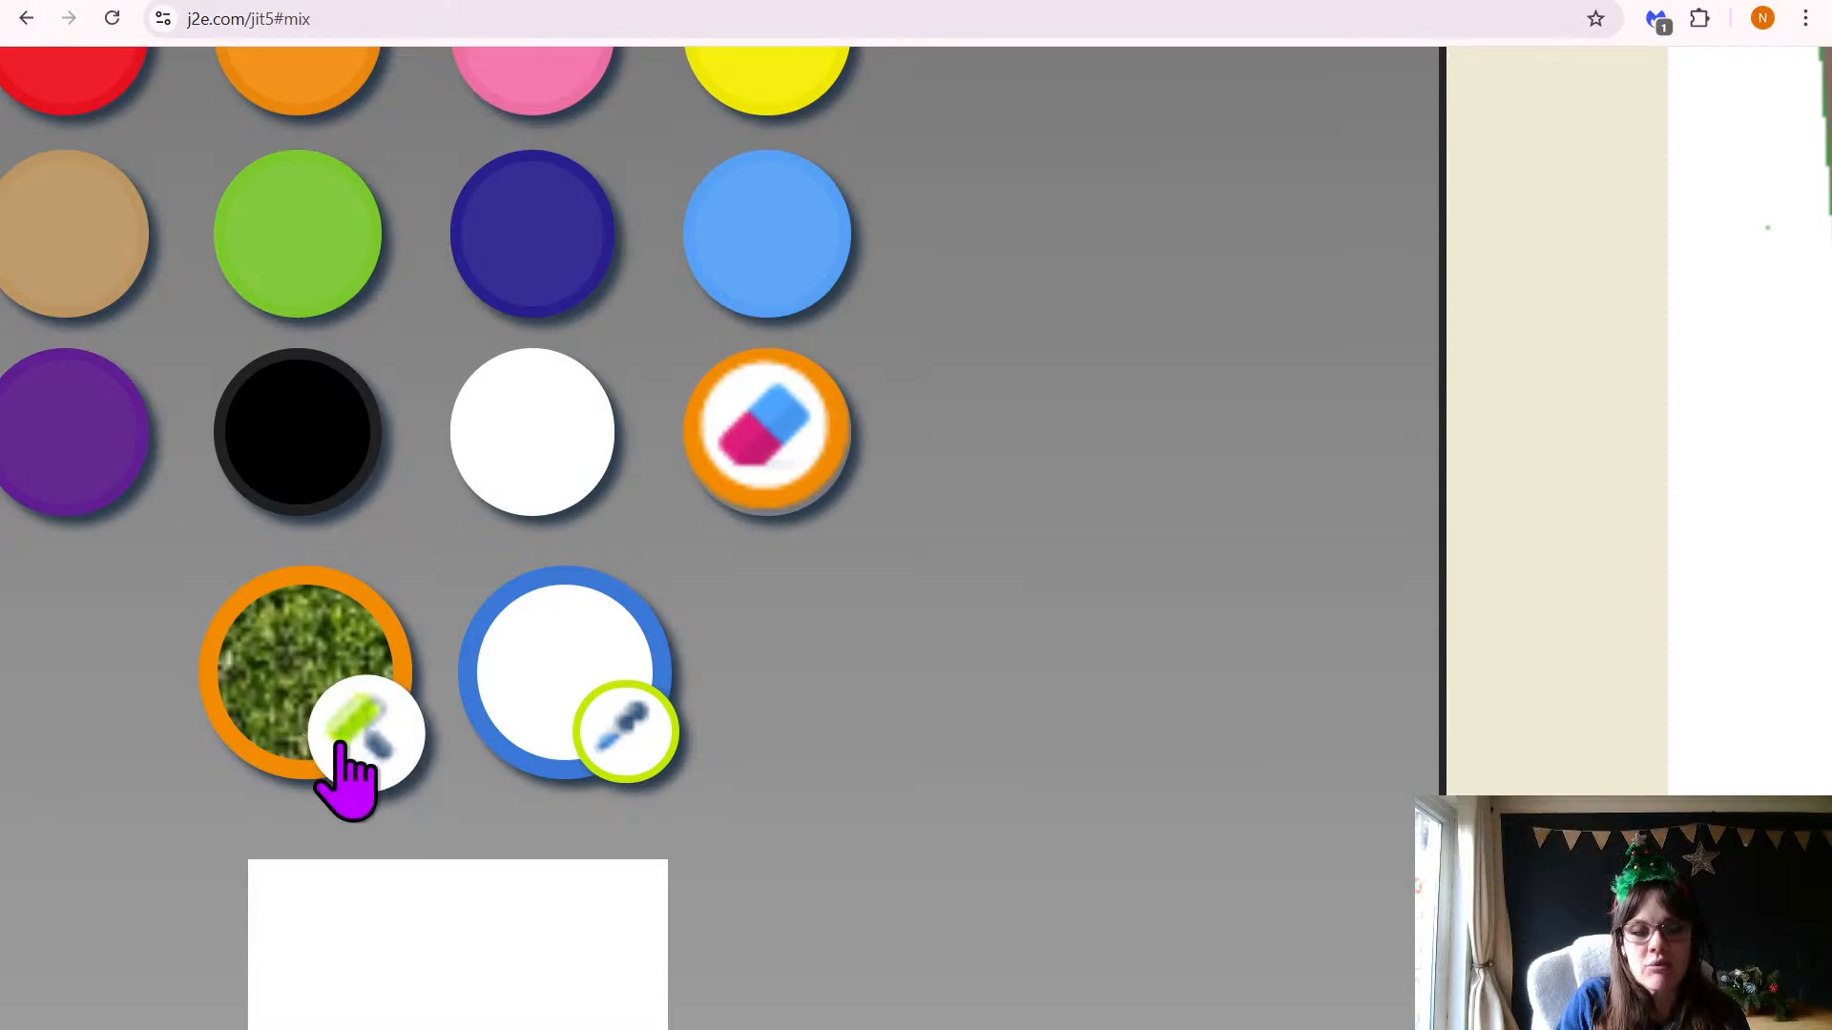
Fill the left and right tree trunks with the cracked grey bark texture at a reduced texture size
left_click(376, 749)
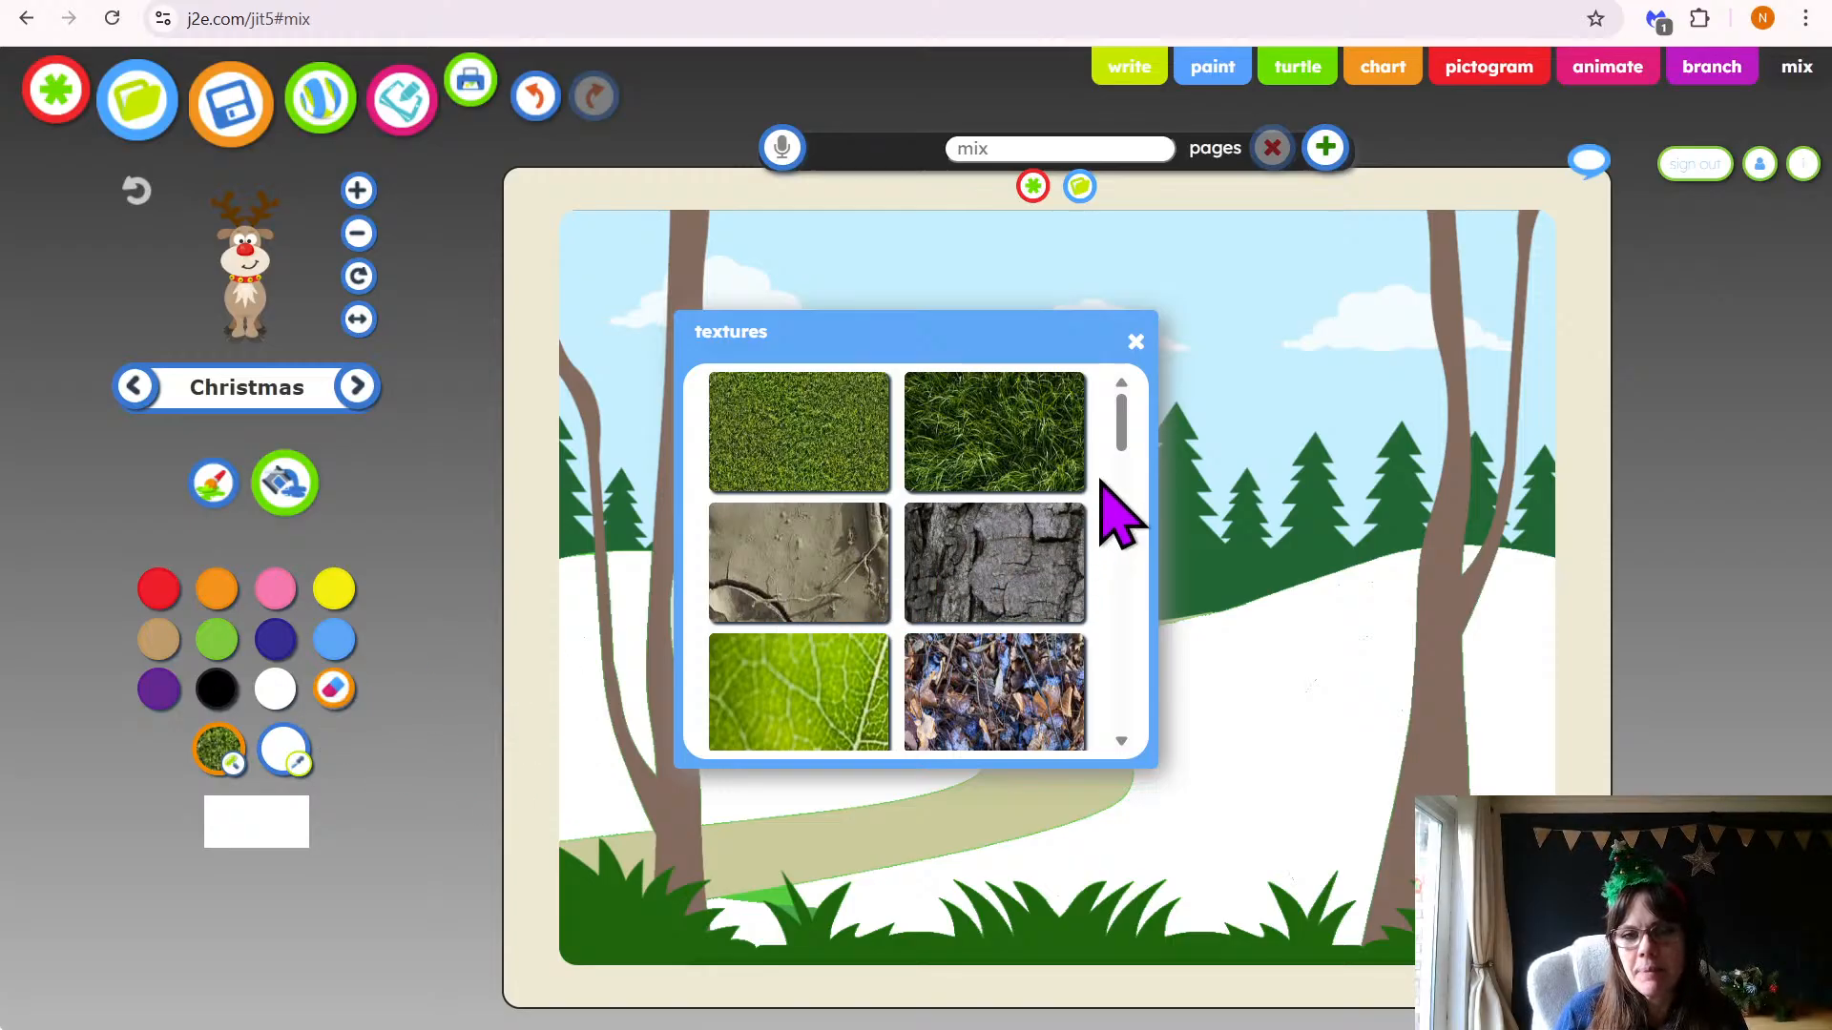
left_click(1121, 741)
scroll(1121, 744, "down", 3)
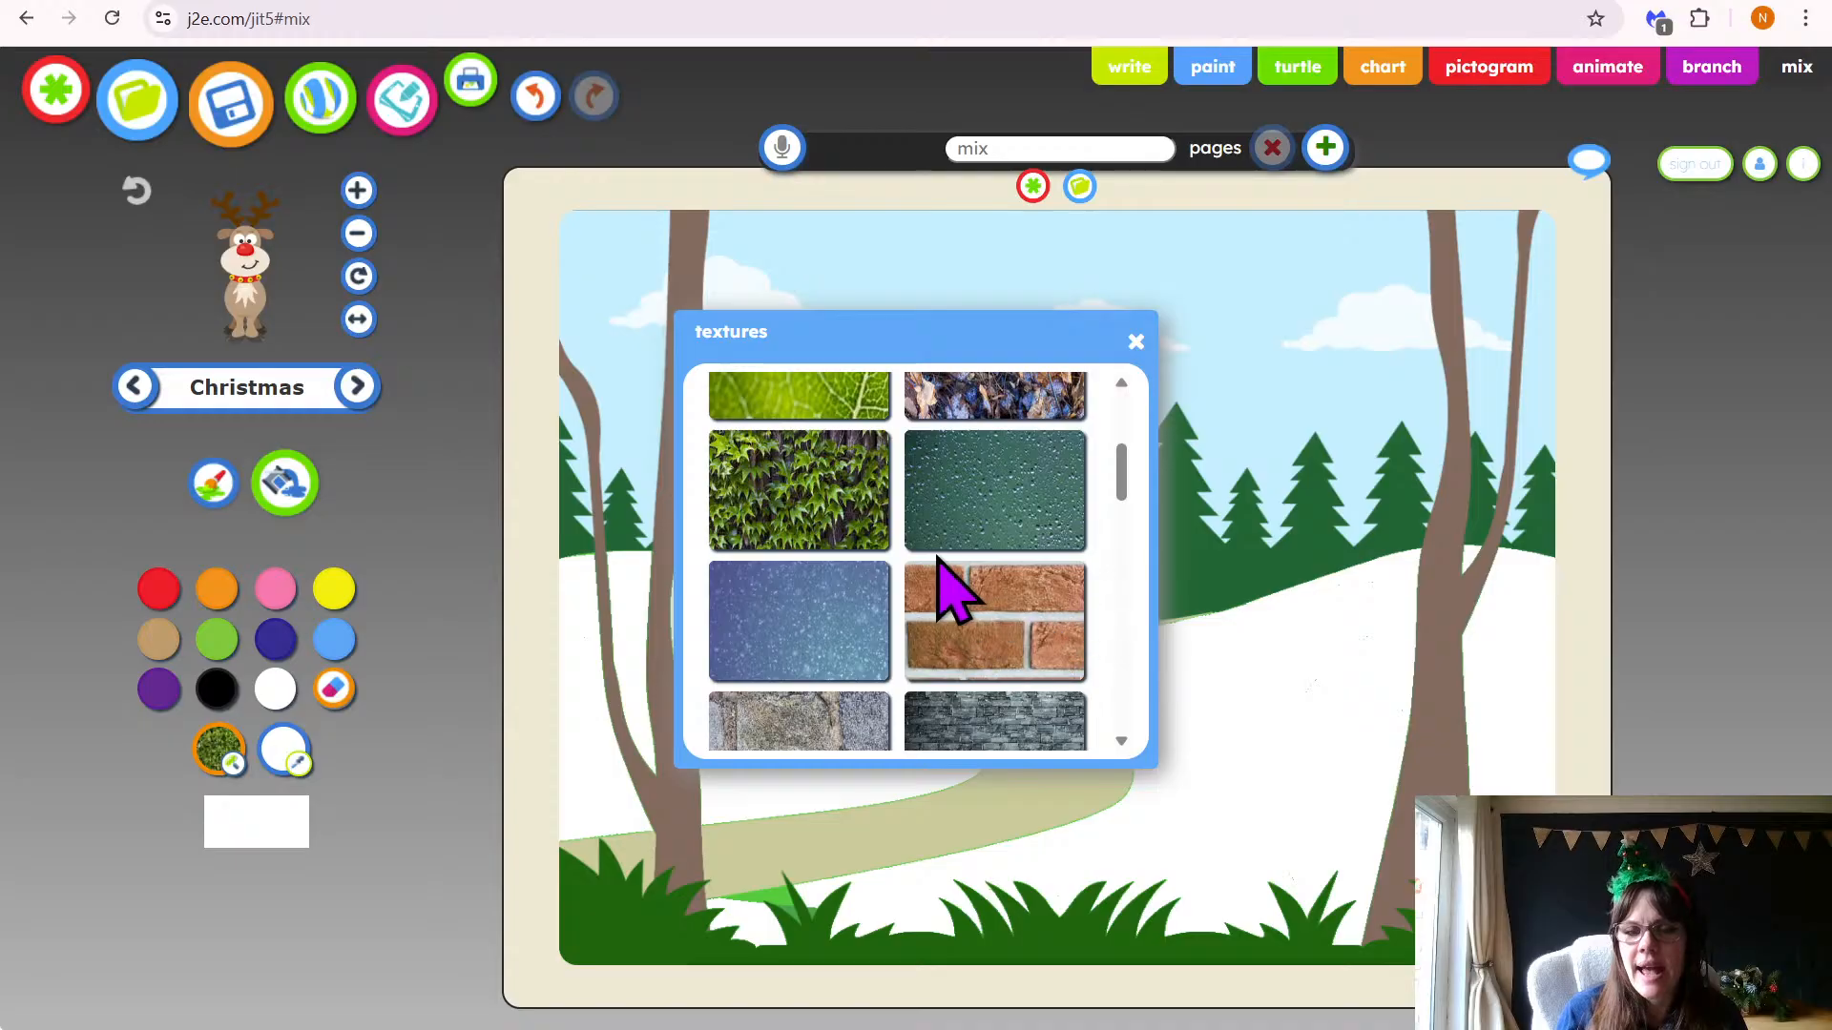
scroll(975, 641, "down", 2)
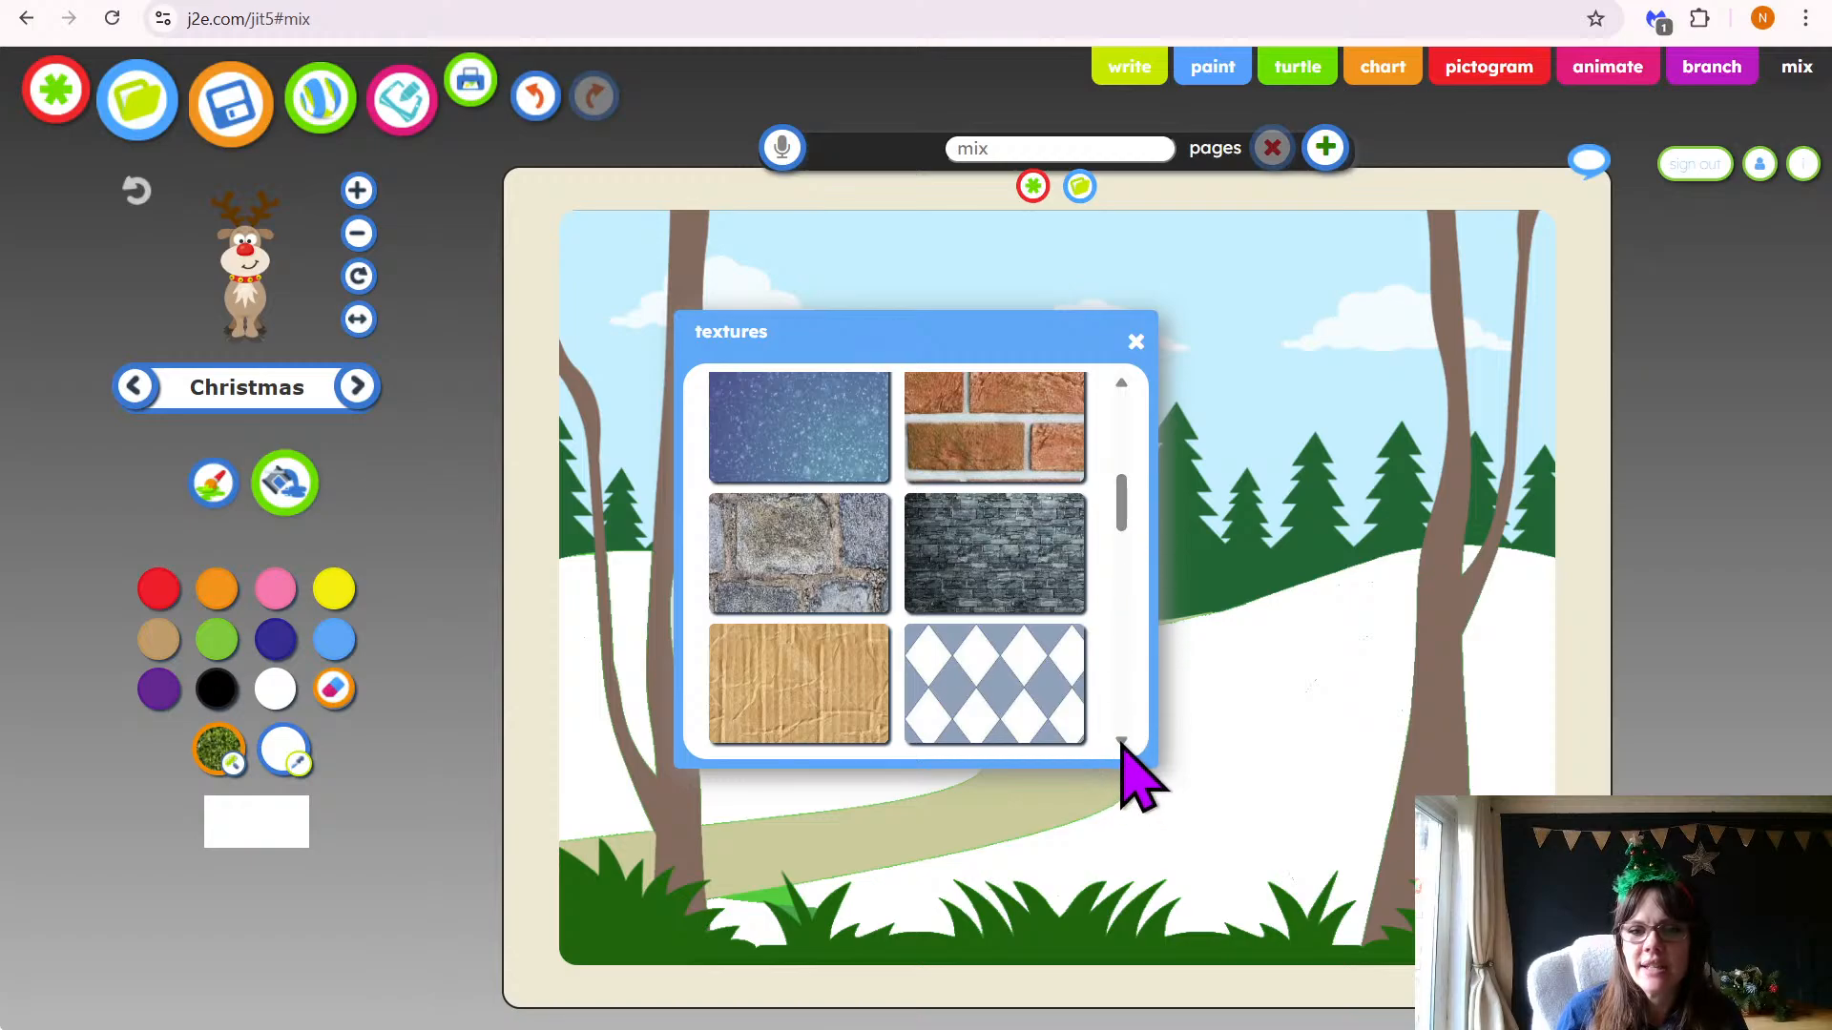
scroll(1124, 754, "down", 3)
scroll(1124, 754, "down", 2)
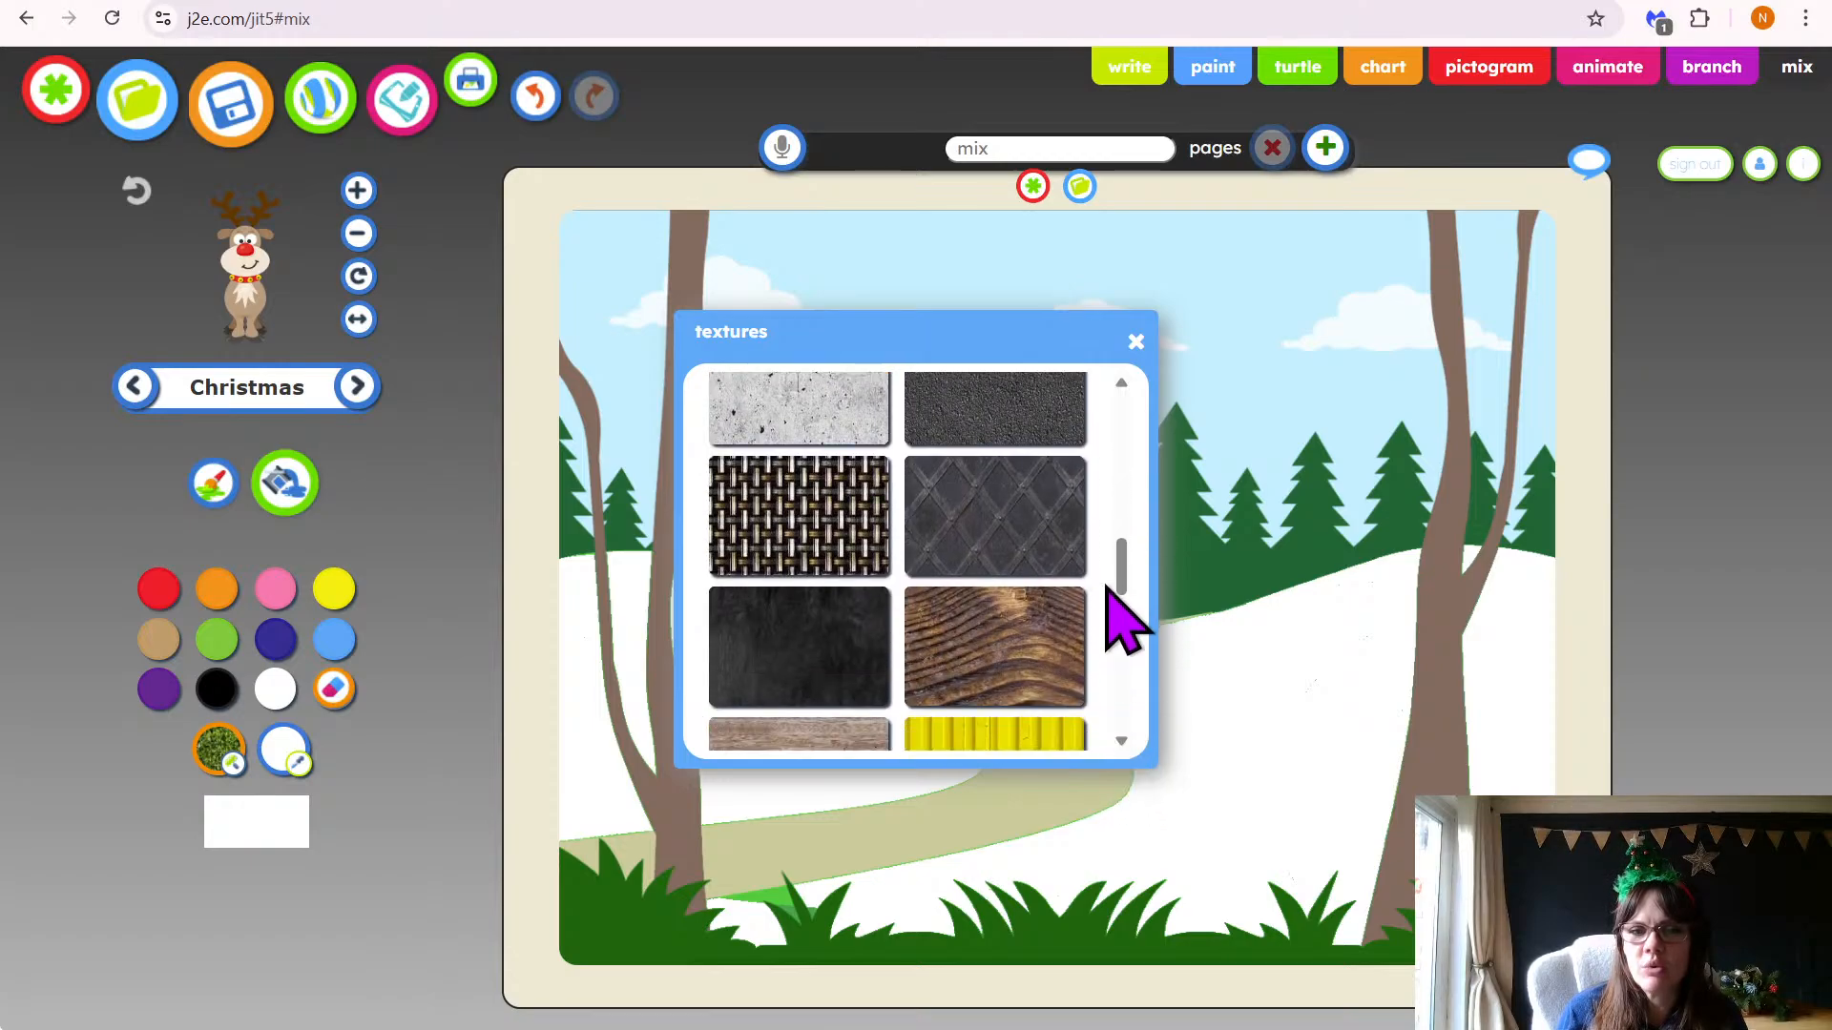
left_click_drag(1120, 577, 1112, 429)
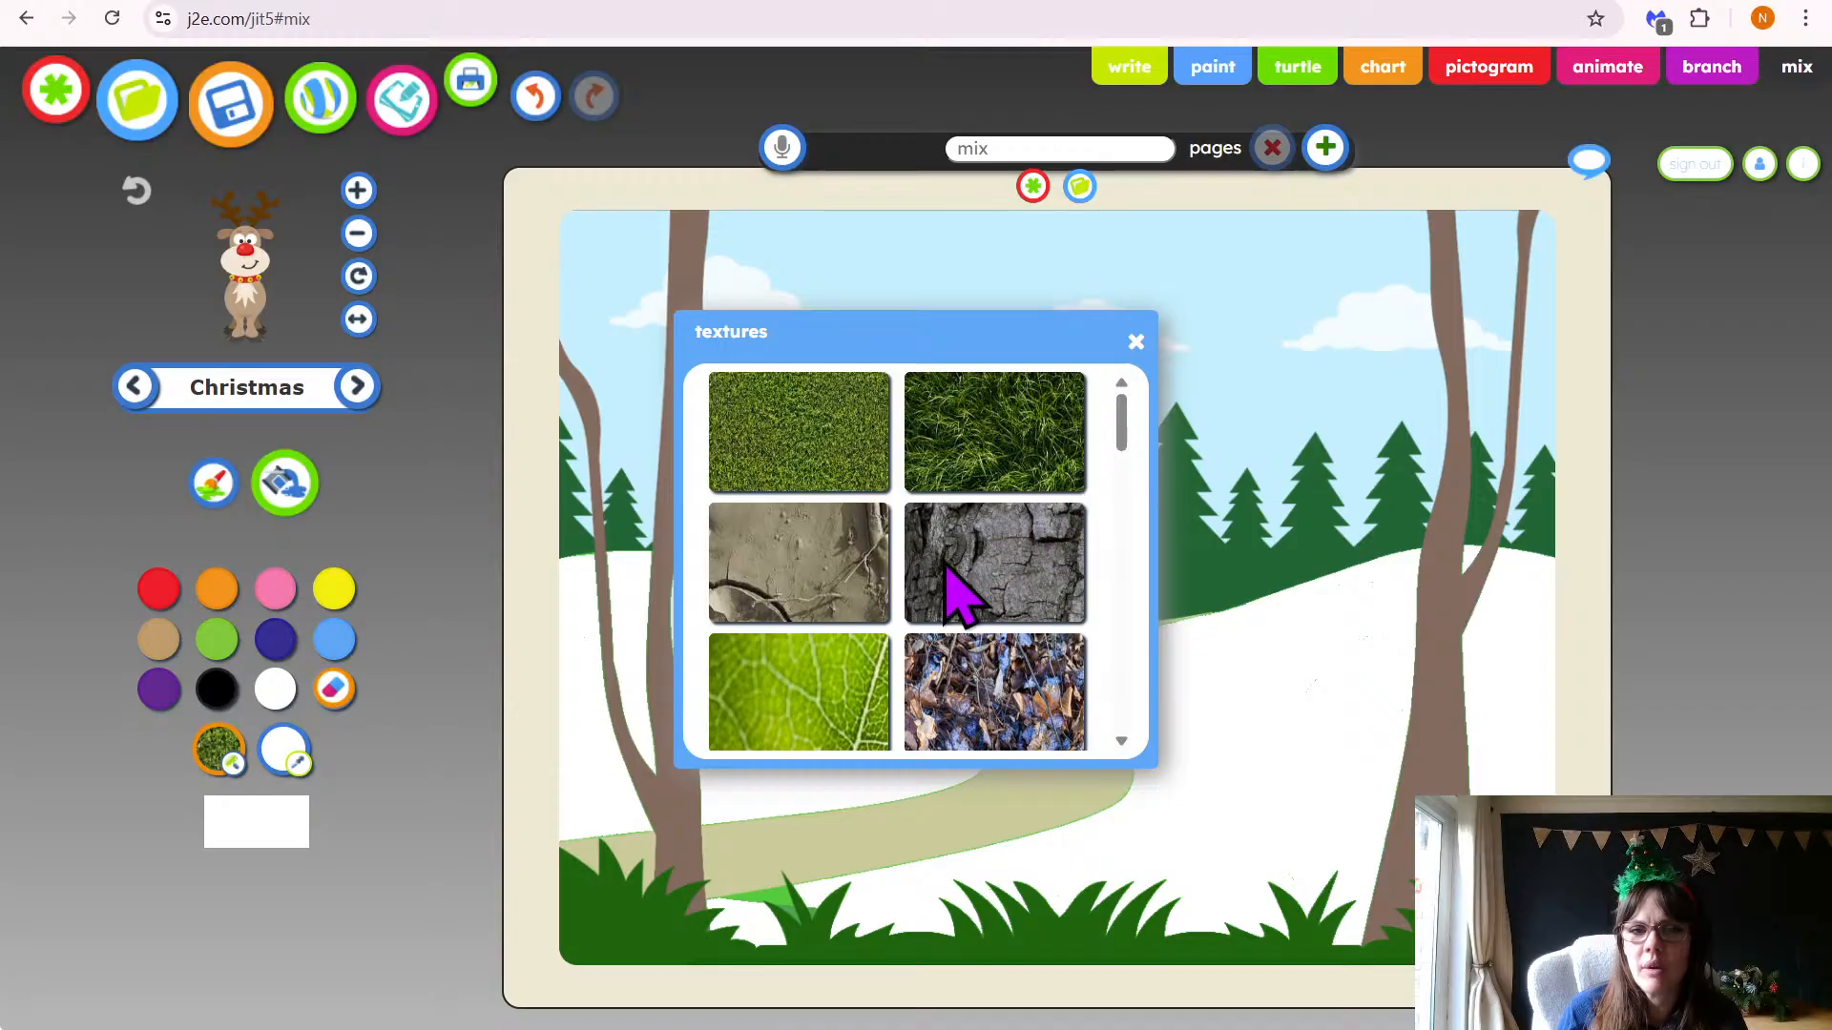
left_click(973, 601)
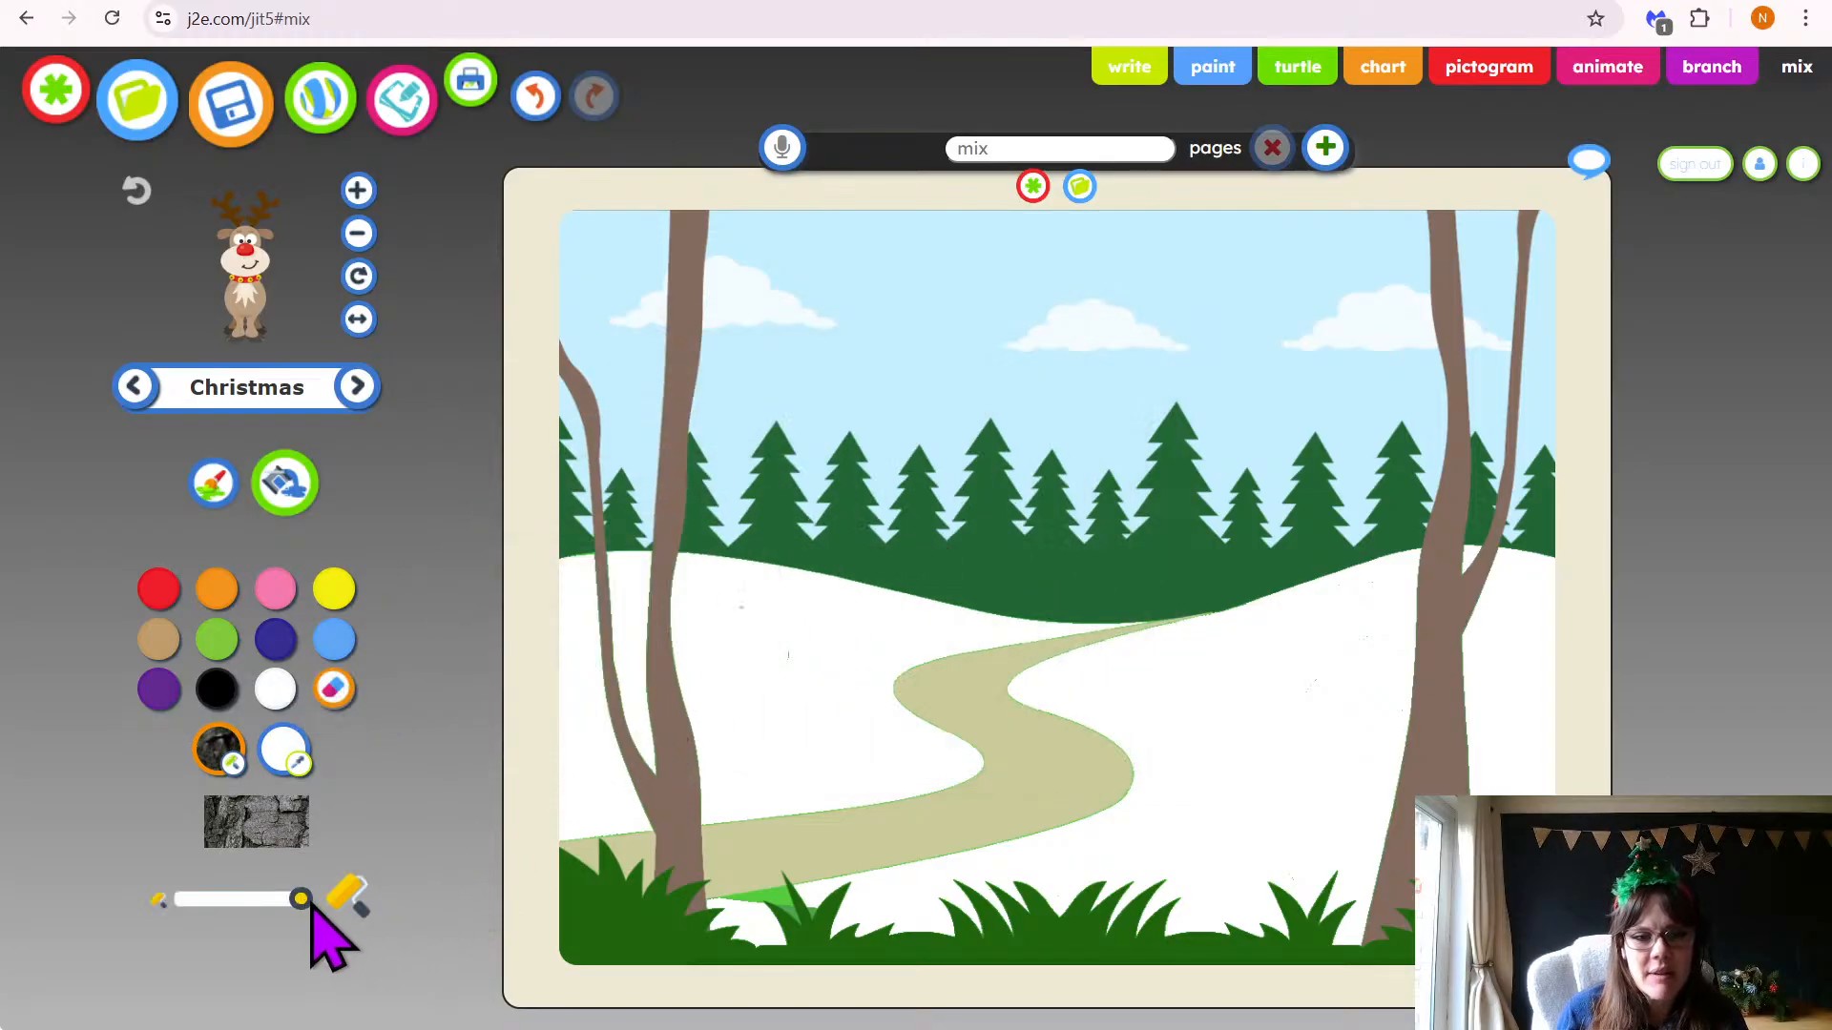
mouse_move(304, 902)
left_mouse_down()
mouse_move(200, 914)
mouse_move(218, 918)
left_mouse_up()
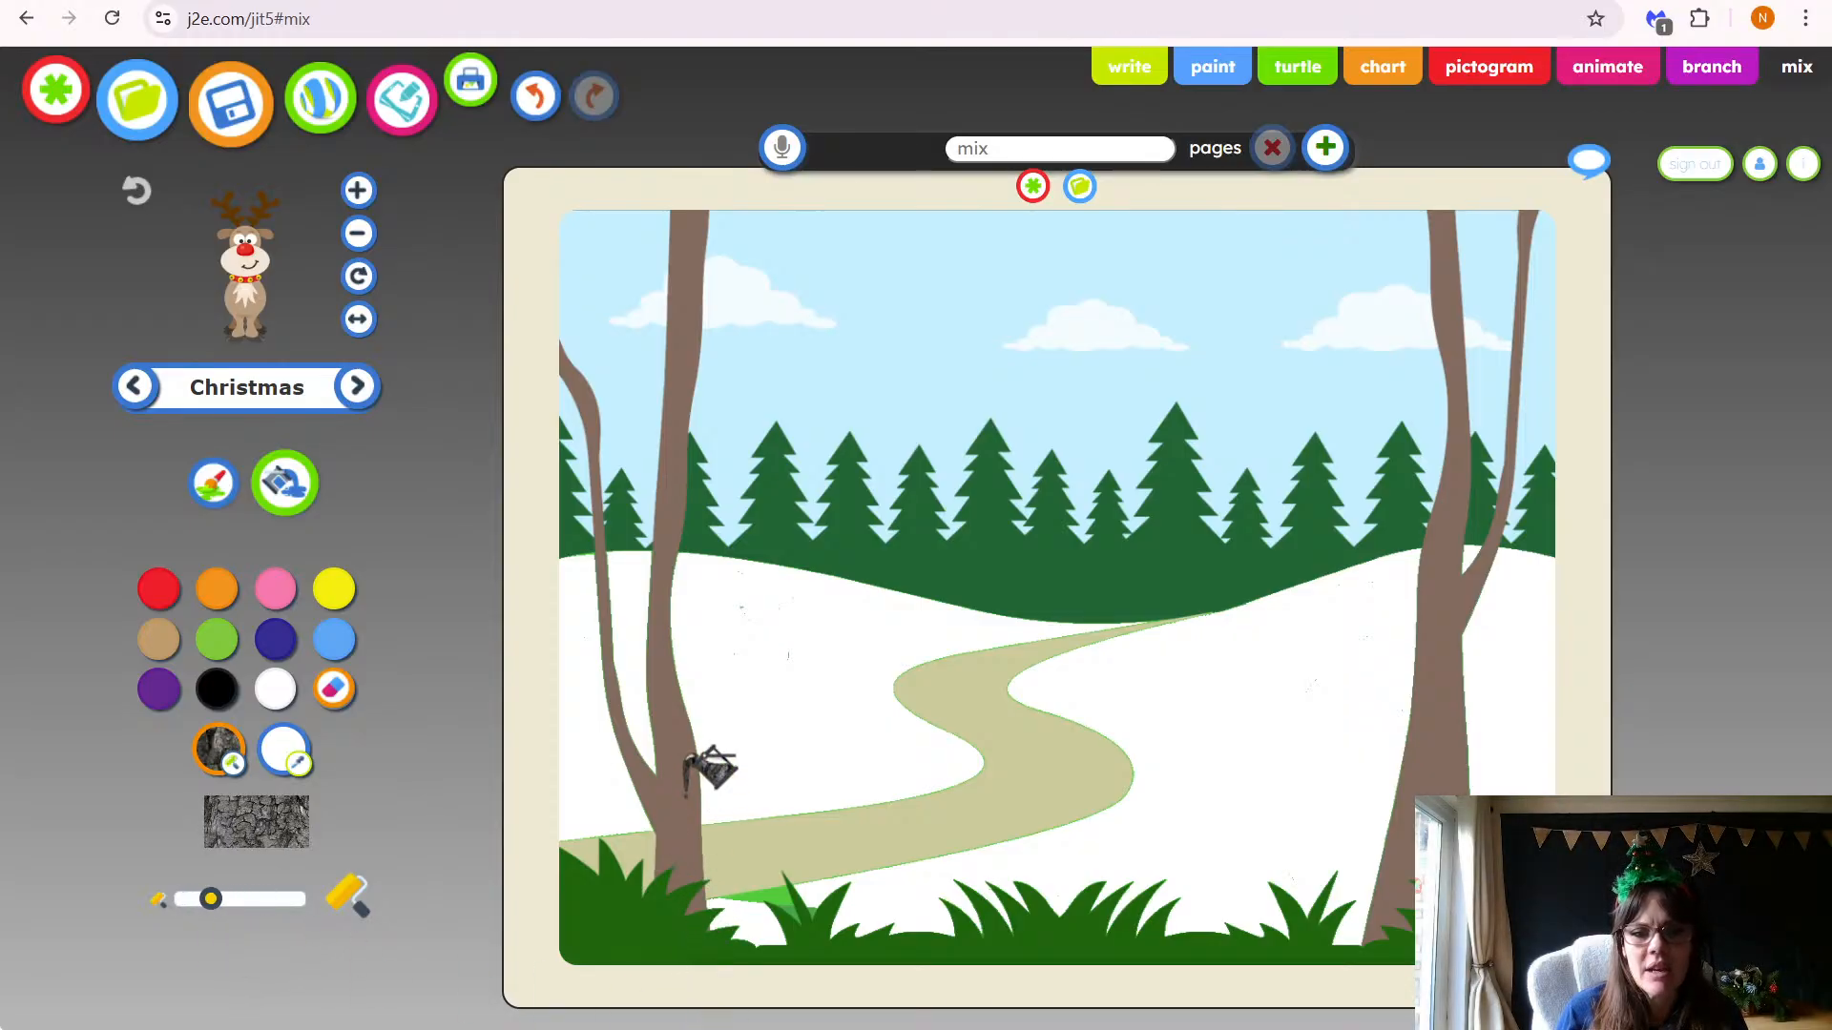
left_click(689, 749)
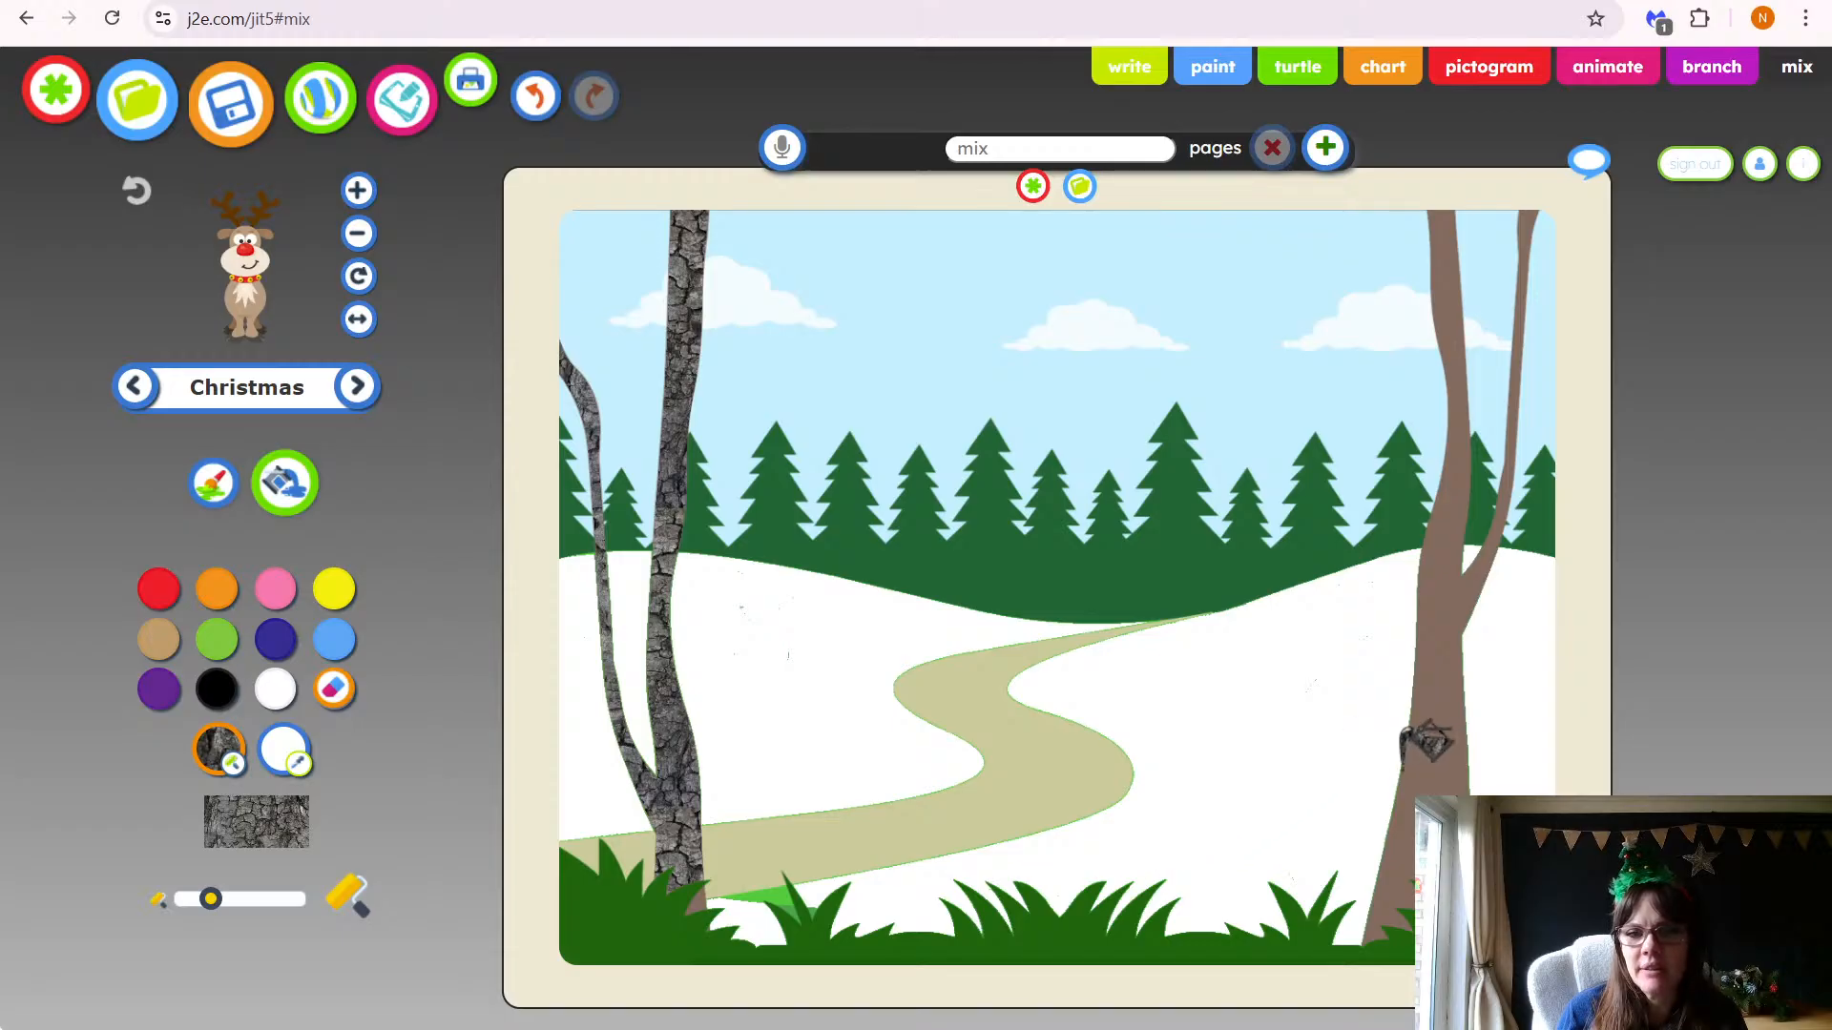
left_click(1443, 723)
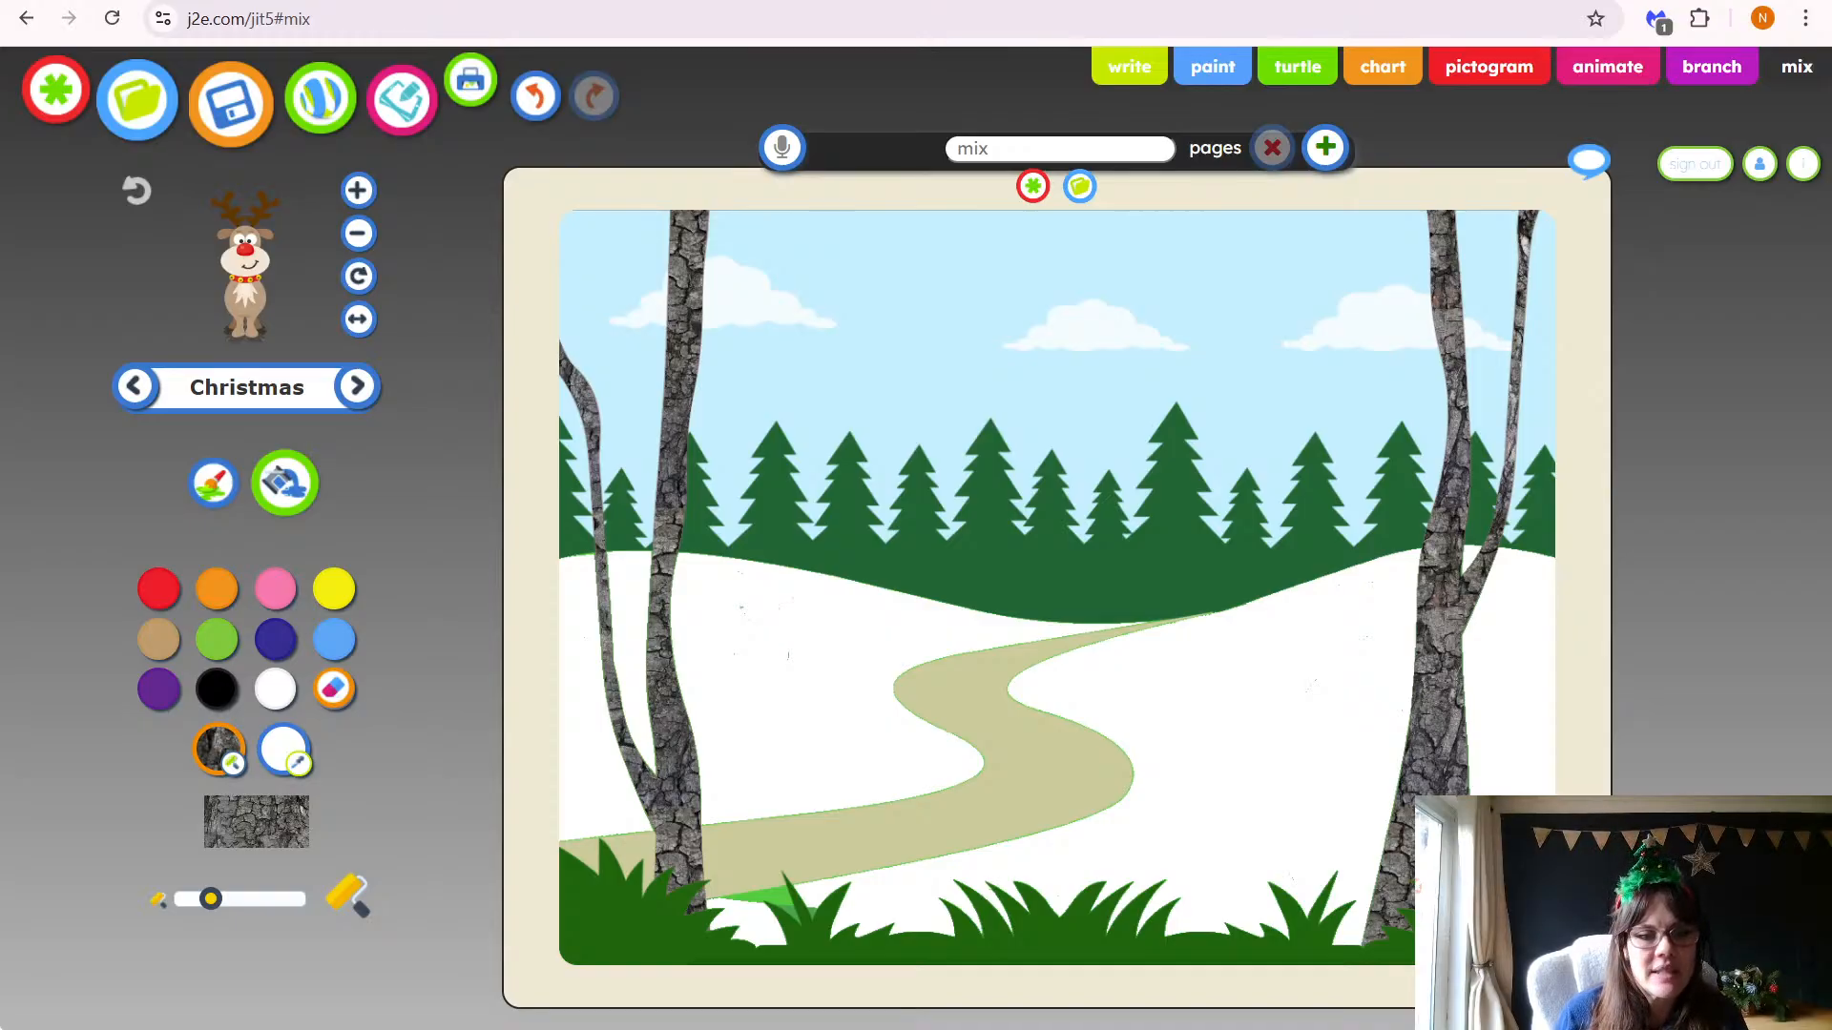
Fill the sky between the left-hand trunks and across the centre with the speckled blue texture
left_click(227, 763)
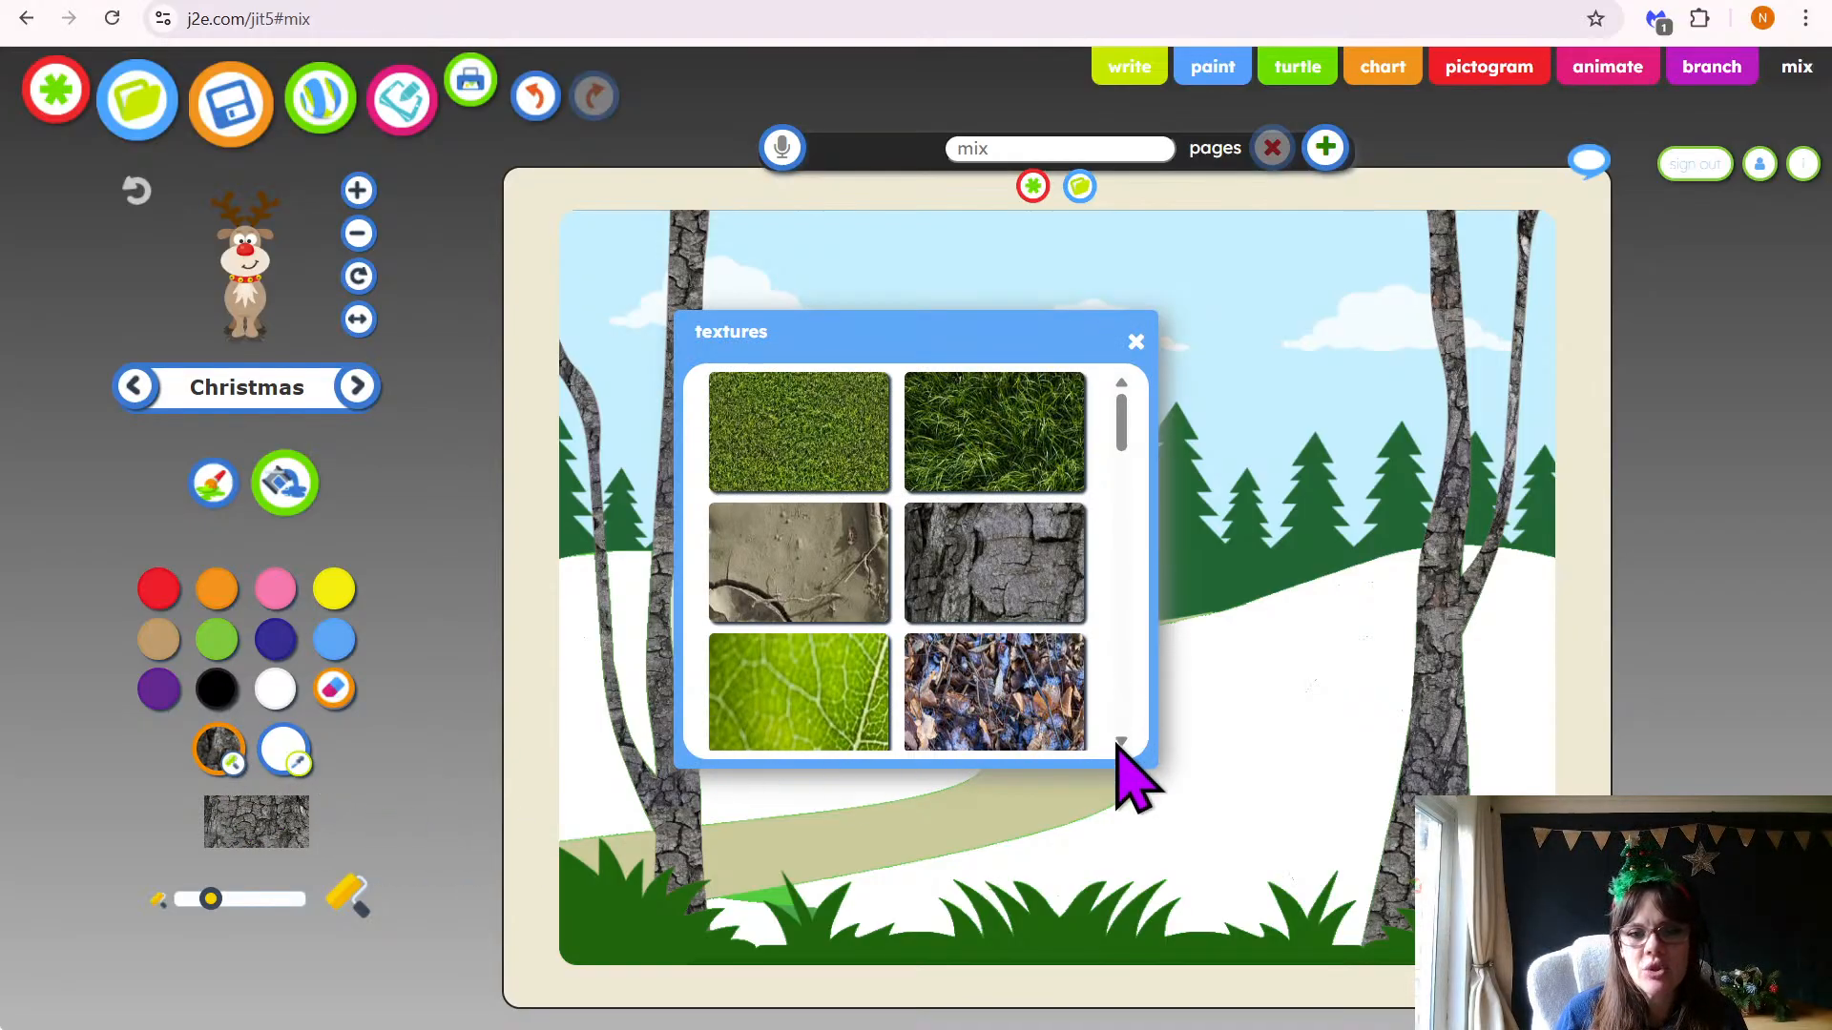
scroll(1121, 744, "down", 5)
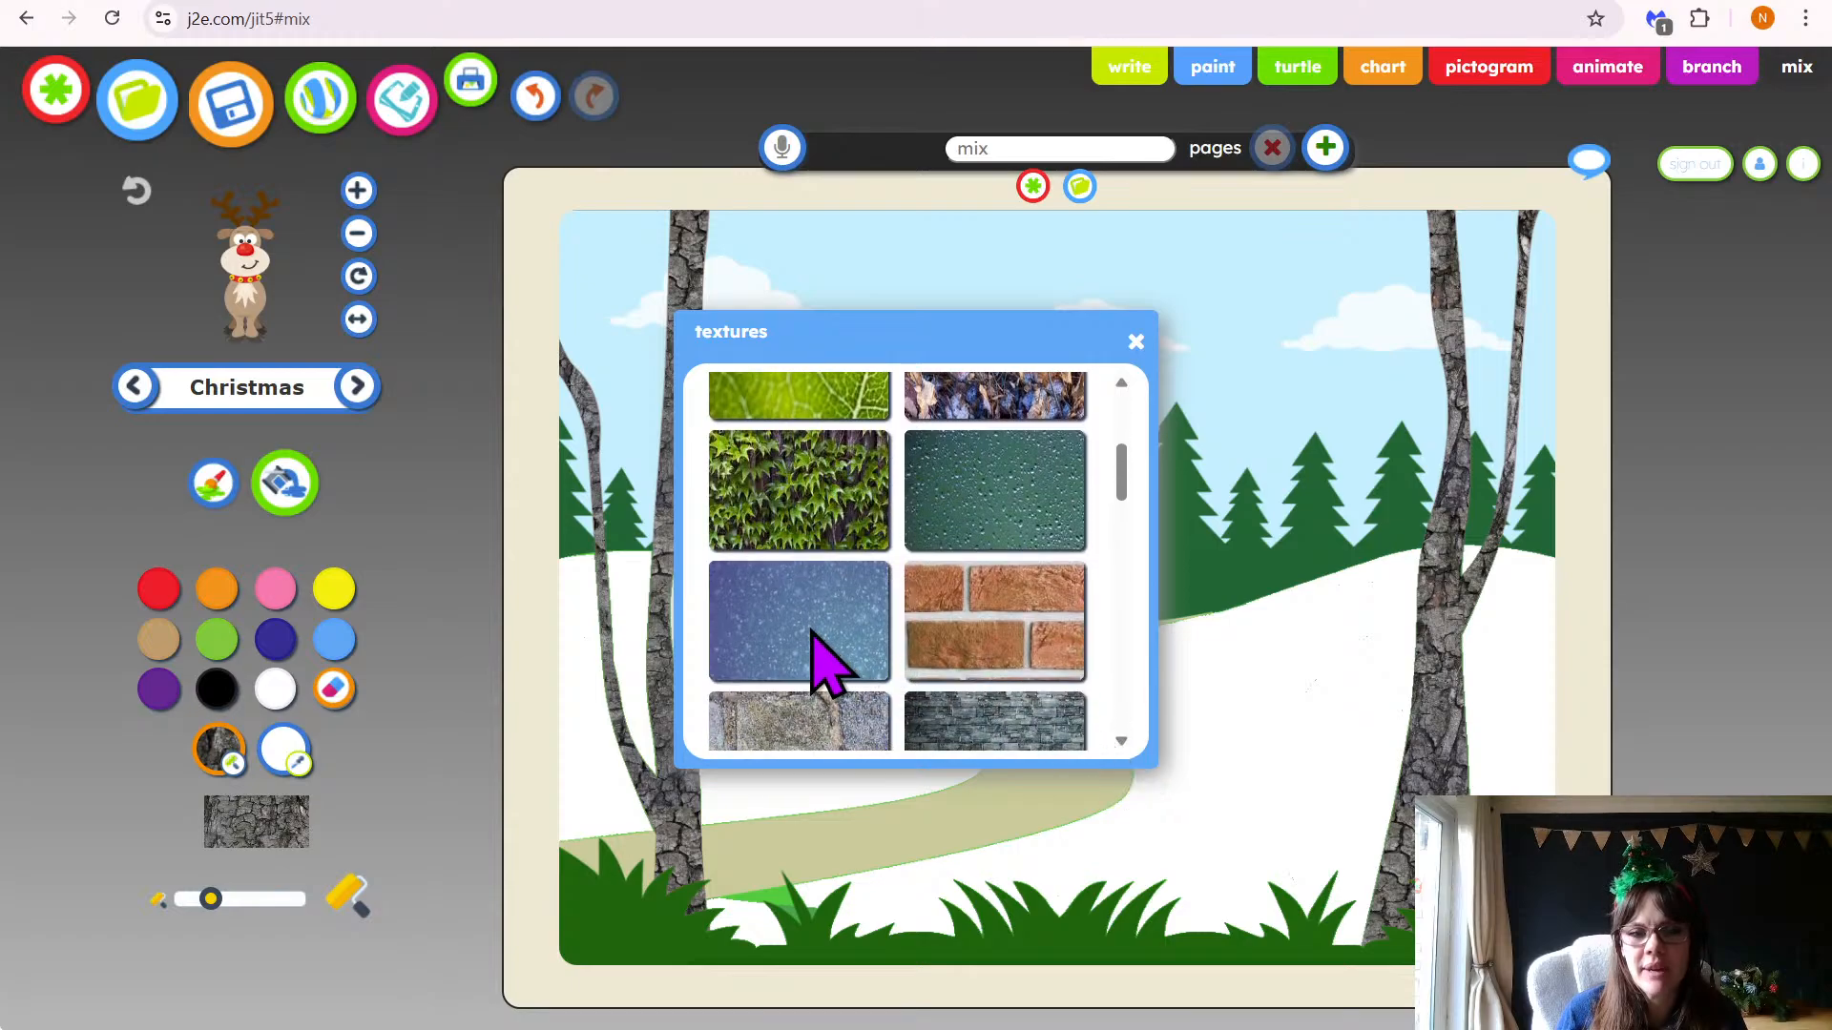
left_click(813, 637)
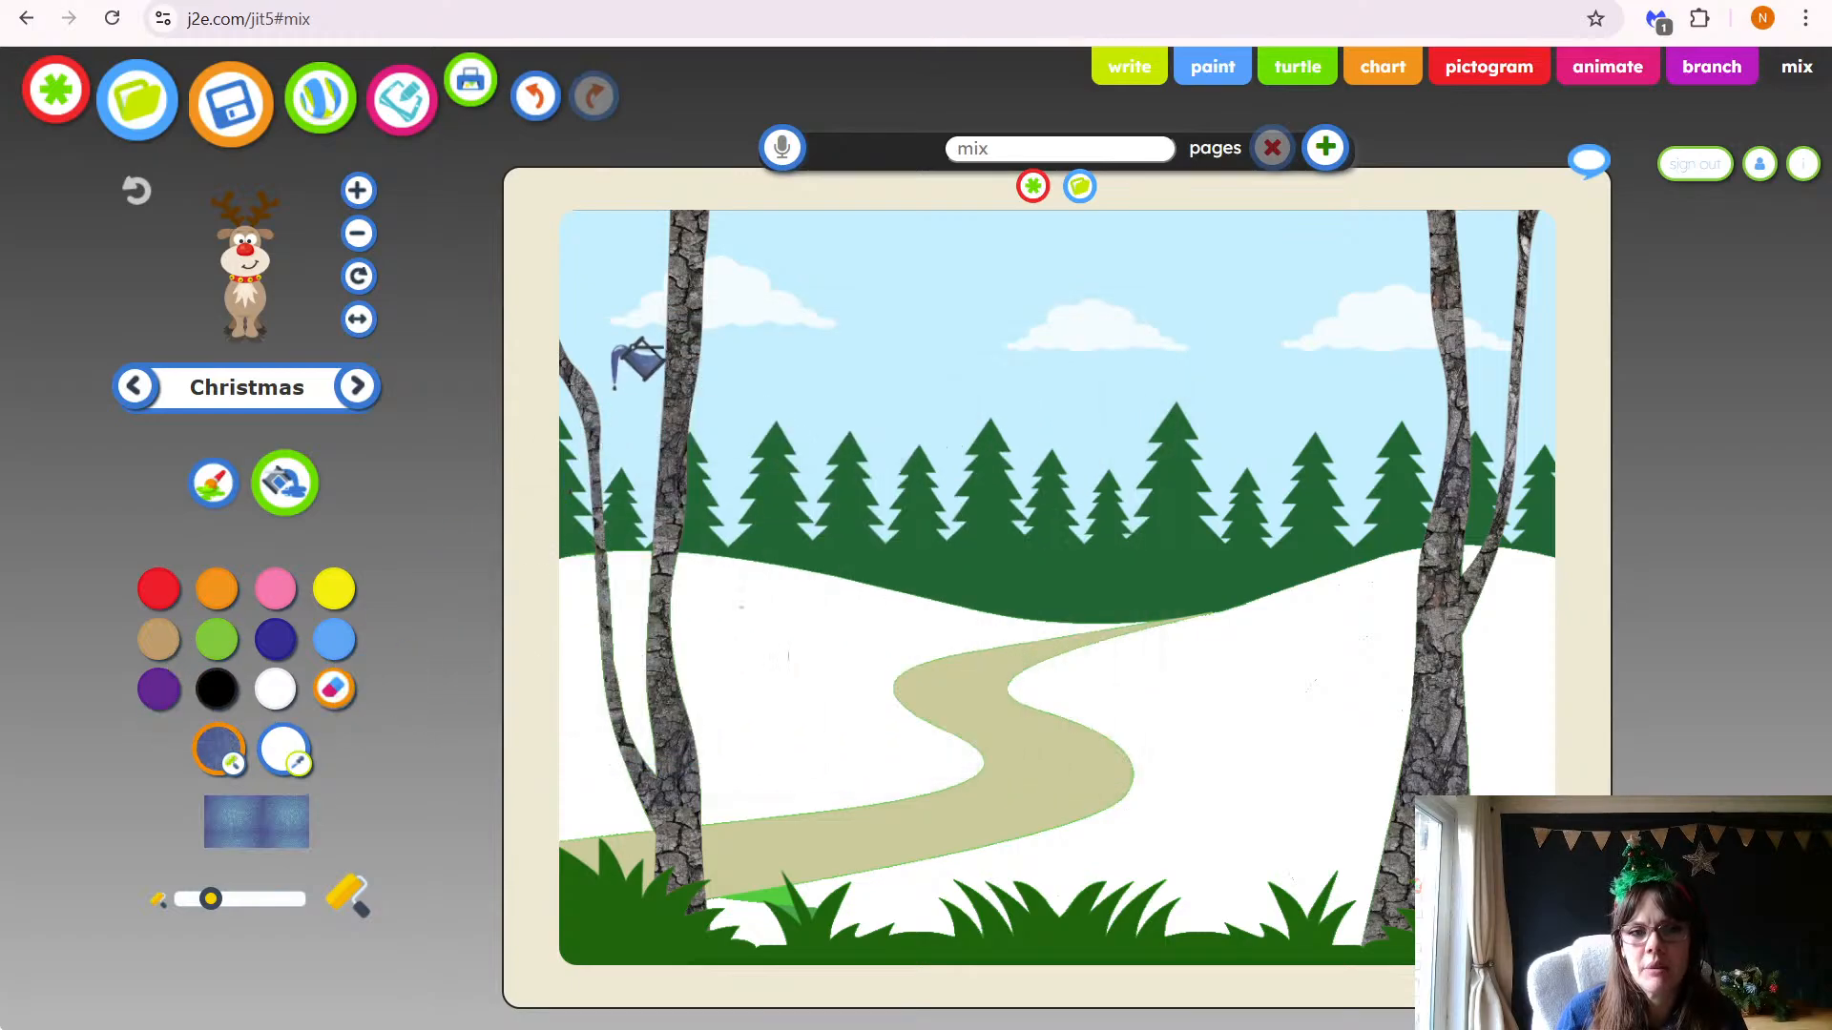
left_click(637, 360)
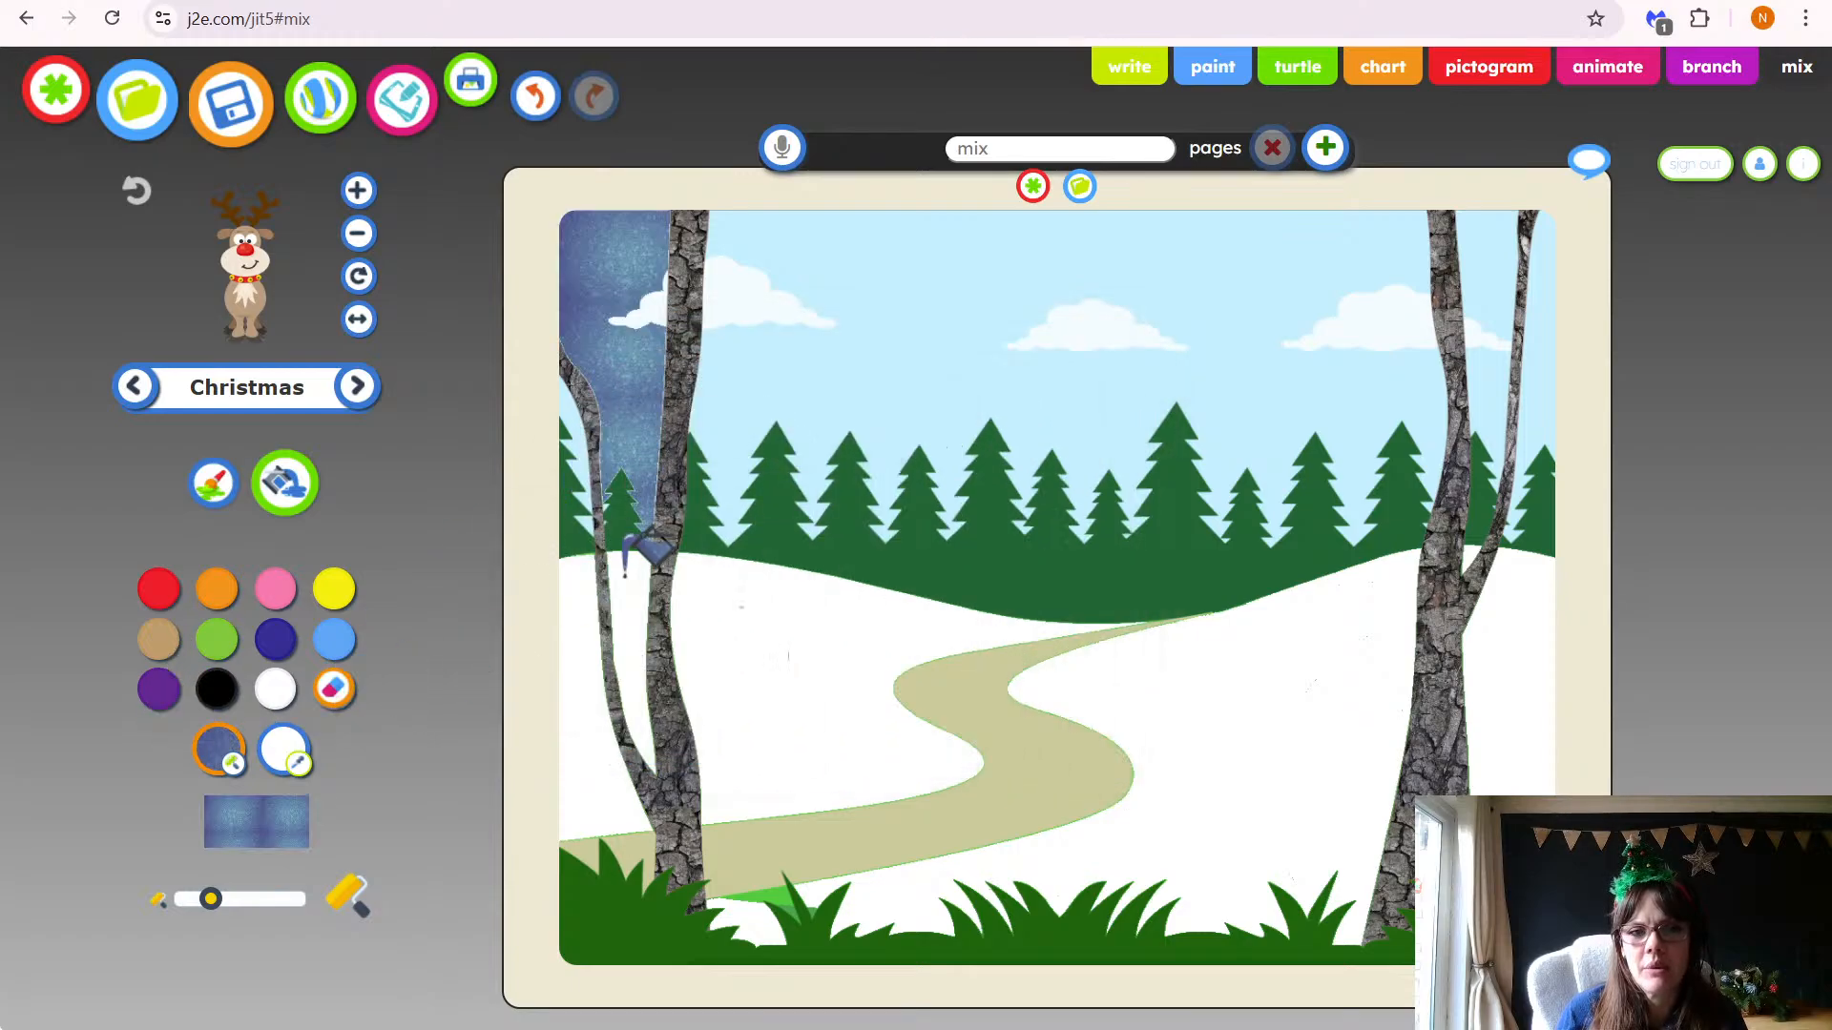
left_click(727, 420)
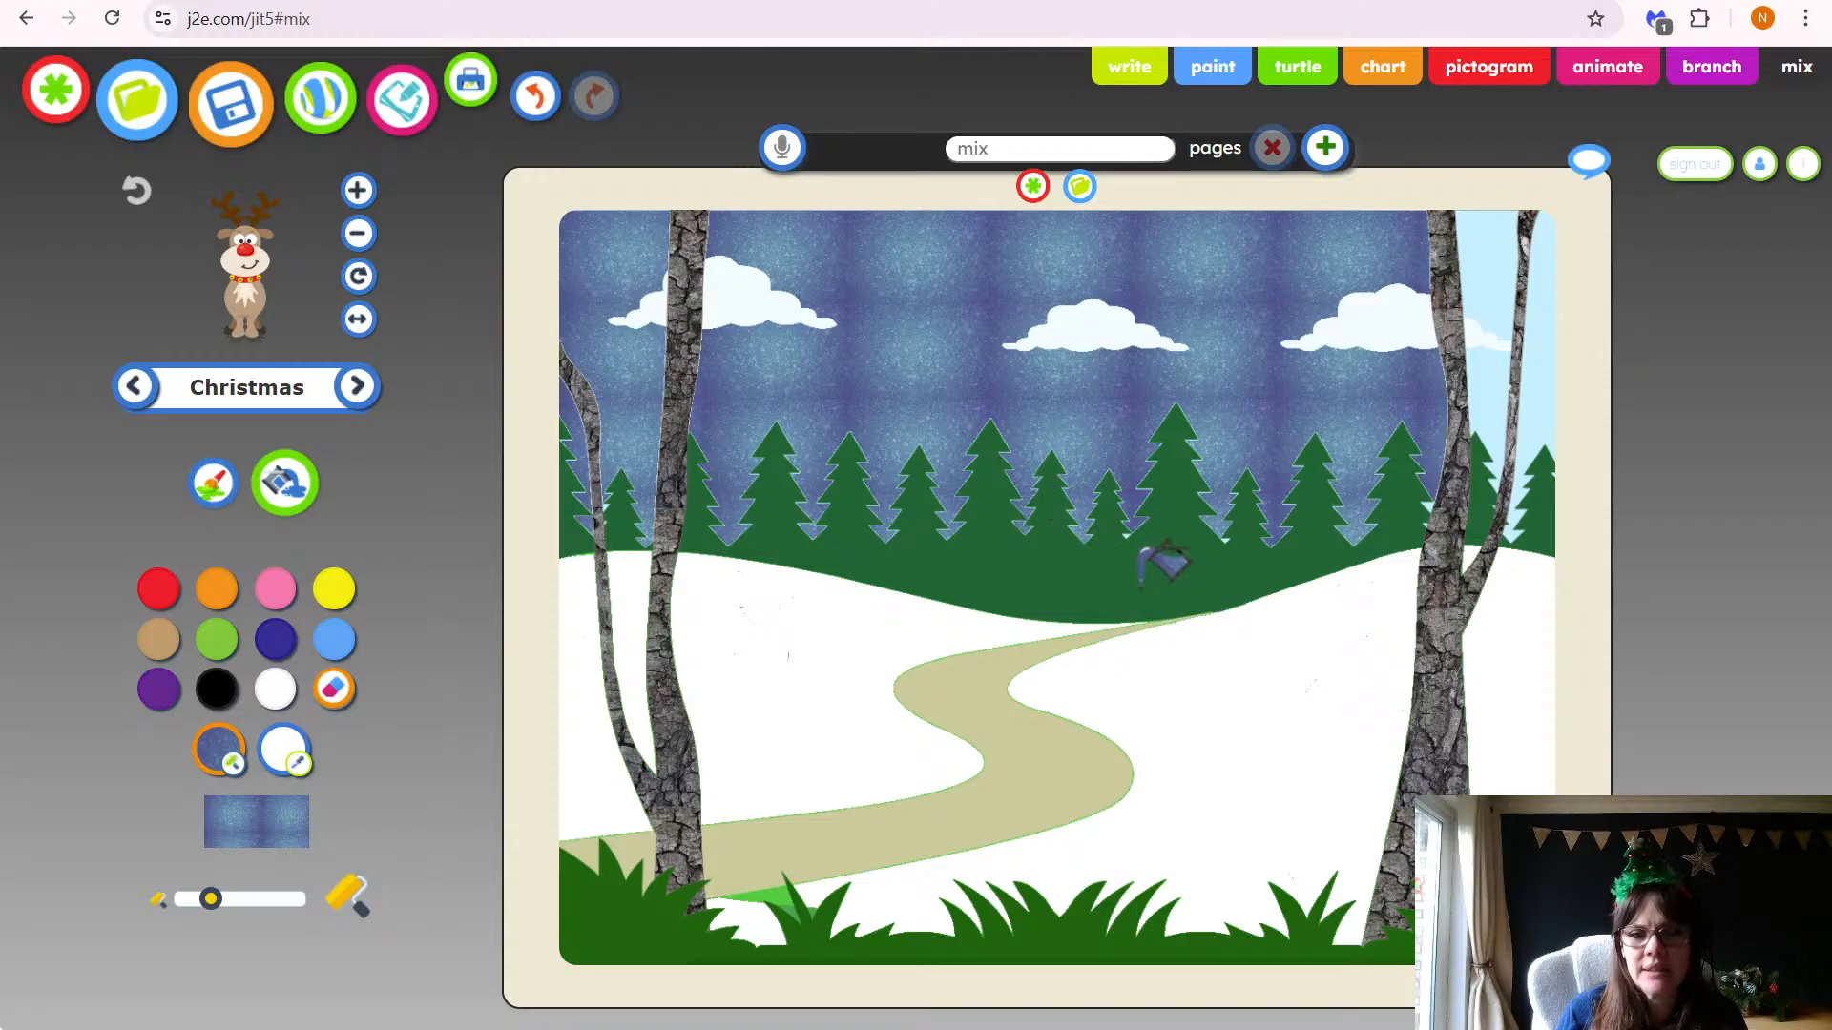
Try filling the row of pine trees with the speckled blue texture, and undo that fill
left_click(1154, 506)
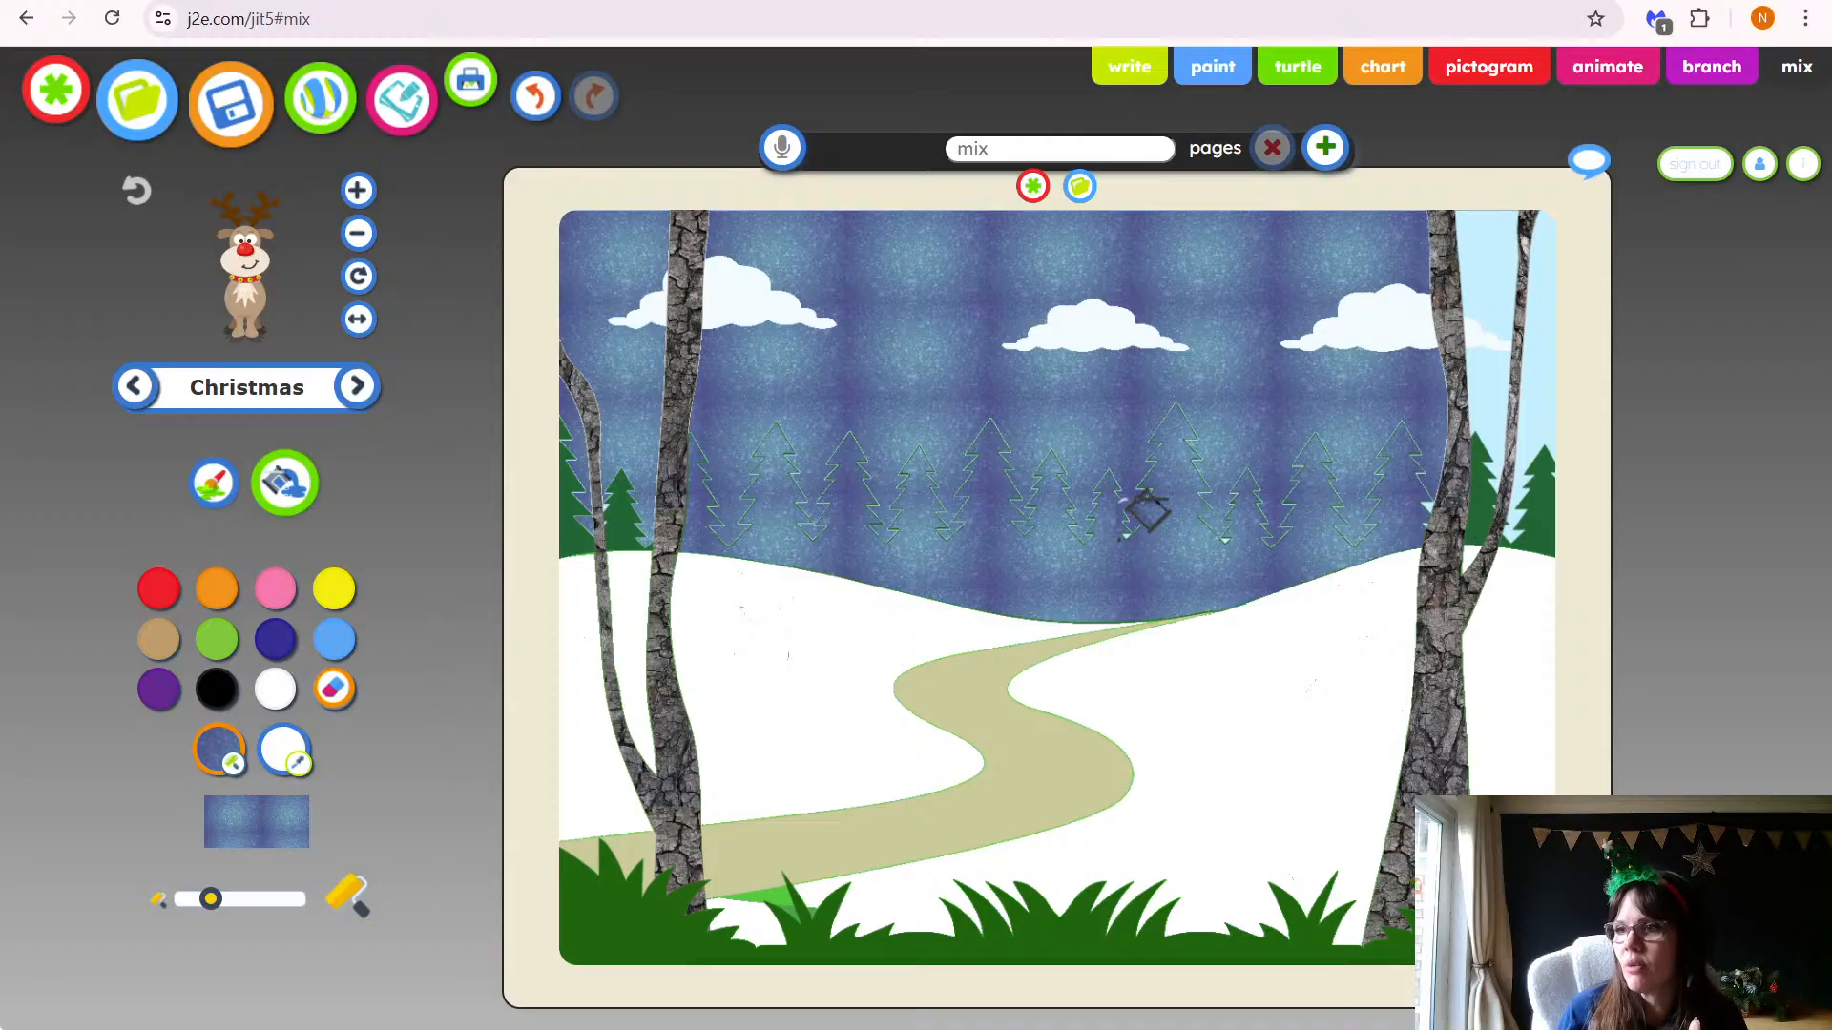
left_click(536, 95)
Fill the remaining light blue sky between and beyond the right-hand trunks with the speckled blue texture
left_click(1225, 536)
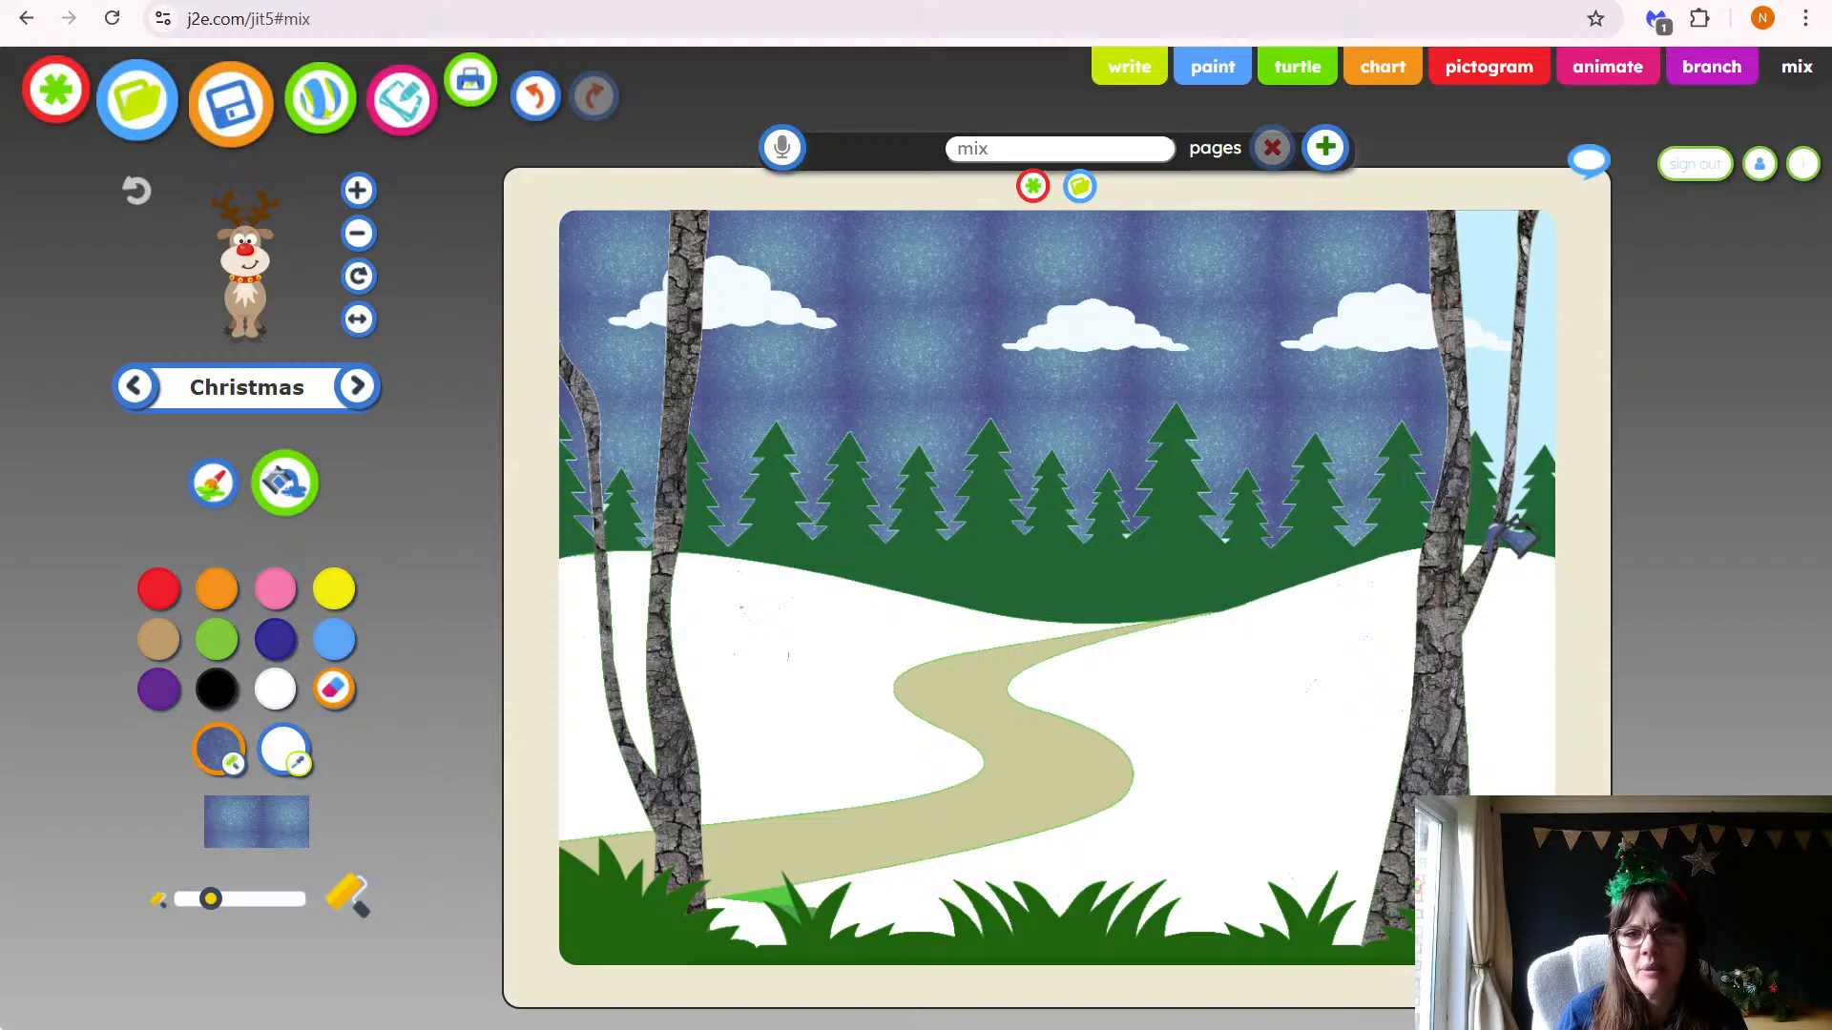
left_click(1494, 302)
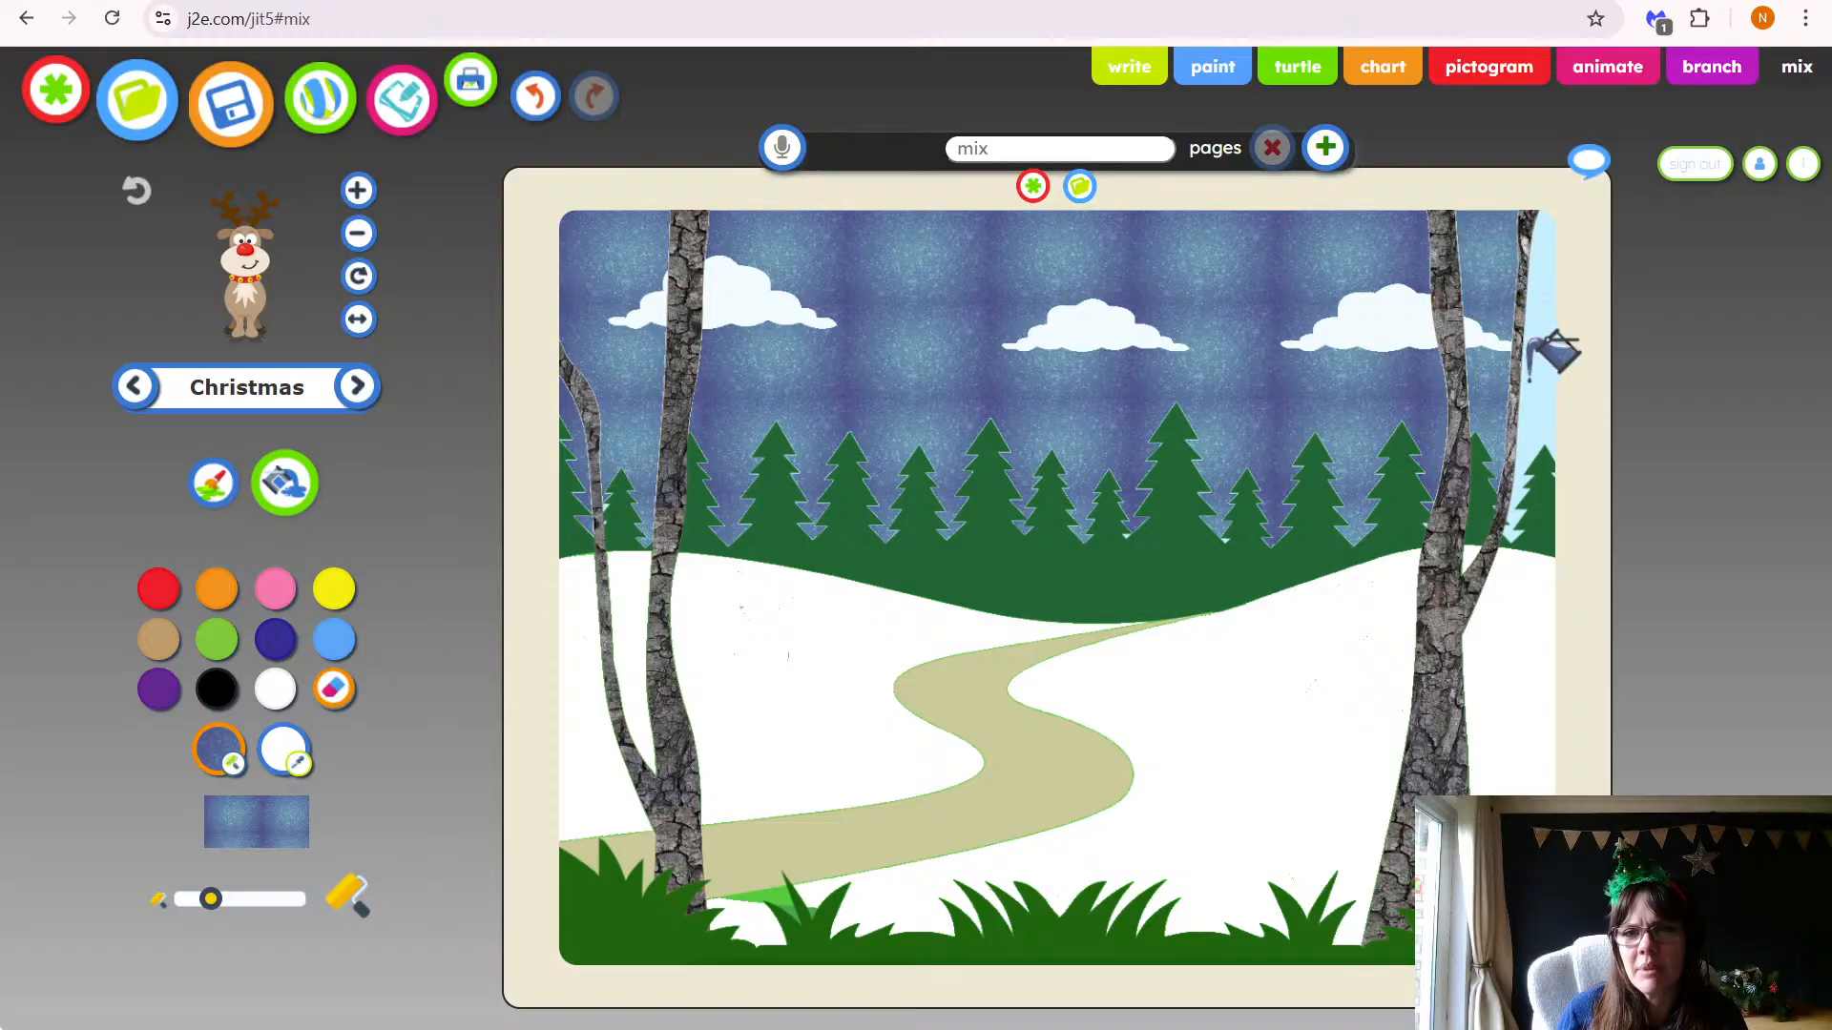
left_click(1532, 374)
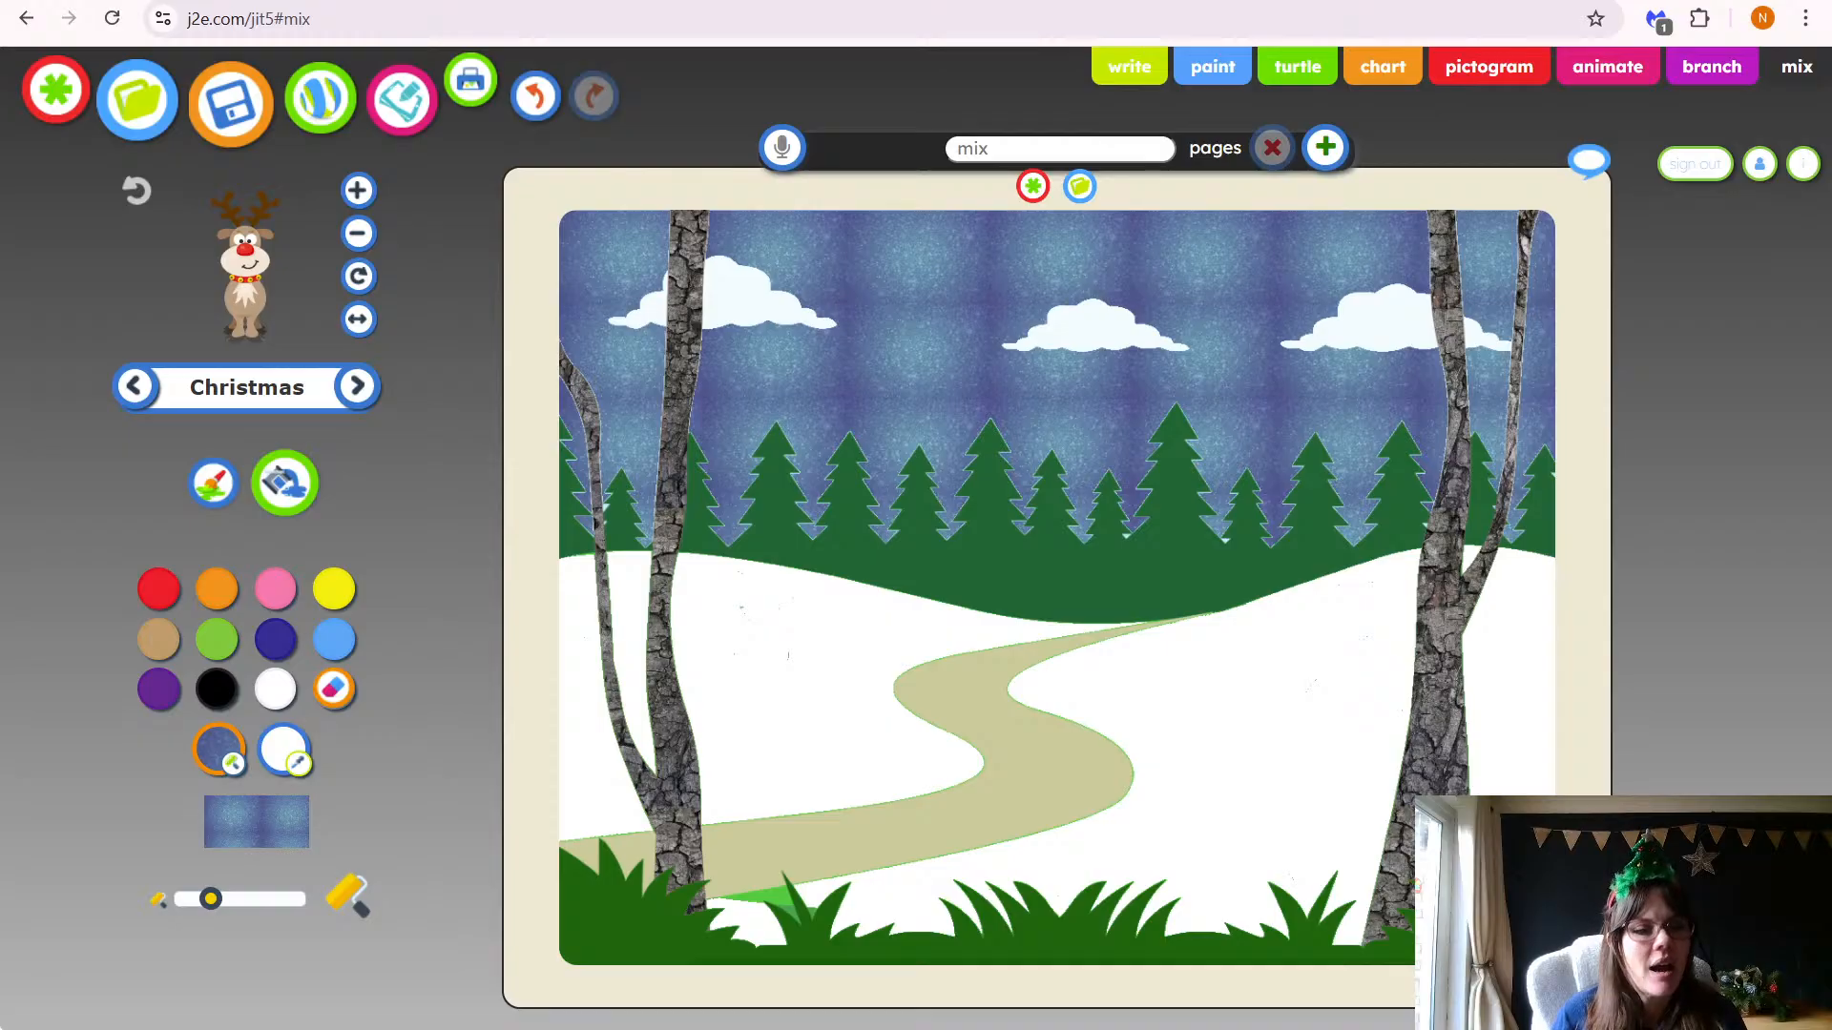
Fill the winding path on both sides of the left trunk with the red brick texture at a slightly smaller texture size
left_click(232, 768)
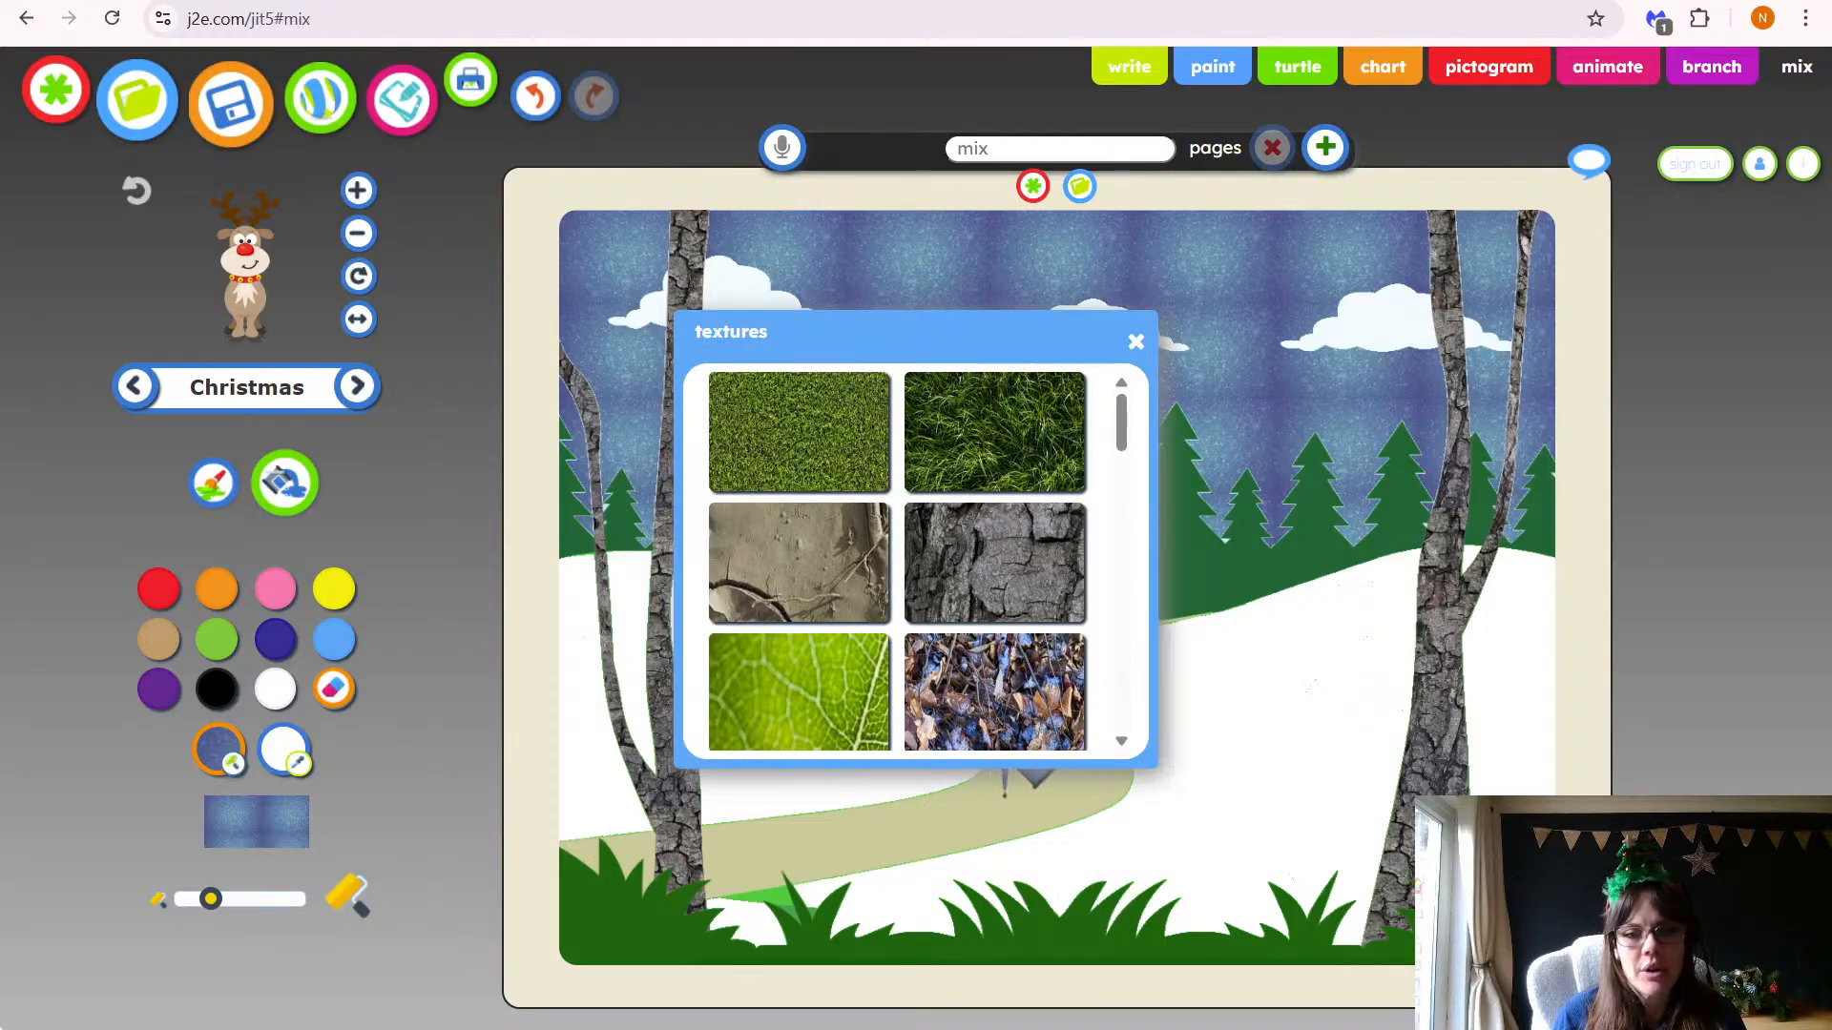
scroll(1124, 742, "down", 5)
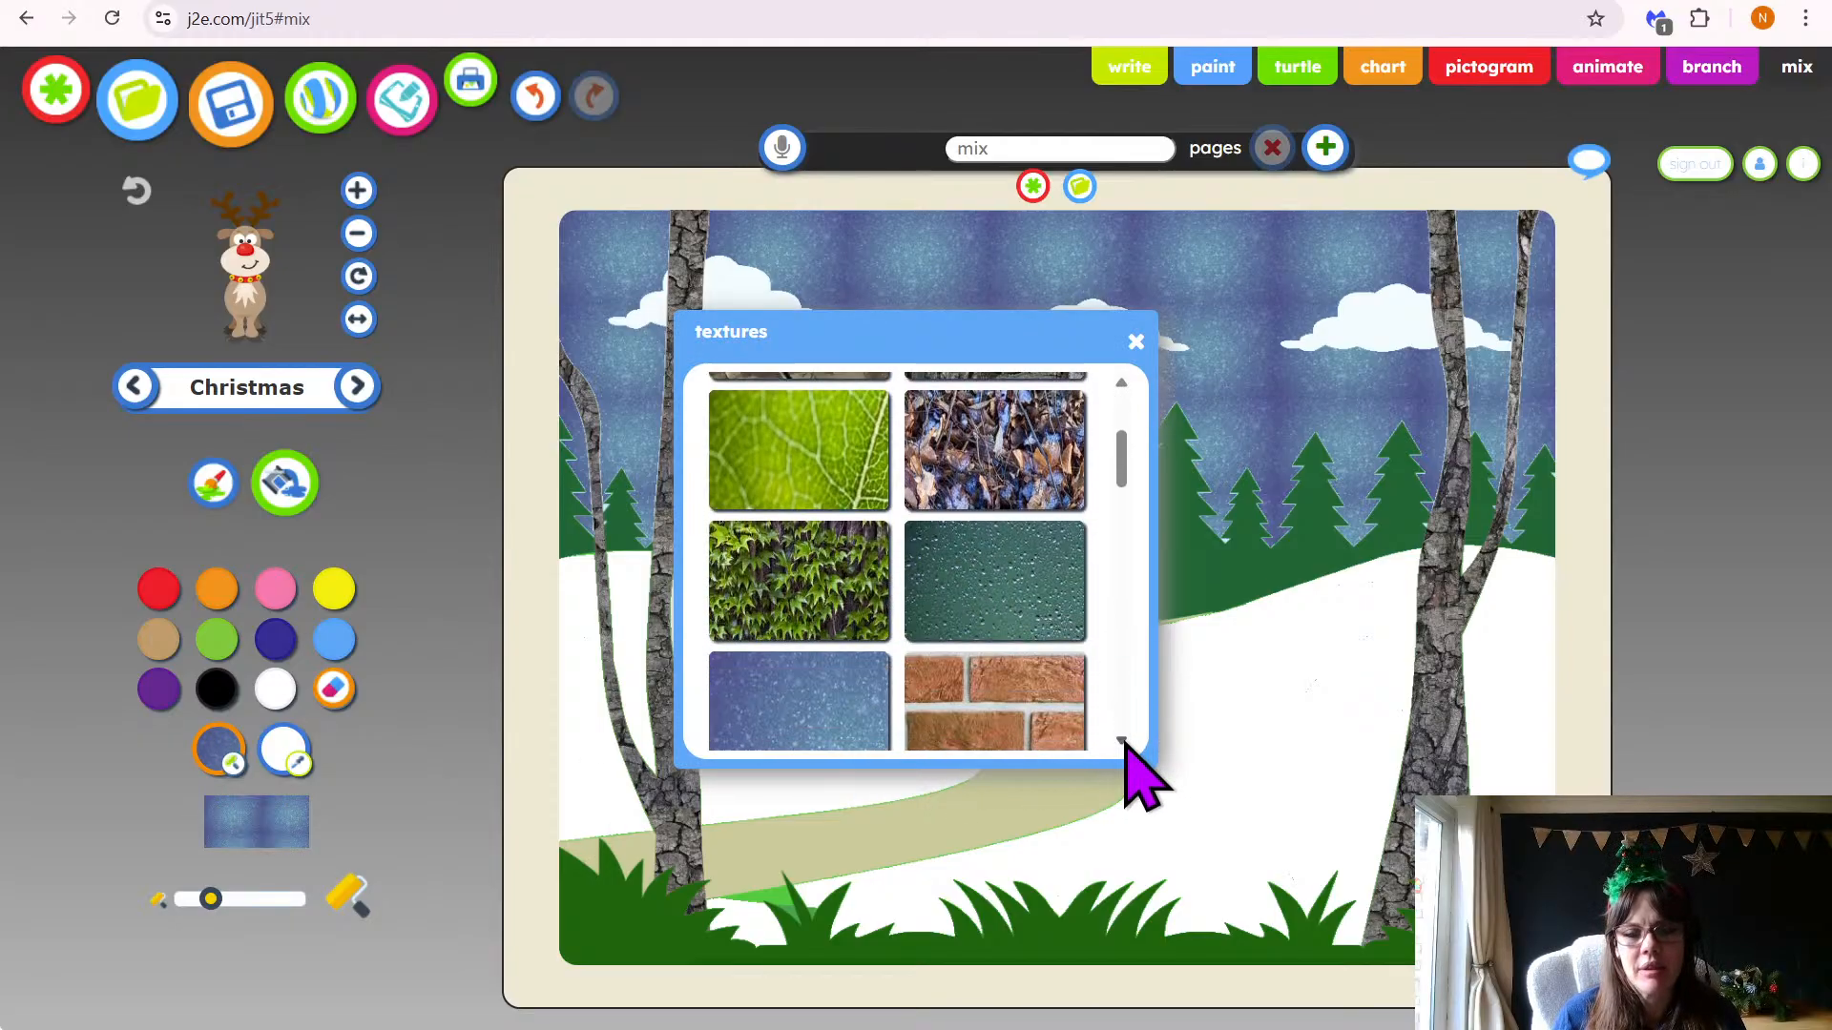
scroll(1126, 745, "down", 1)
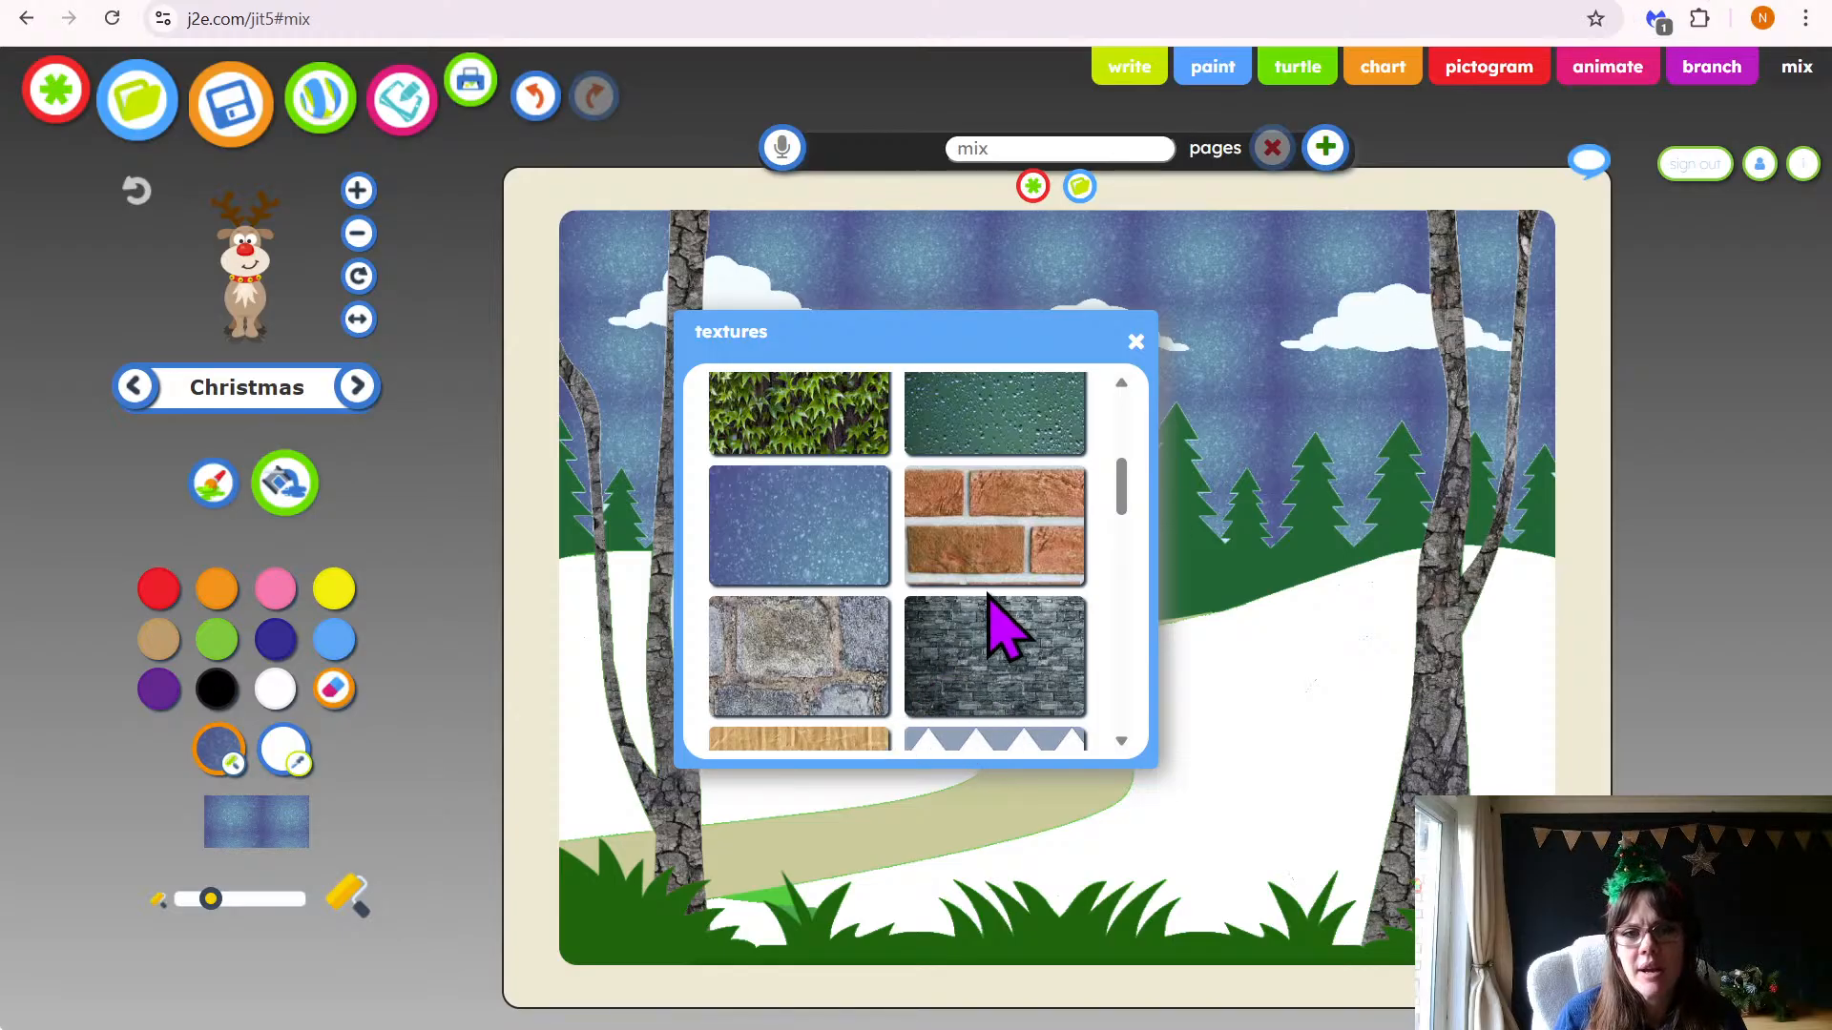
left_click(1012, 570)
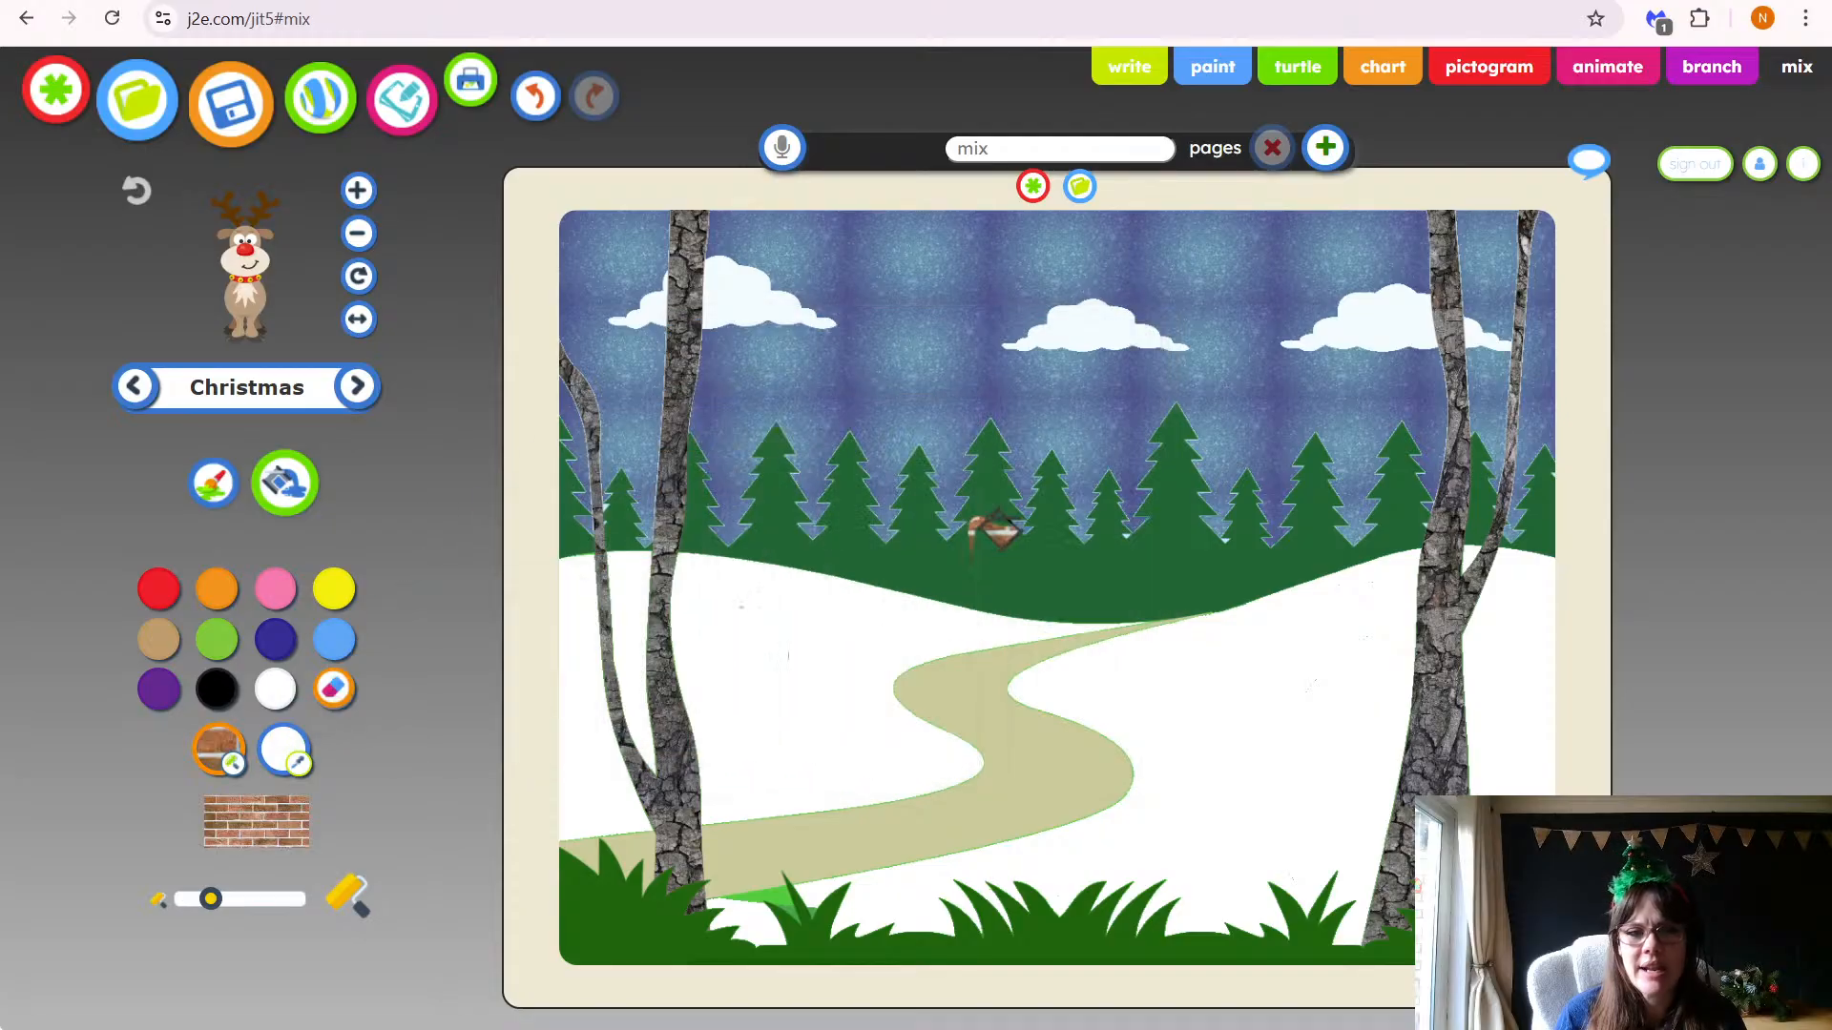
left_click_drag(210, 899, 196, 899)
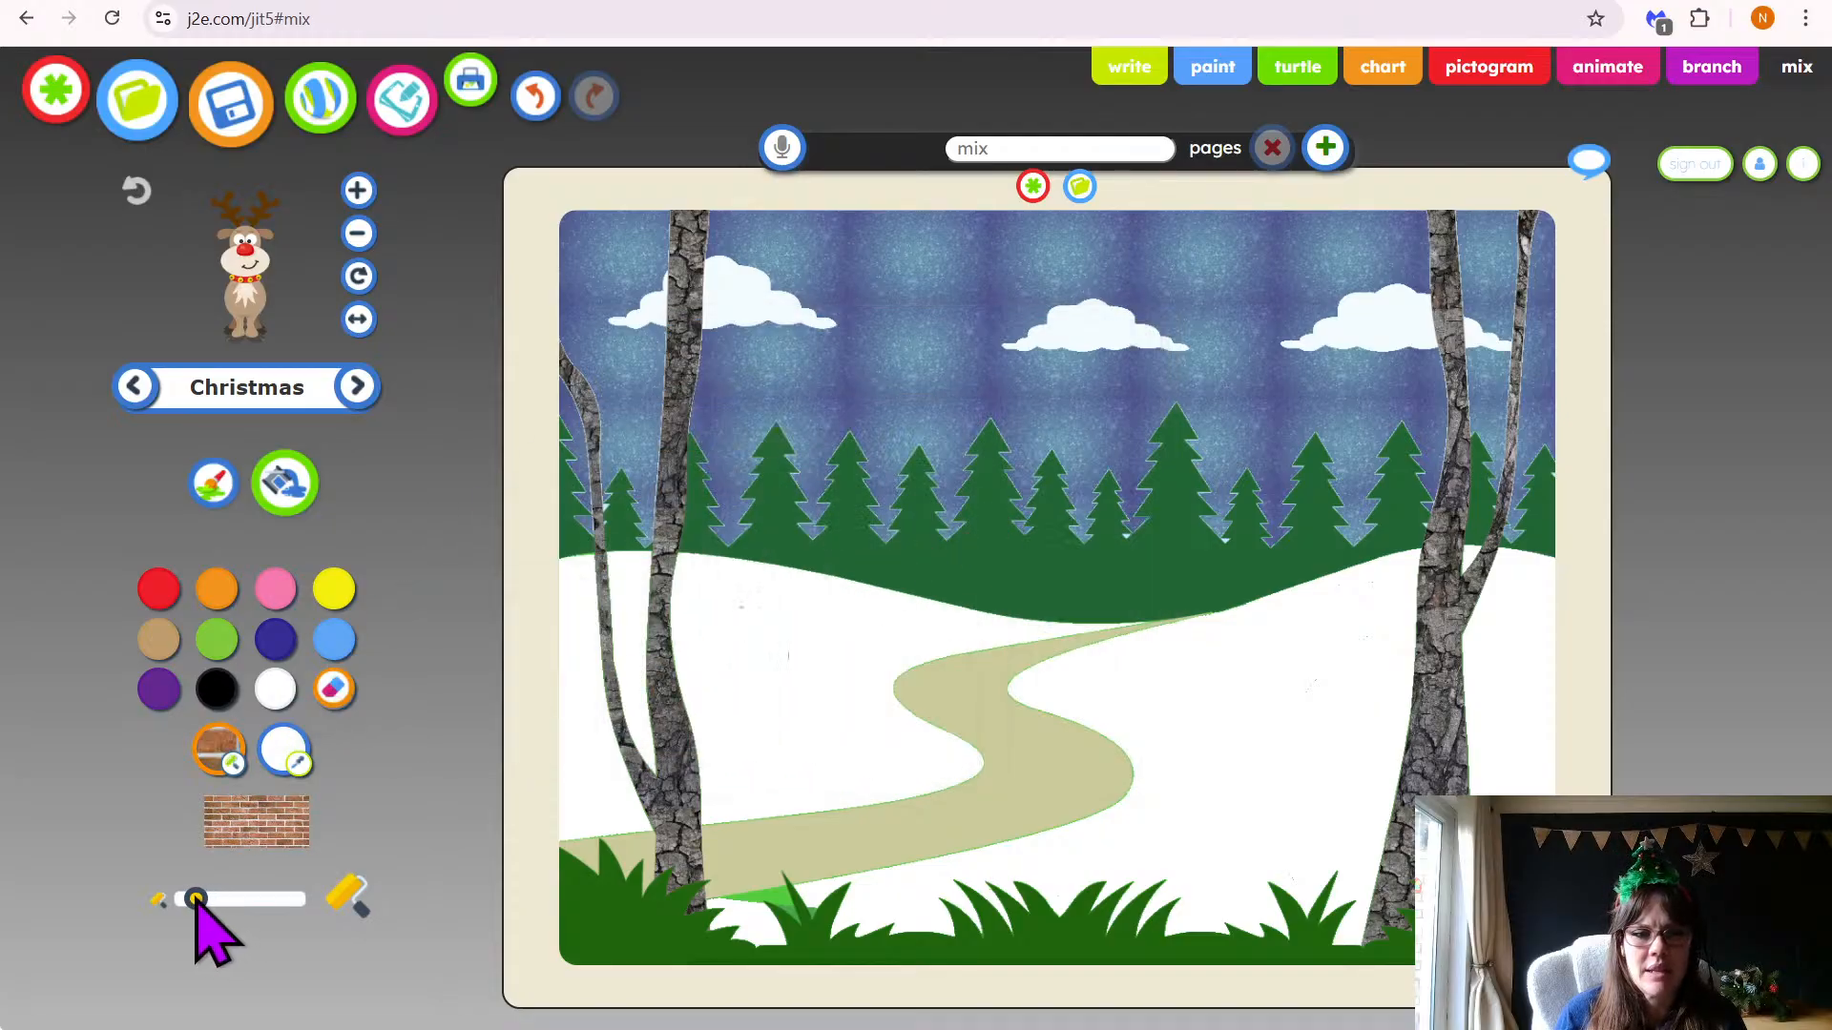
left_click(913, 836)
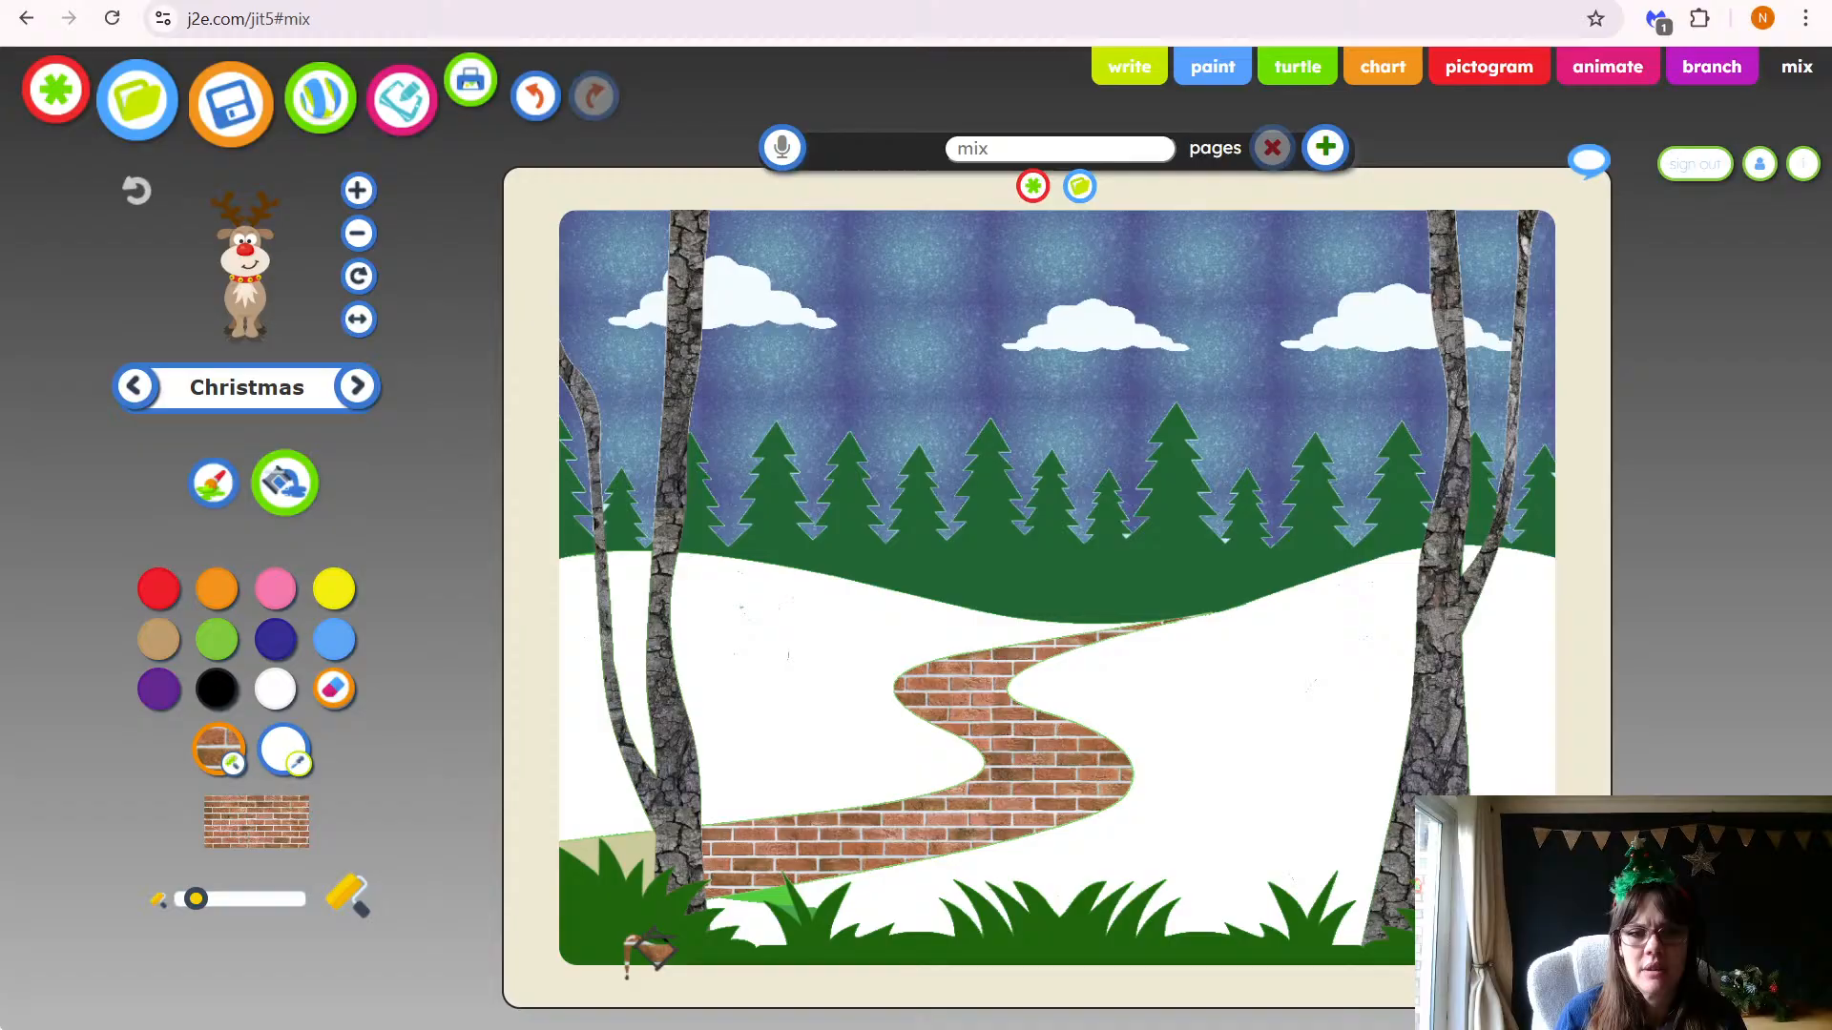
left_click(628, 840)
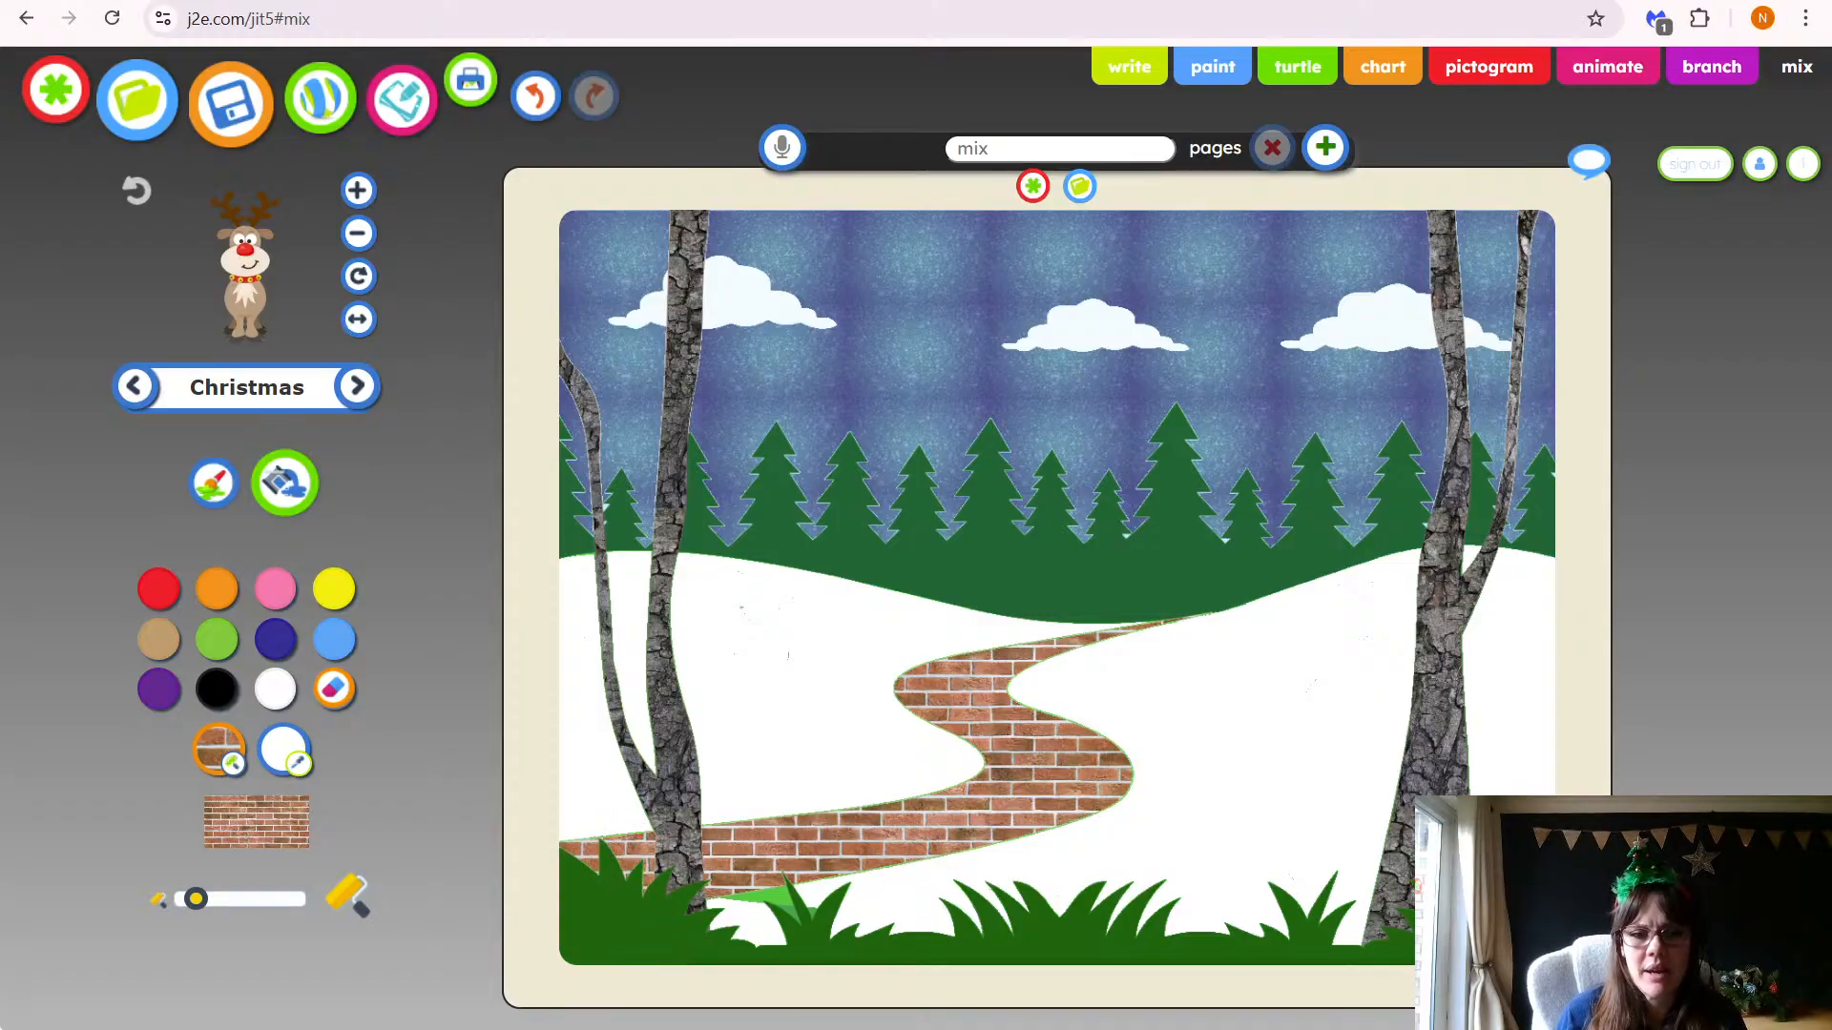
Fill the leftover light green sliver below the path near the left trunk with plain white
left_click(284, 750)
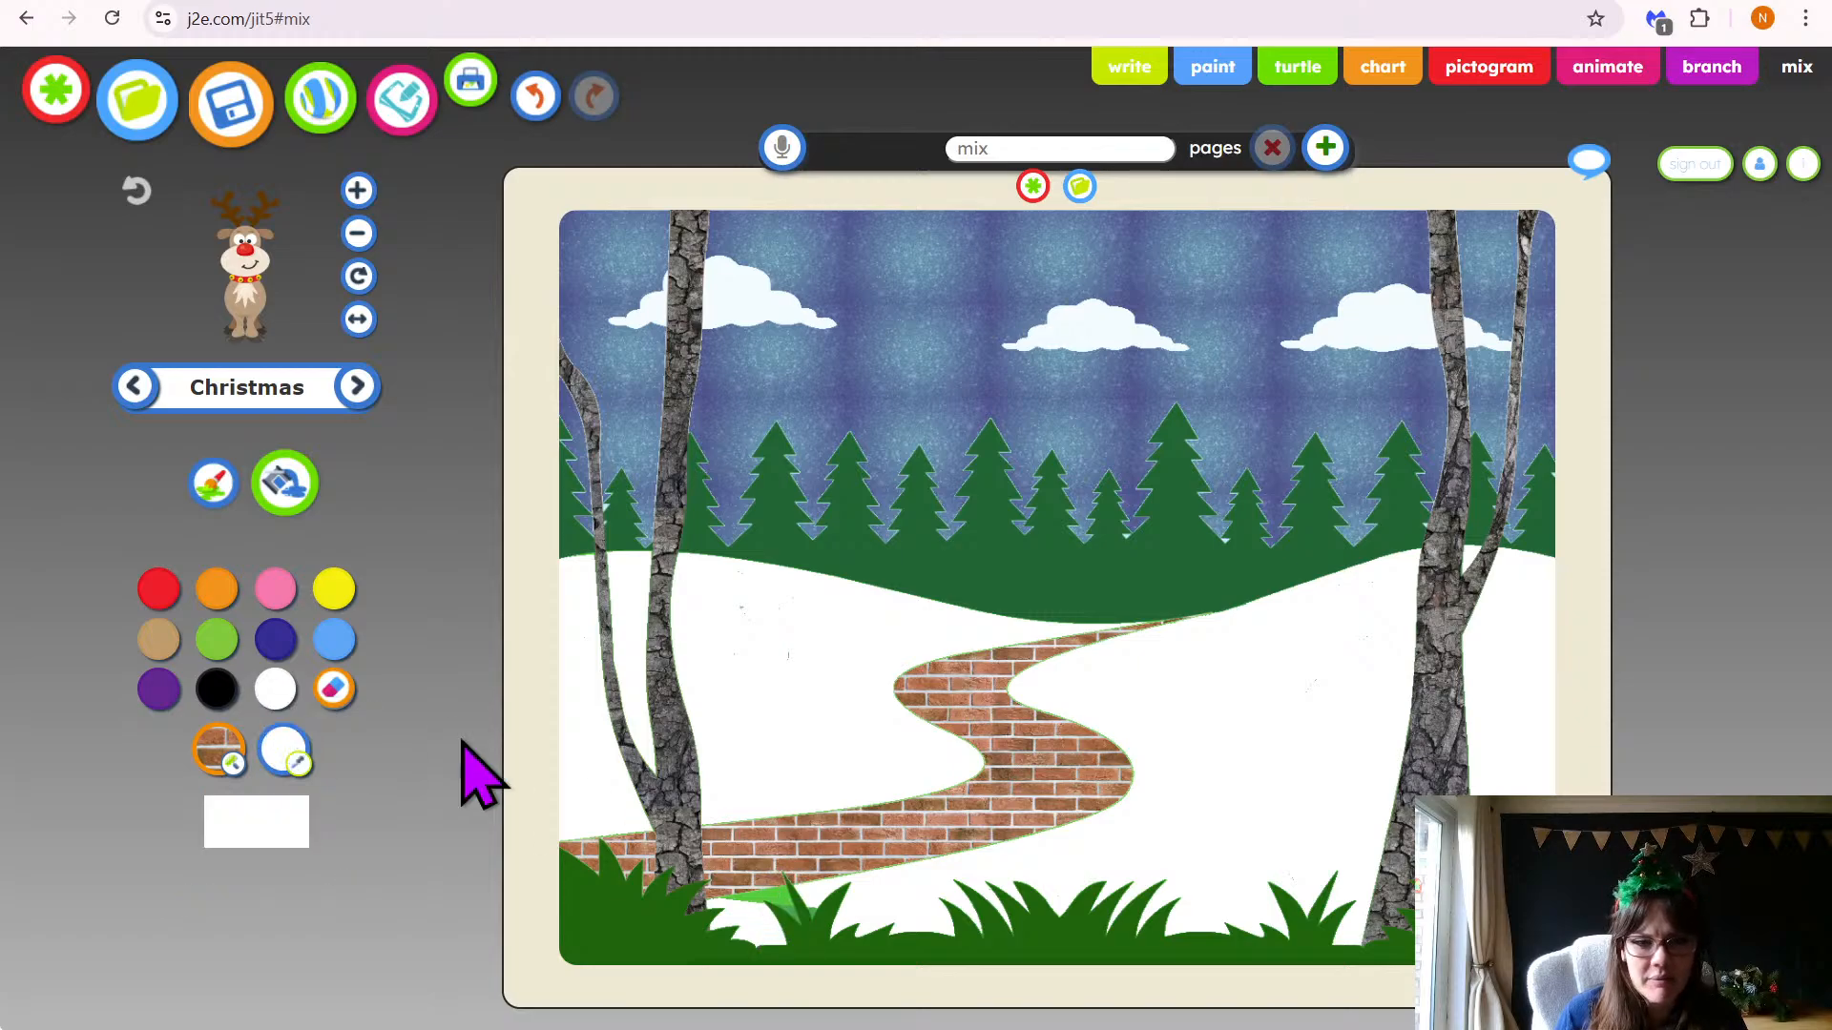
left_click(792, 883)
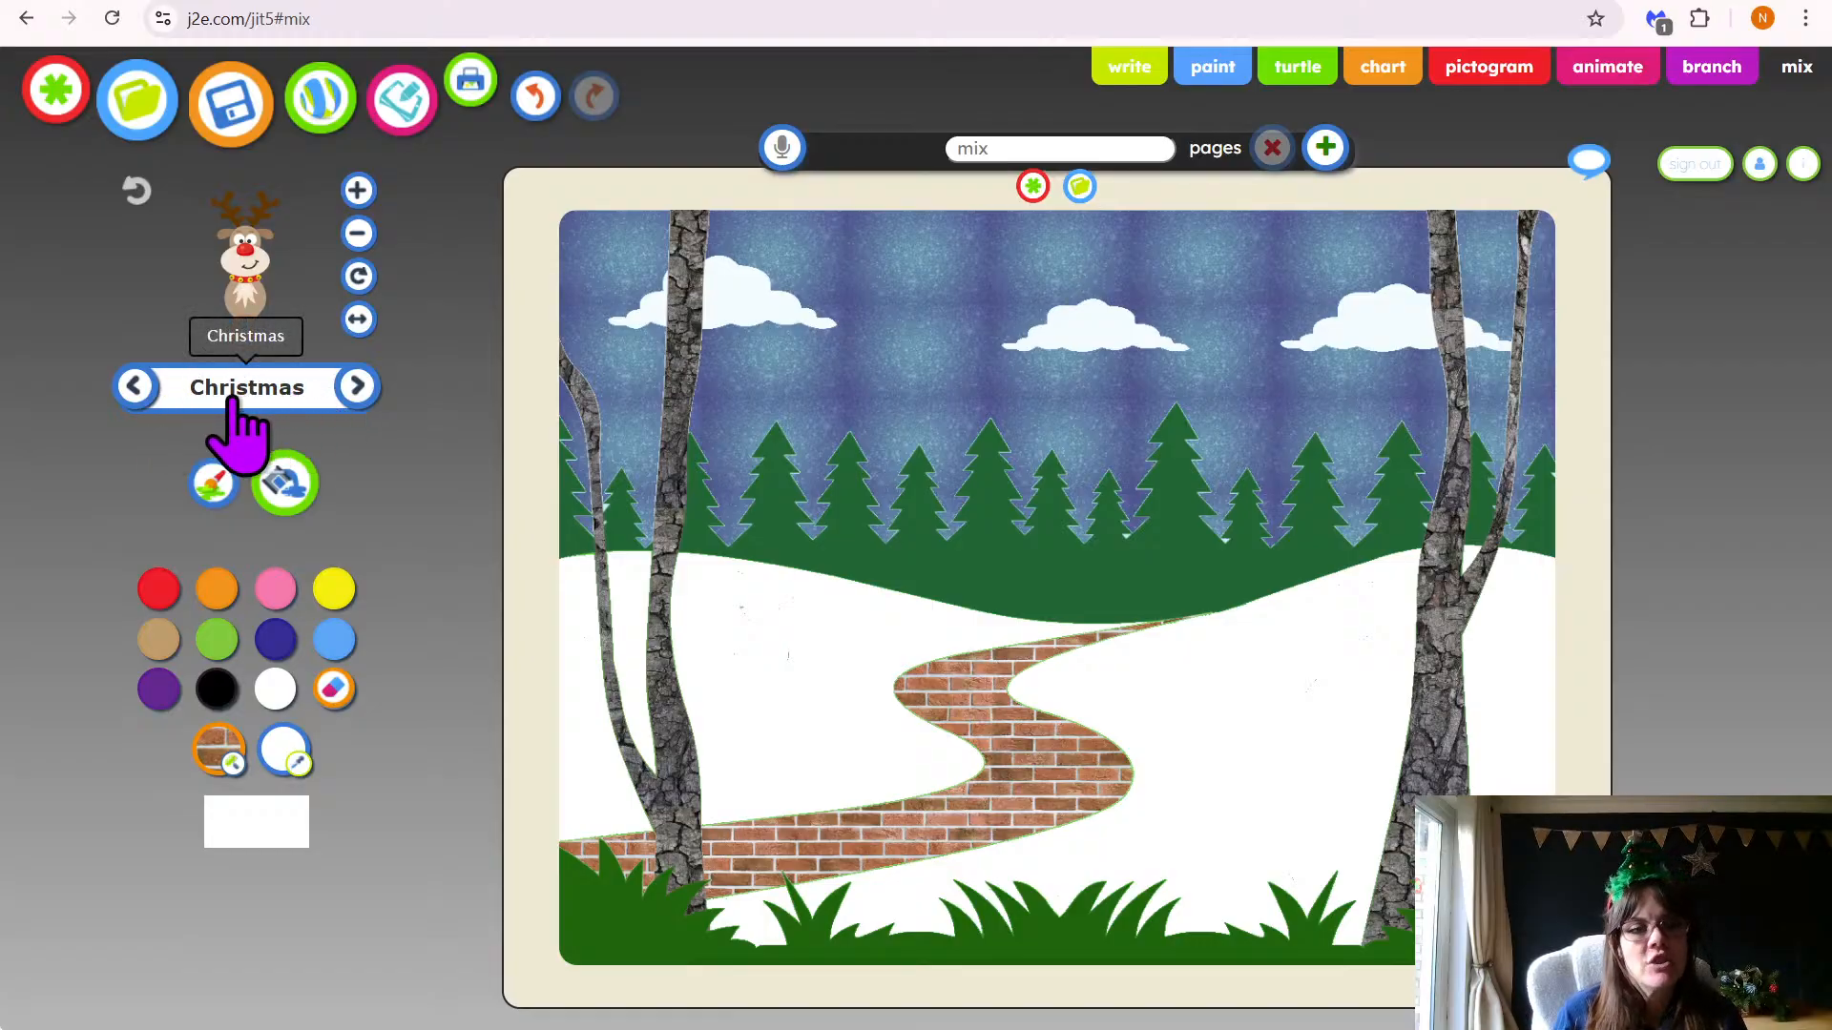
left_click(133, 386)
left_click(358, 387)
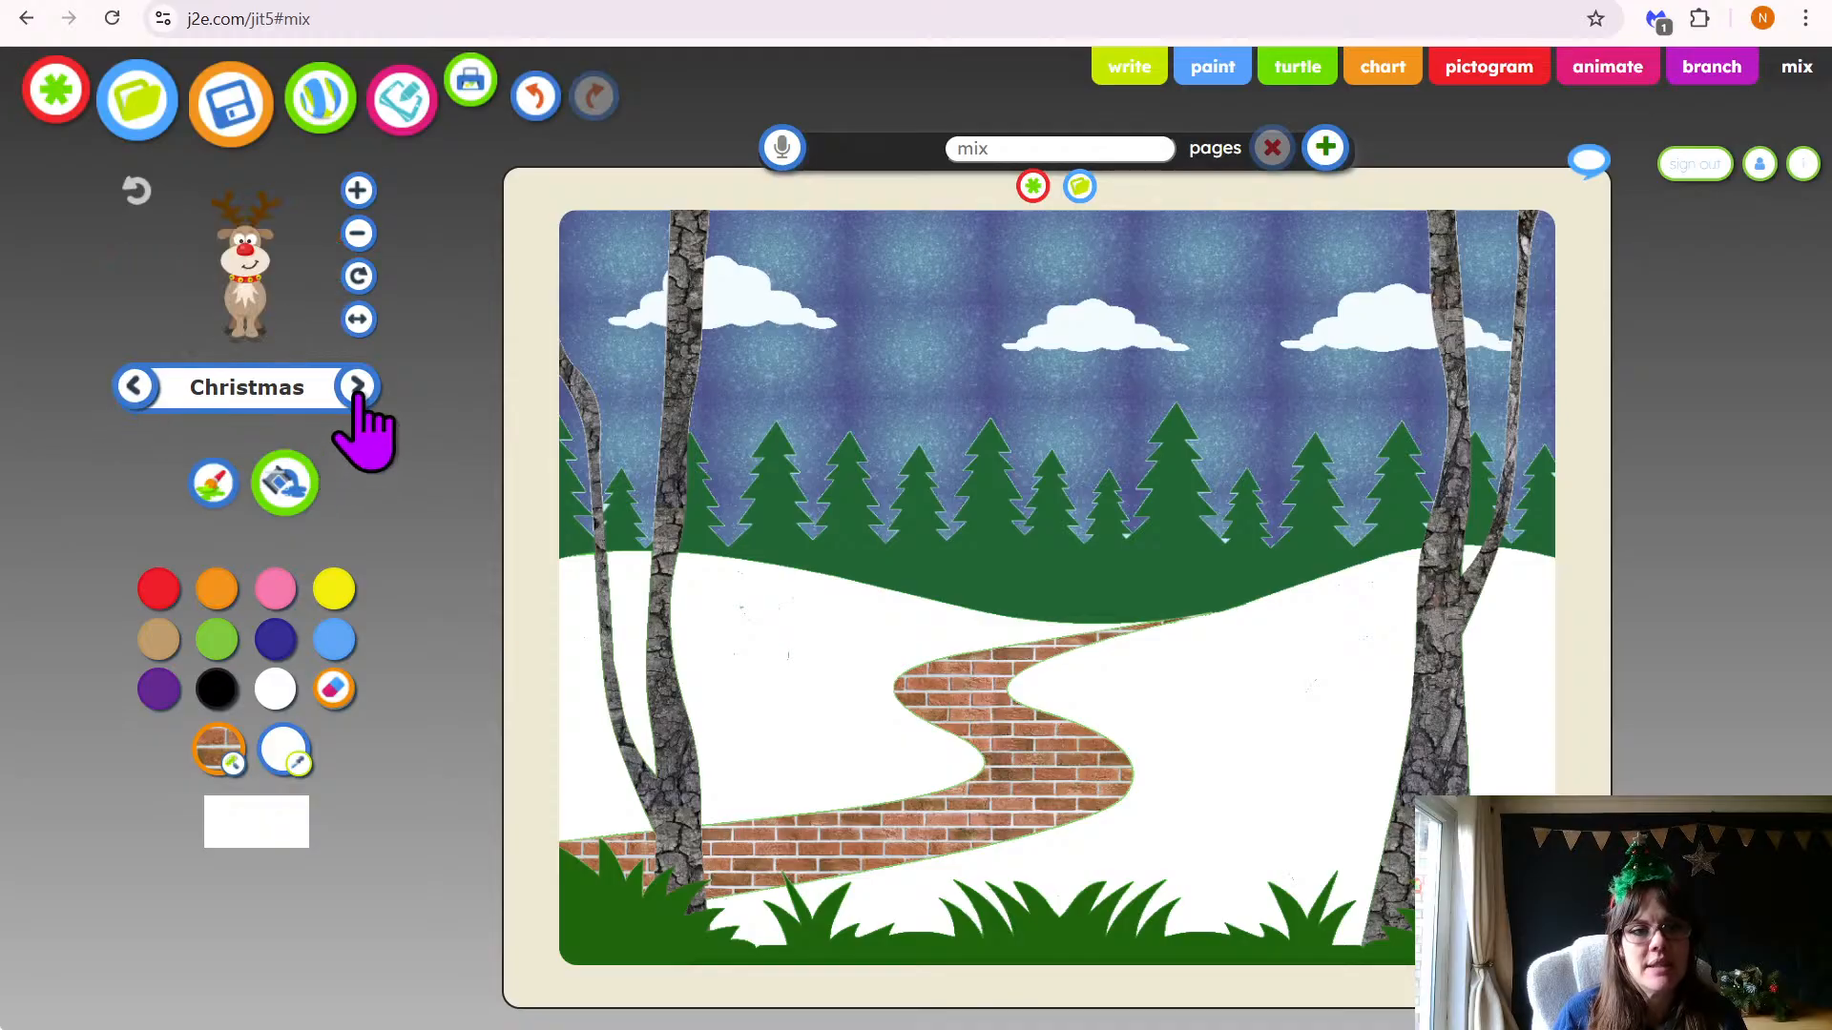
Choose the snow-covered red house with coloured lights and a small tree beside it from the Christmas pictures
left_click(359, 386)
left_click(359, 386)
left_click(359, 386)
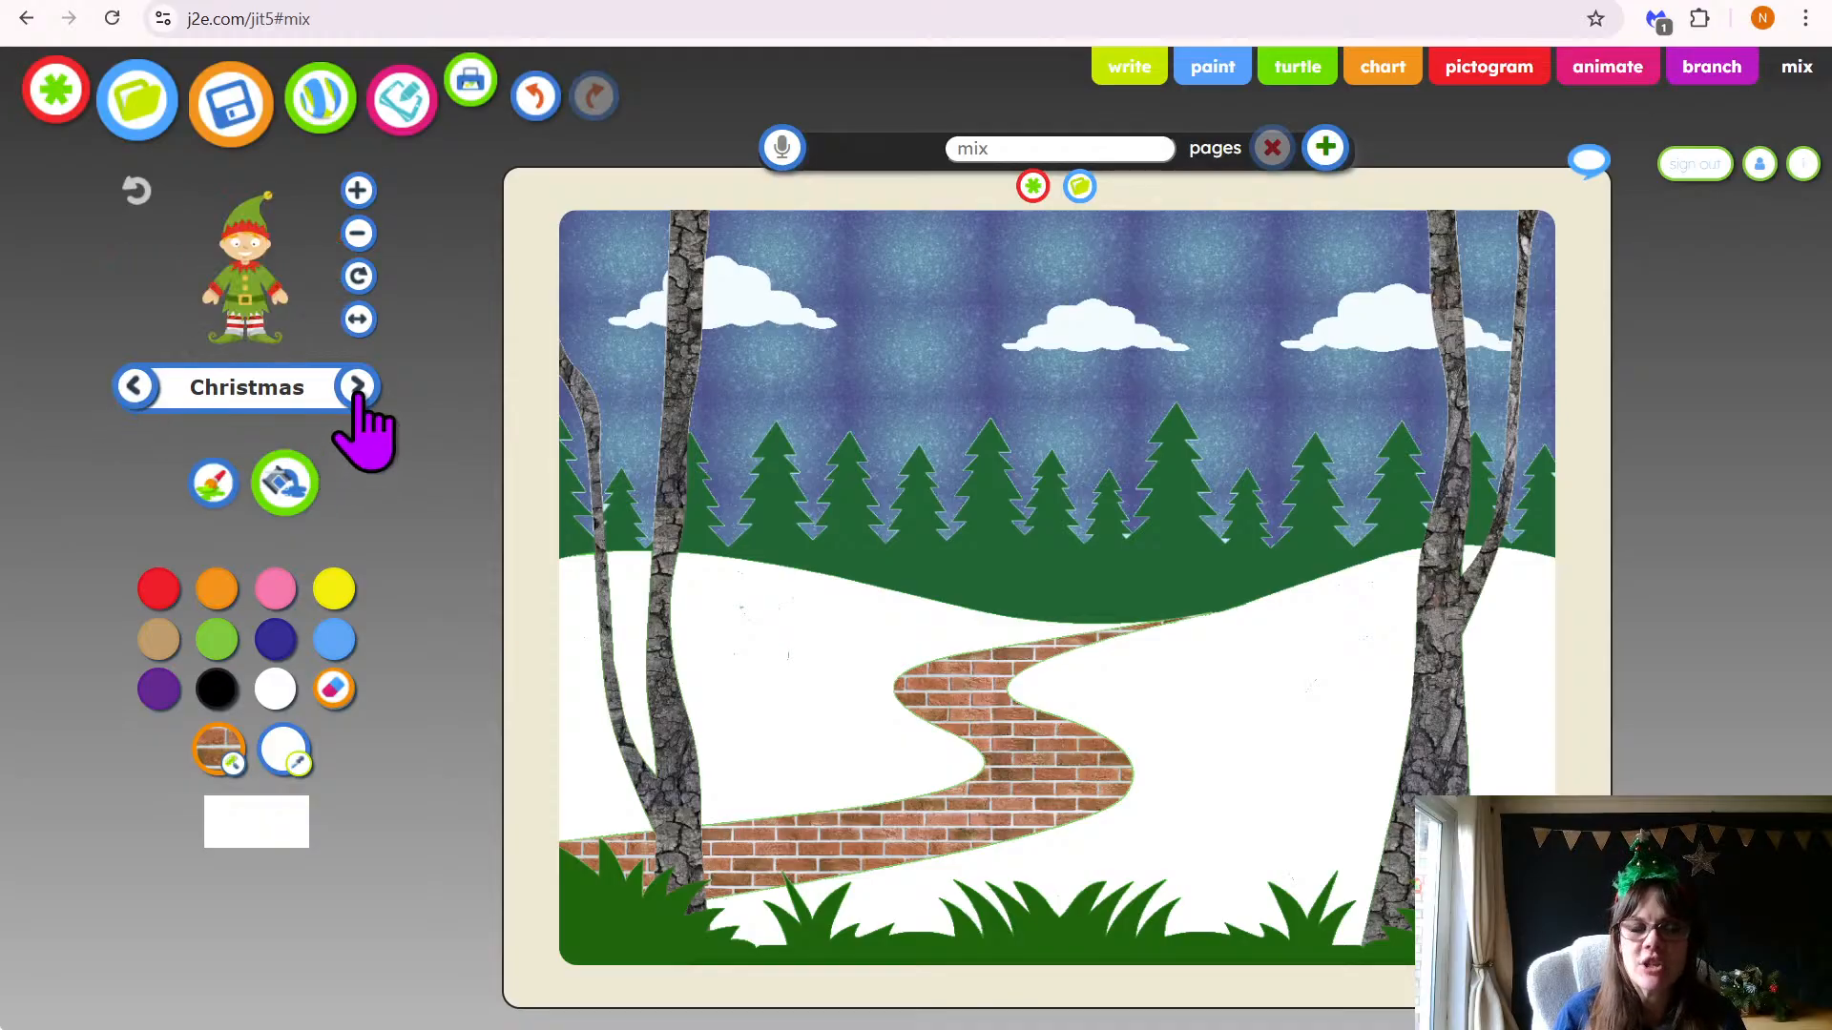
left_click(358, 386)
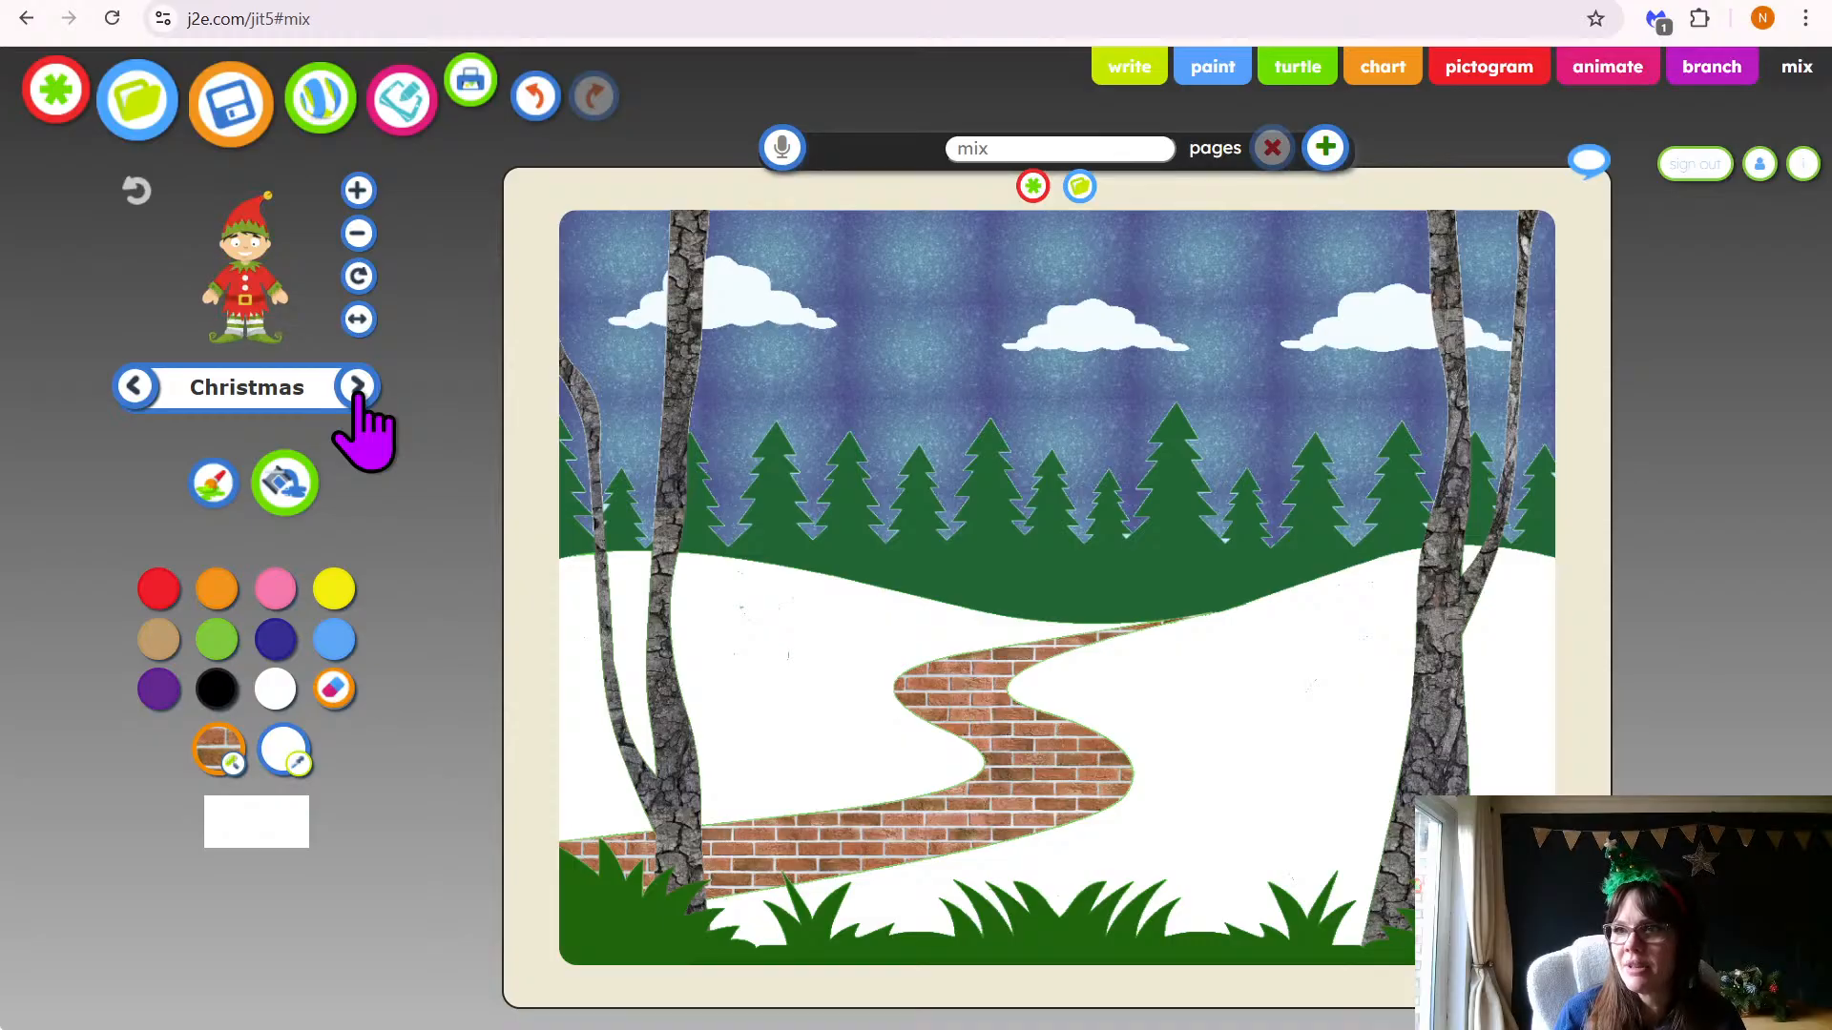
left_click(359, 387)
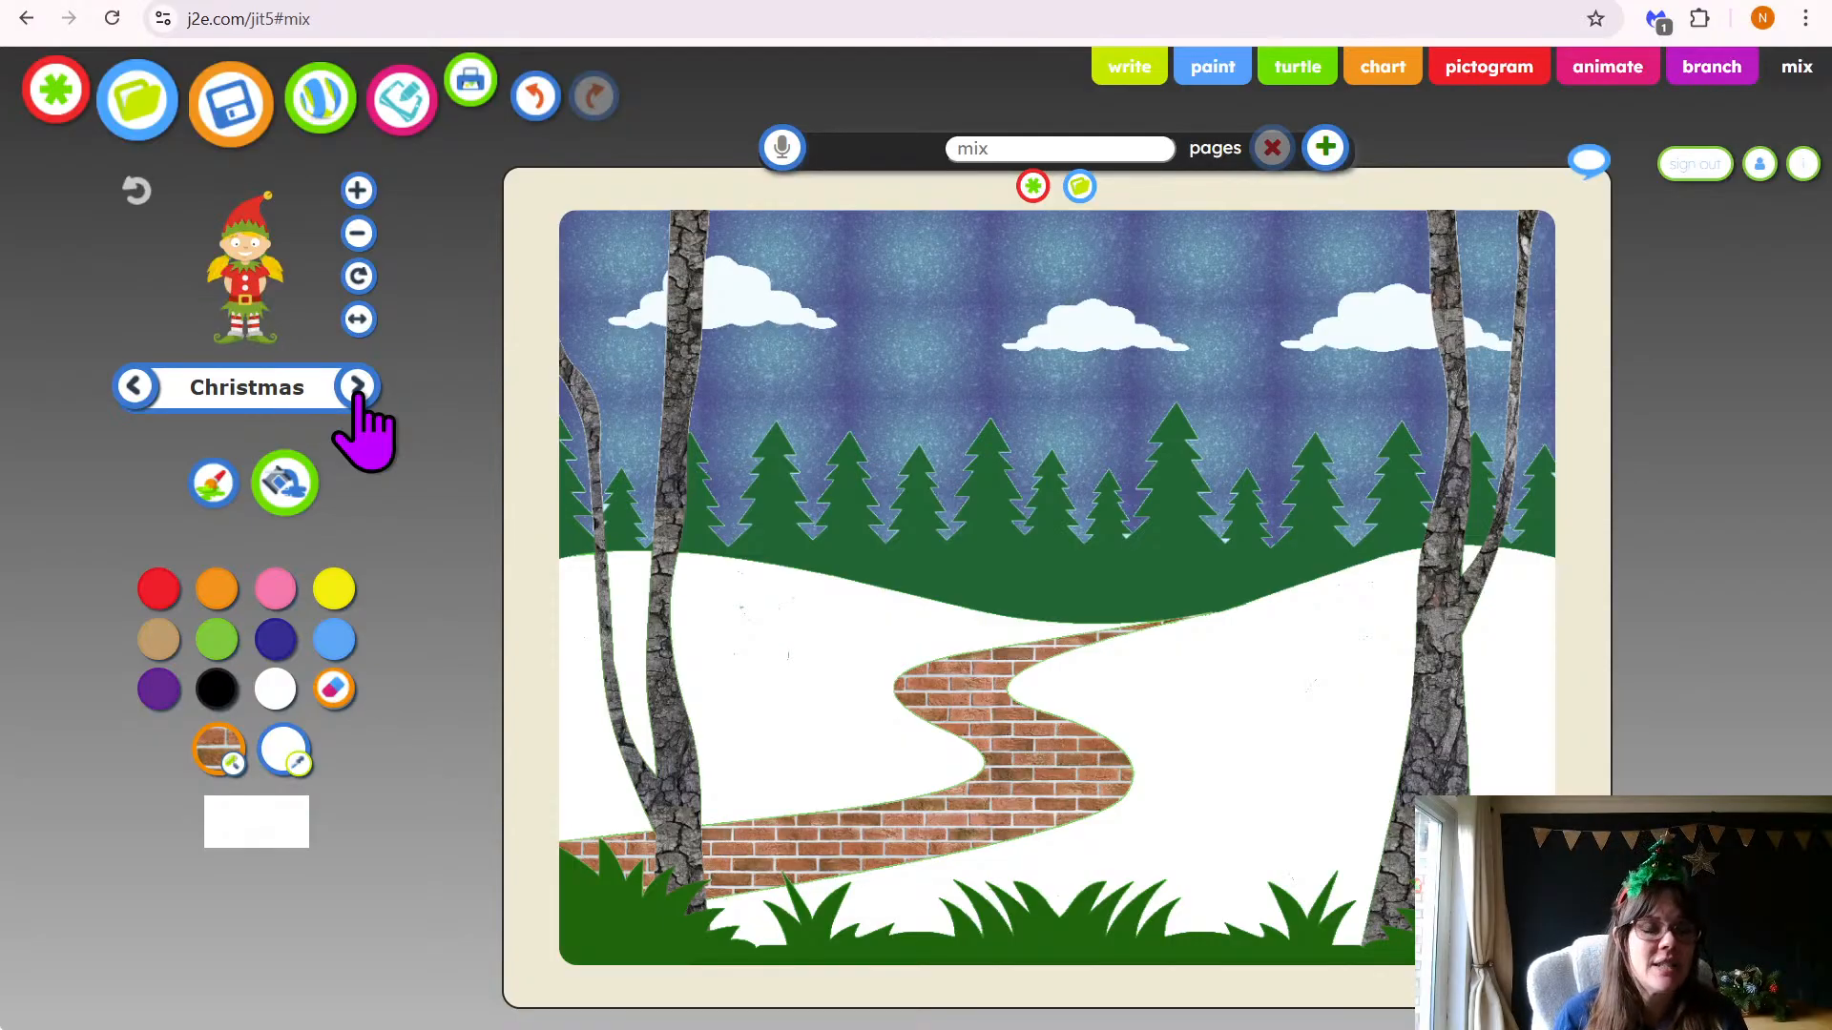
left_click(359, 387)
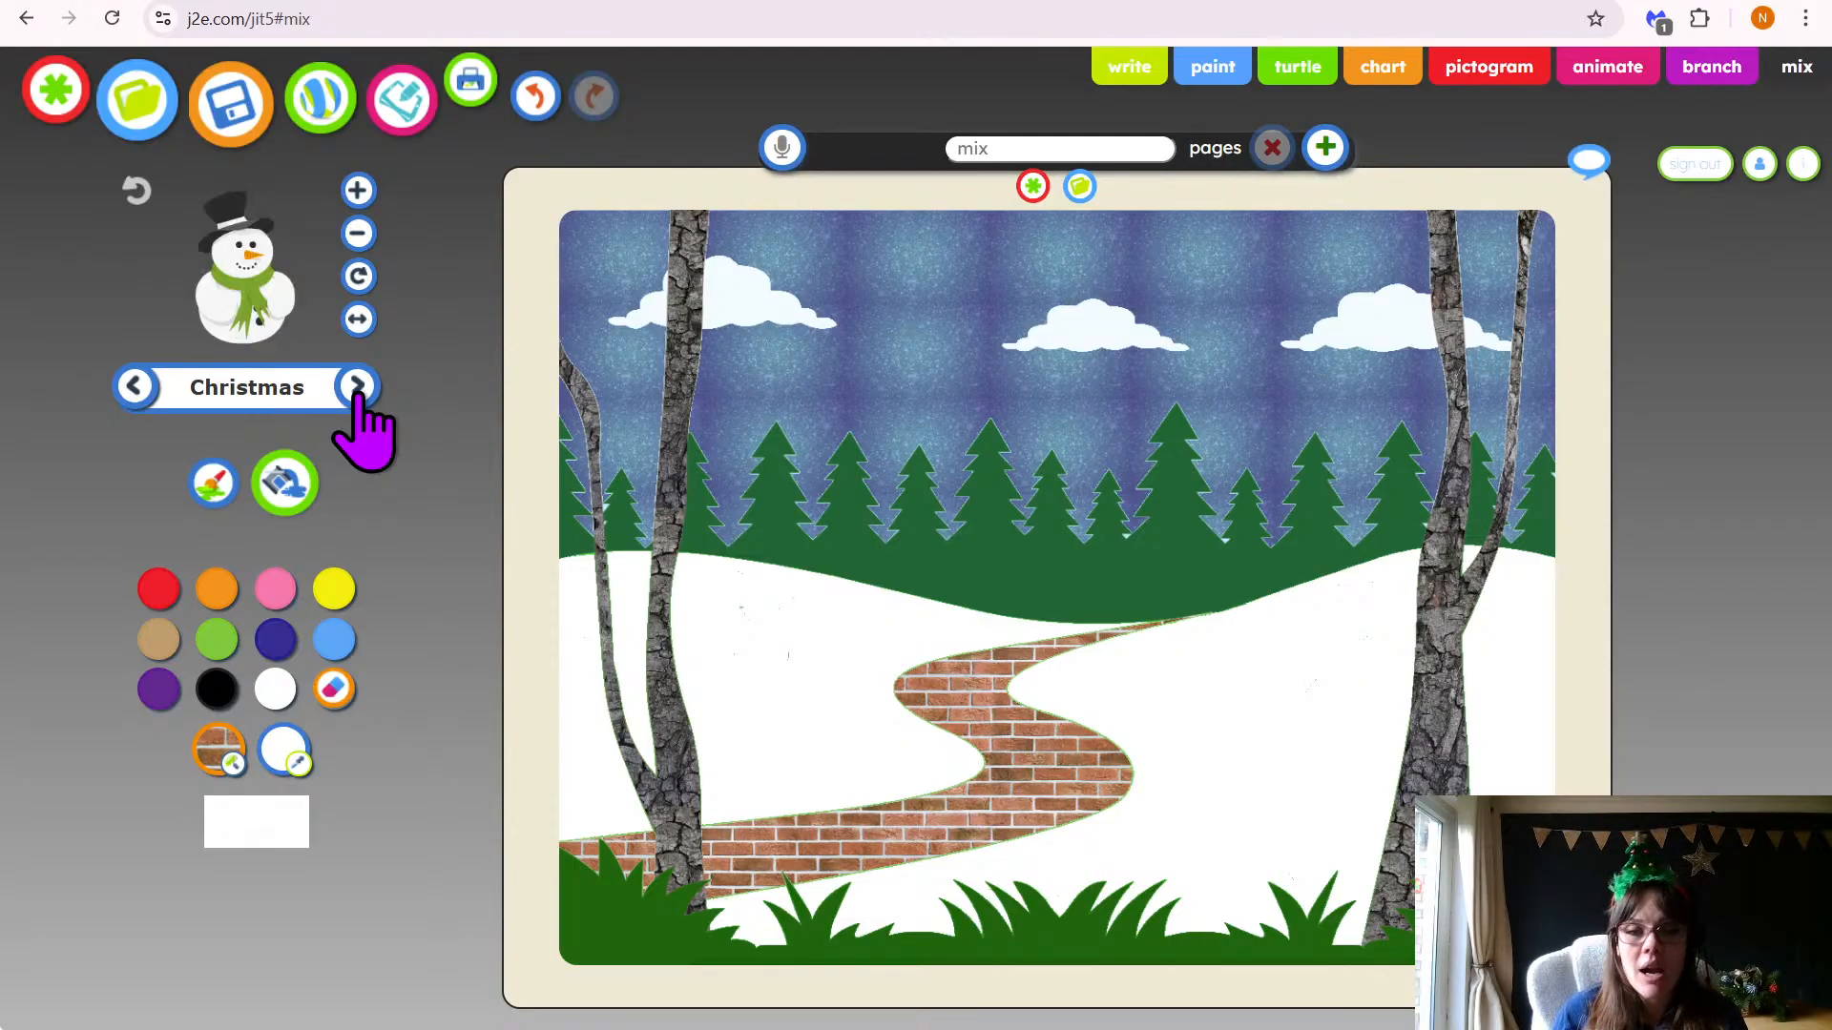
left_click(358, 386)
left_click(359, 387)
left_click(358, 387)
left_click(359, 386)
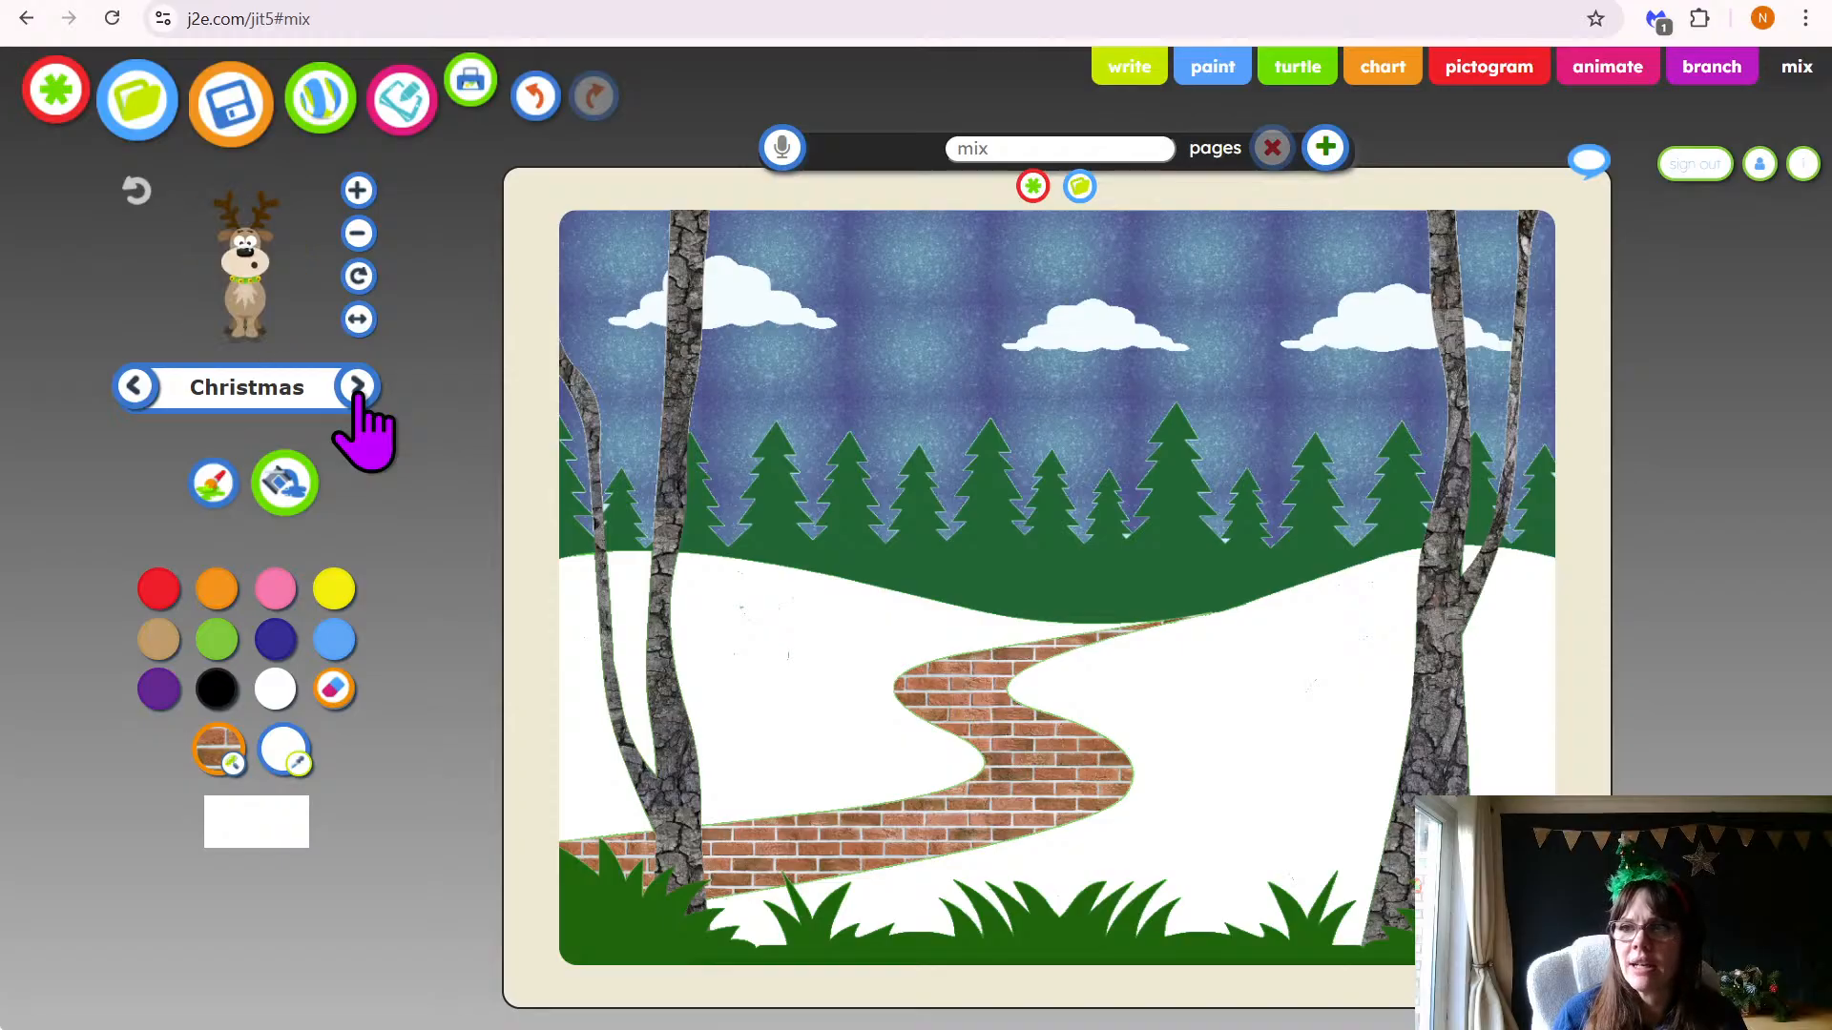
left_click(358, 386)
left_click(359, 387)
left_click(359, 386)
left_click(359, 387)
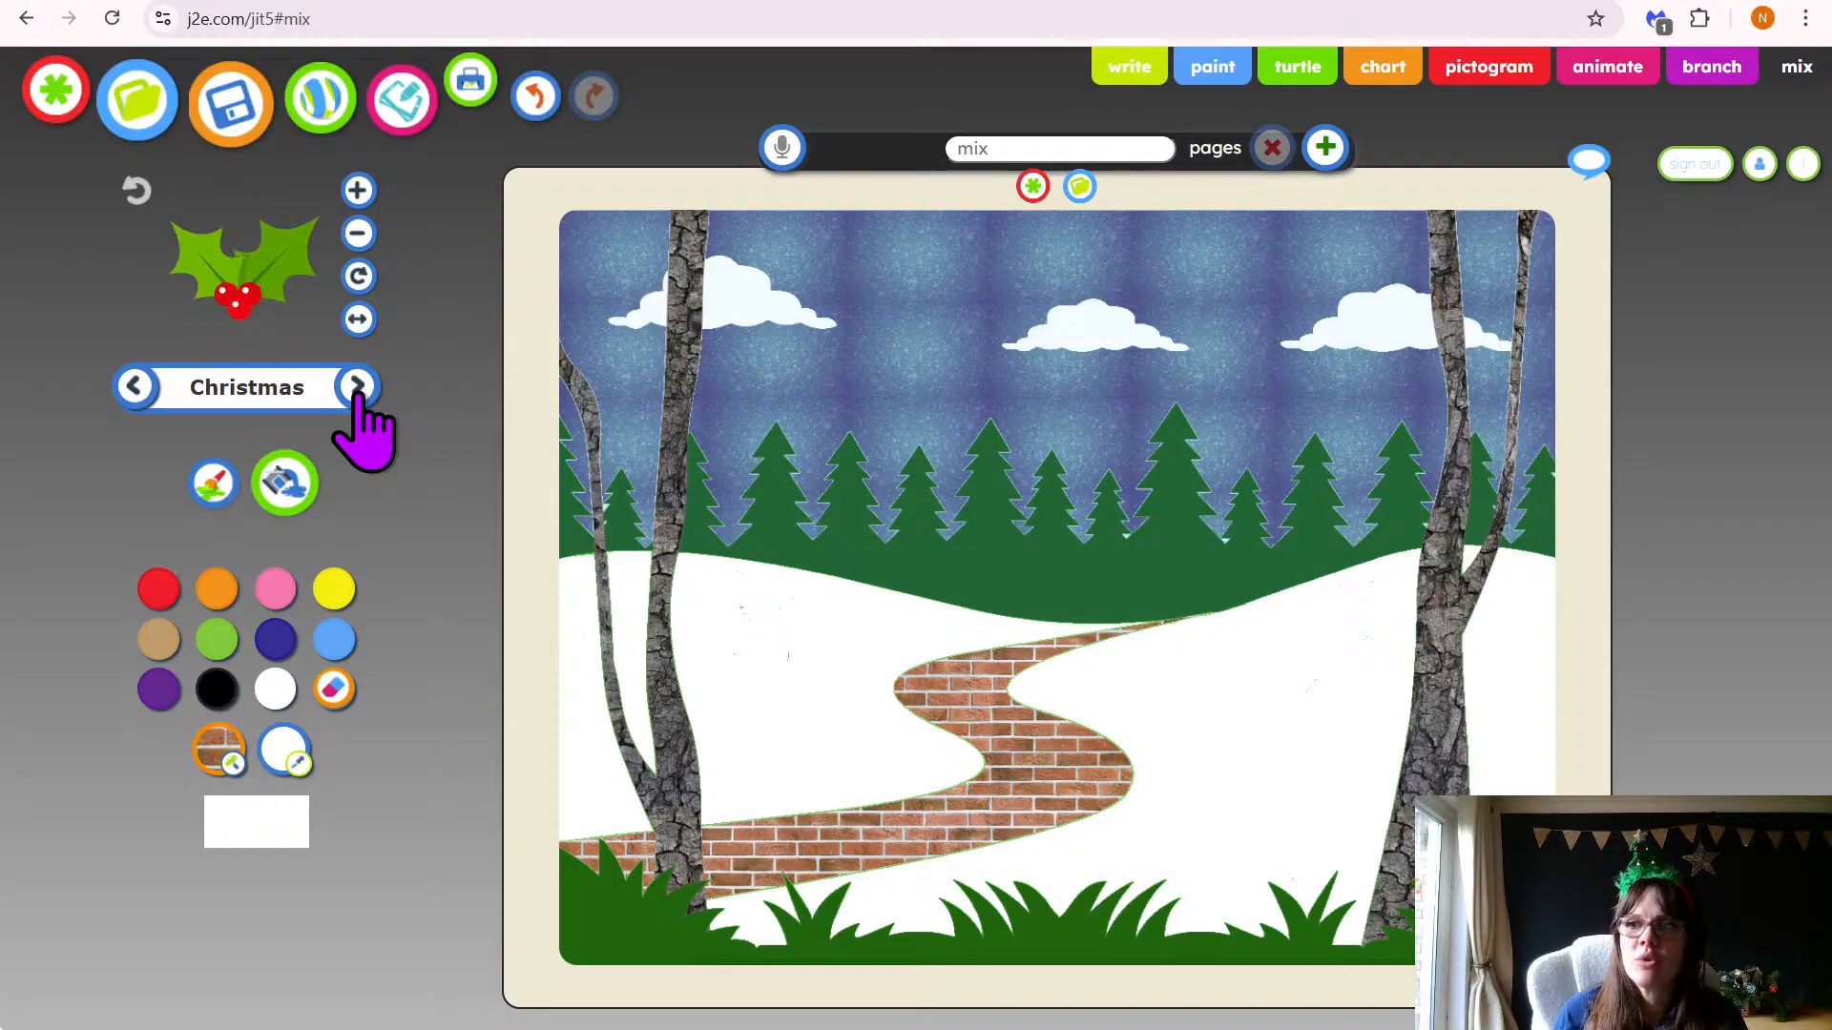
left_click(359, 386)
left_click(359, 386)
left_click(359, 387)
left_click(359, 387)
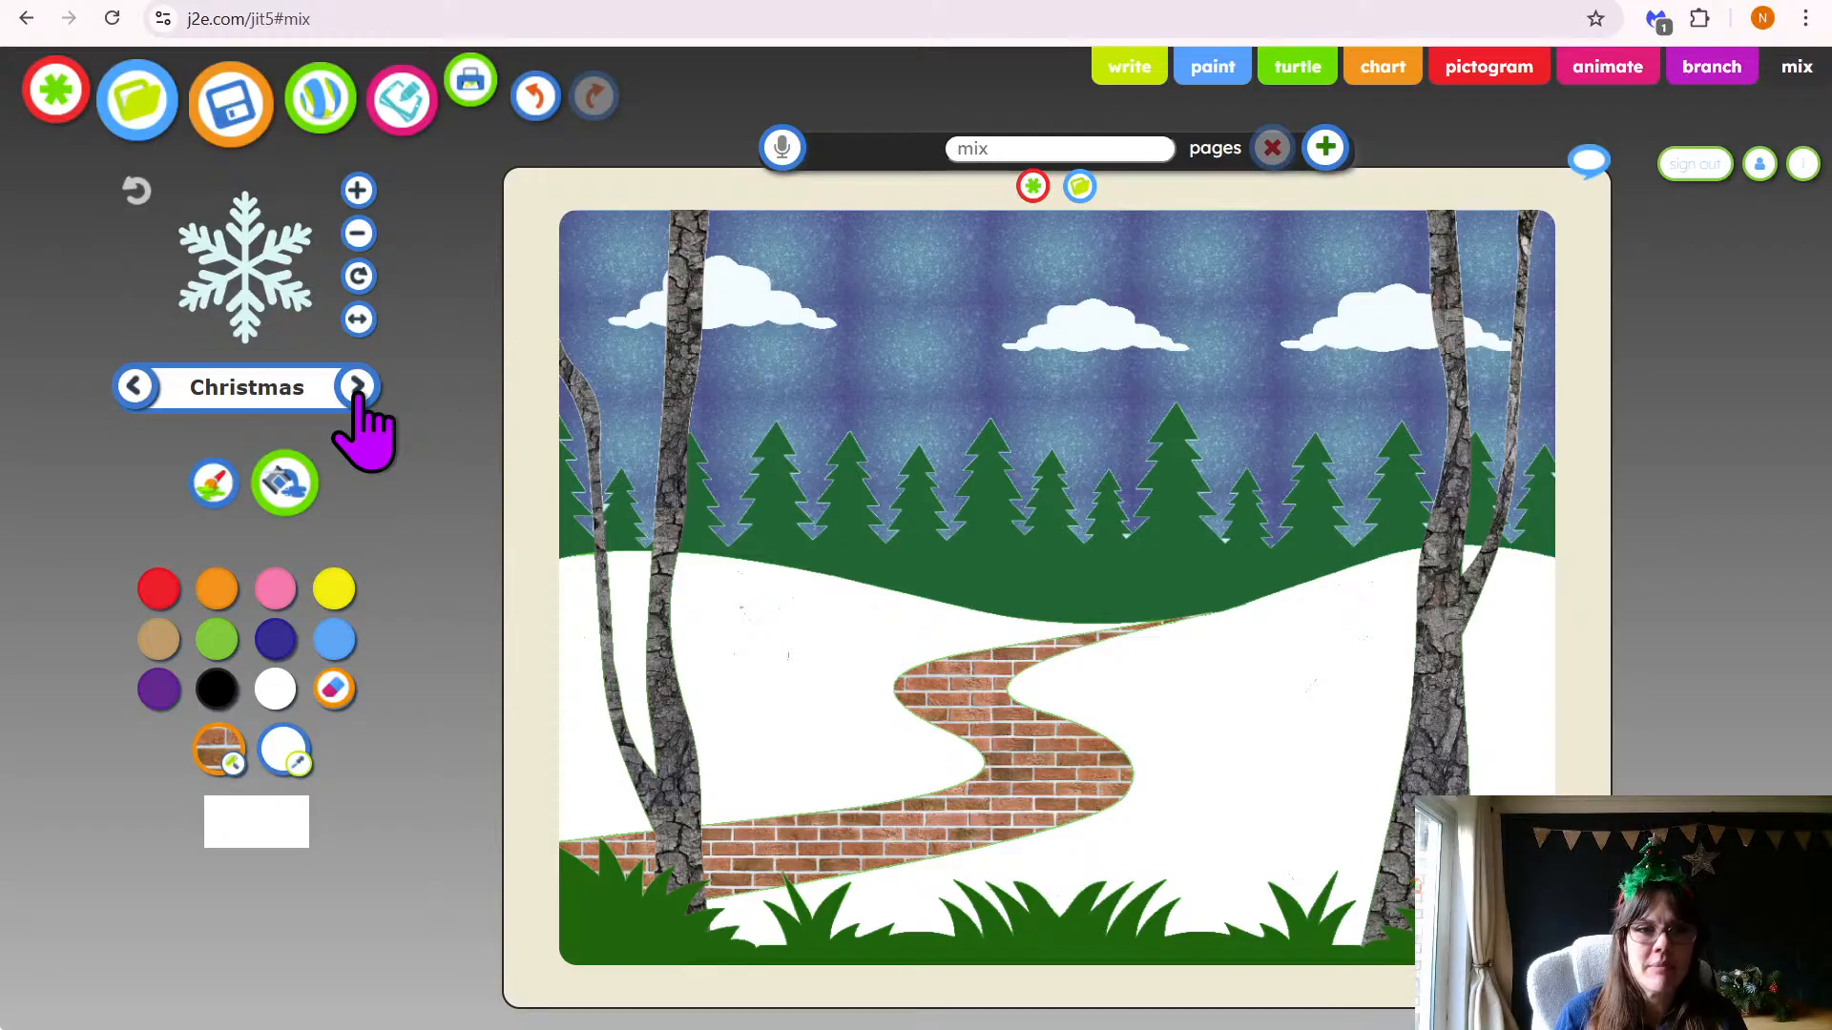
left_click(359, 387)
left_click(359, 386)
left_click(359, 387)
left_click(359, 386)
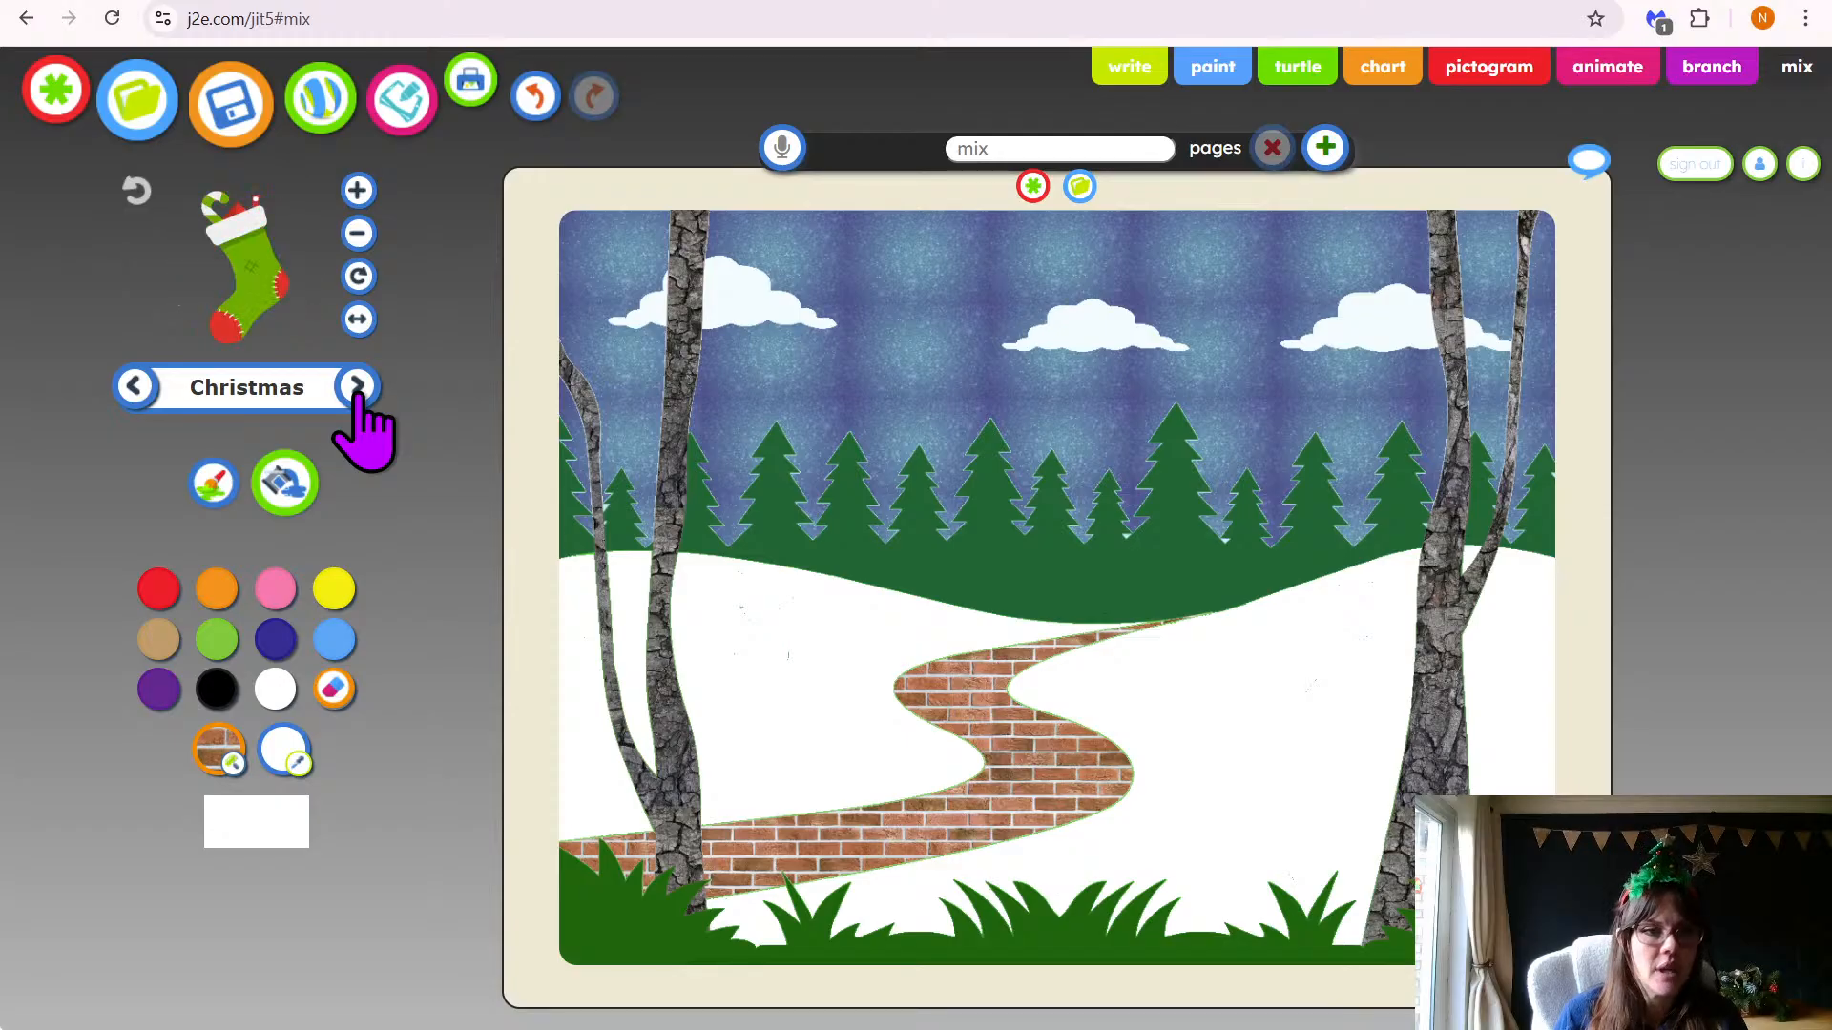
left_click(359, 387)
left_click(359, 386)
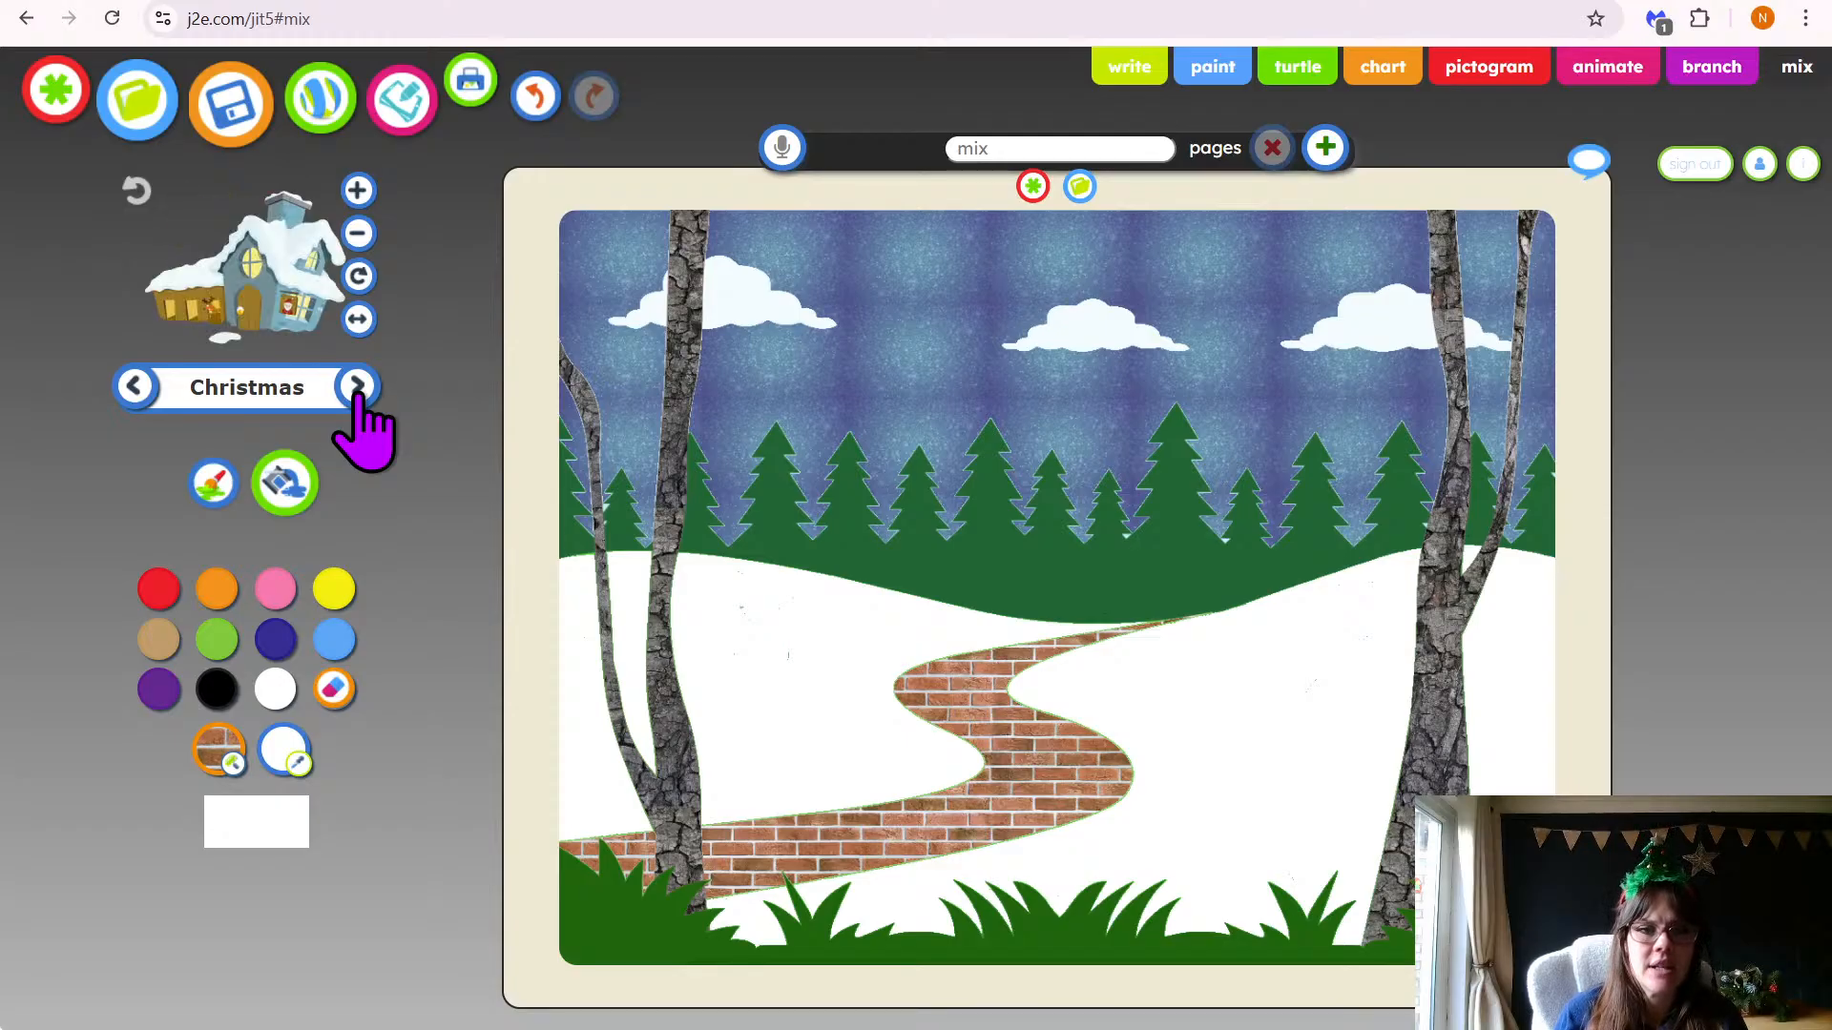
left_click(359, 386)
left_click(359, 386)
left_click(359, 387)
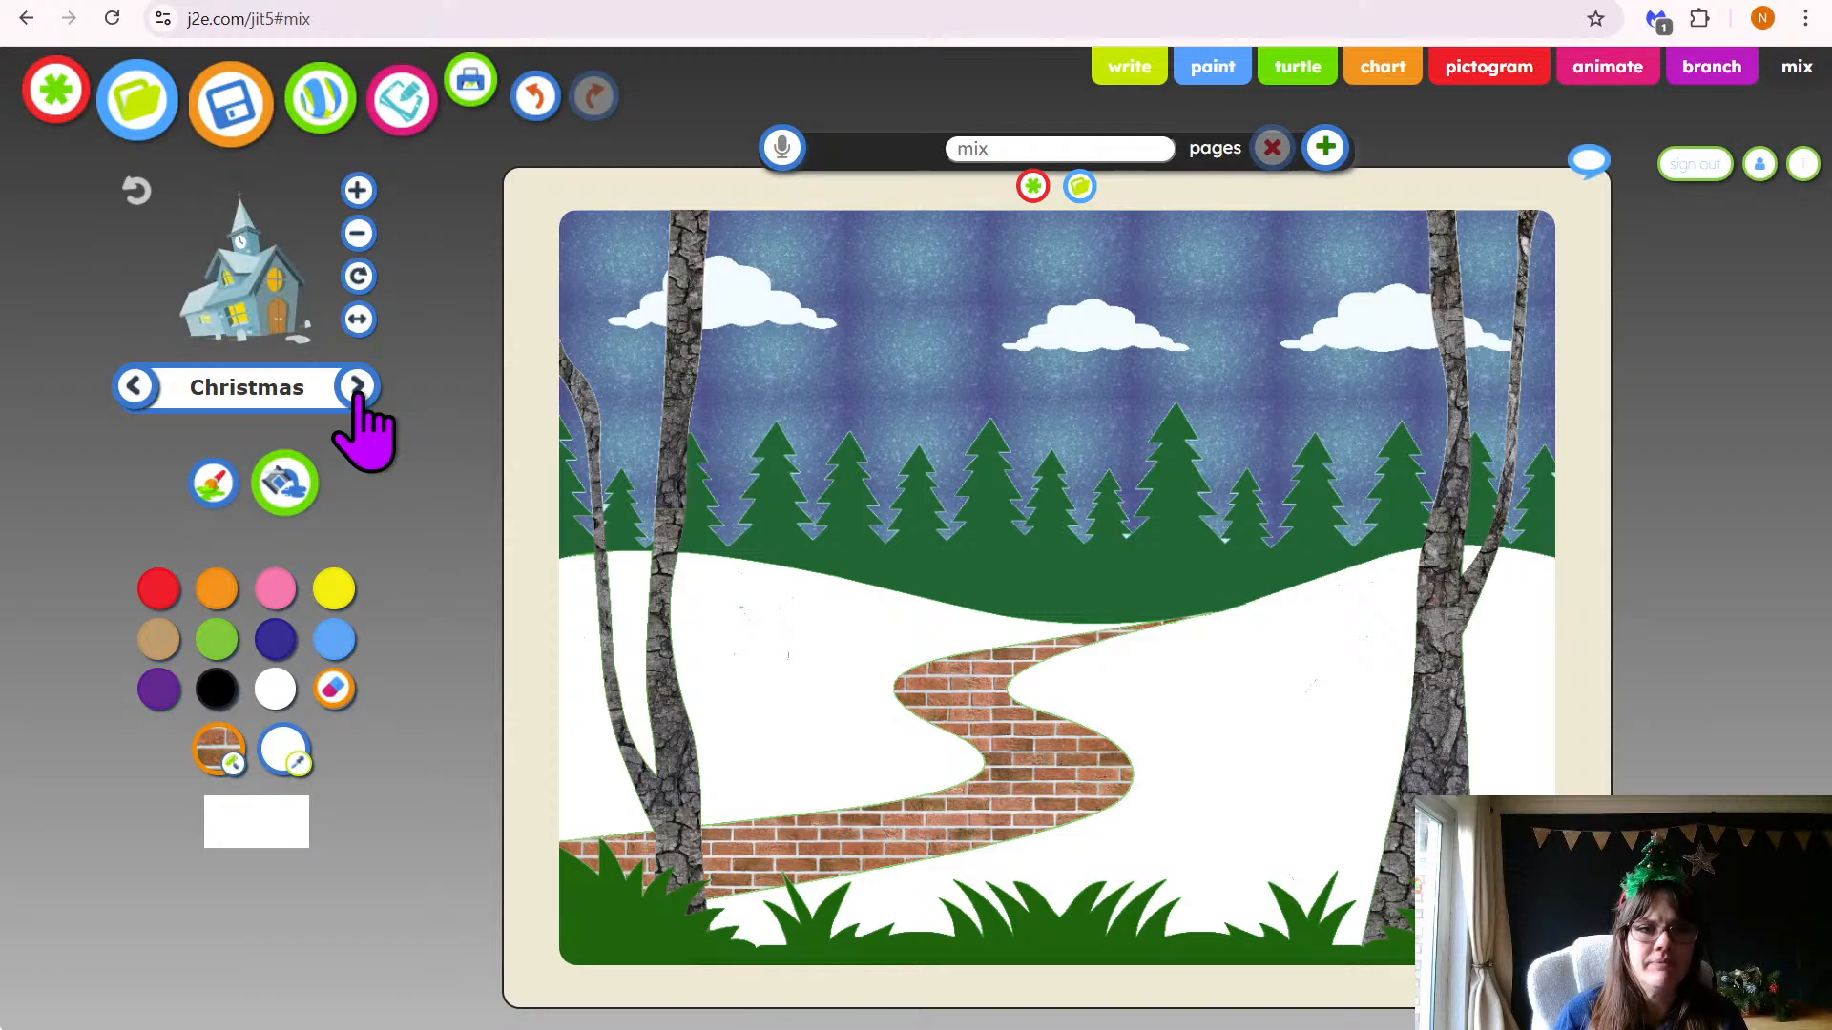
left_click(359, 386)
left_click(359, 387)
left_click(359, 386)
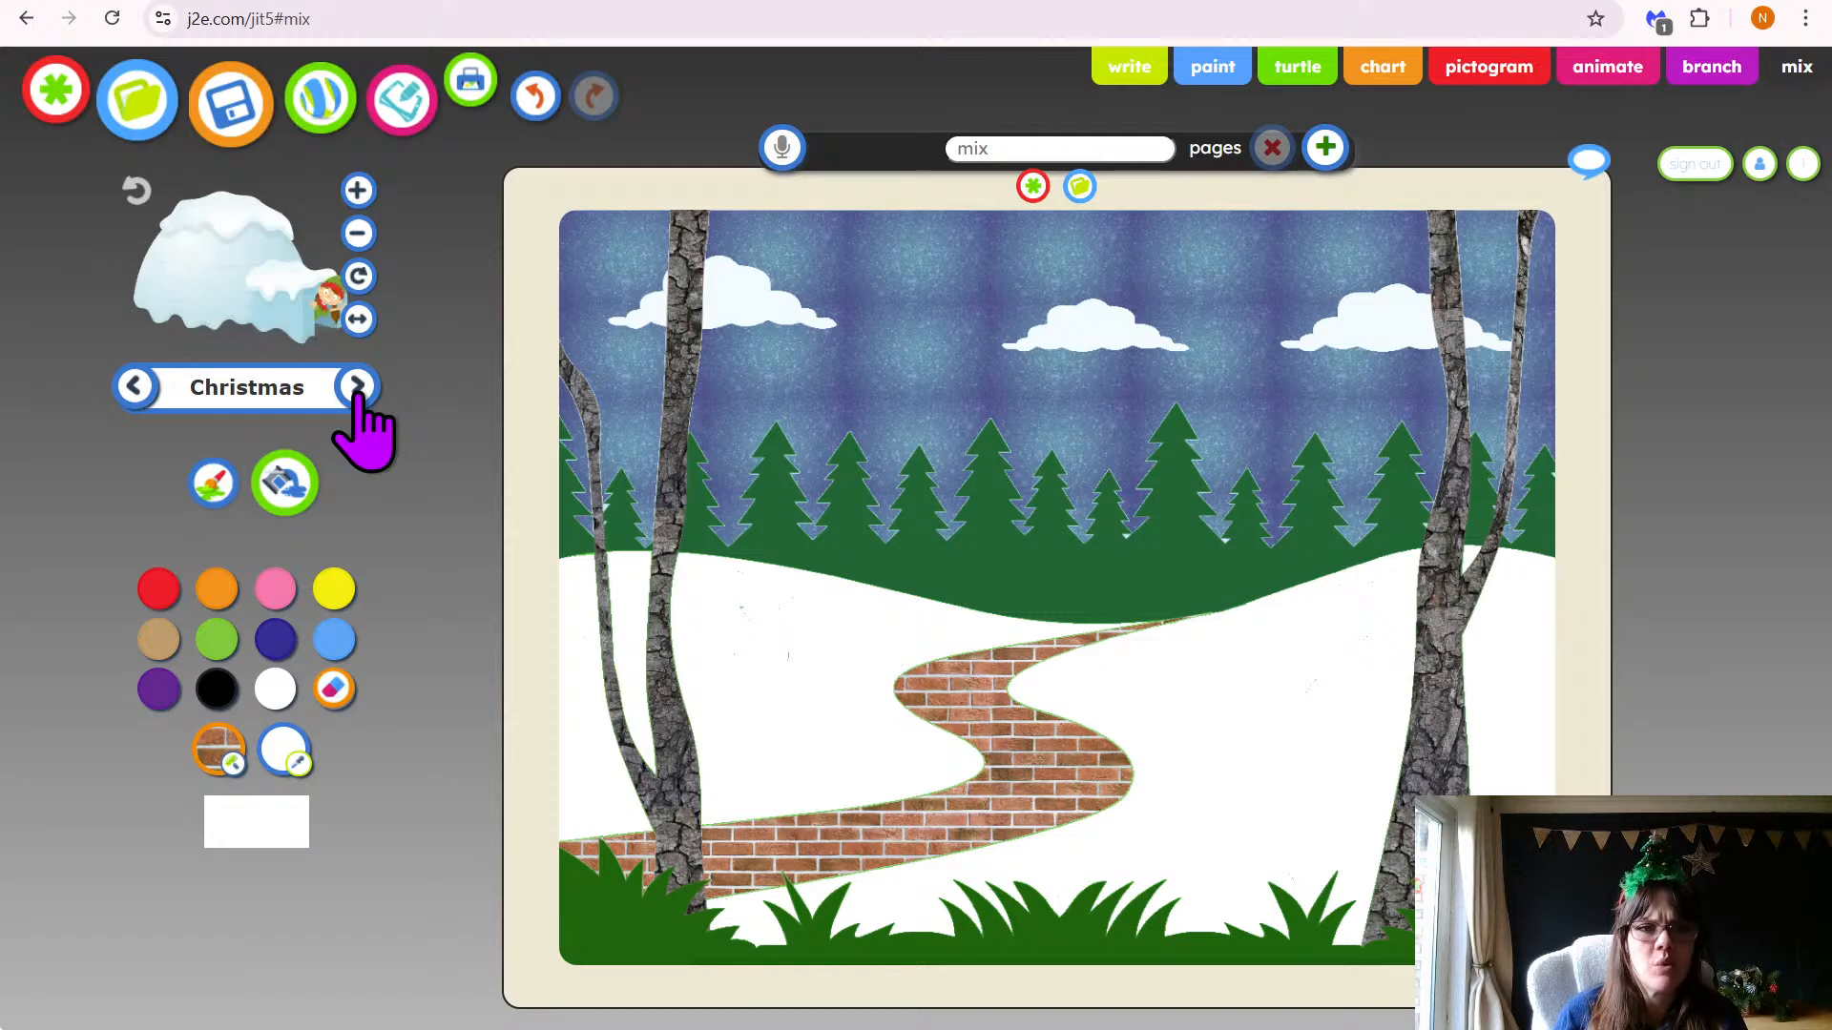
left_click(359, 386)
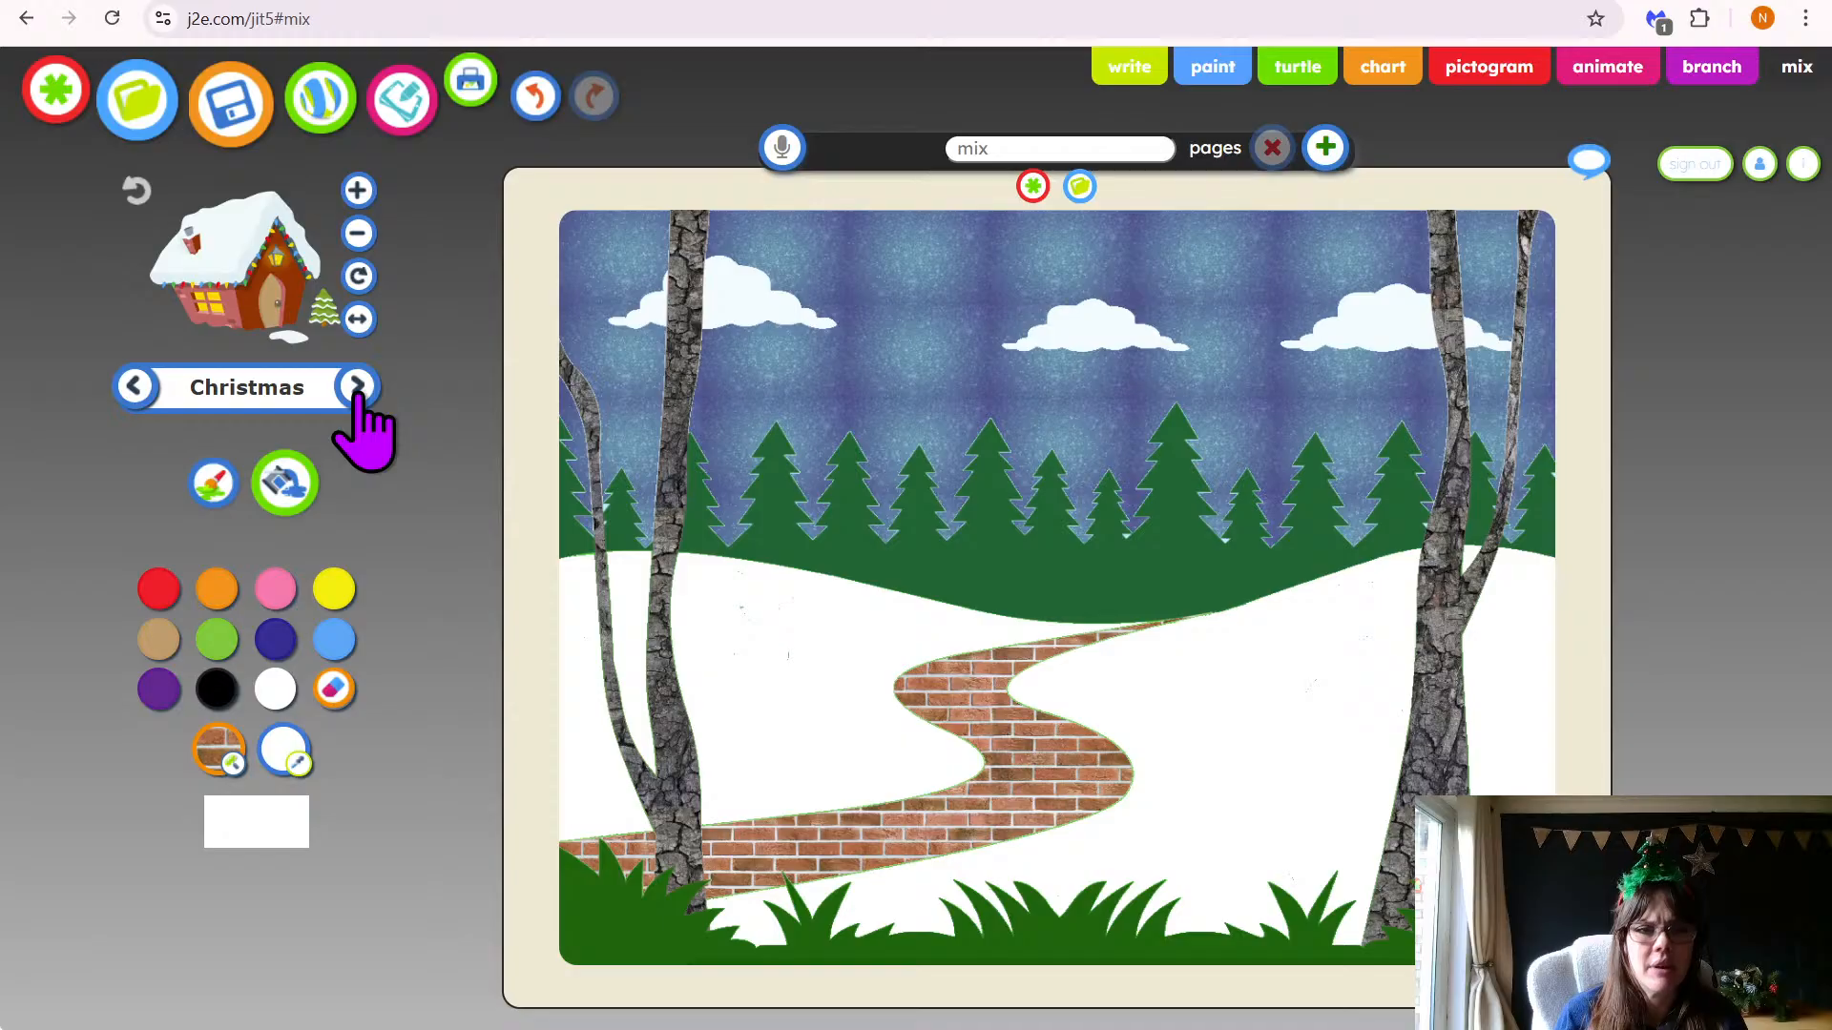
left_click(359, 386)
left_click(359, 387)
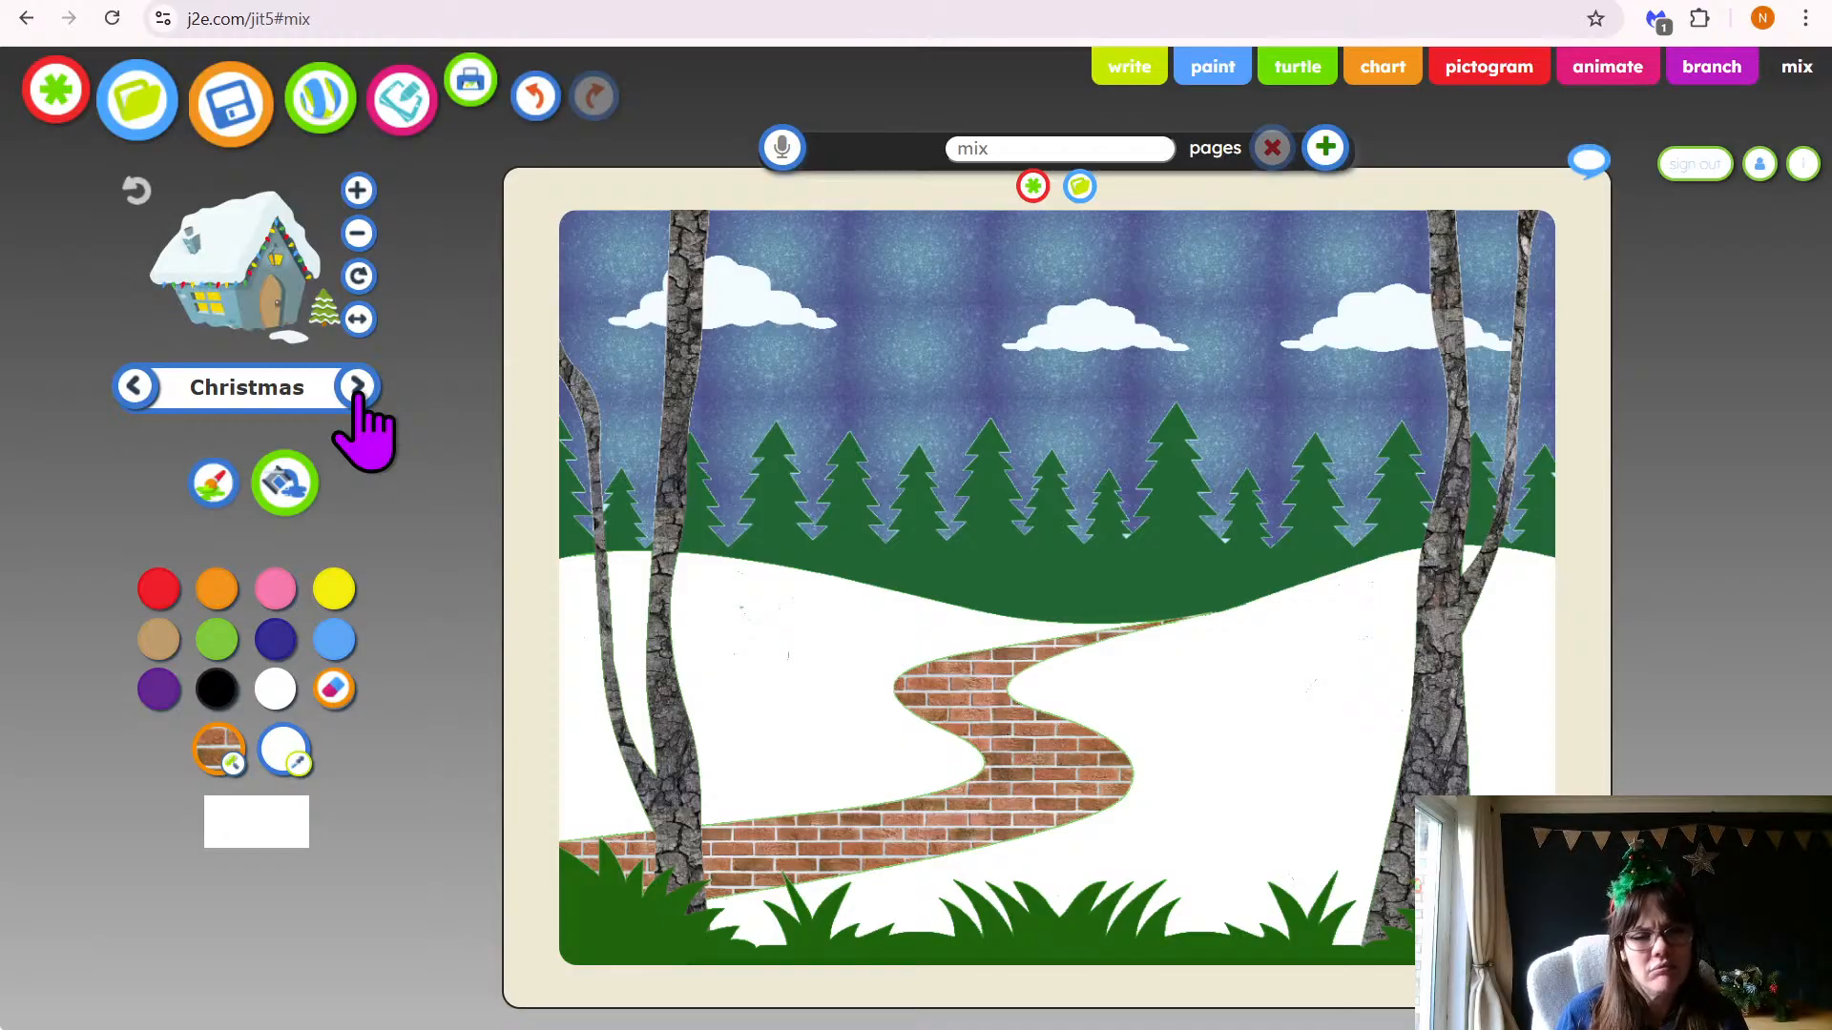
left_click(359, 387)
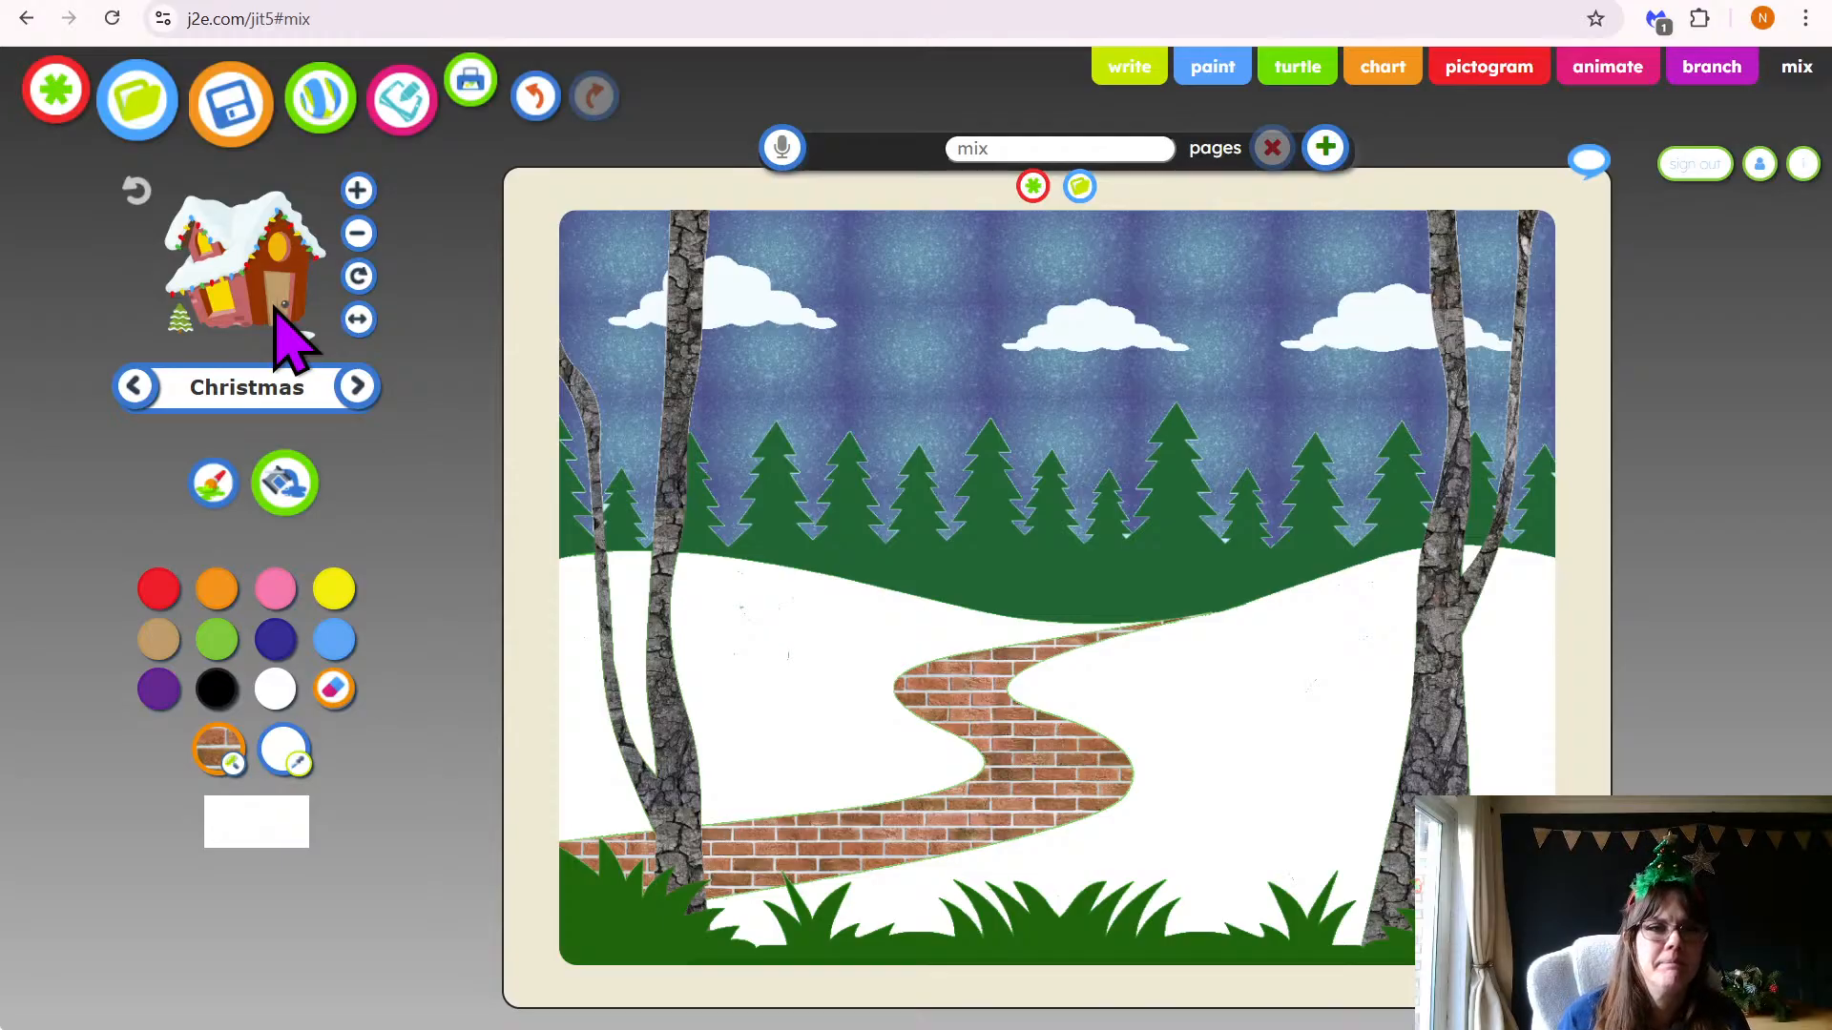
Flip the snowy house horizontally, enlarge it and place it with its door at the far end of the brick path
left_click(355, 320)
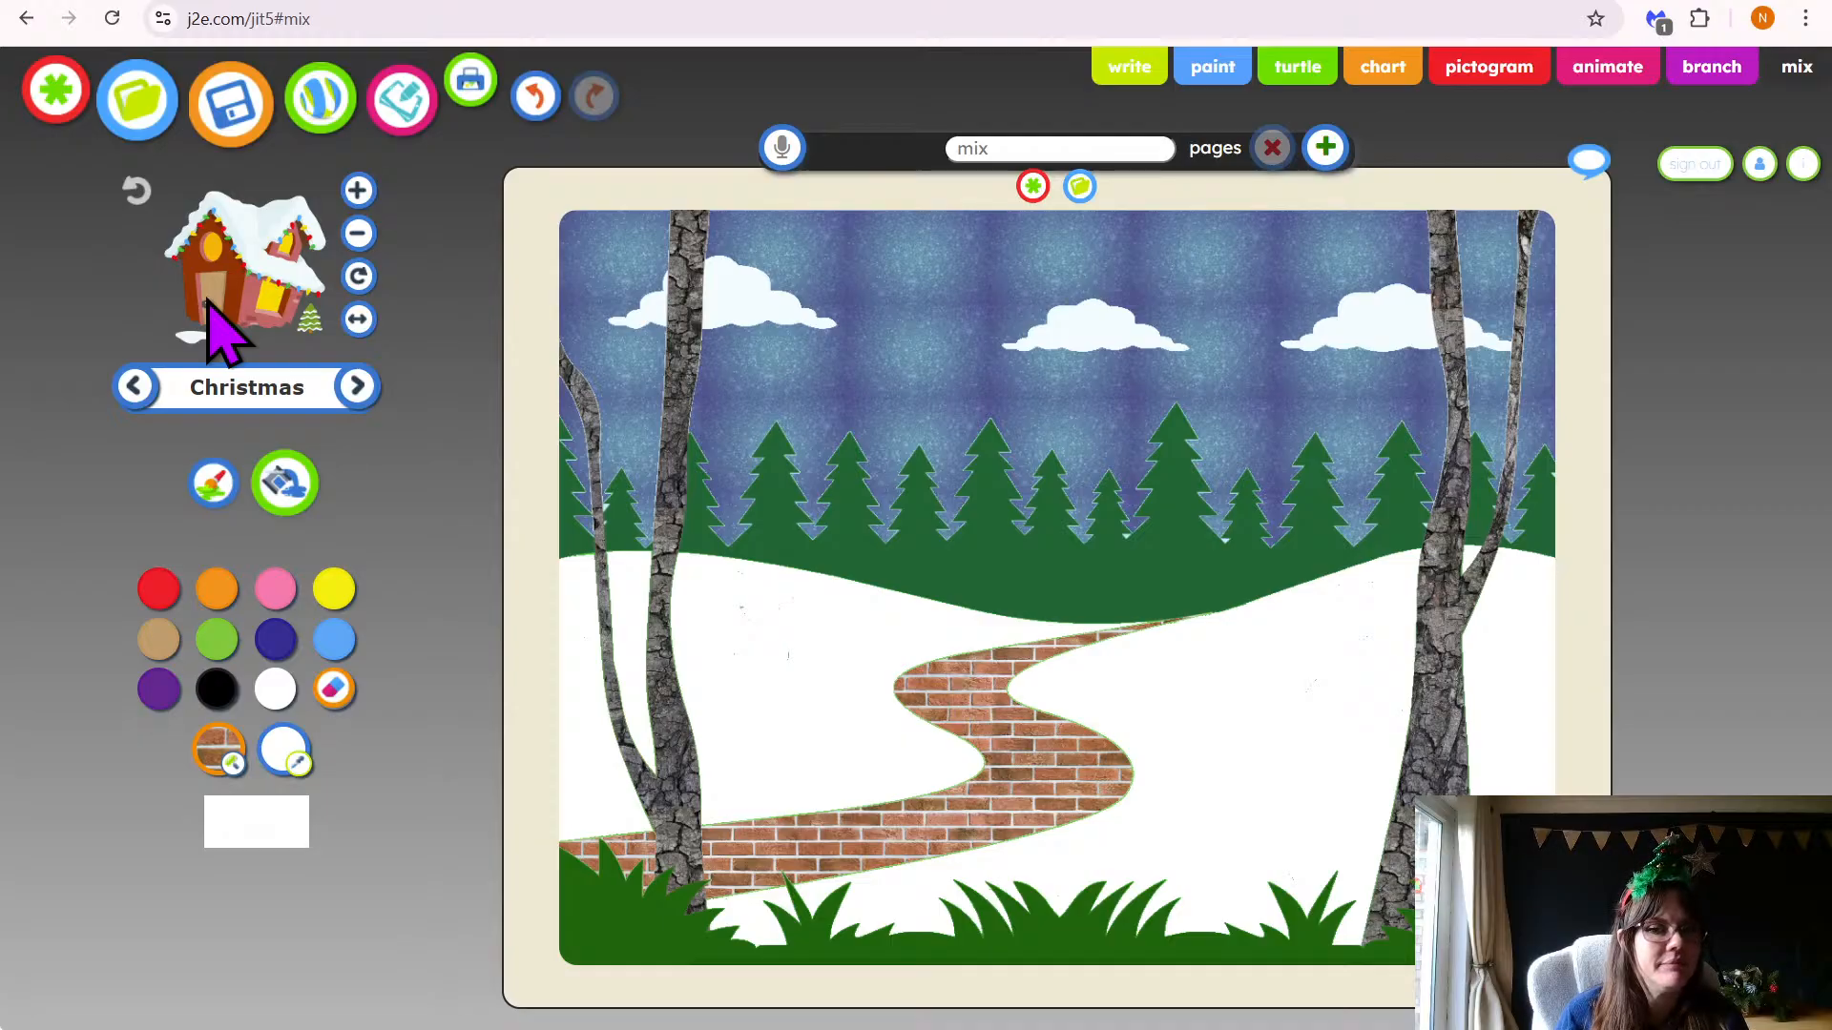
left_click(361, 190)
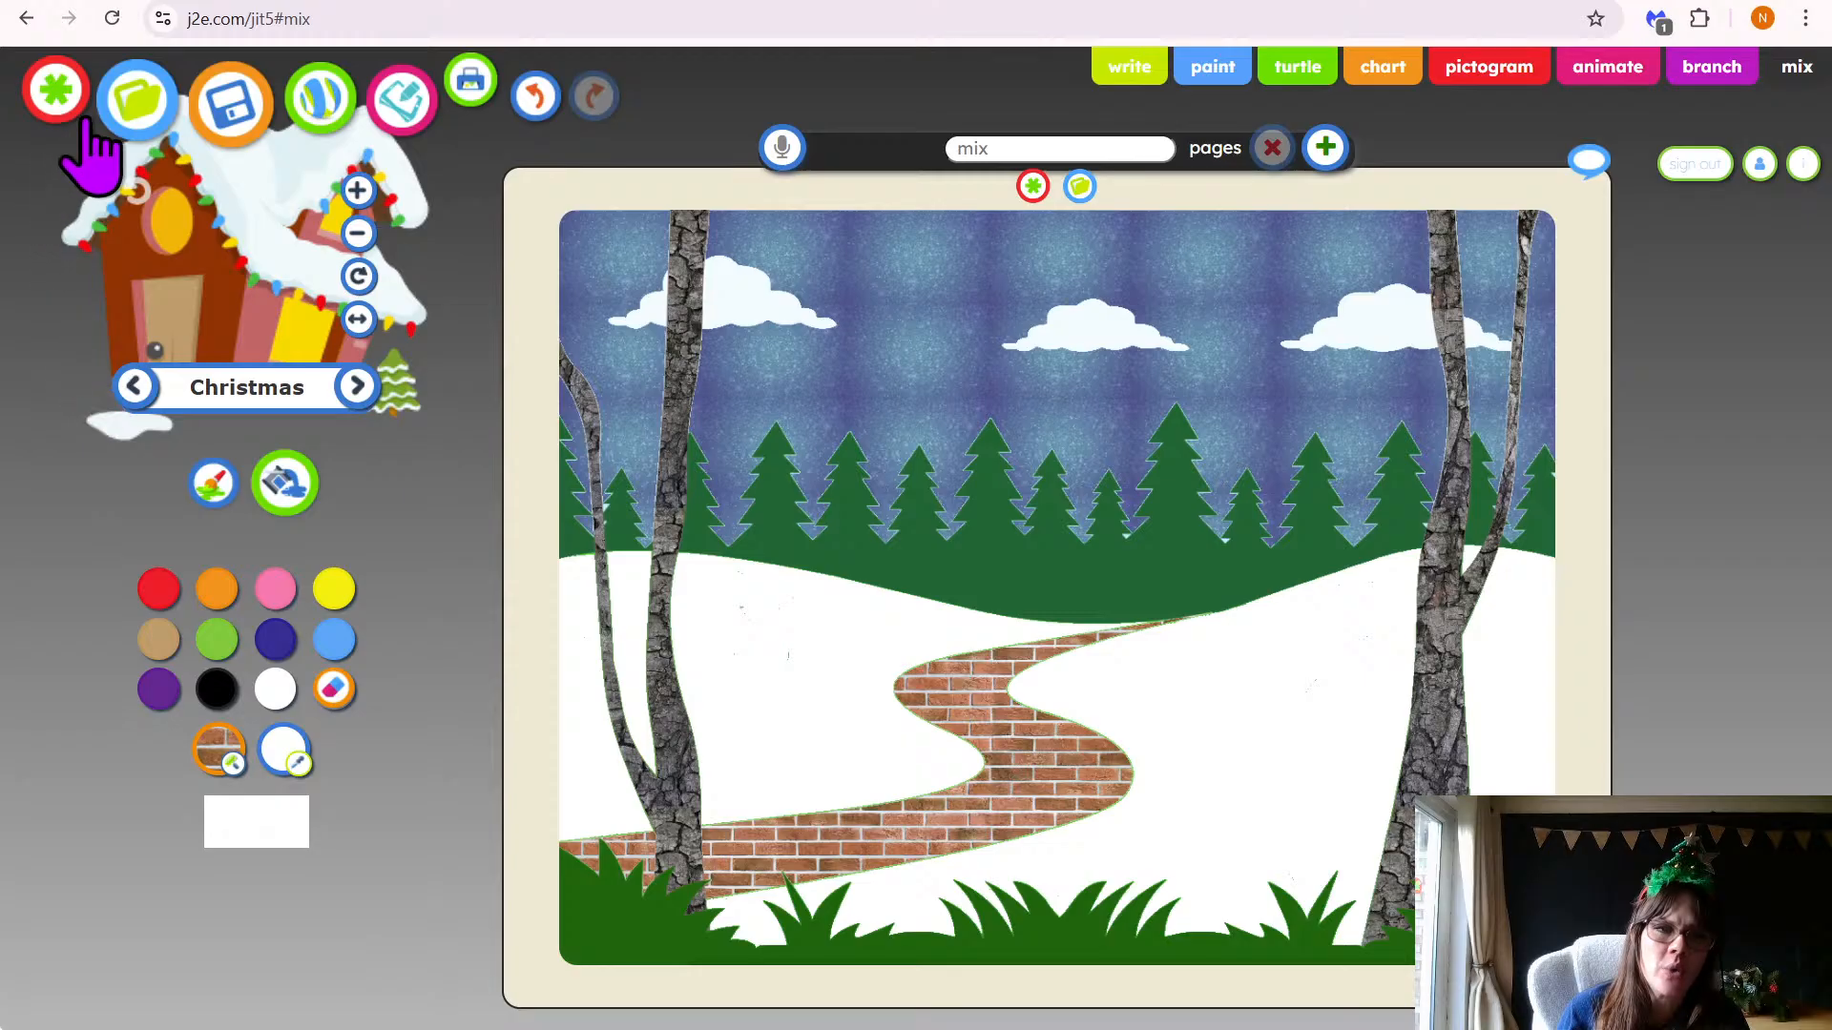
left_click(234, 246)
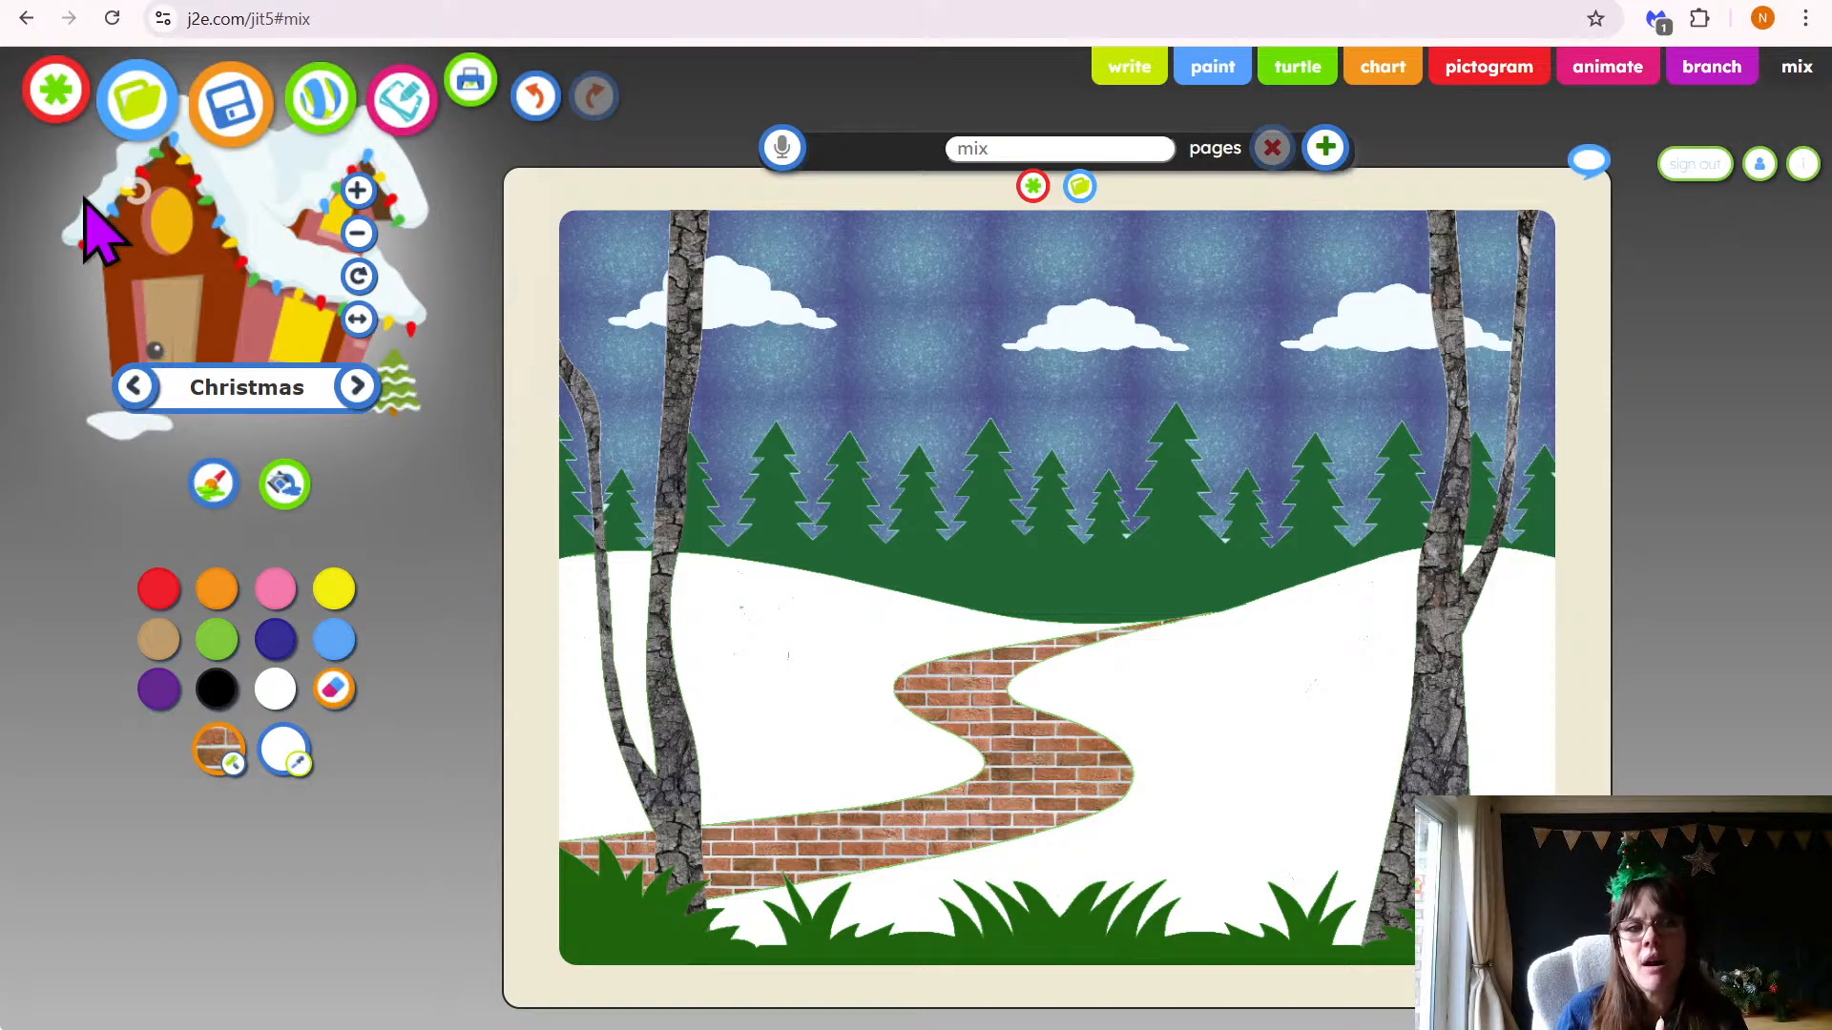
left_click_drag(250, 338, 1106, 591)
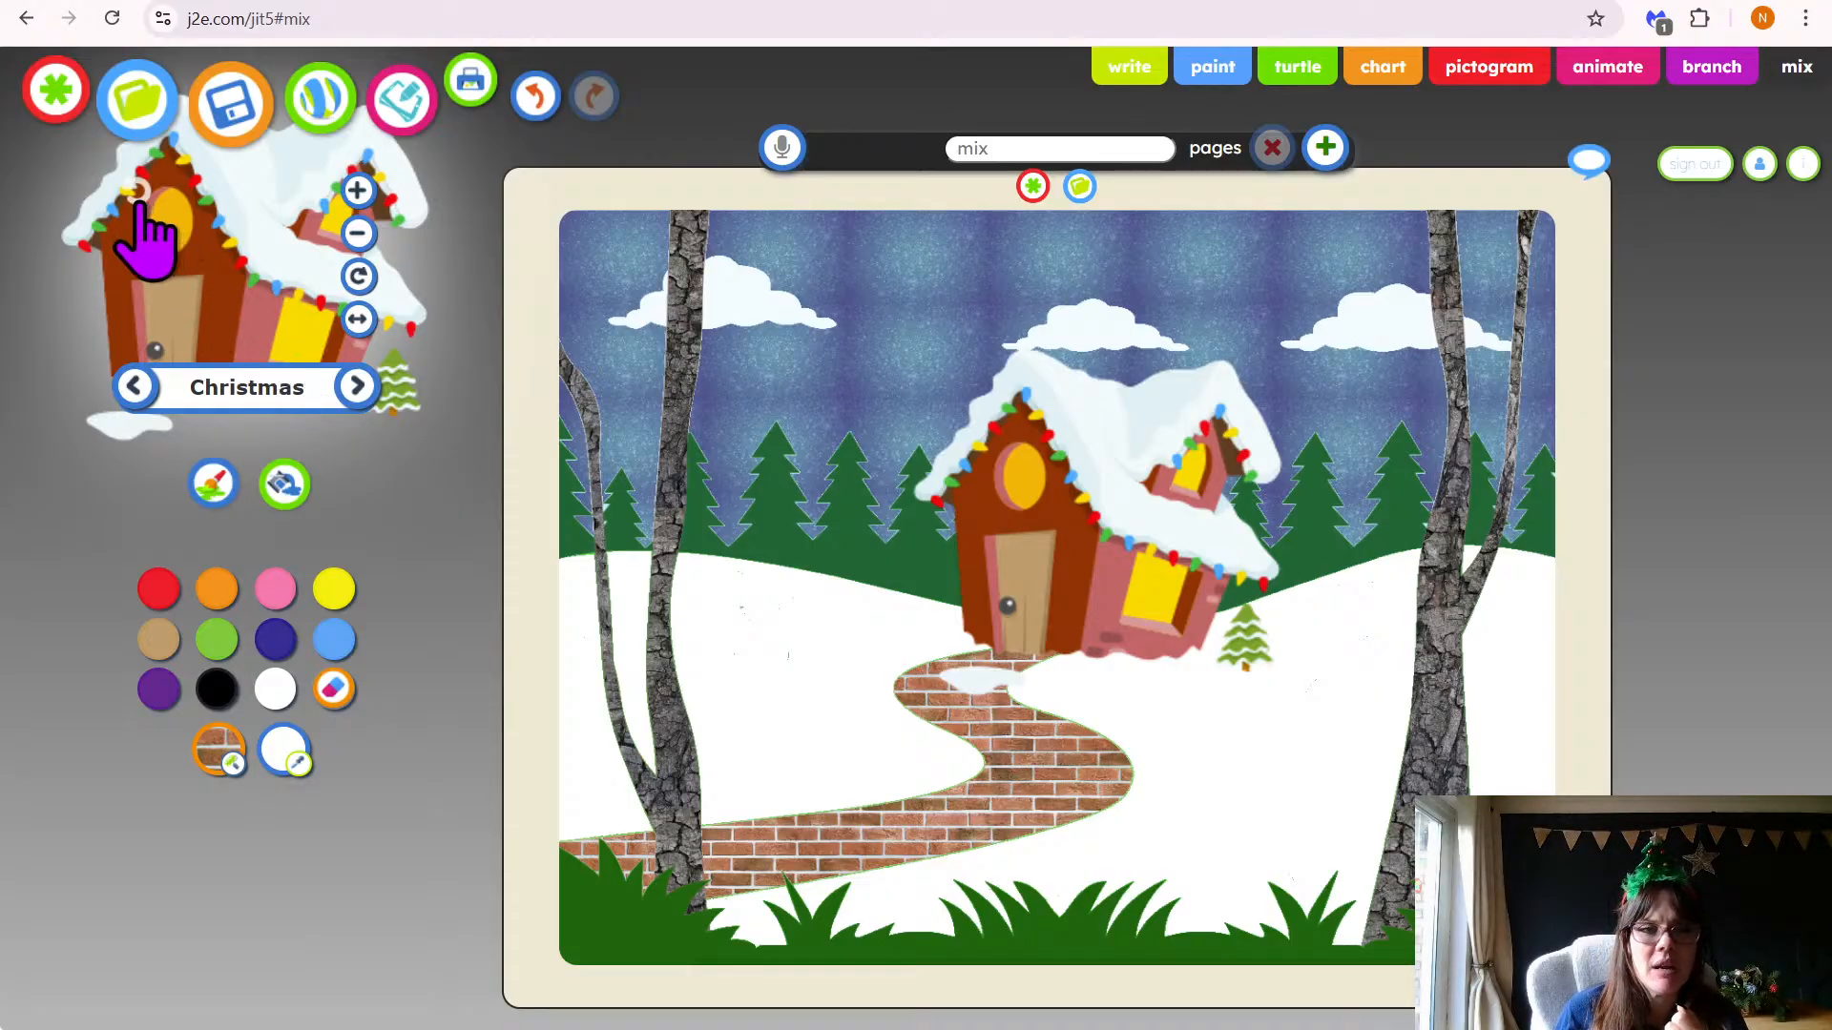
Reset the house picture to its original size and direction
scroll(140, 202, "up", 2)
scroll(141, 202, "up", 5)
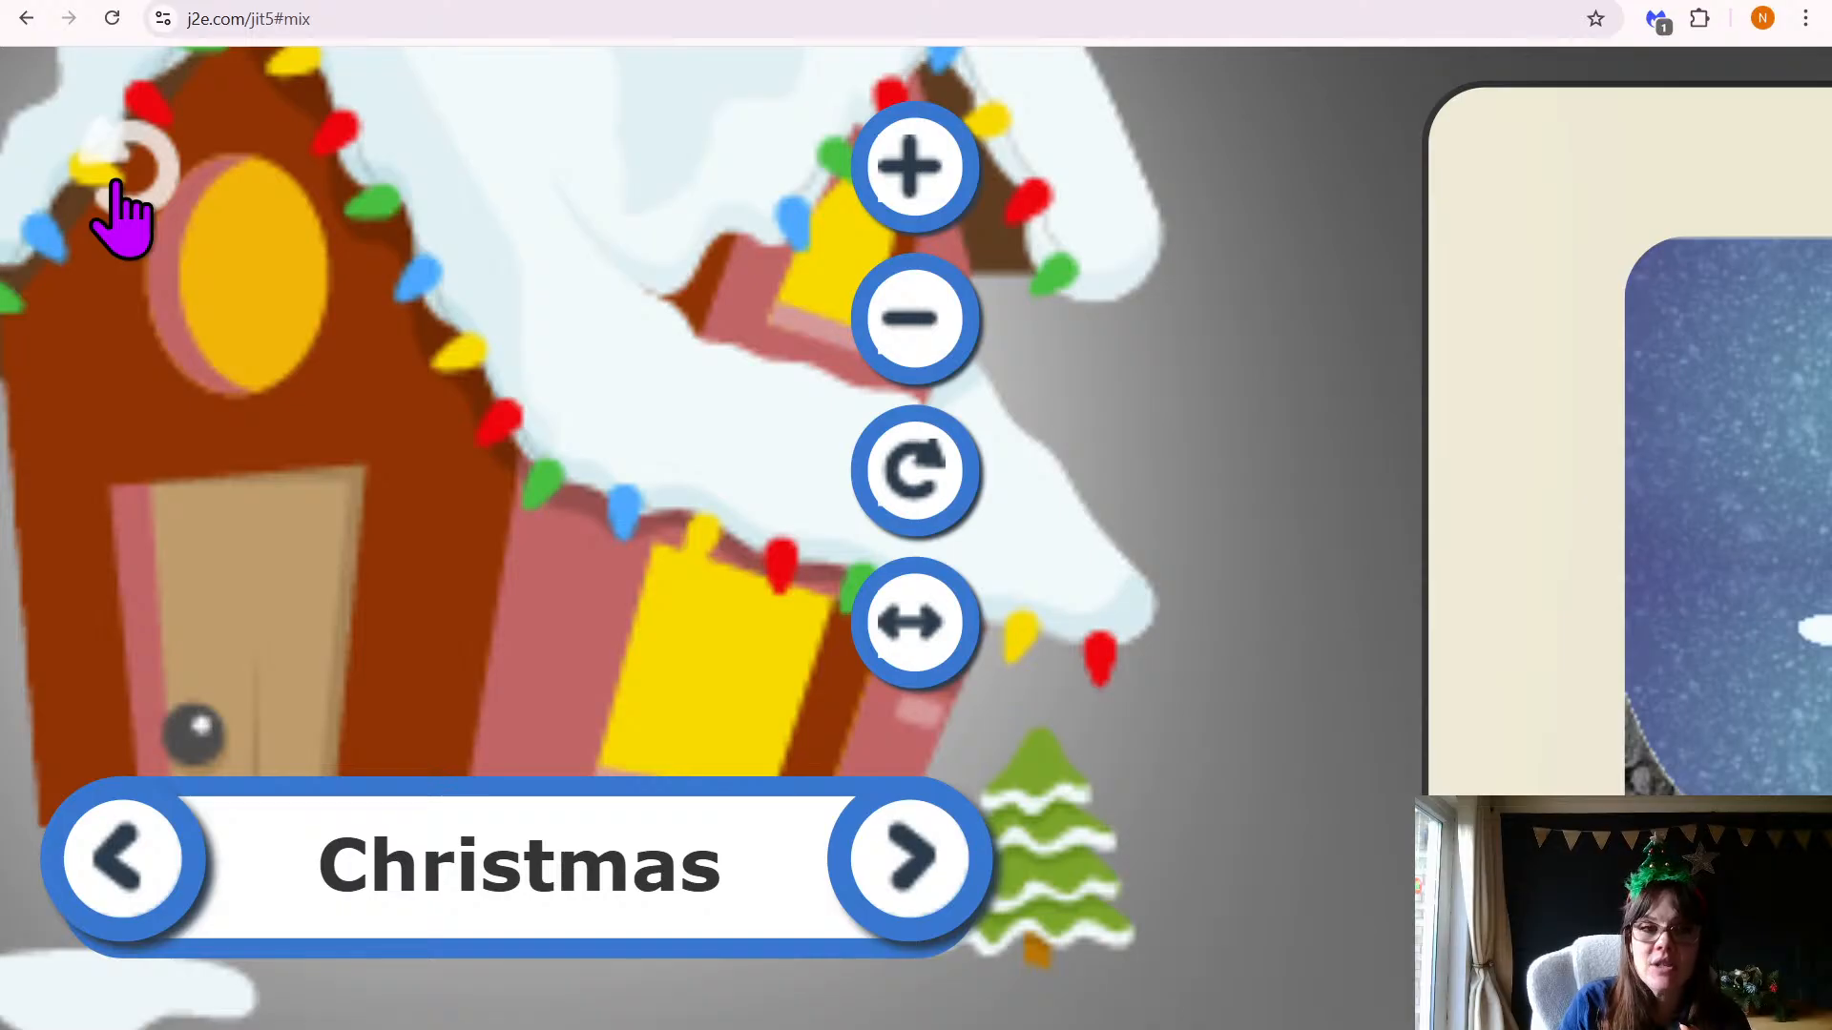
scroll(122, 215, "down", 7)
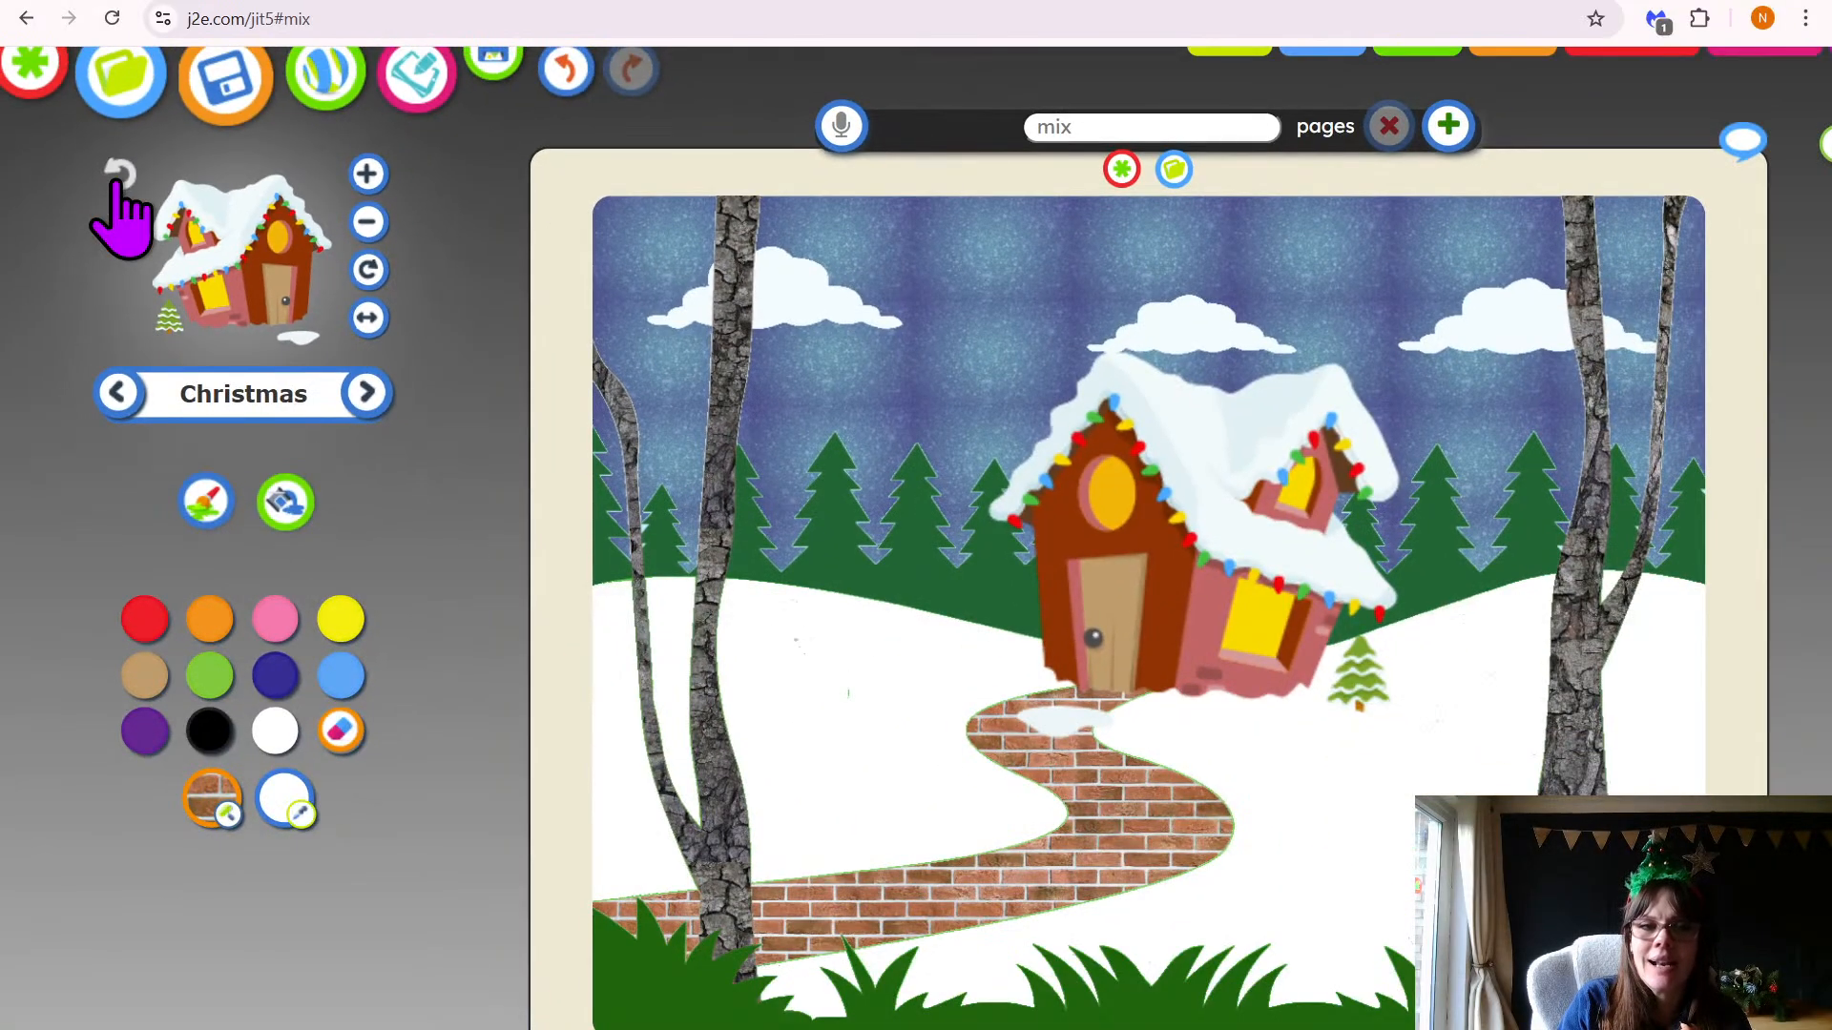
scroll(123, 214, "down", 2)
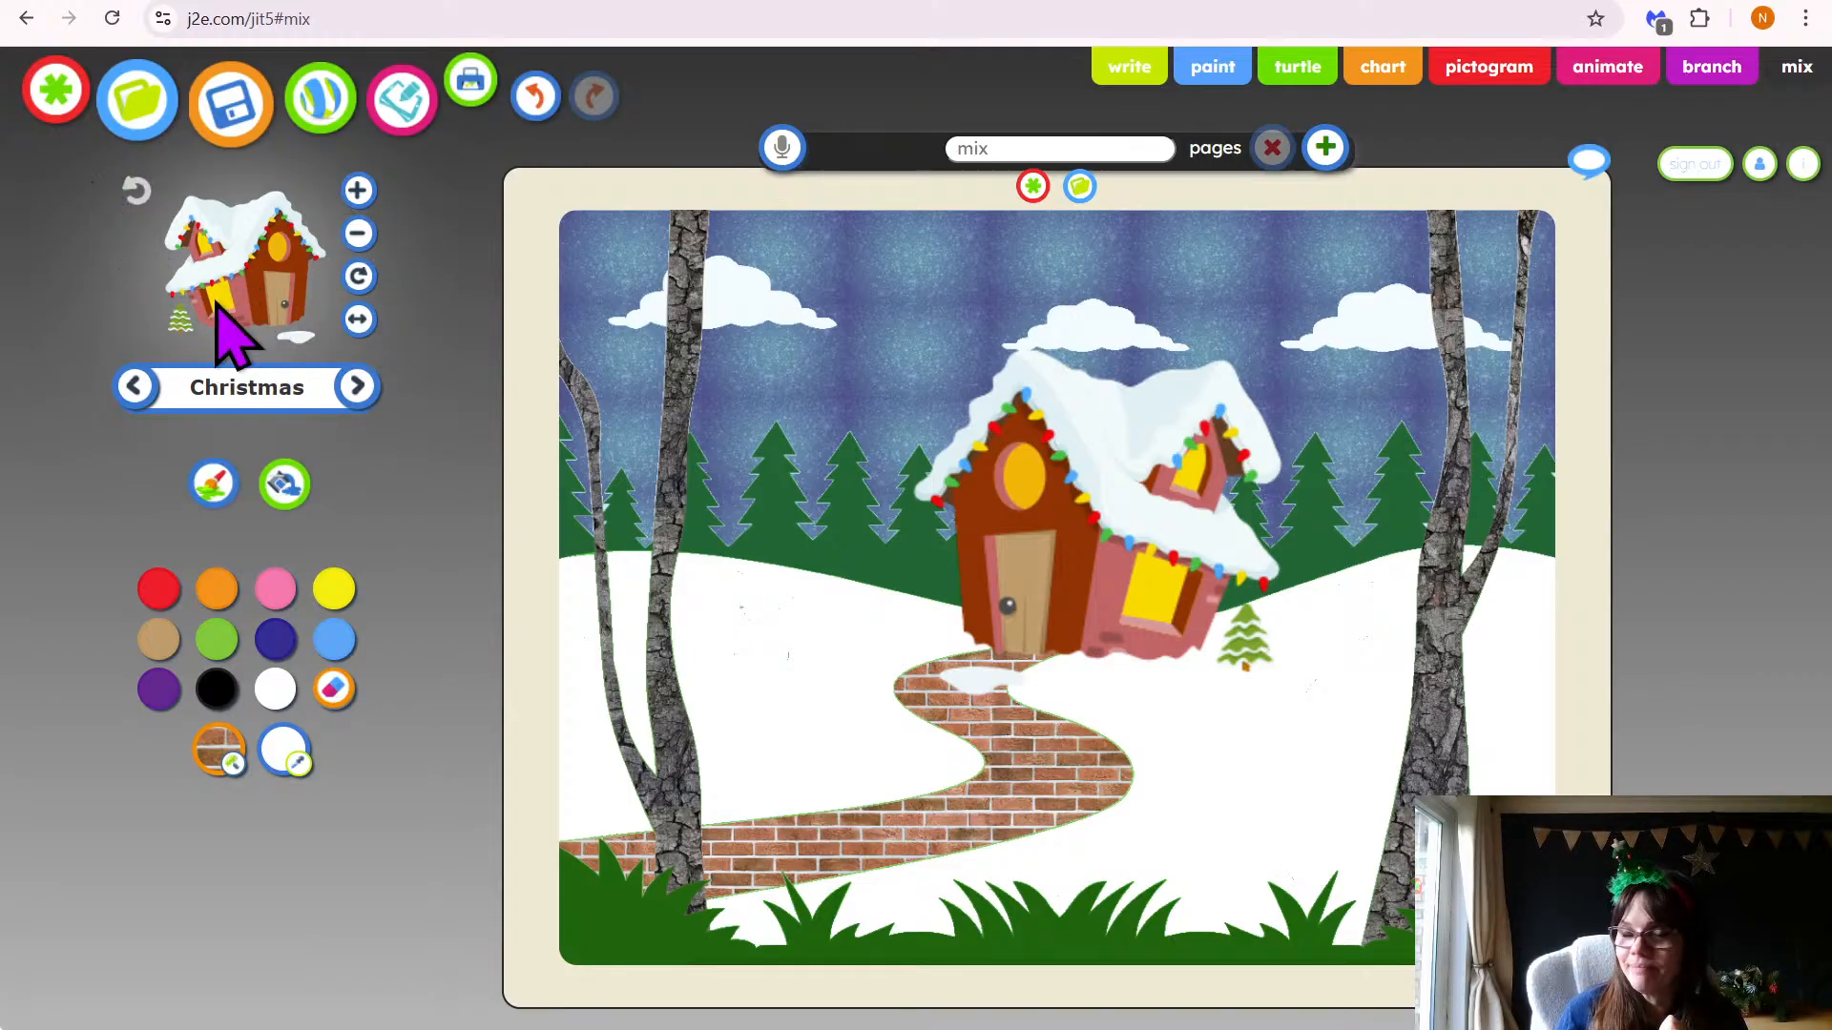
Choose the Santa sleigh with reindeer picture, shrink it and place it in the sky above the house, between the right-hand clouds
left_click(358, 387)
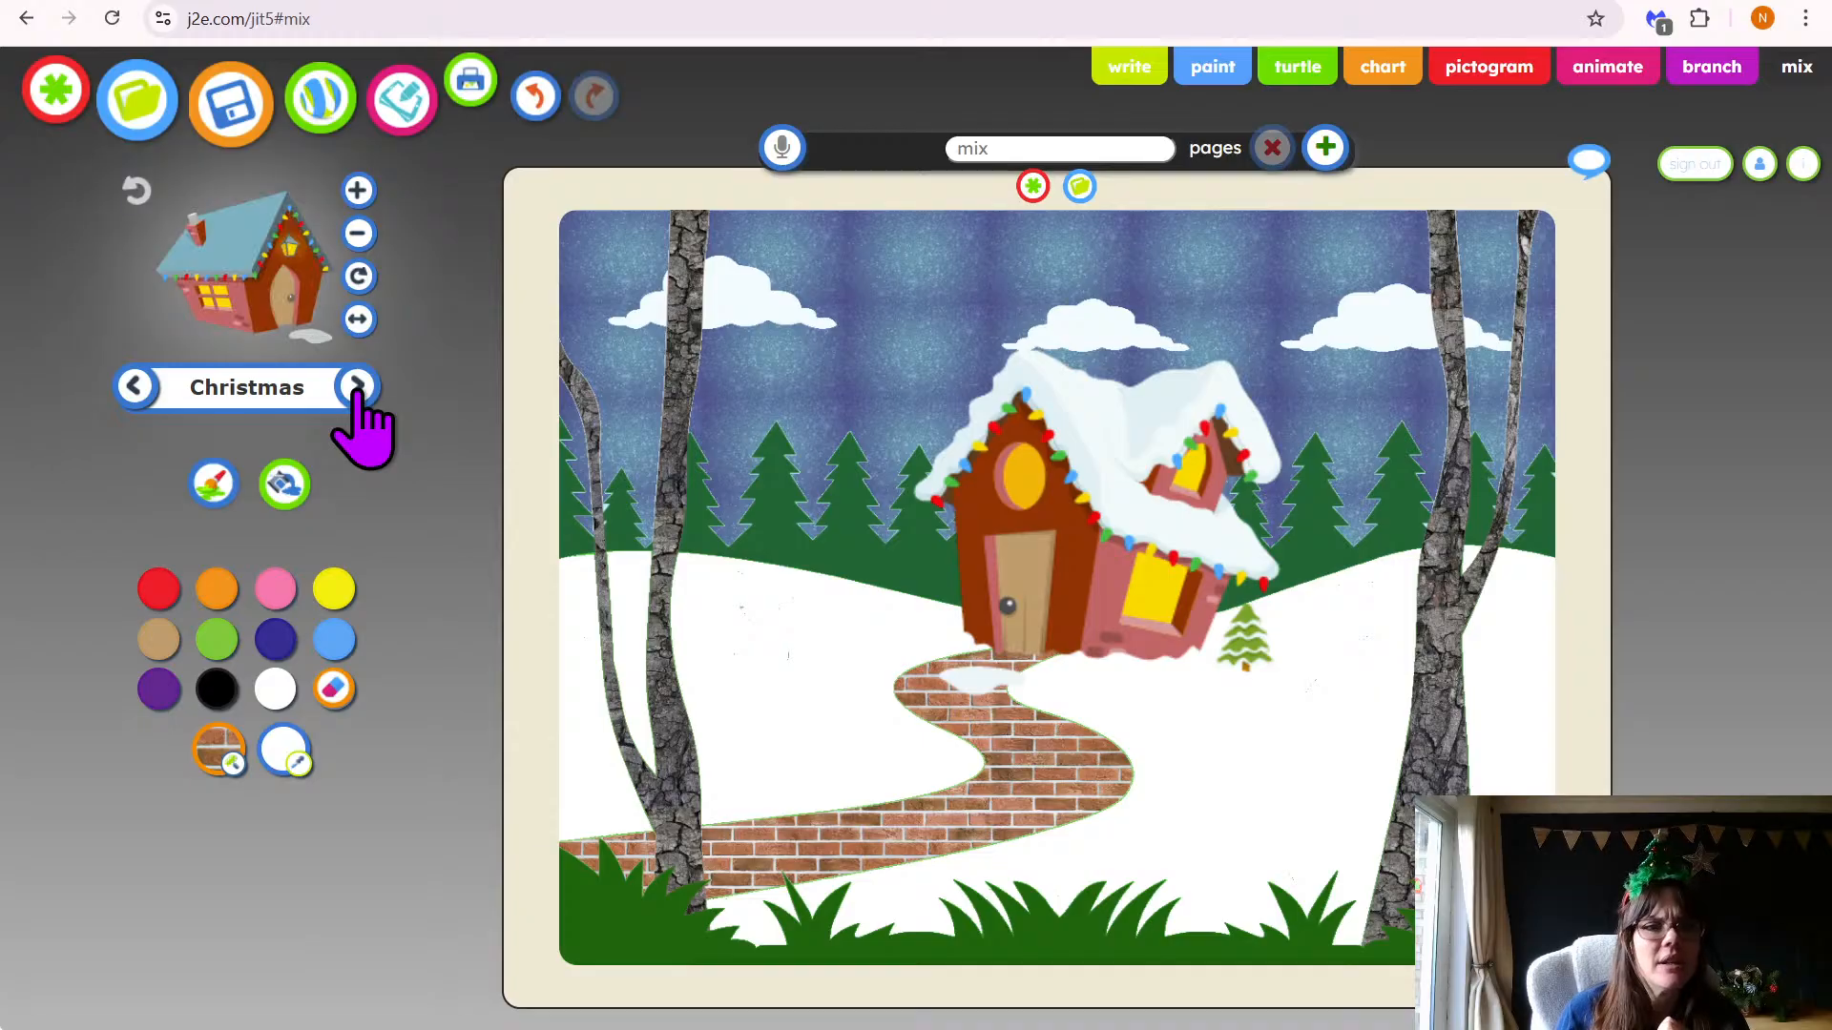
left_click(358, 388)
left_click(358, 388)
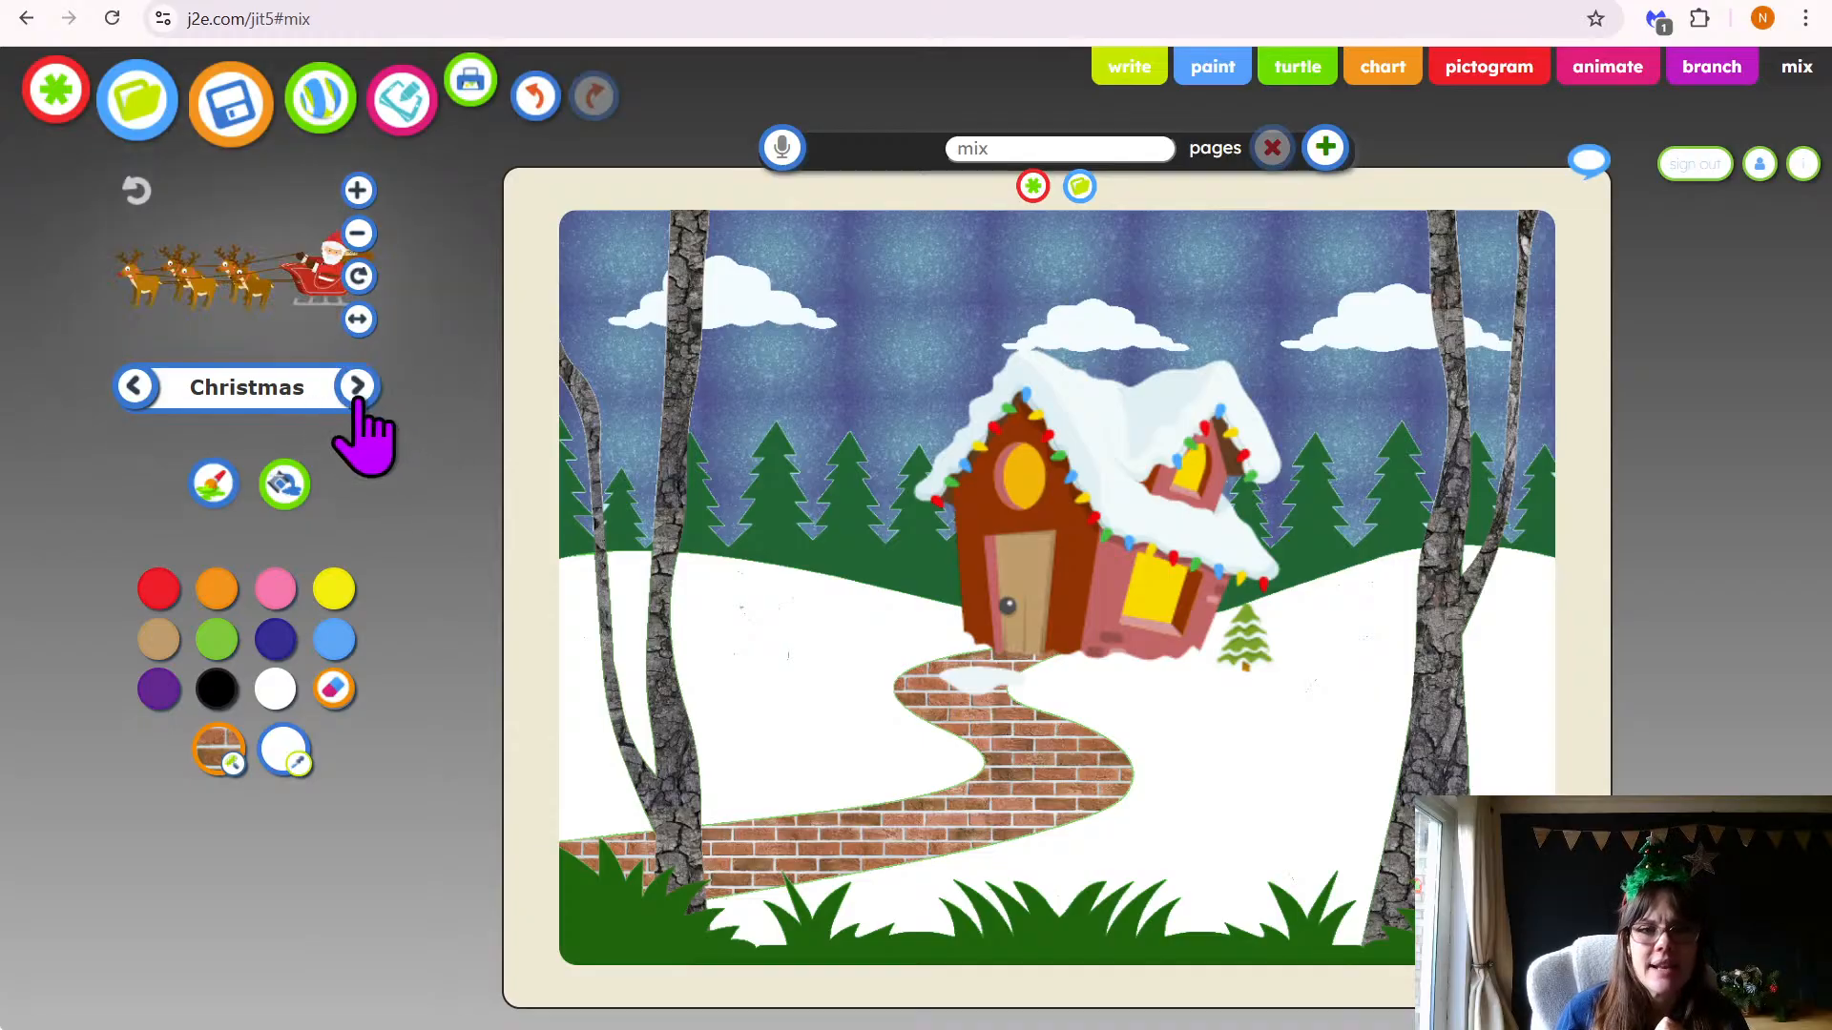
left_click(358, 233)
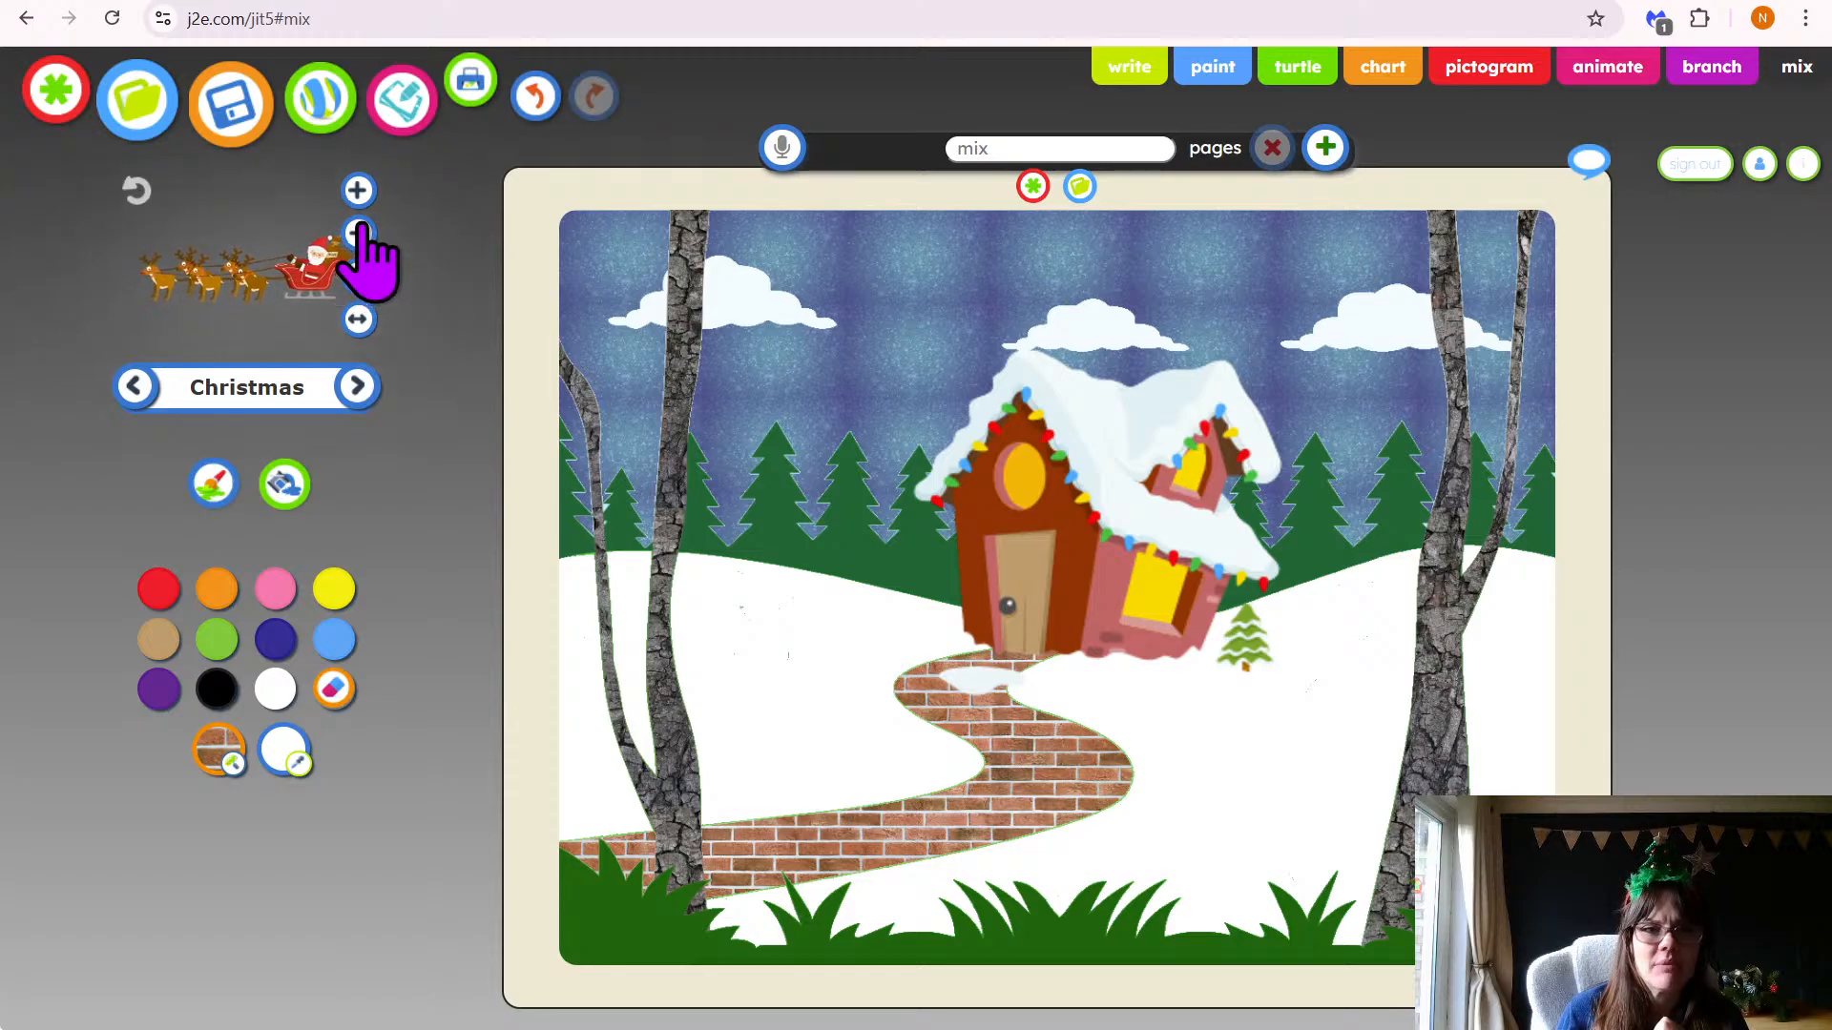
left_click(365, 233)
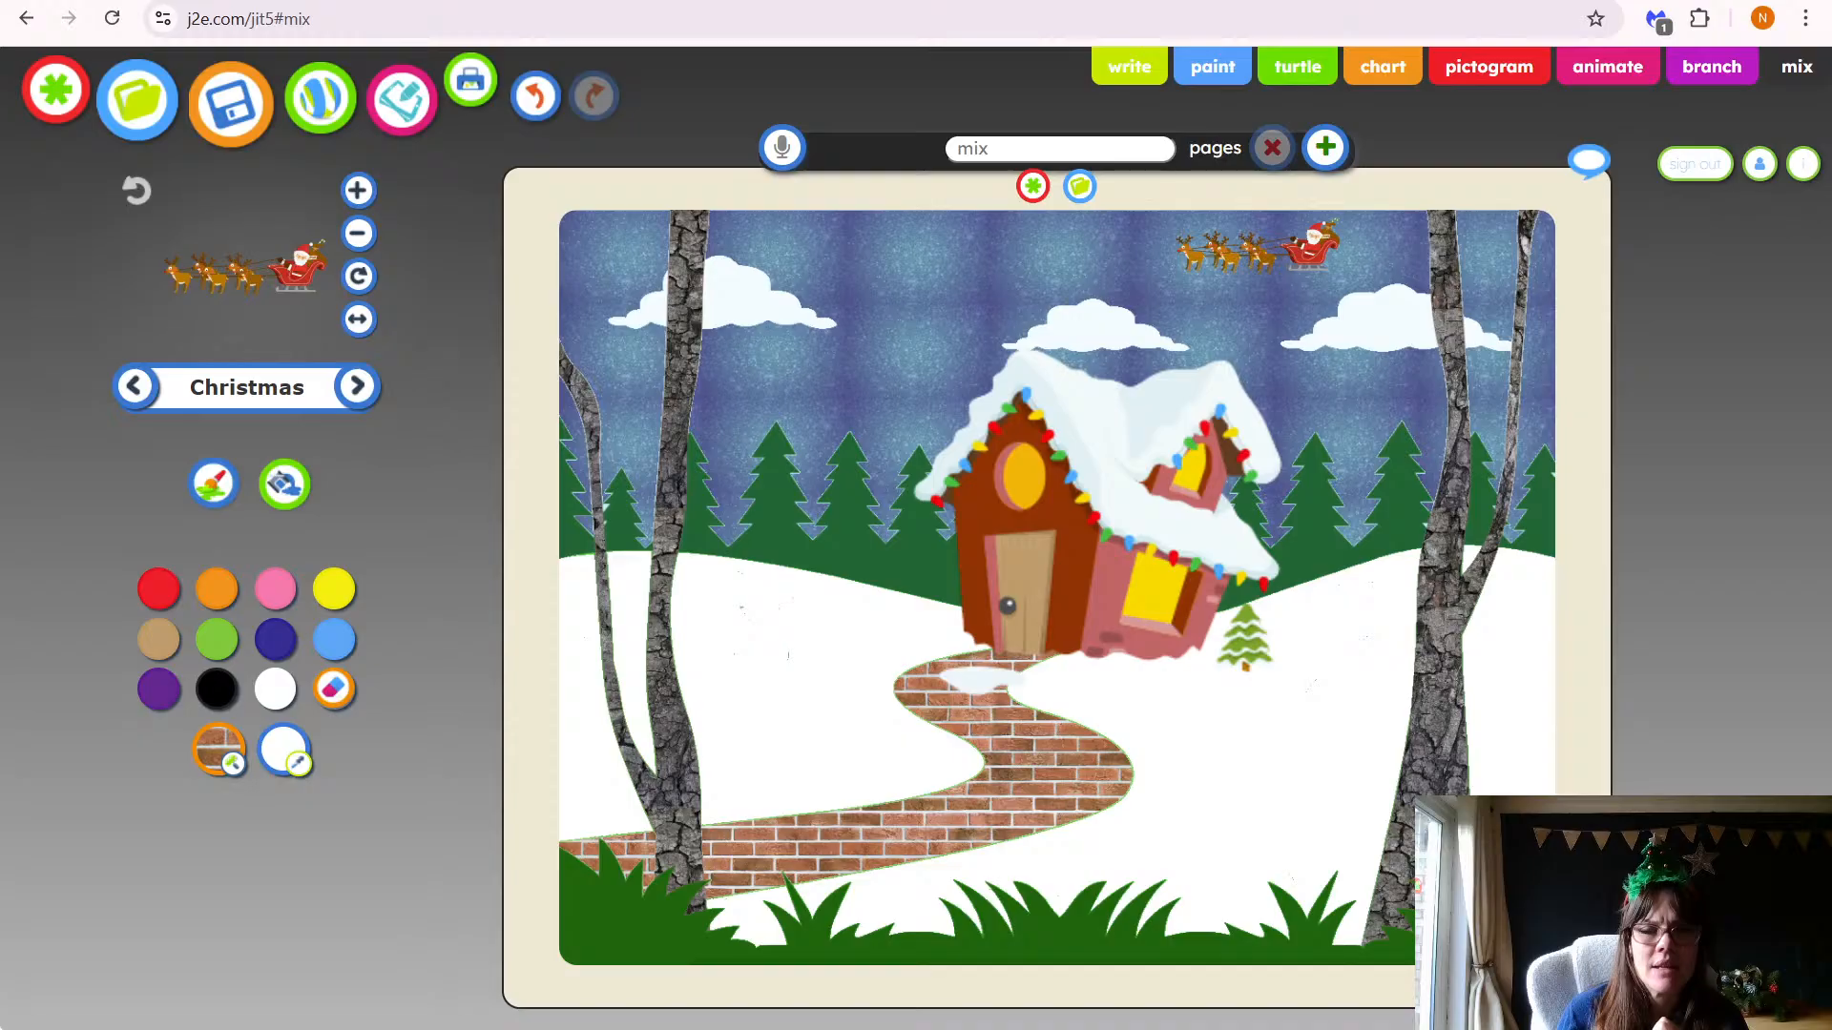
left_click(1258, 246)
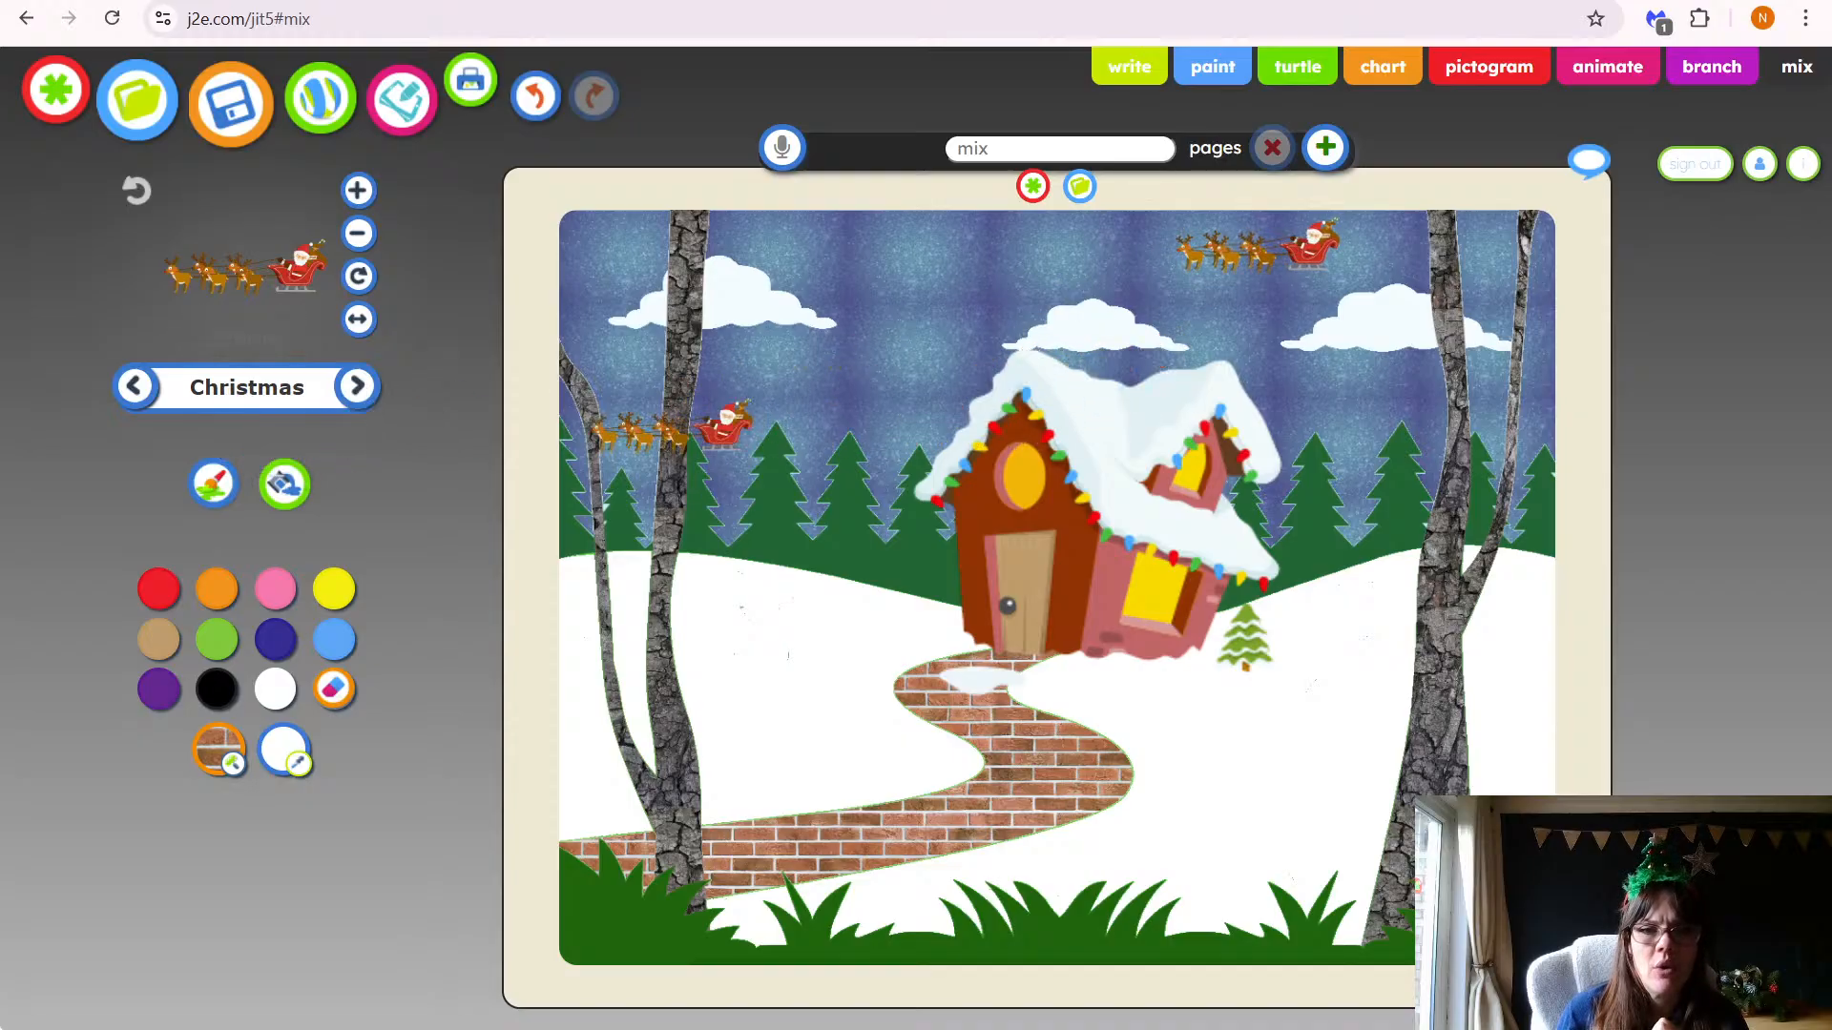
Choose the decorated Christmas tree, enlarge it and place one on each side of the brick path
left_click(356, 386)
left_click(356, 387)
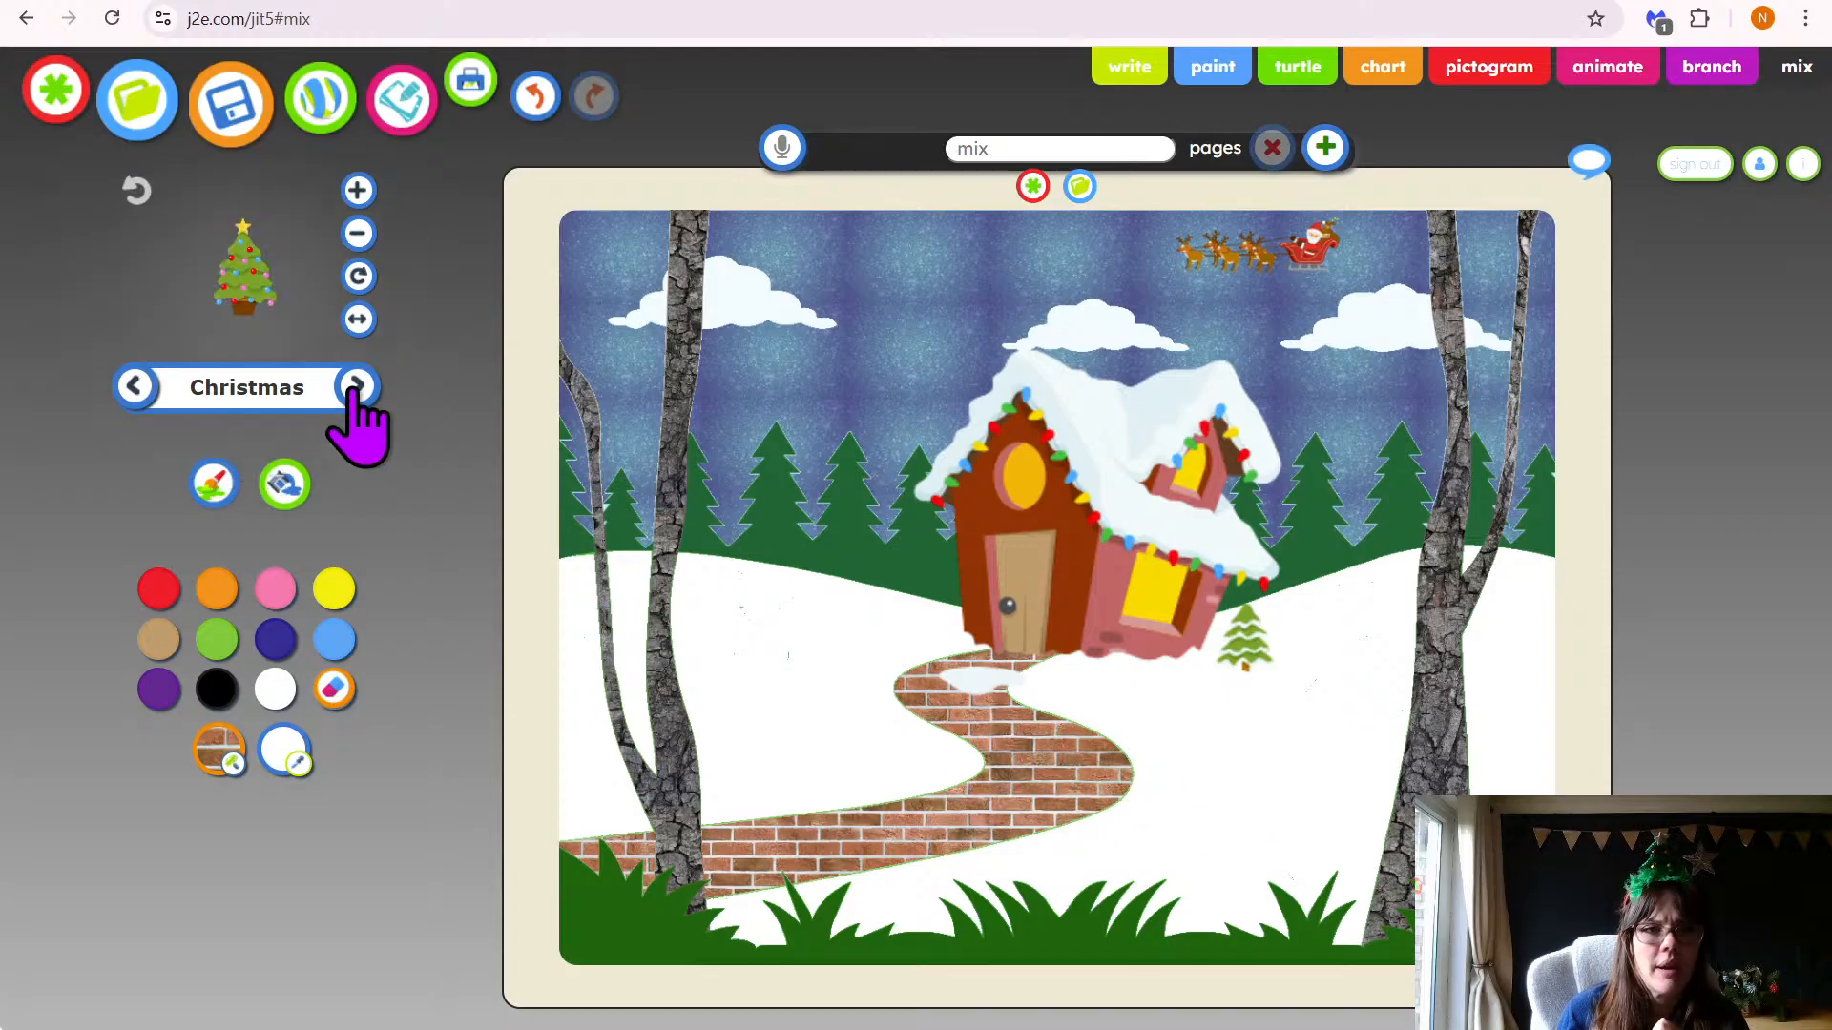
left_click(358, 194)
left_click(357, 194)
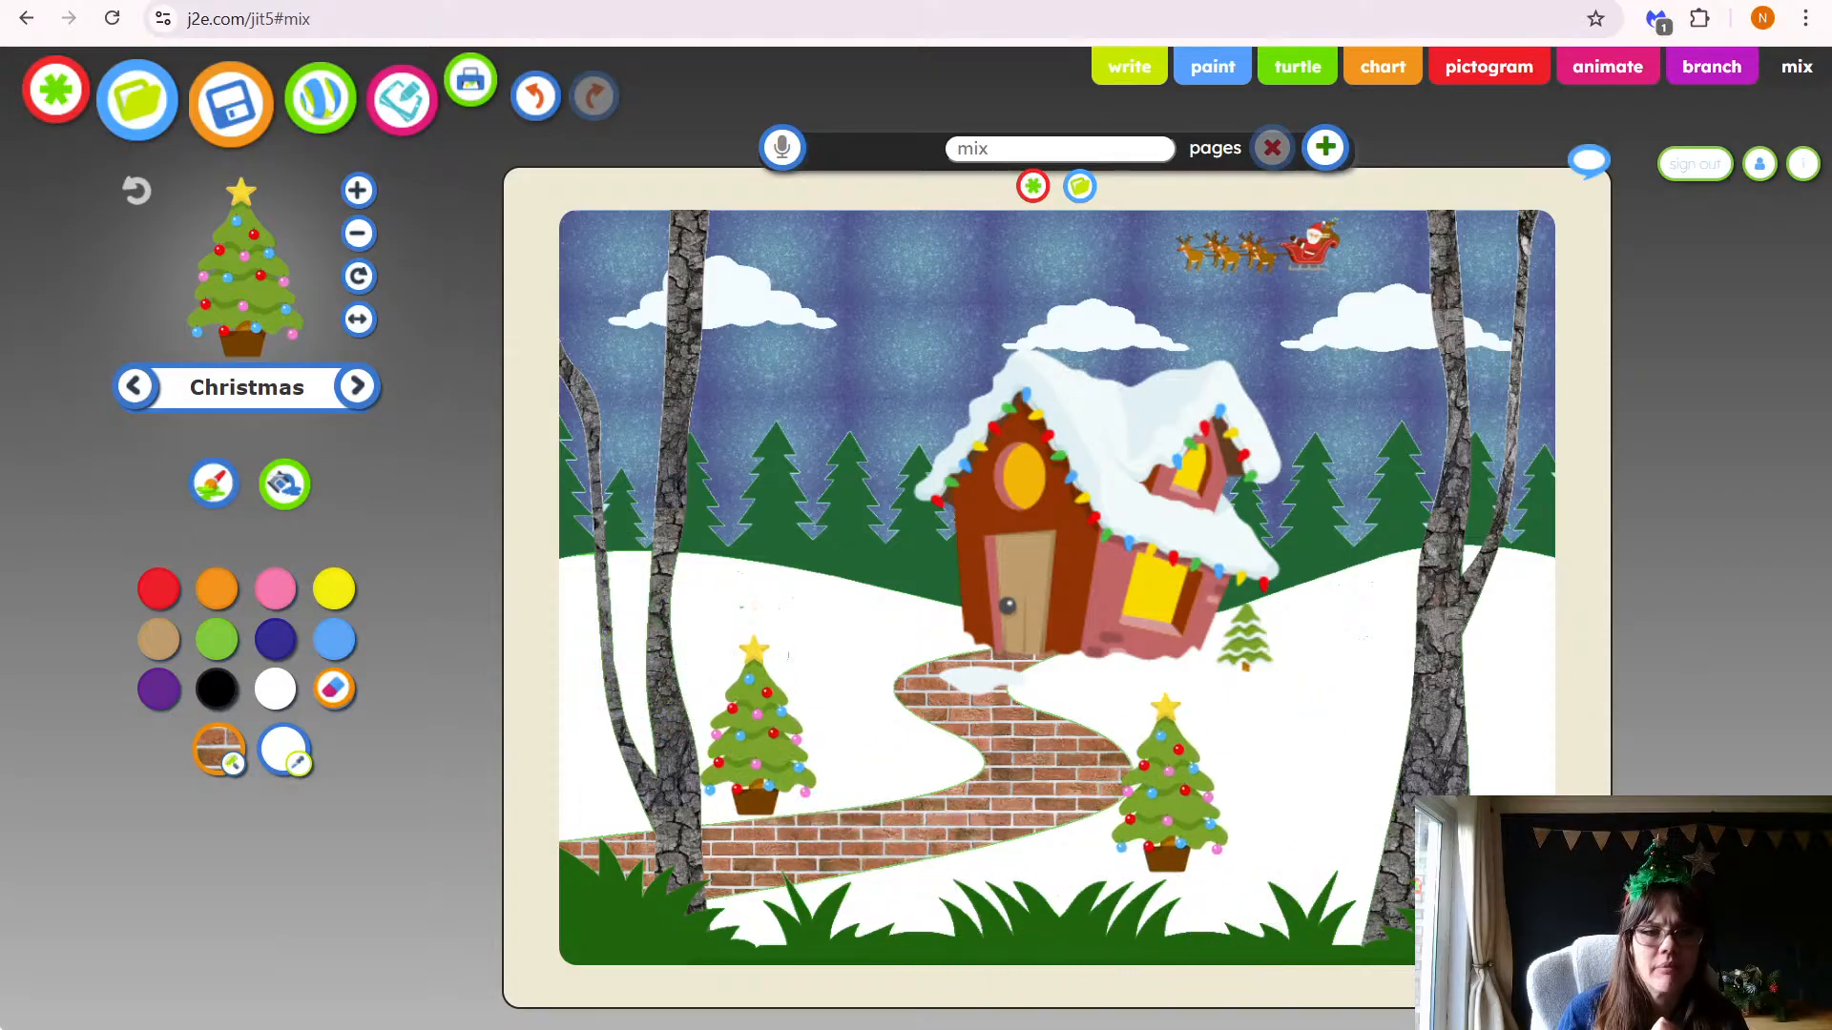
Shrink the green-suited boy elf and place him left of the house, and put the green girl elf by the door and beside the left Christmas tree
left_click(357, 386)
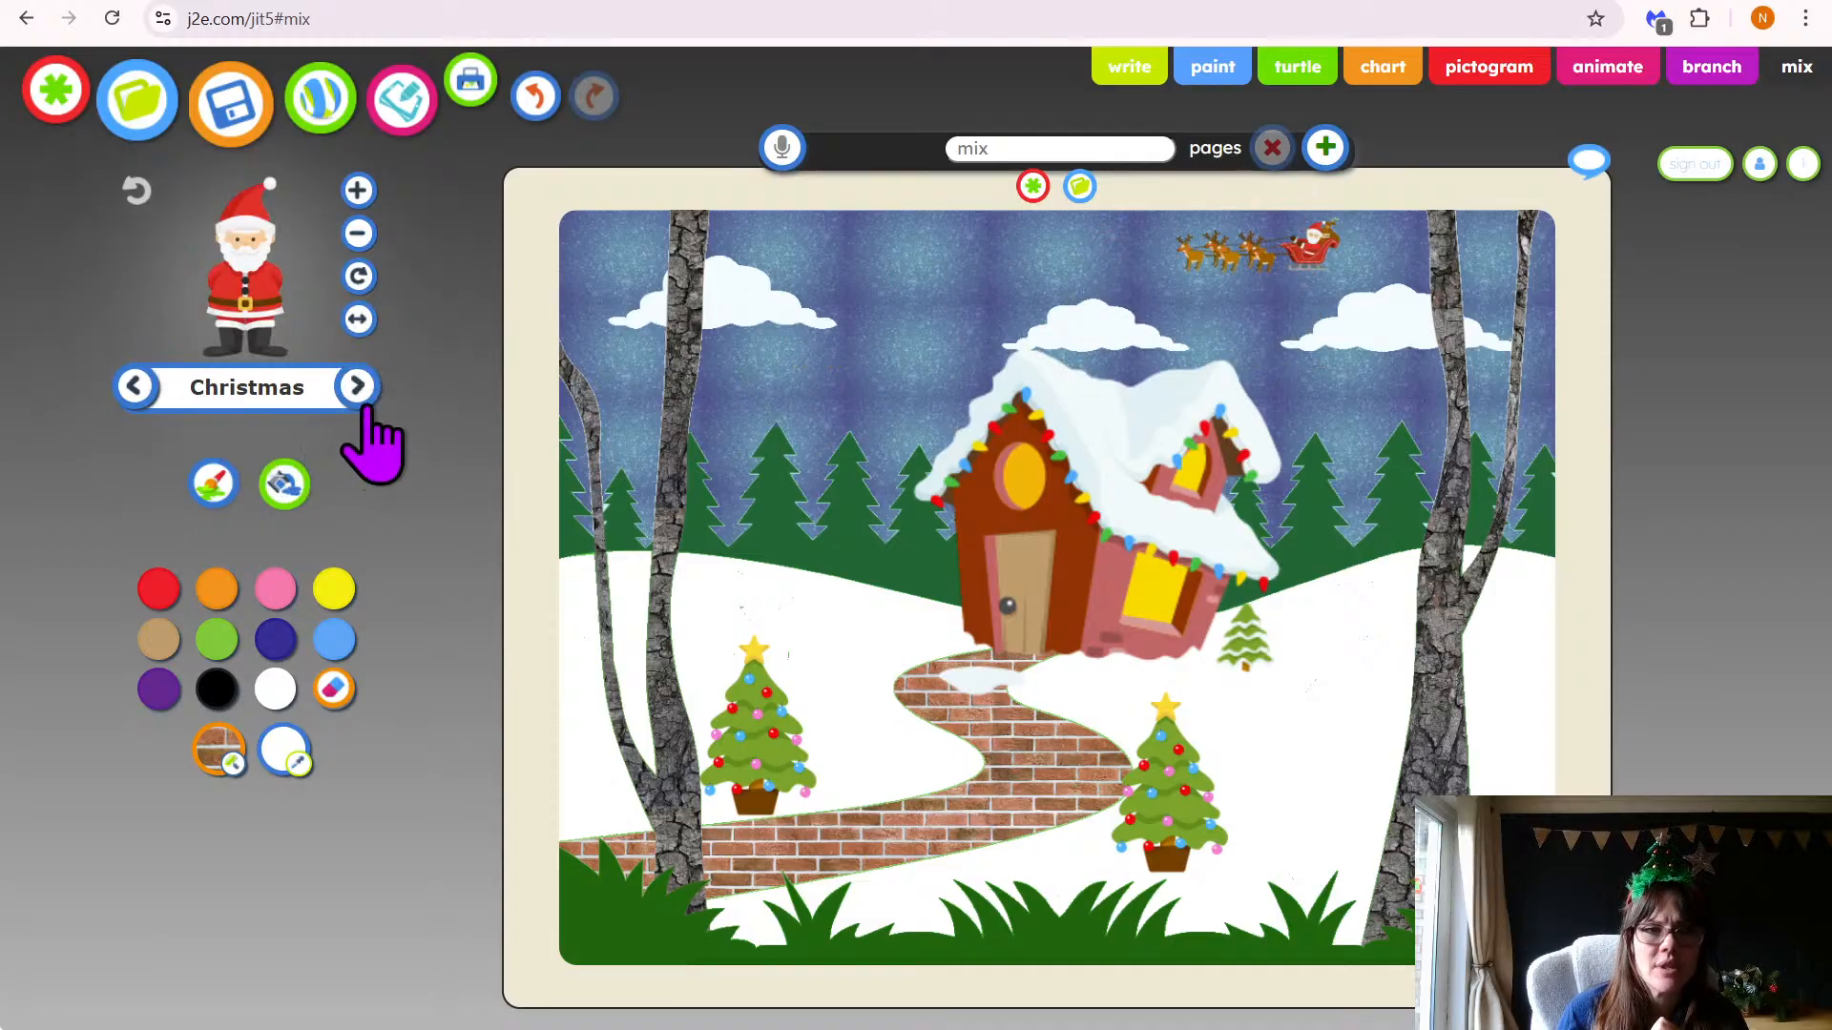
left_click(359, 392)
left_click(358, 233)
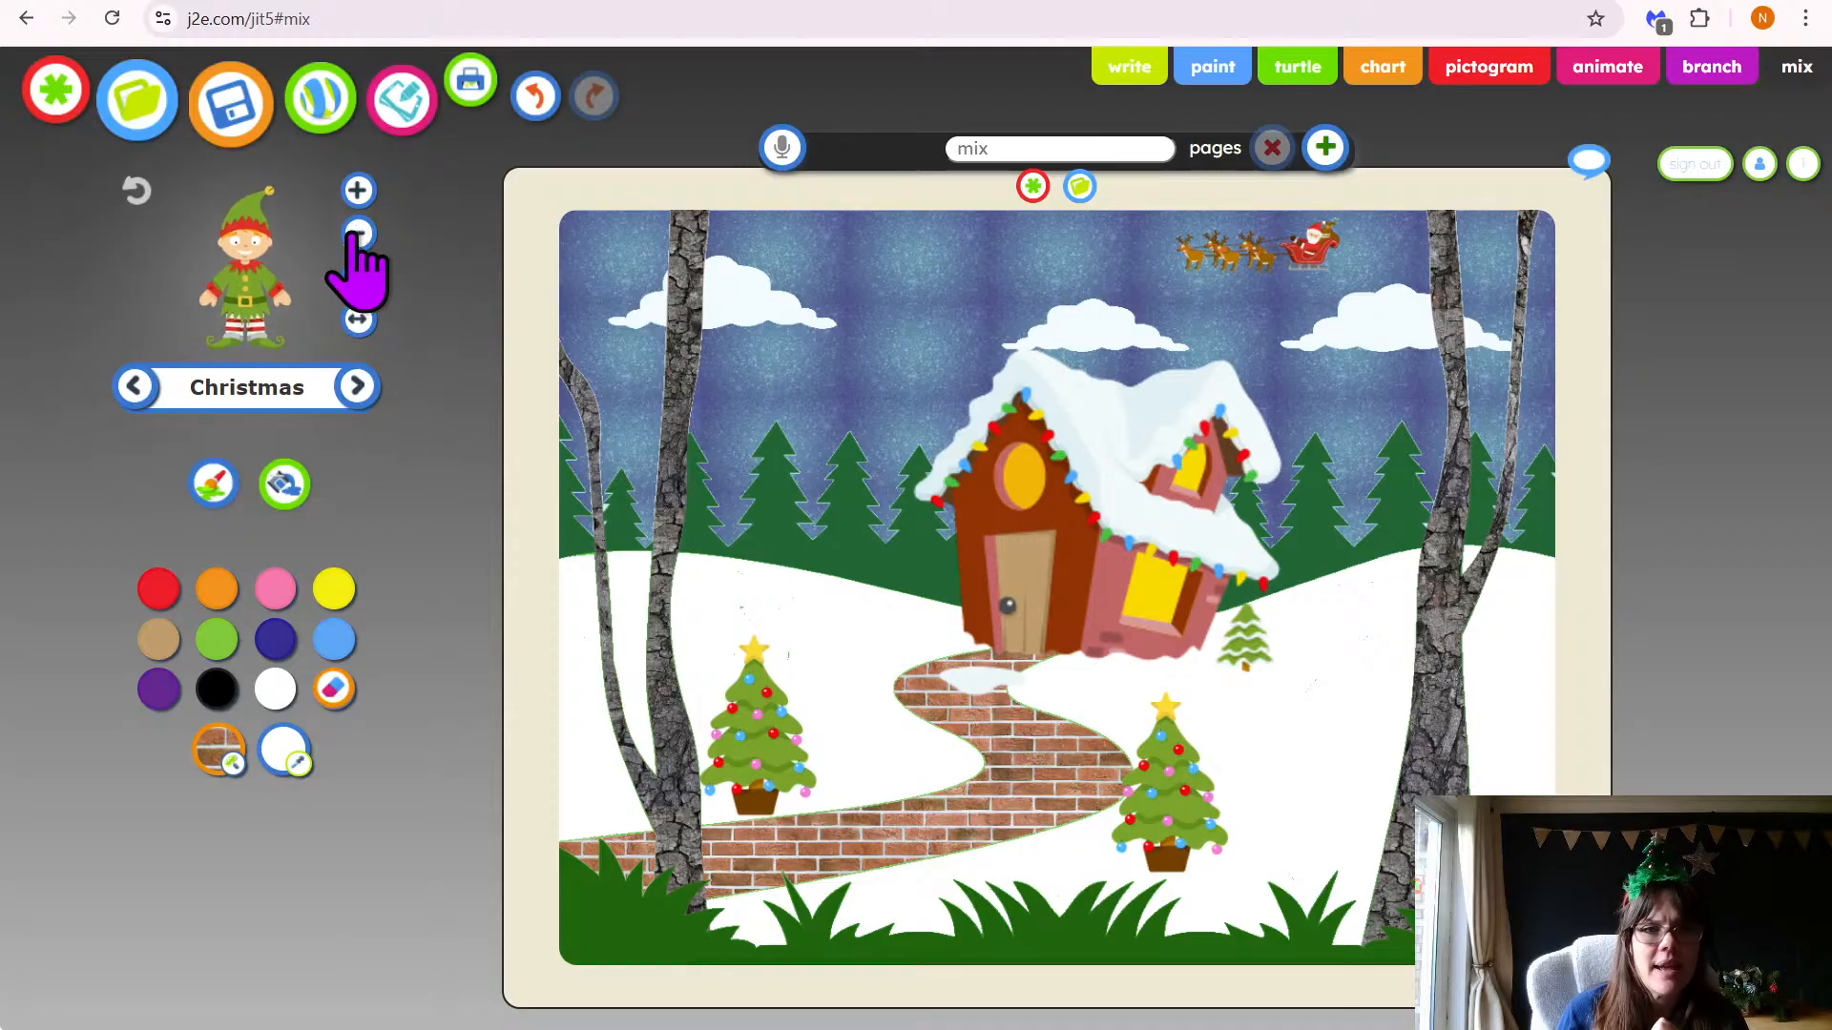
left_click(357, 233)
left_click(358, 233)
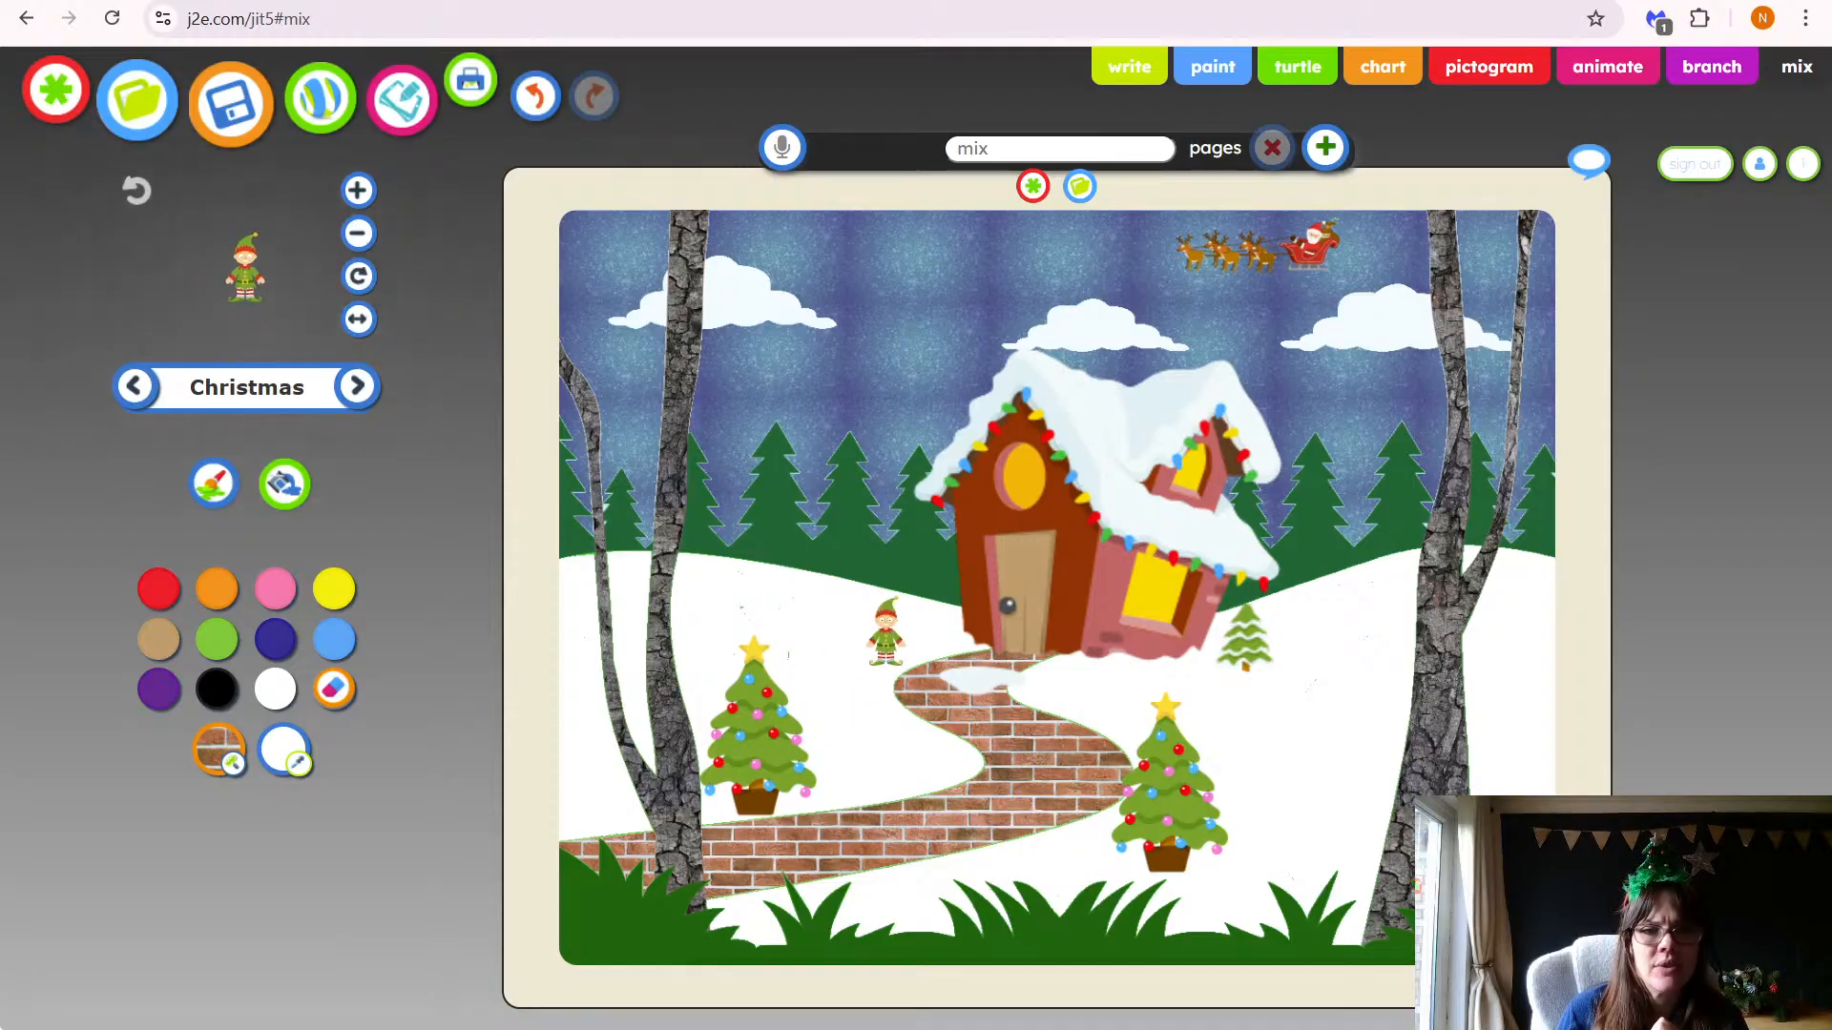
left_click(911, 632)
left_click(356, 386)
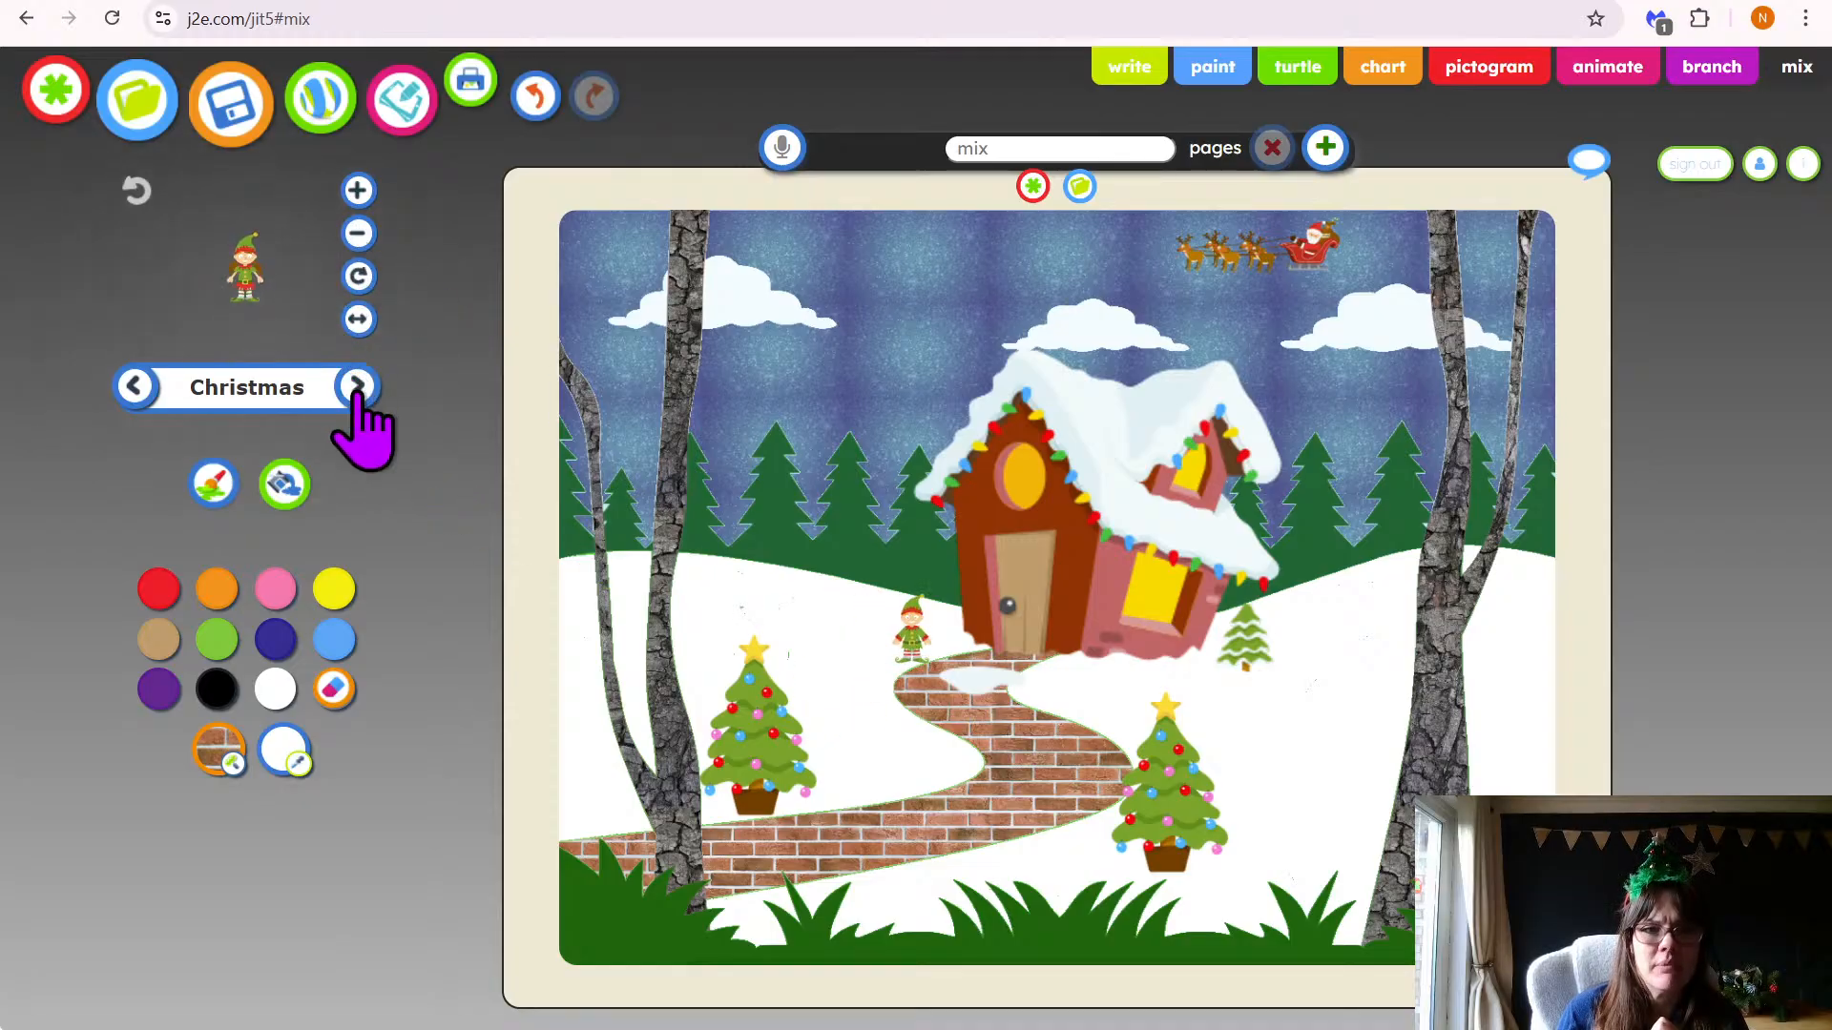
left_click(1046, 661)
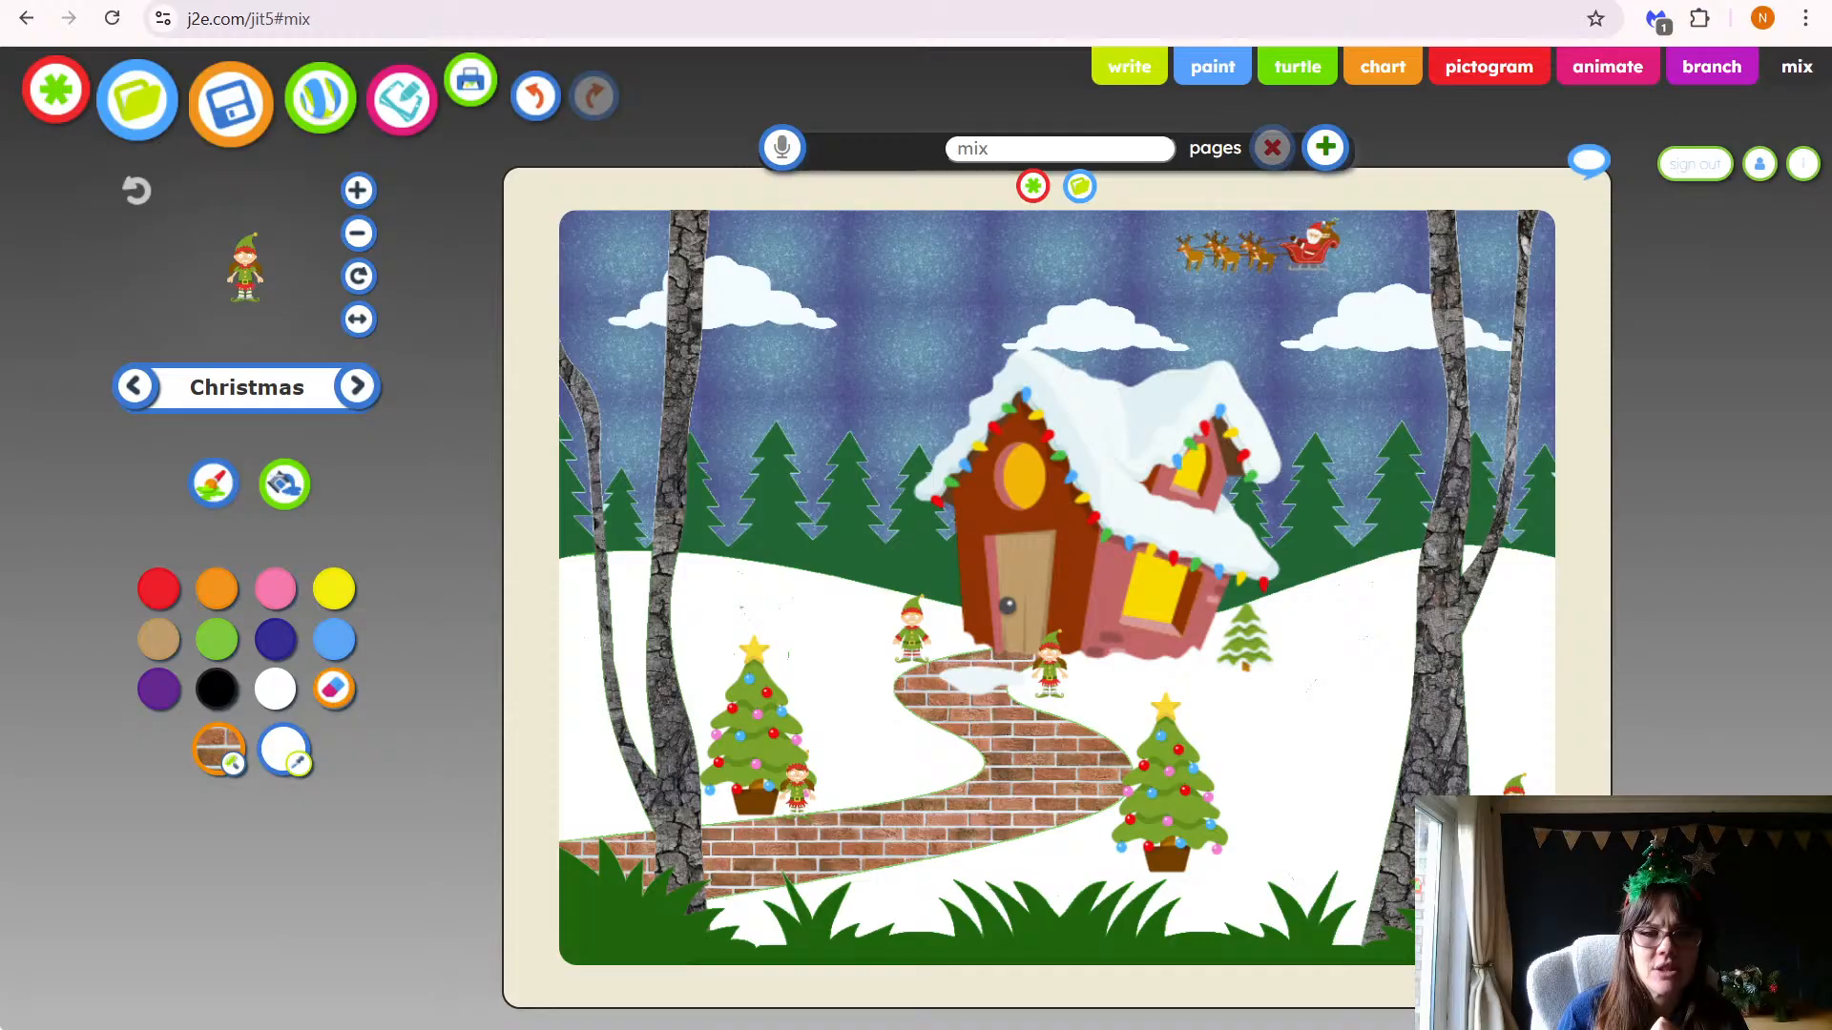
Place the red-suited elf beyond the left trunk and below the house's small pine, and select the red elf with yellow wings
left_click(357, 389)
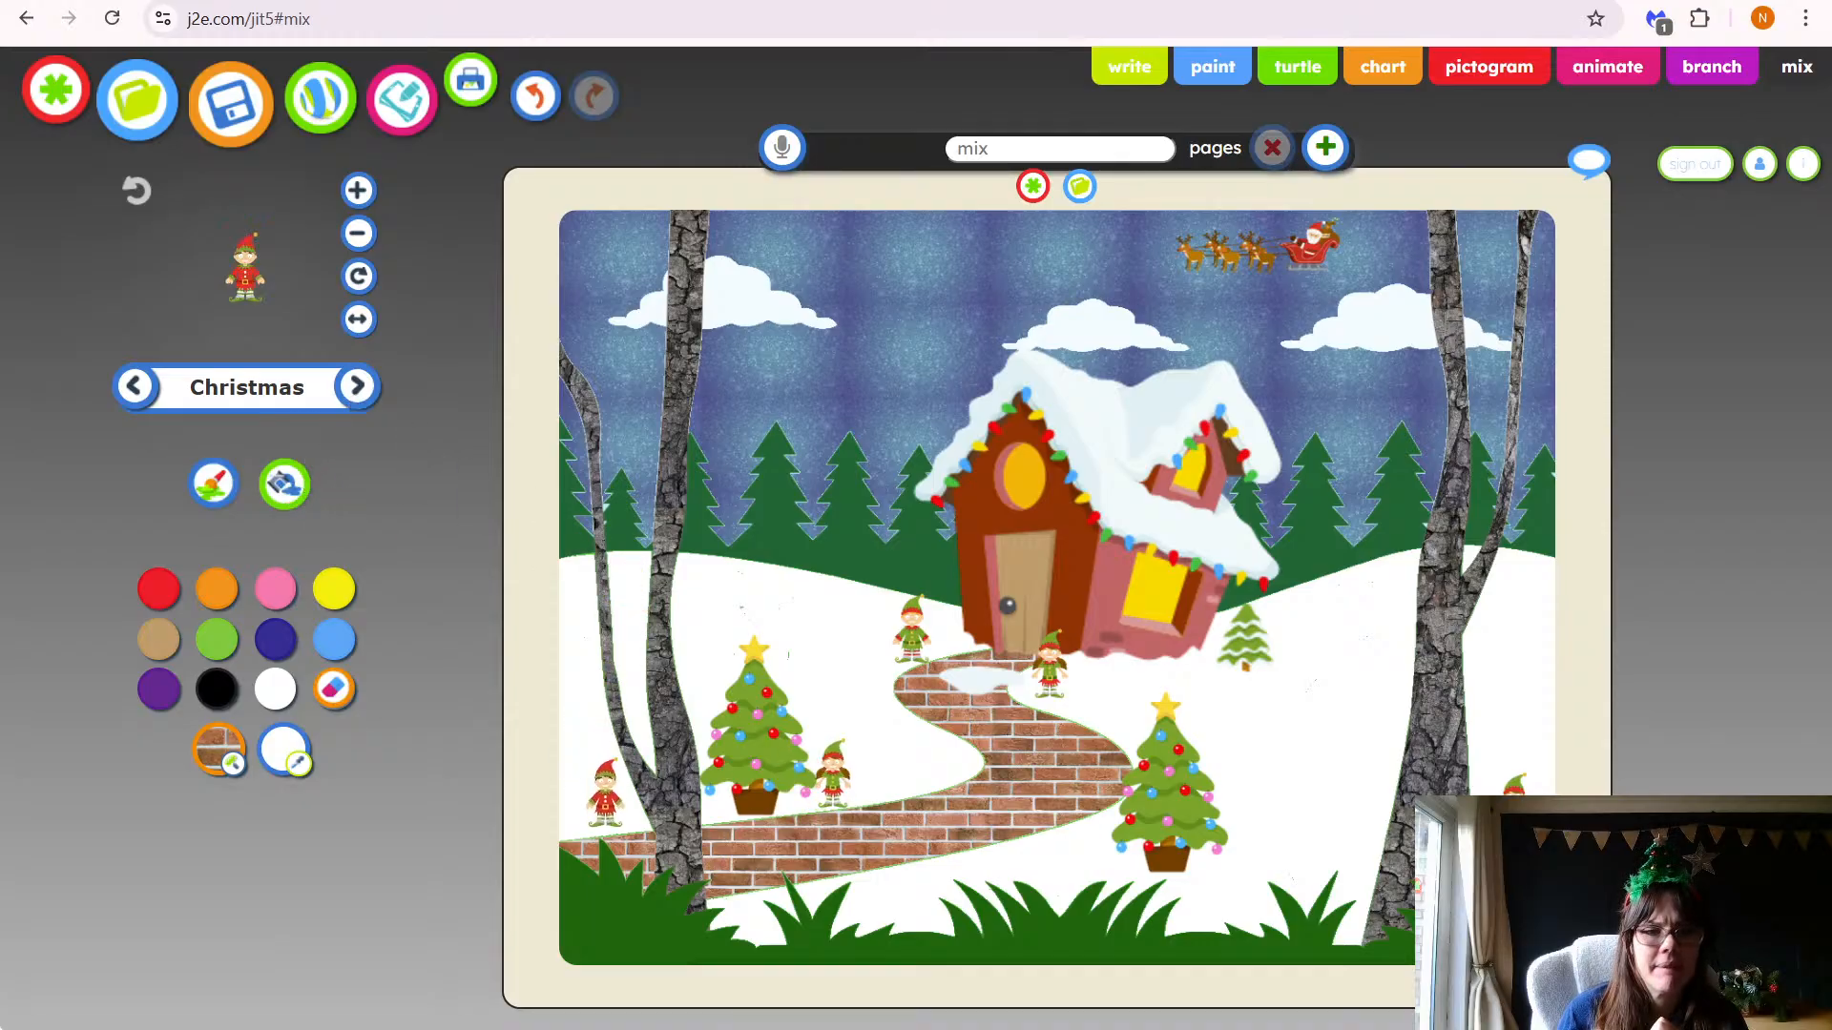
left_click(604, 792)
left_click(1260, 711)
left_click(358, 387)
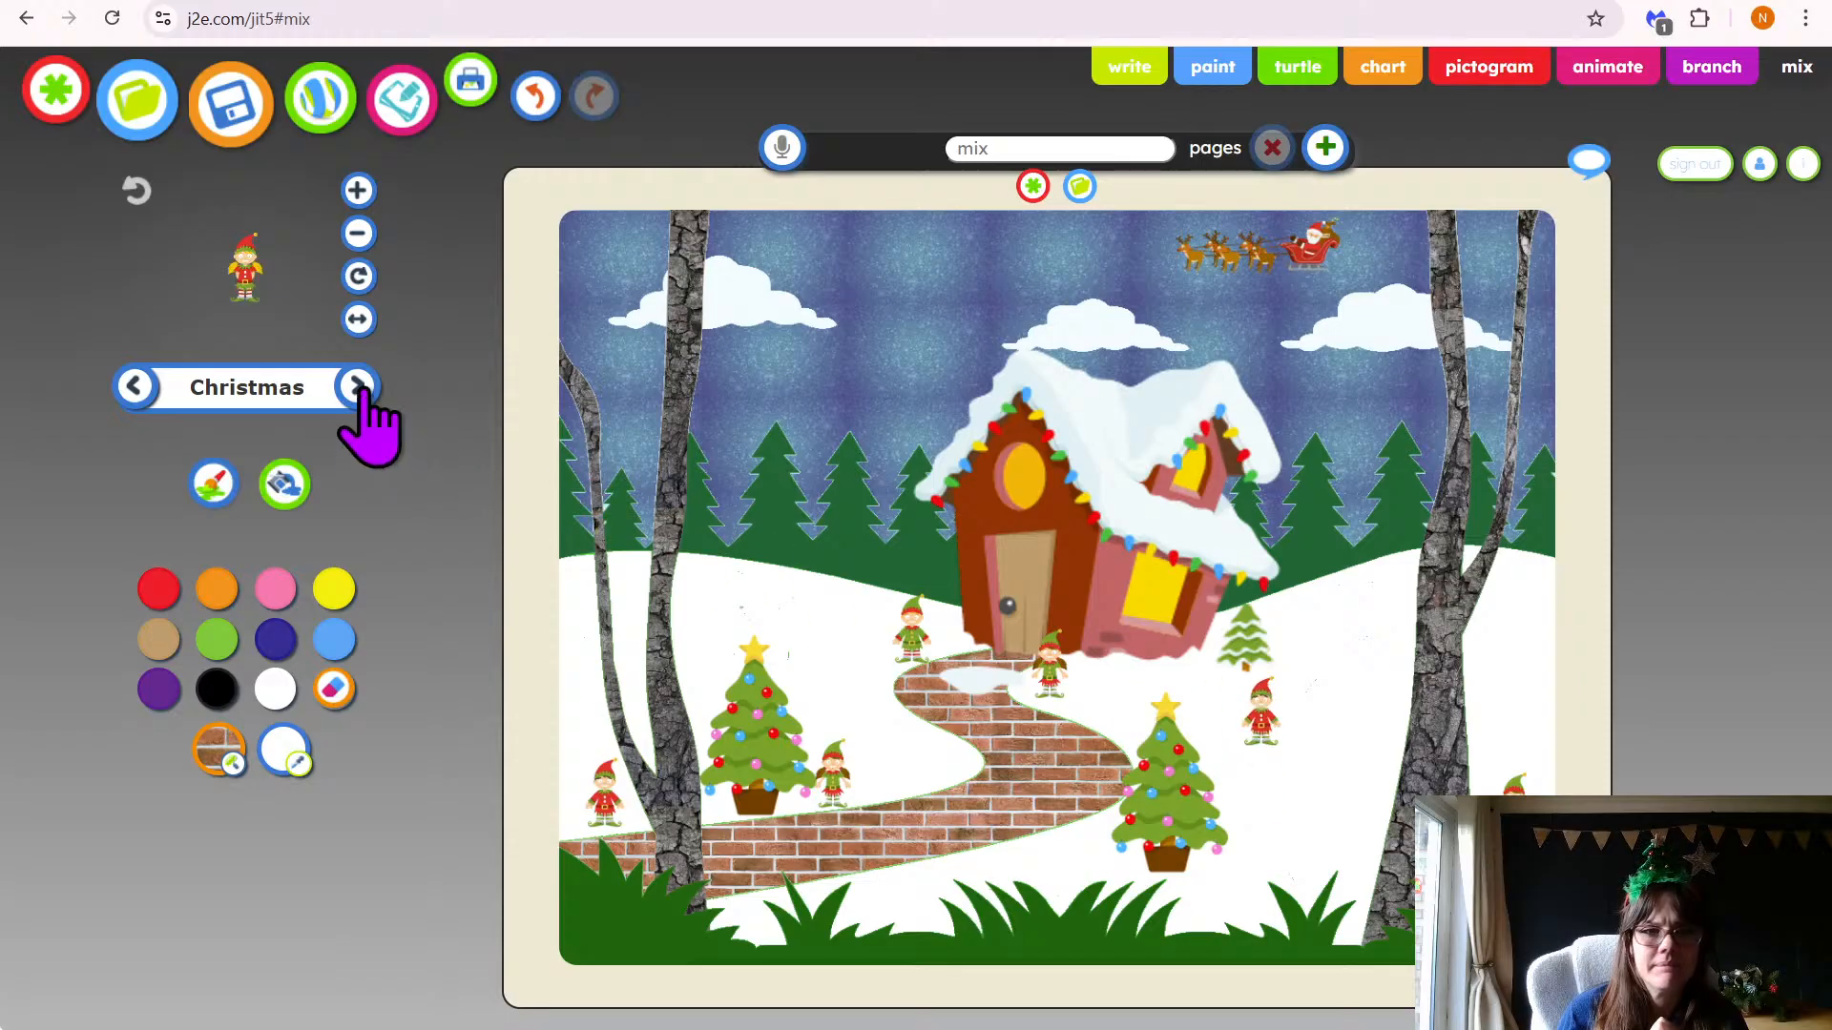
Place the yellow-winged elf beside the right Christmas tree's pot, and place an enlarged green-scarfed snowman between that tree and the right trunk
left_click(1205, 871)
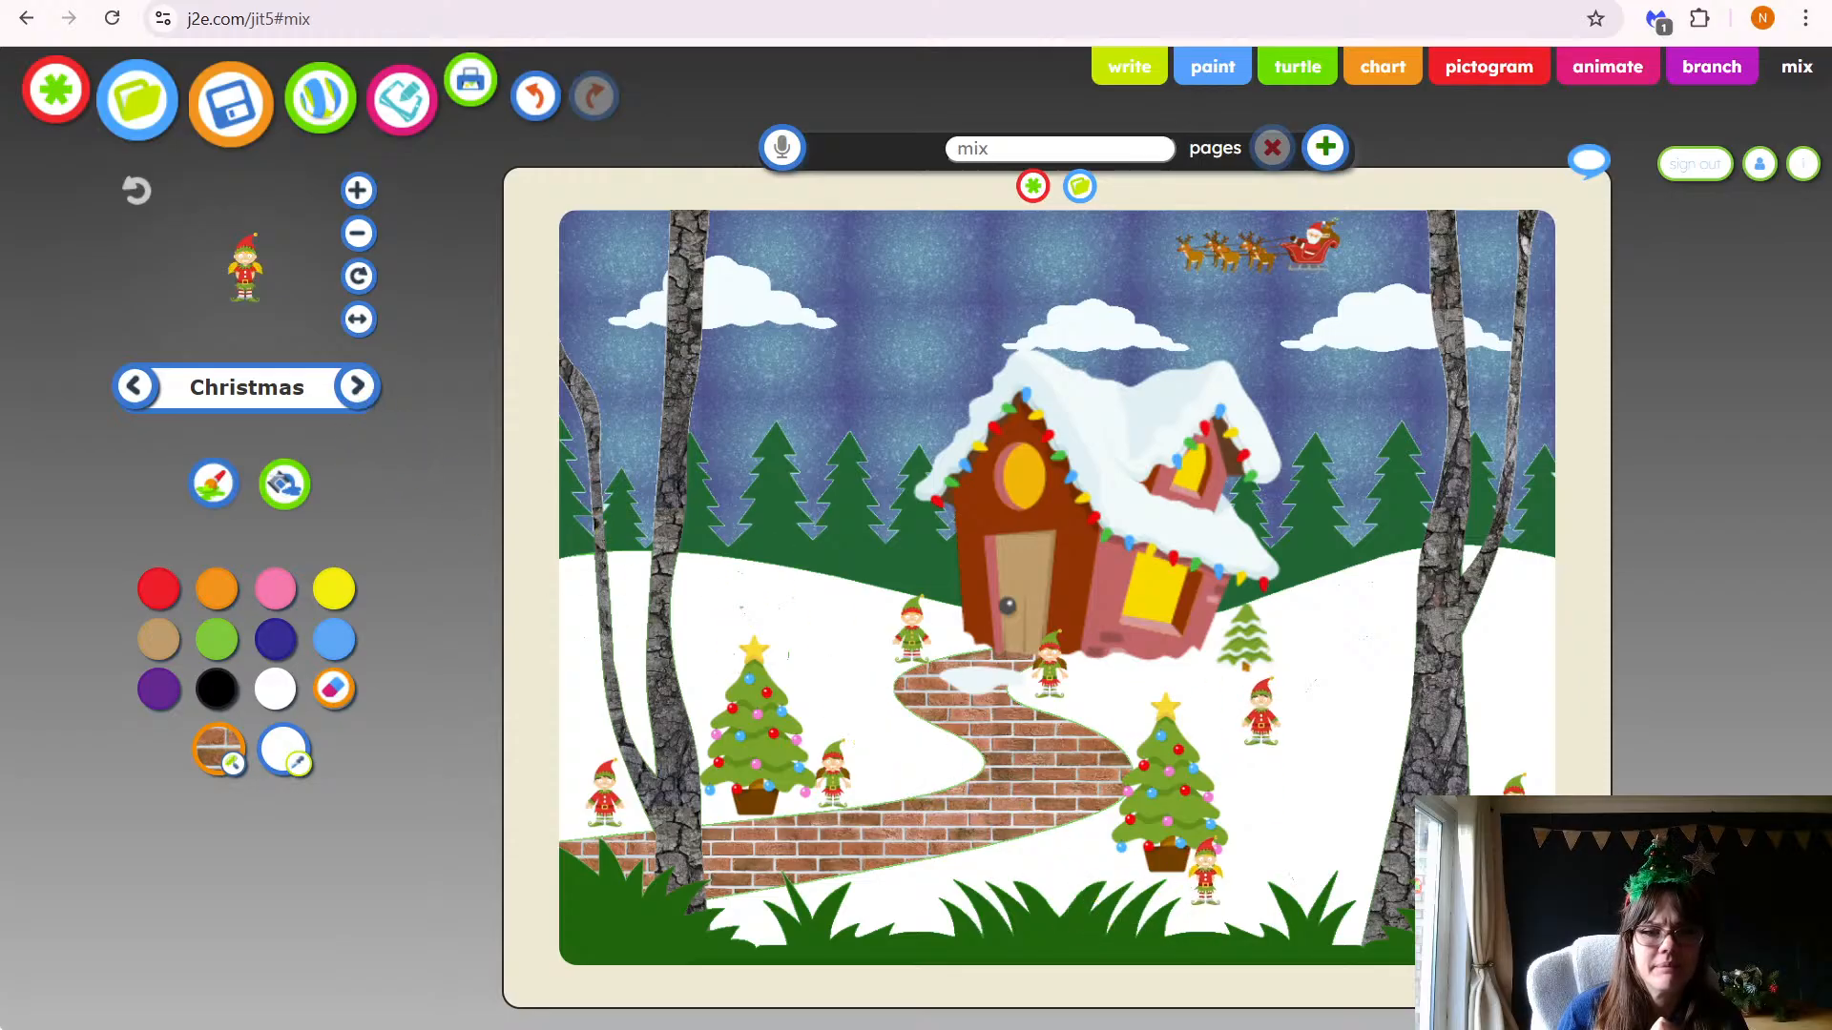
left_click(357, 386)
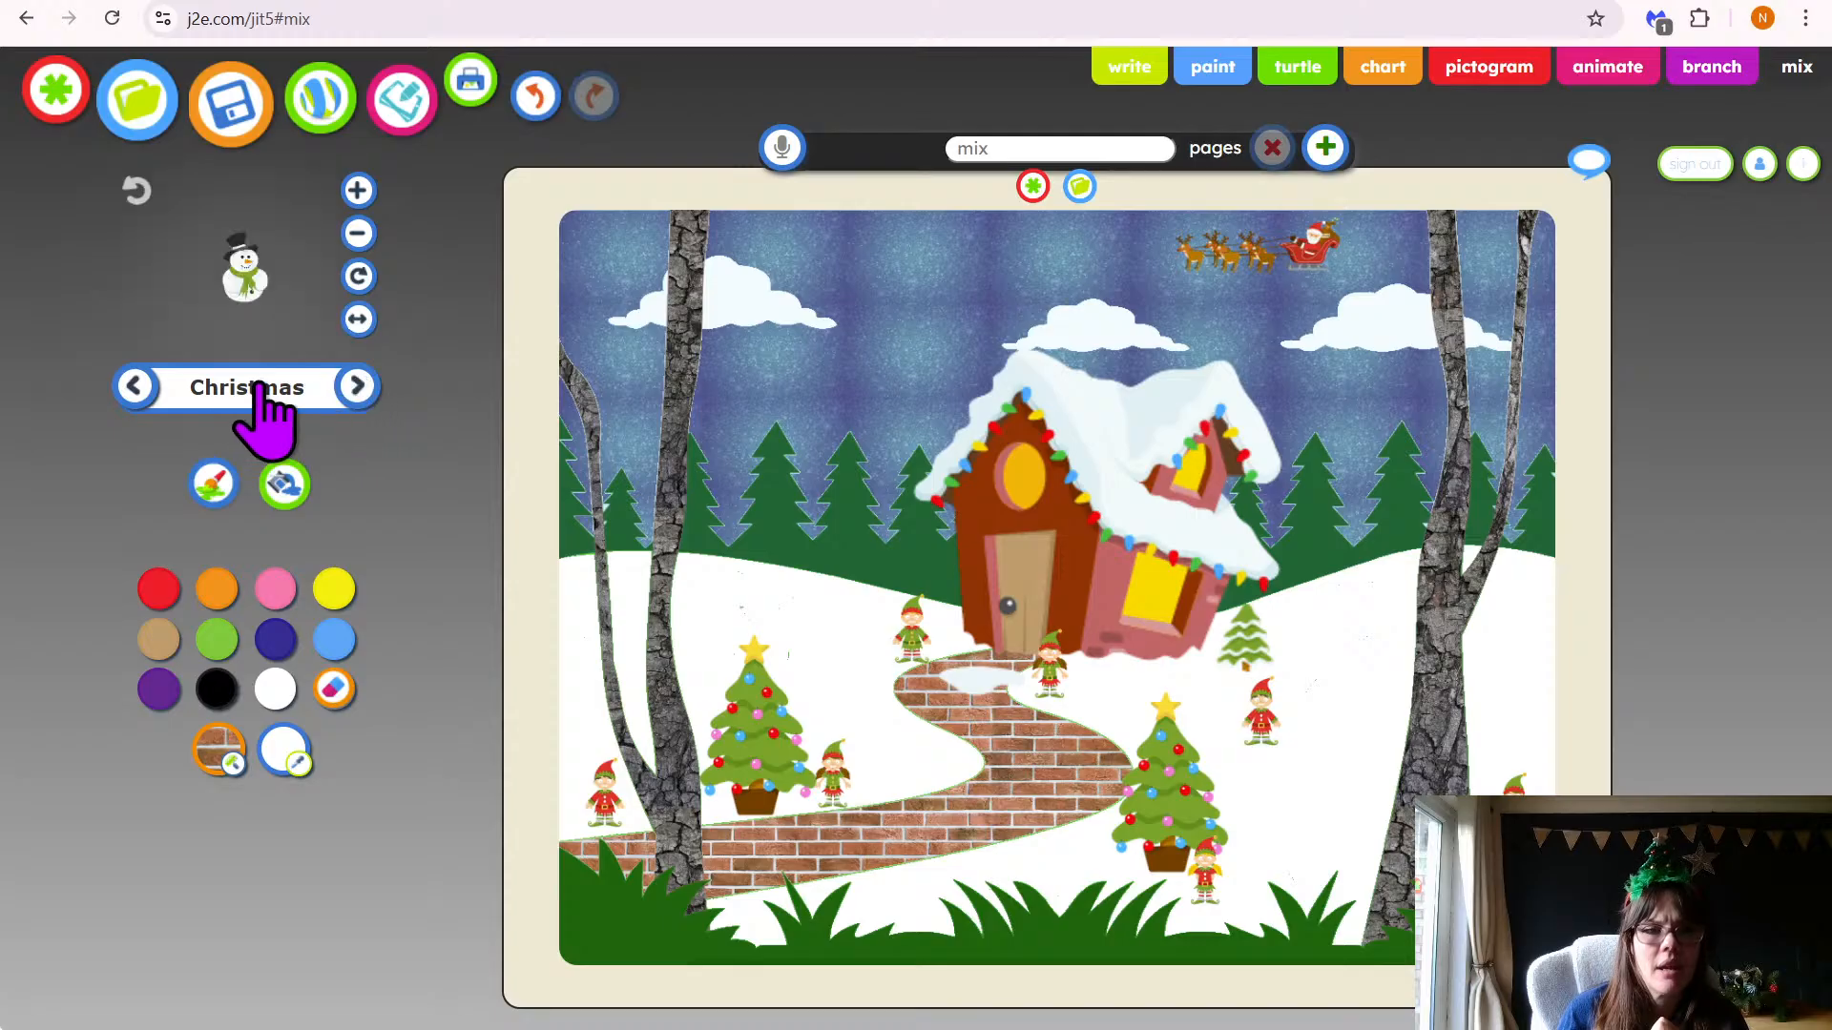
left_click(358, 189)
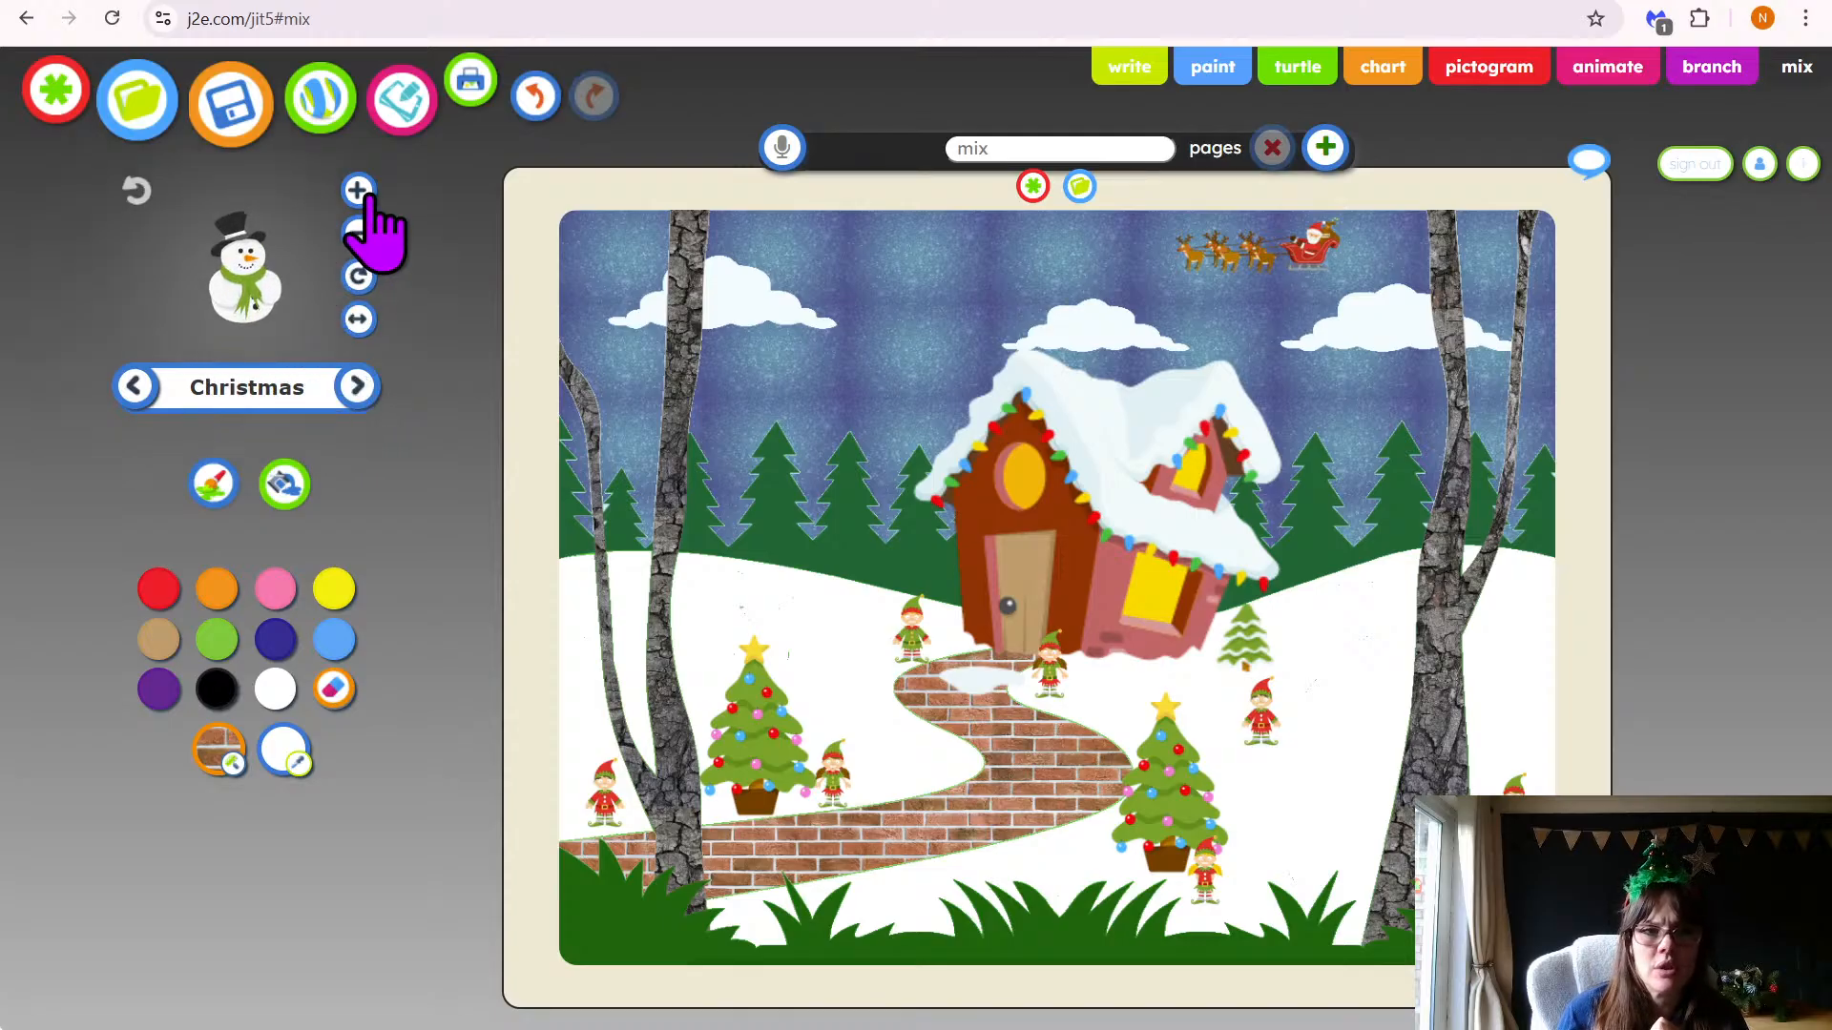
left_click(358, 190)
left_click(358, 190)
left_click(751, 539)
left_click_drag(750, 539, 1322, 792)
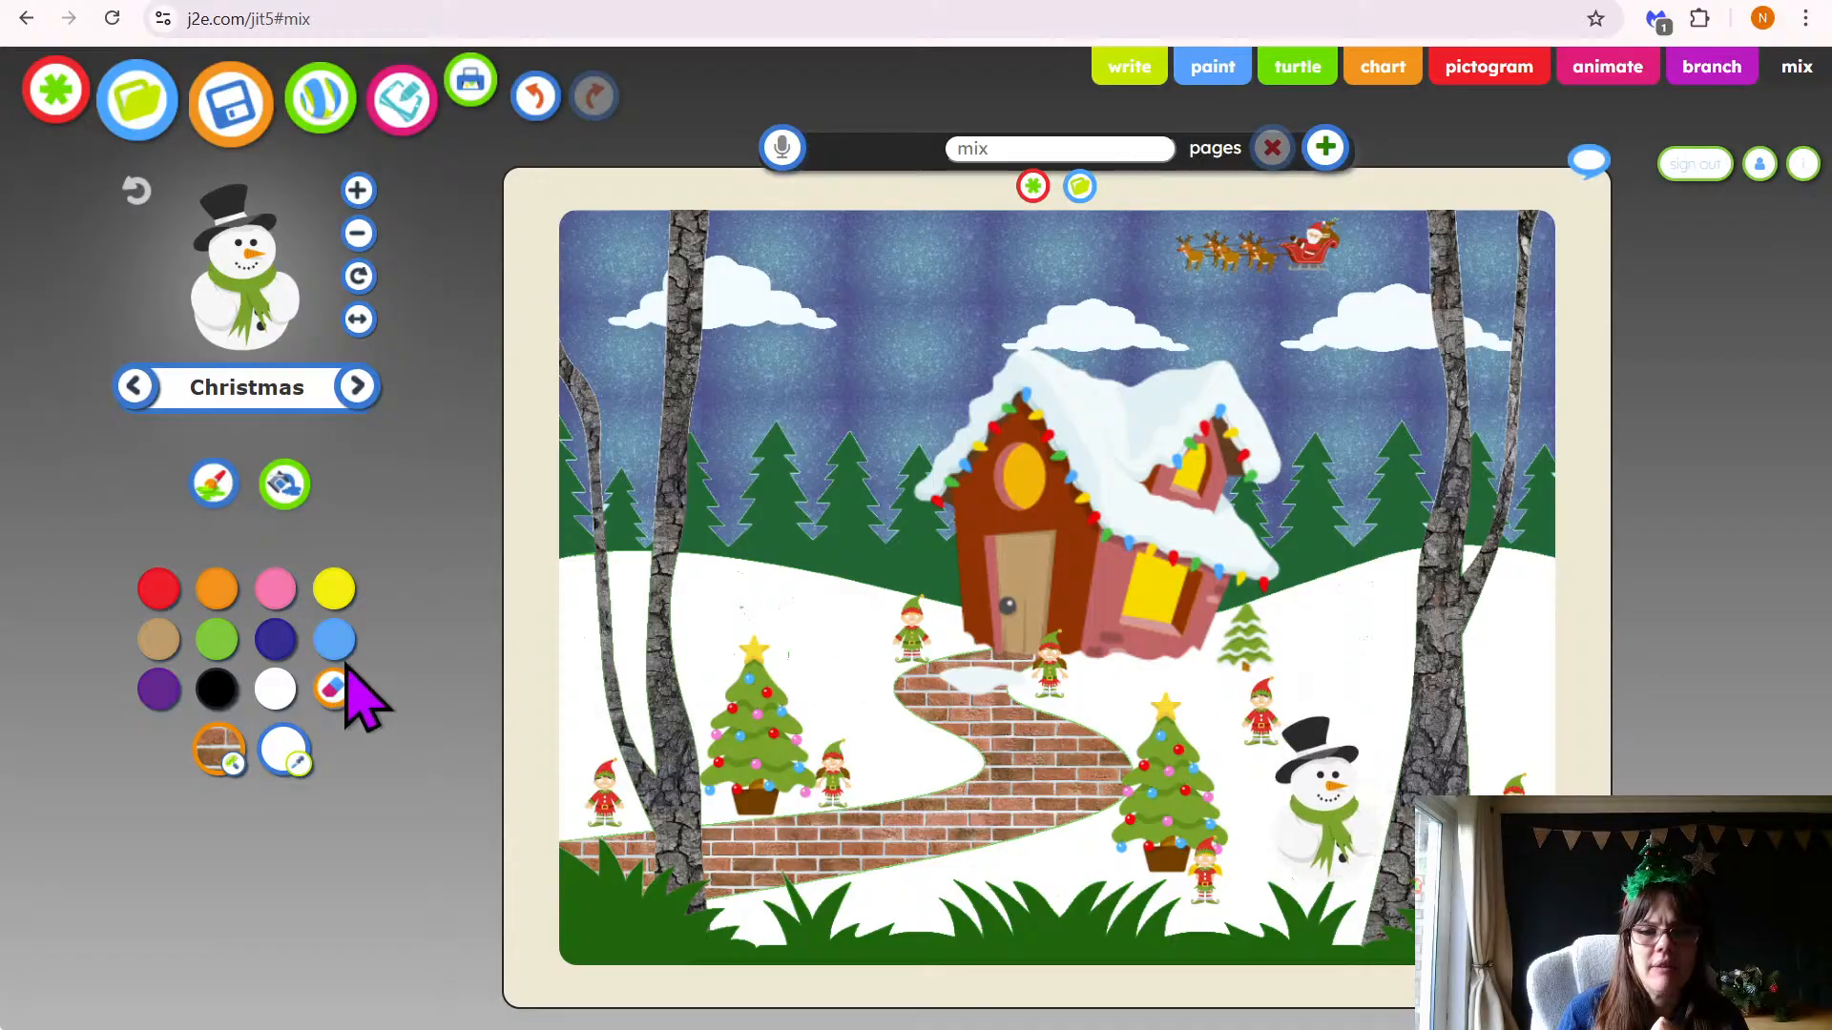
Choose the owl in the green hat, shrink it and perch it on the peak of the house roof
left_click(358, 385)
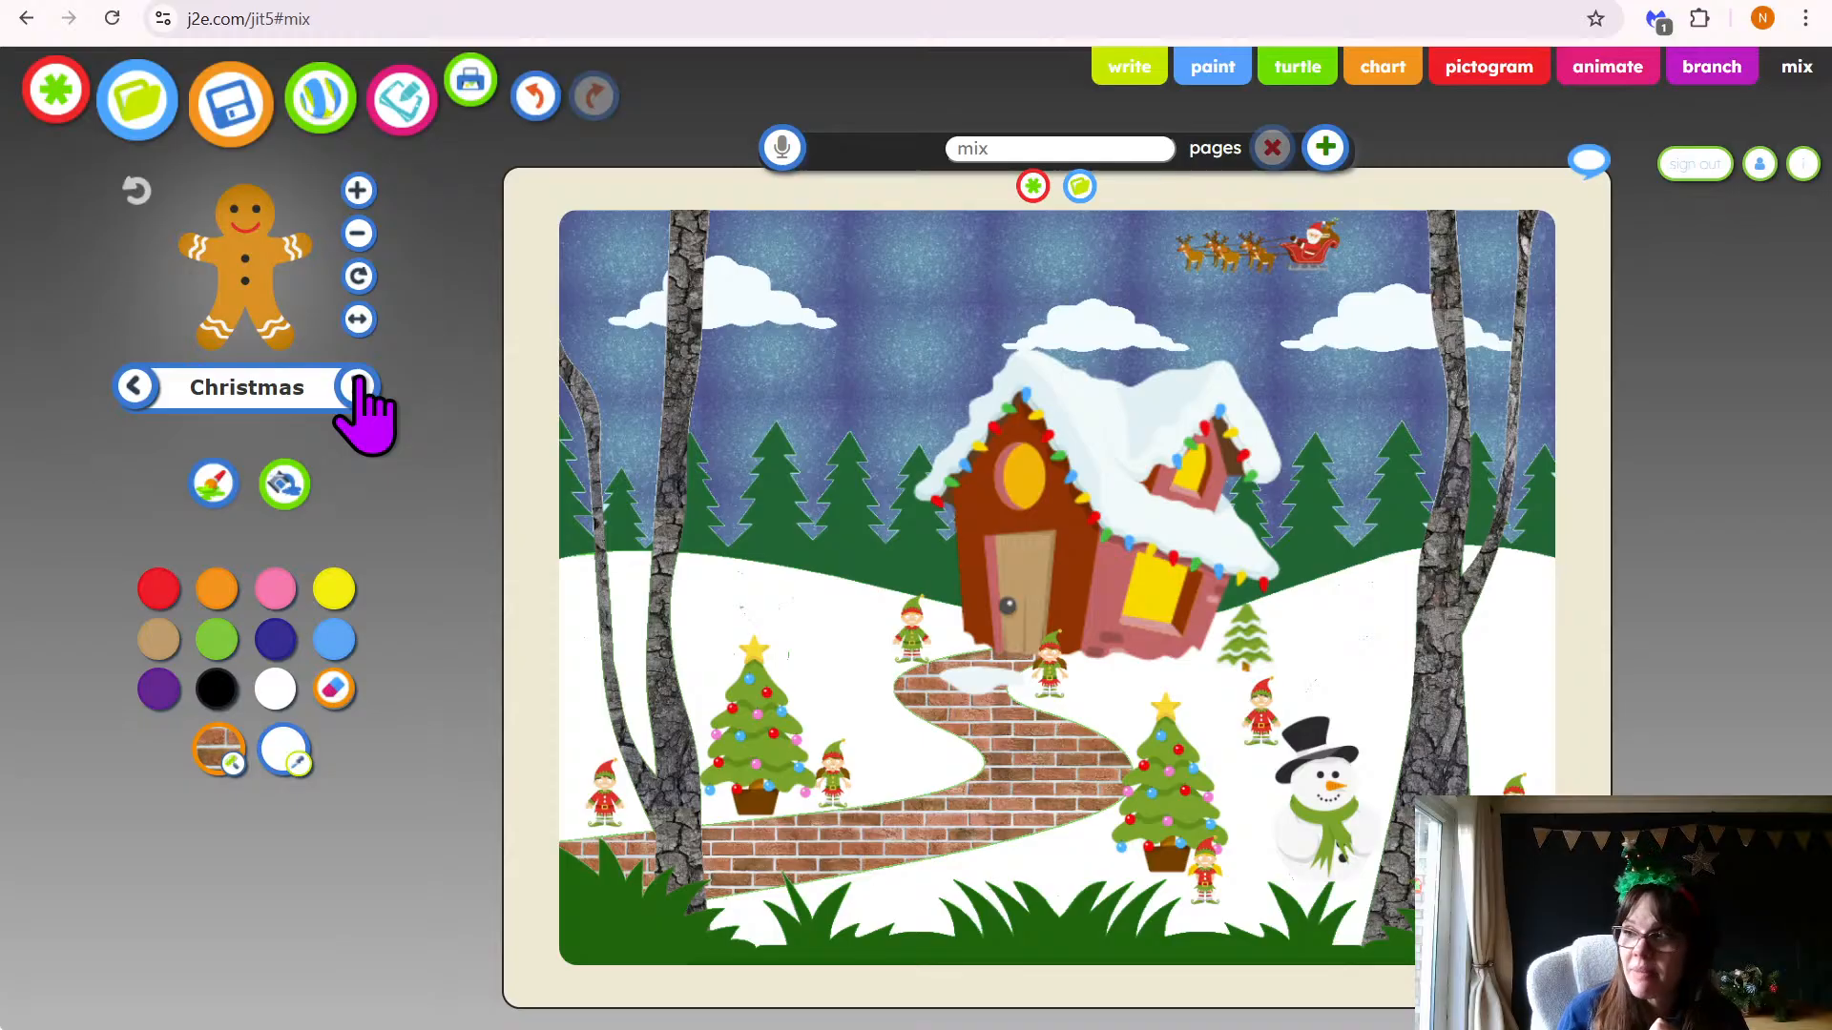
left_click(359, 386)
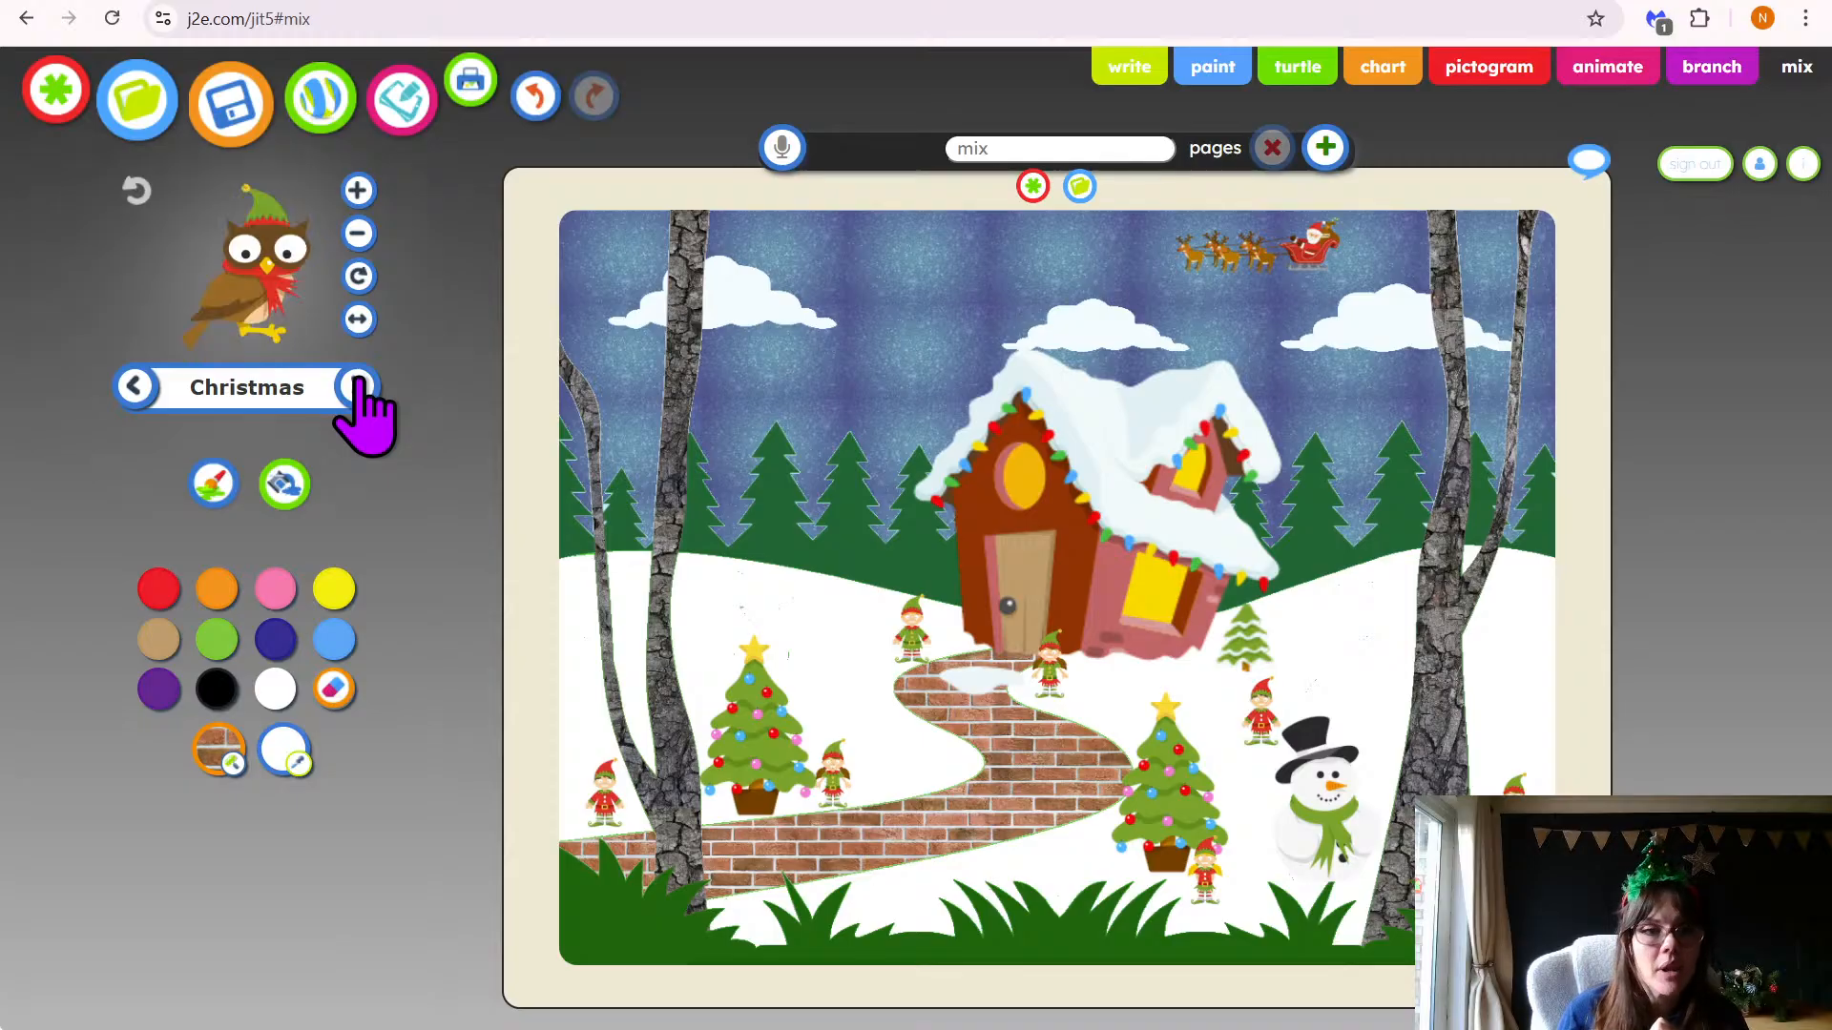
left_click(358, 234)
left_click(358, 235)
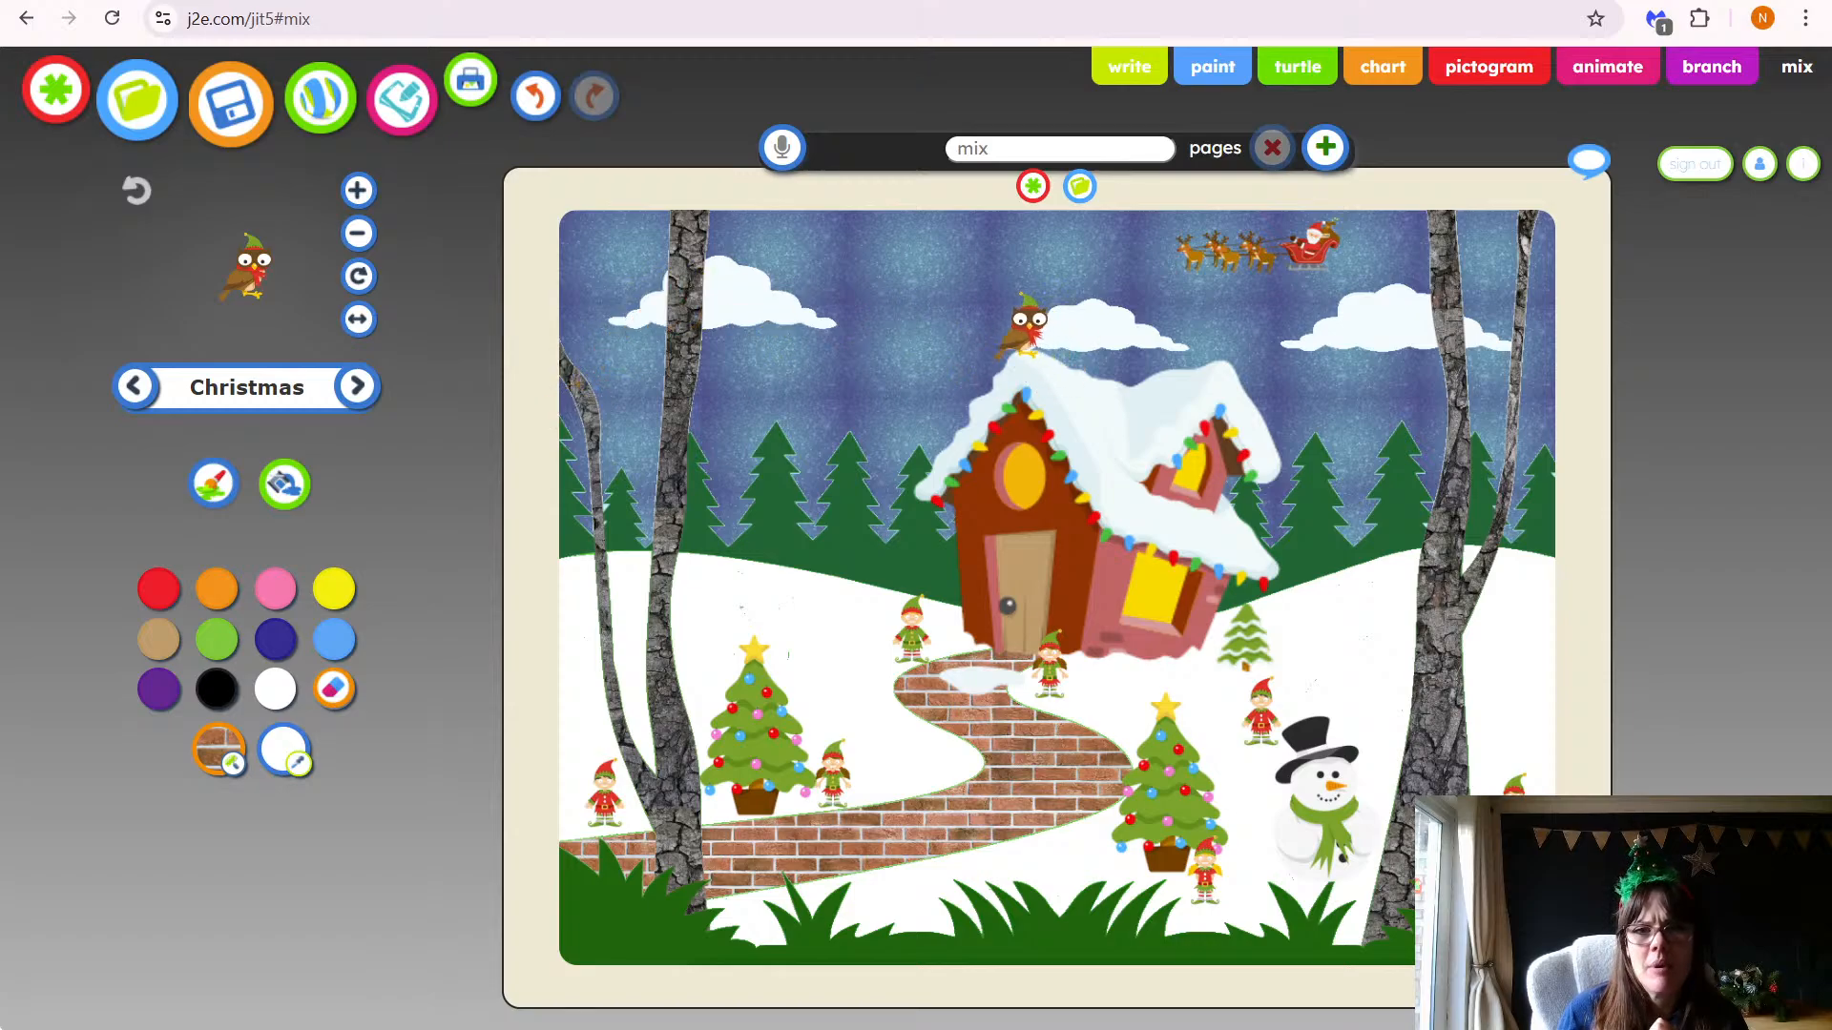
left_click(1026, 326)
Choose the holly sprig, shrink it to the smallest size and place copies on the roof peak and along the eave above the large window
left_click(346, 387)
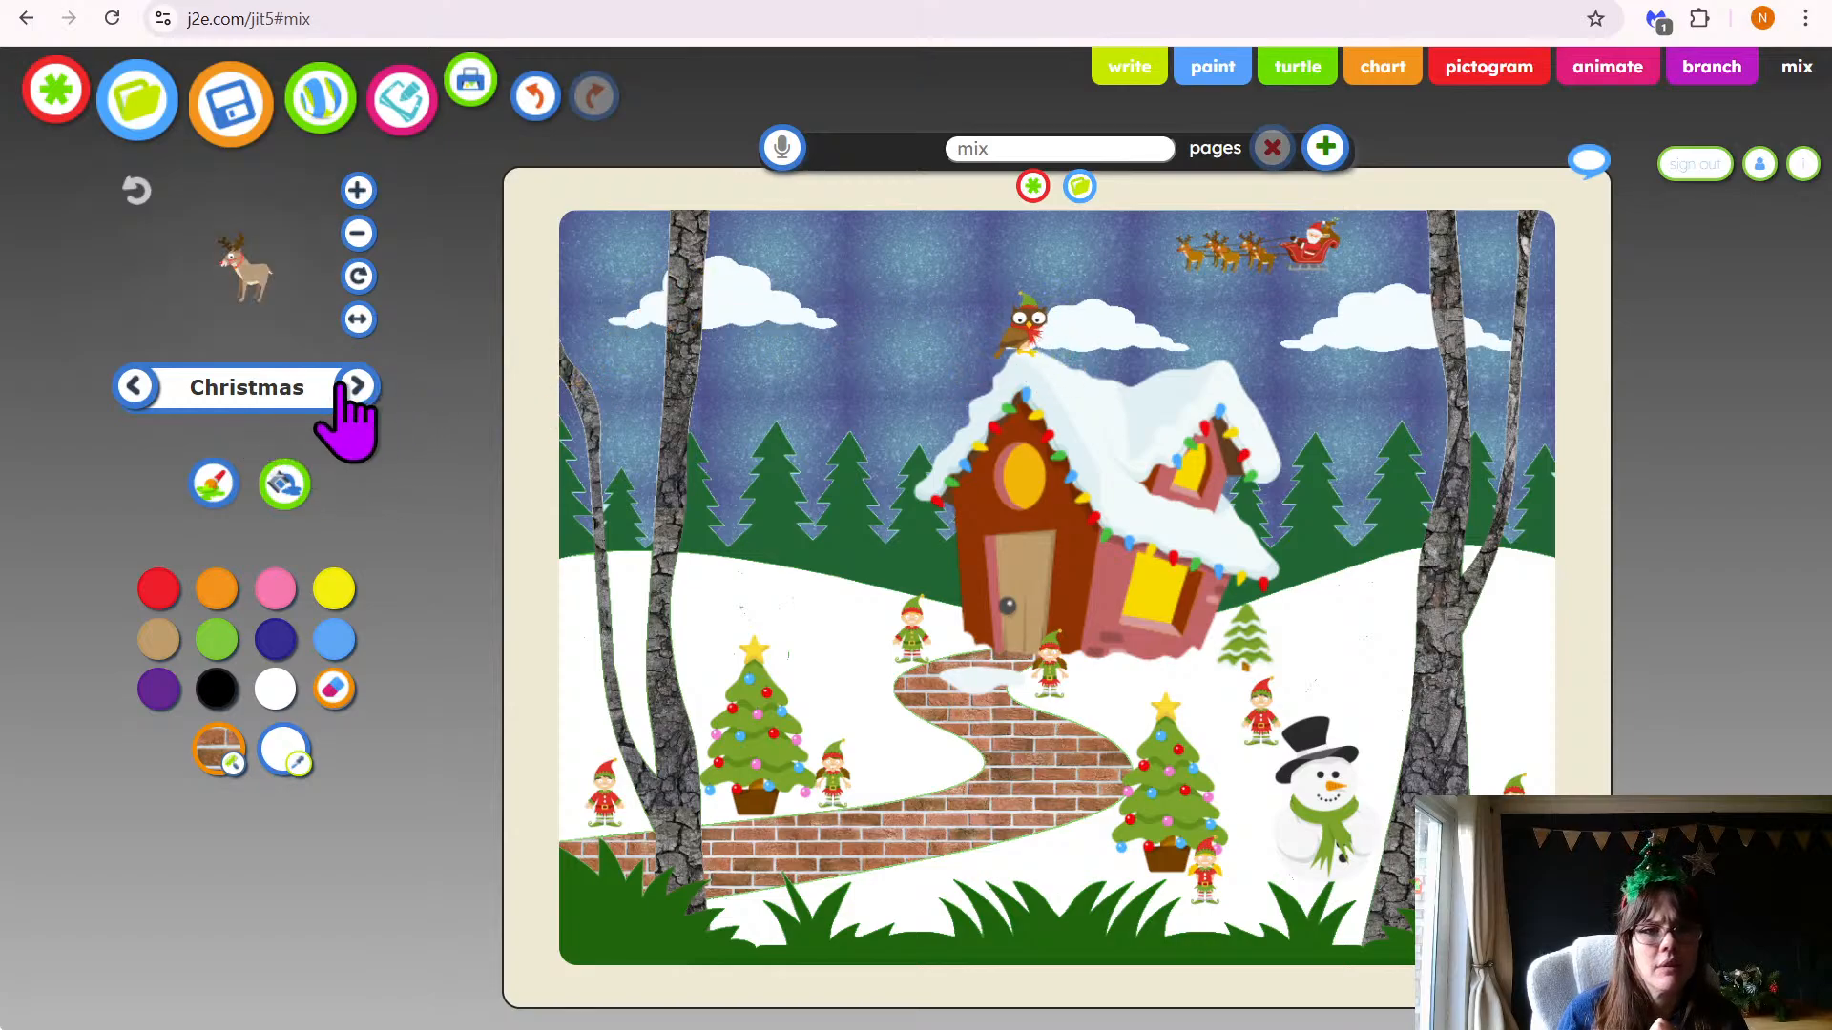
left_click(346, 386)
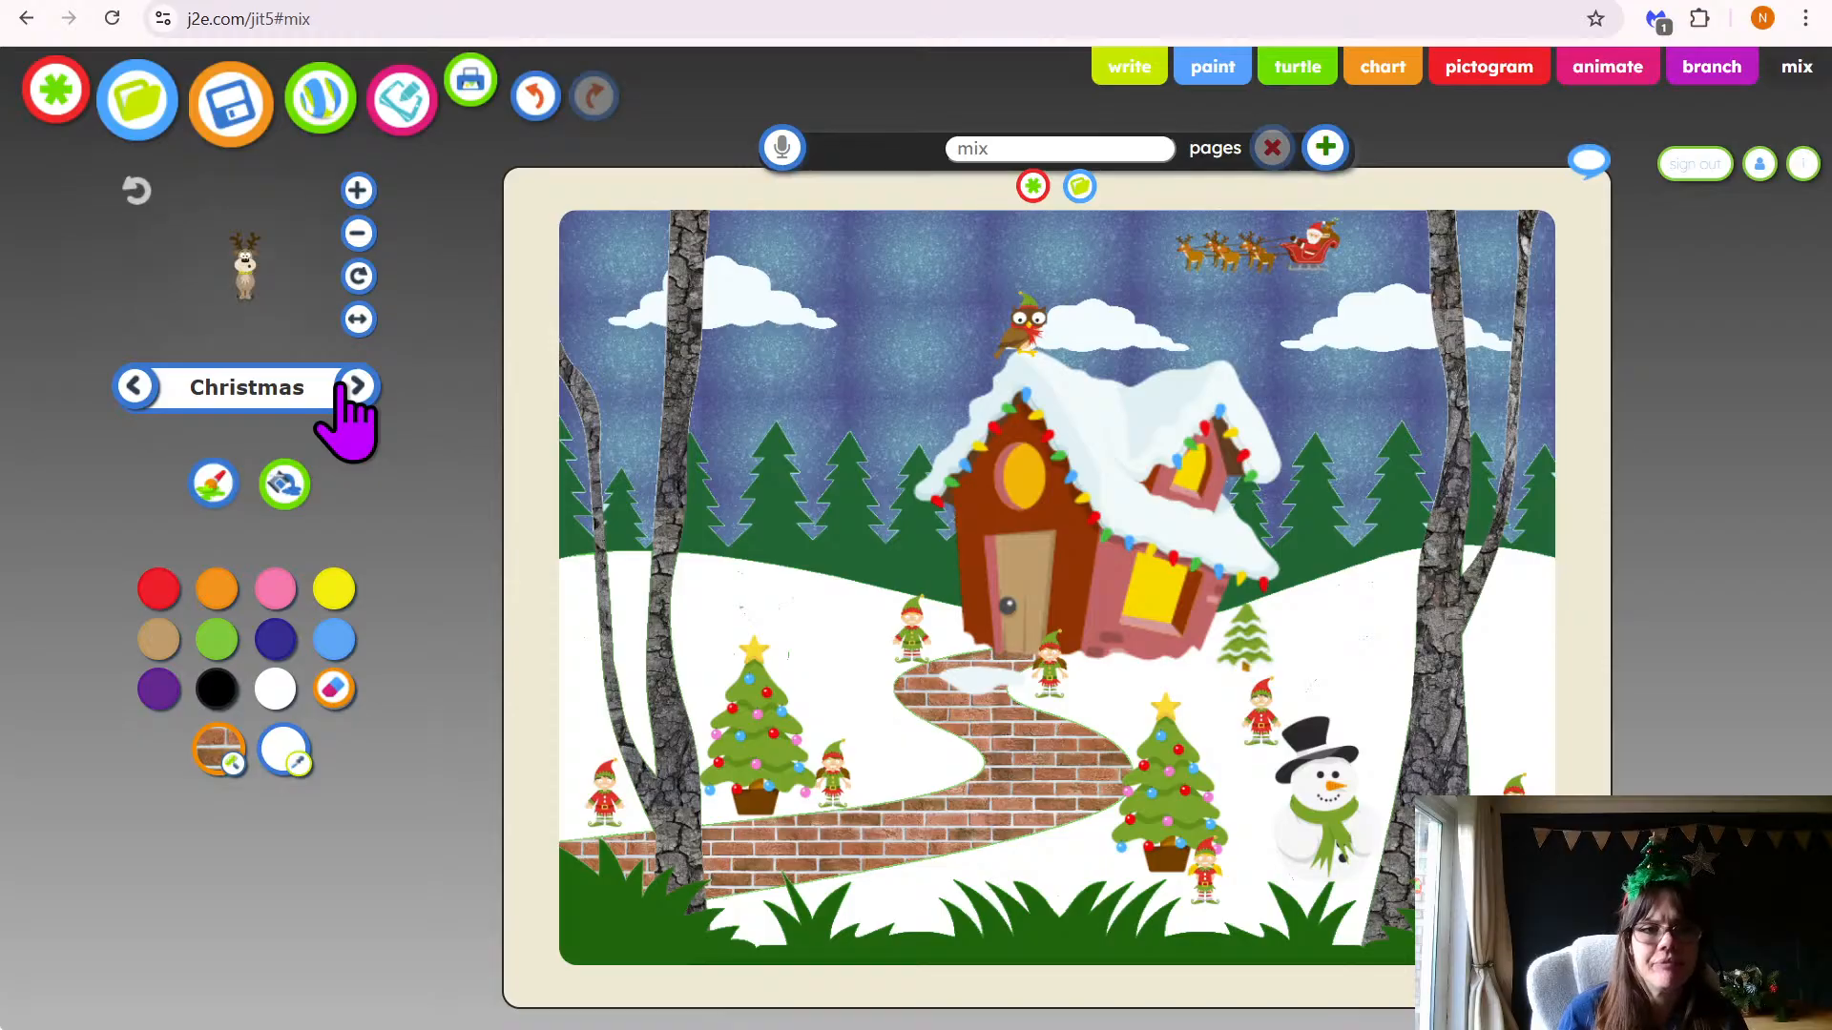
left_click(351, 388)
left_click(347, 386)
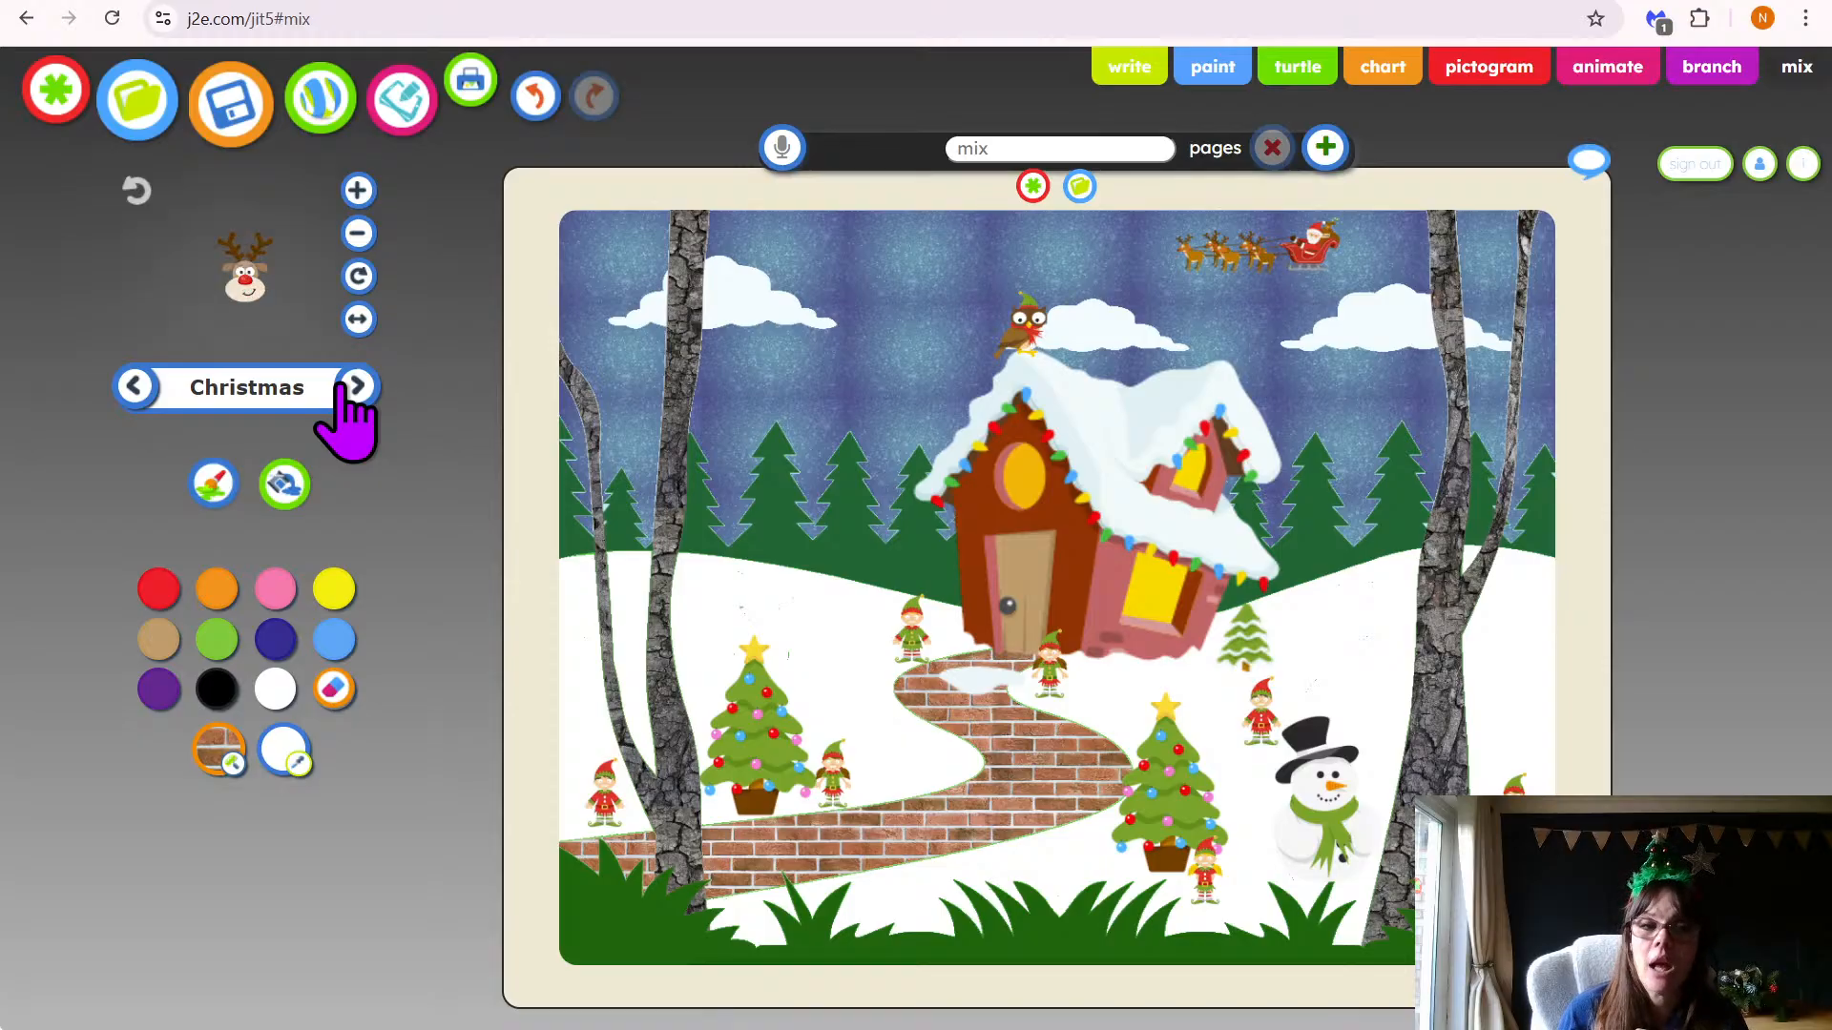
left_click(347, 386)
left_click(347, 386)
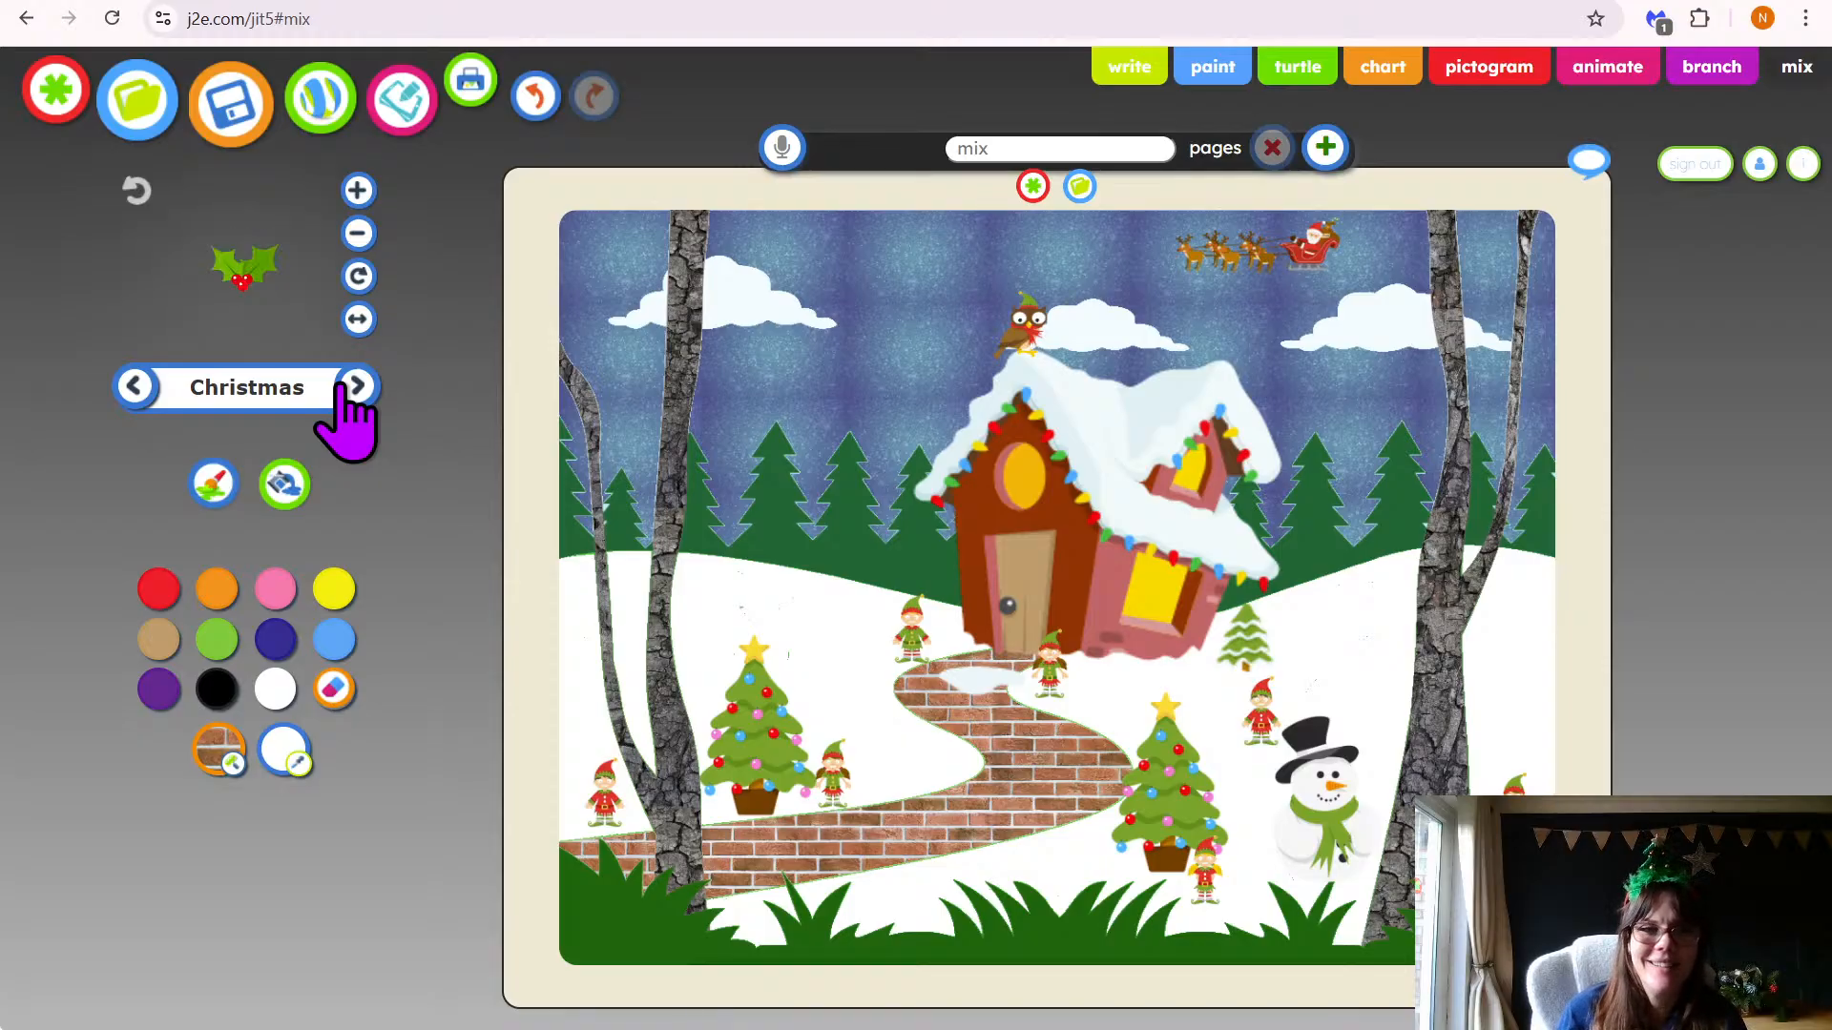
left_click(357, 232)
left_click(357, 233)
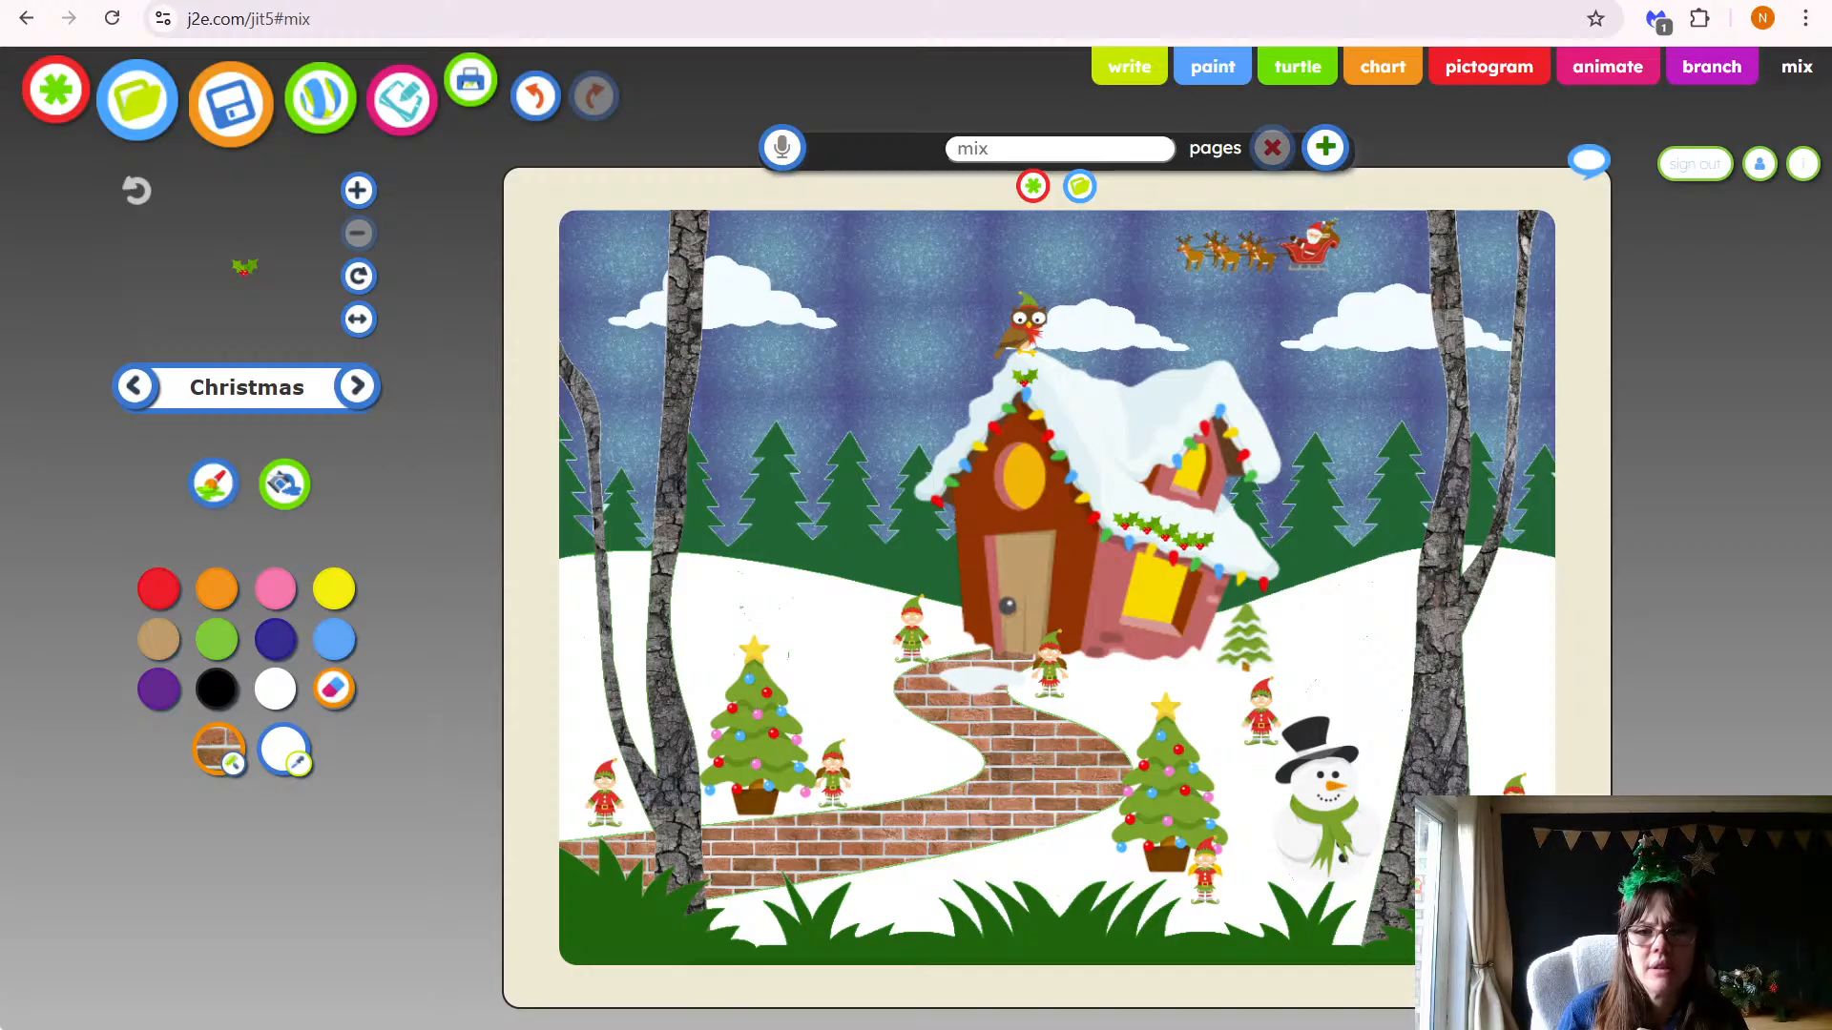
Enlarge the holly sprig and place five copies along the grass in the foreground
left_click(358, 192)
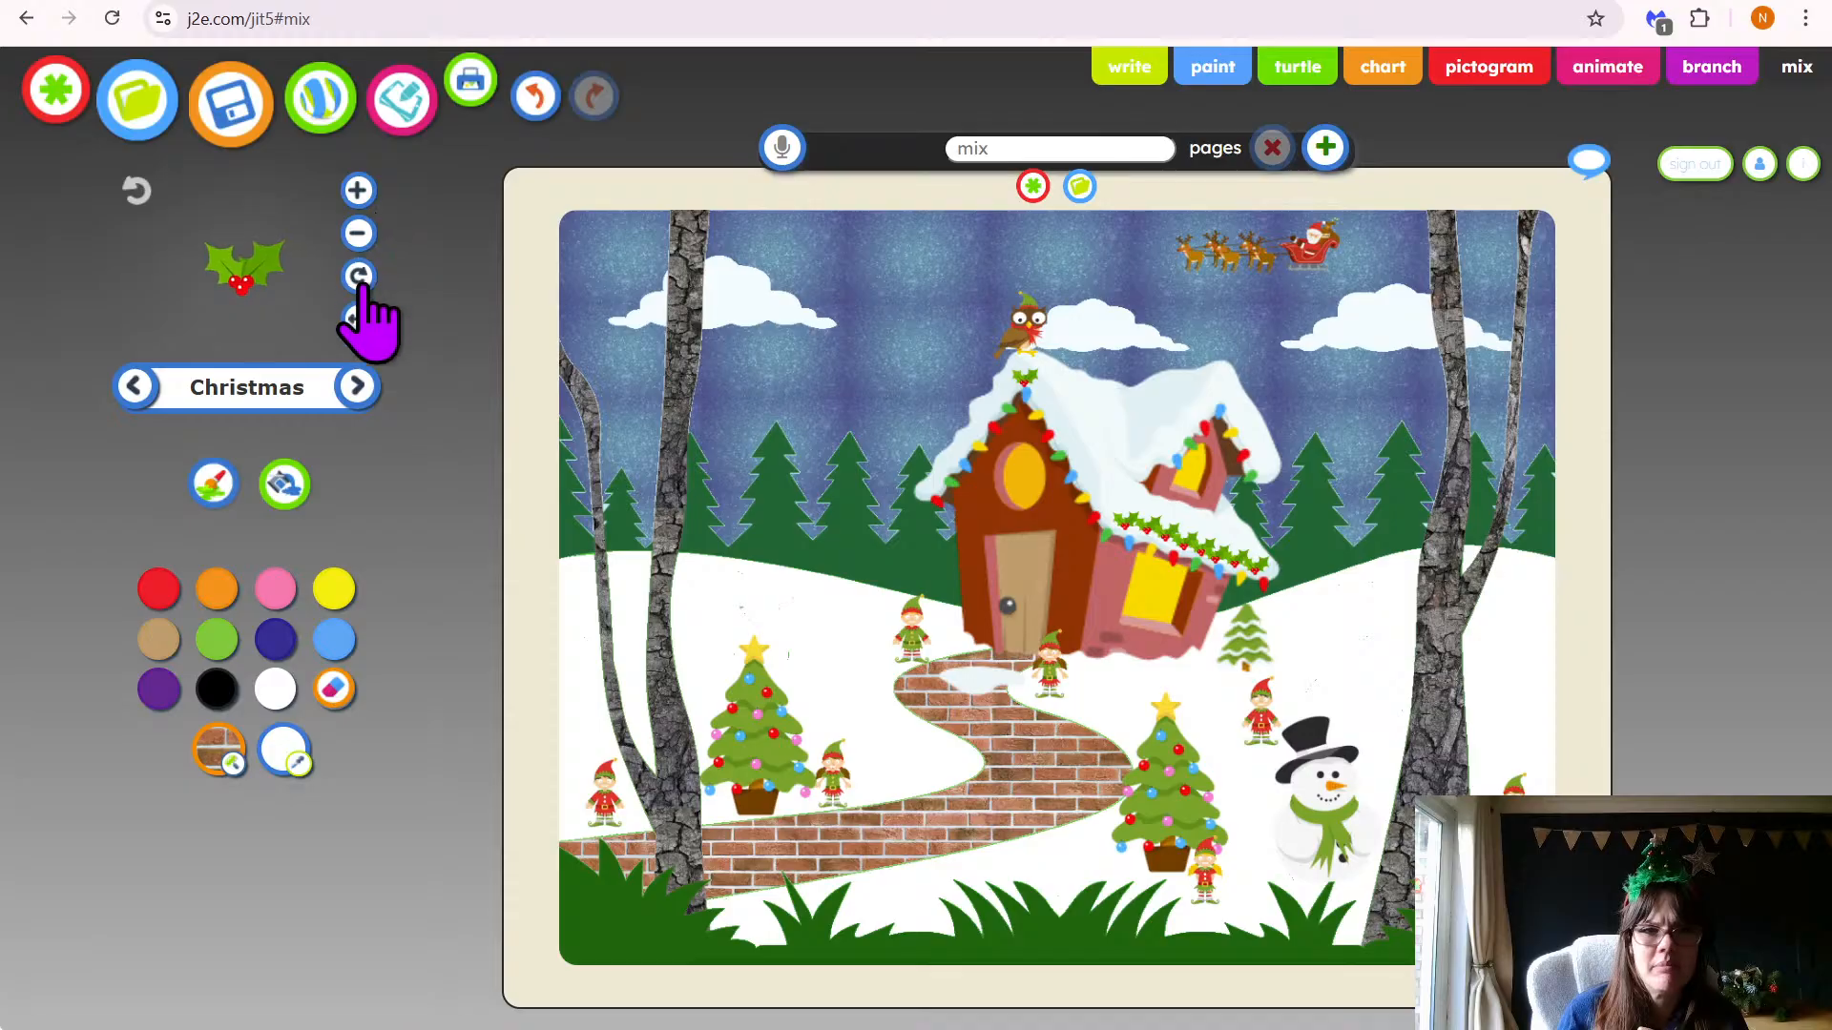
left_click(833, 940)
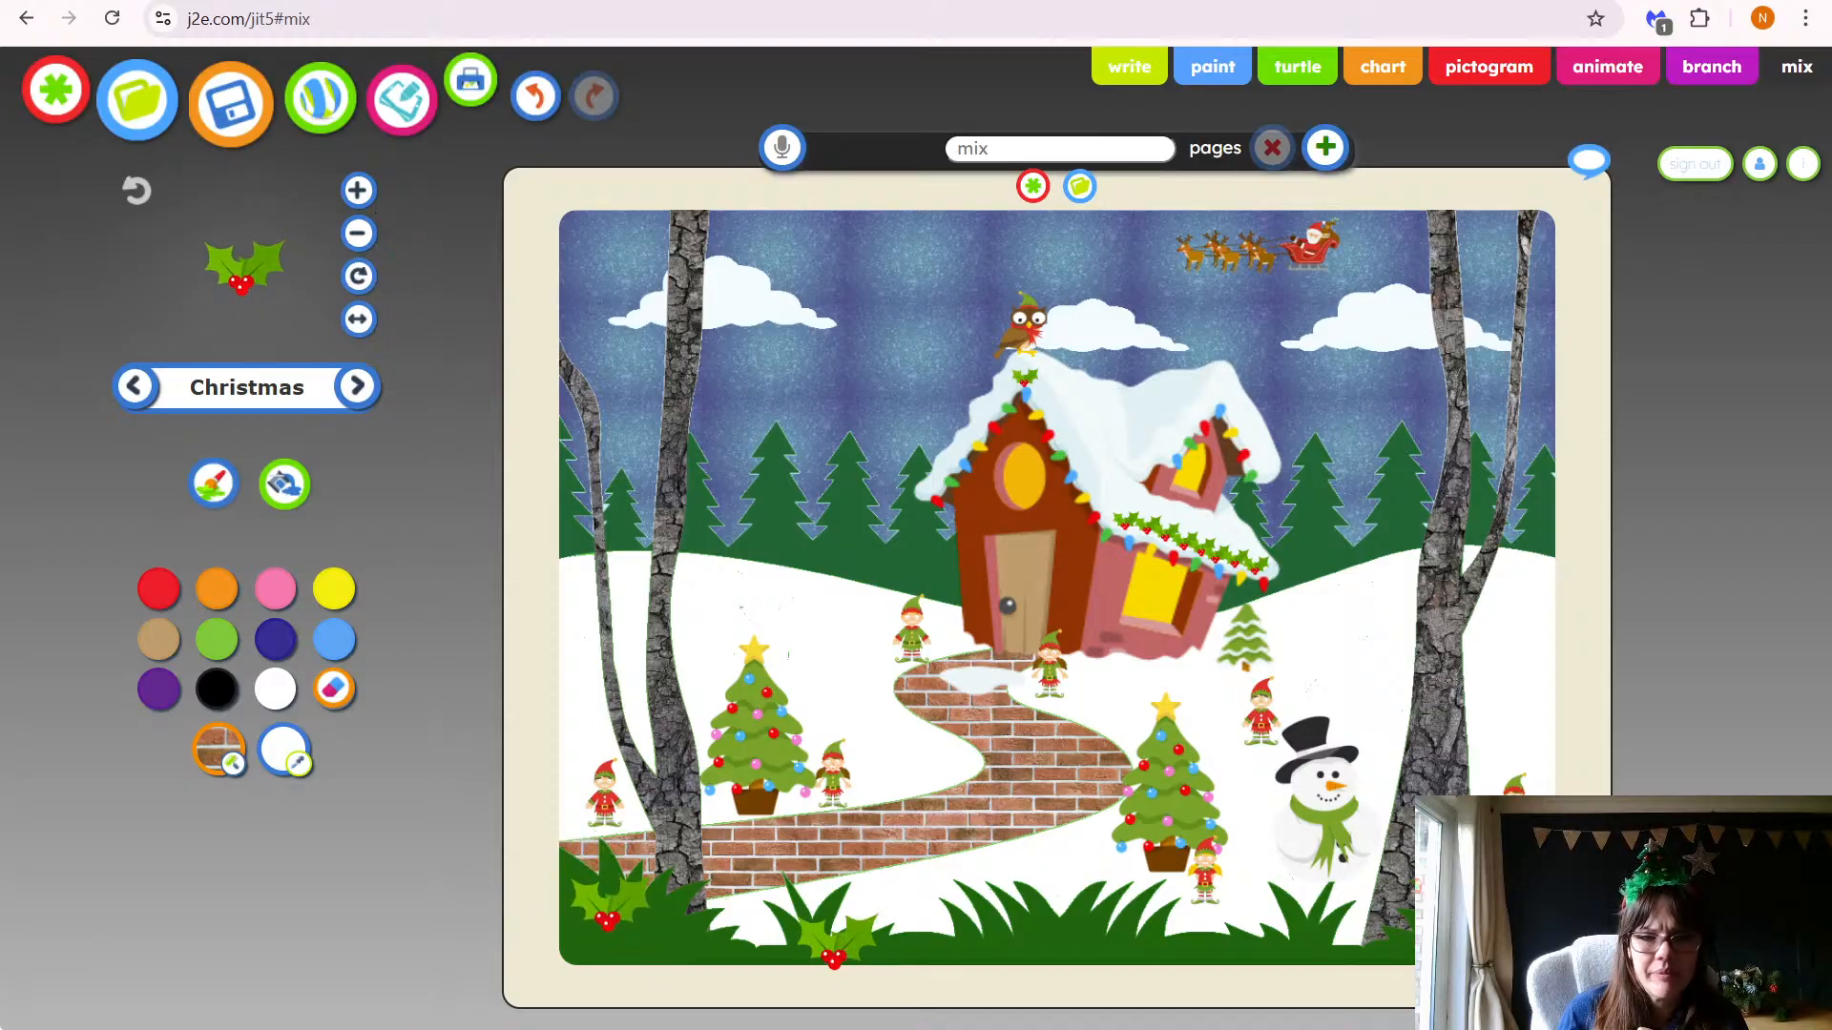
left_click(1002, 930)
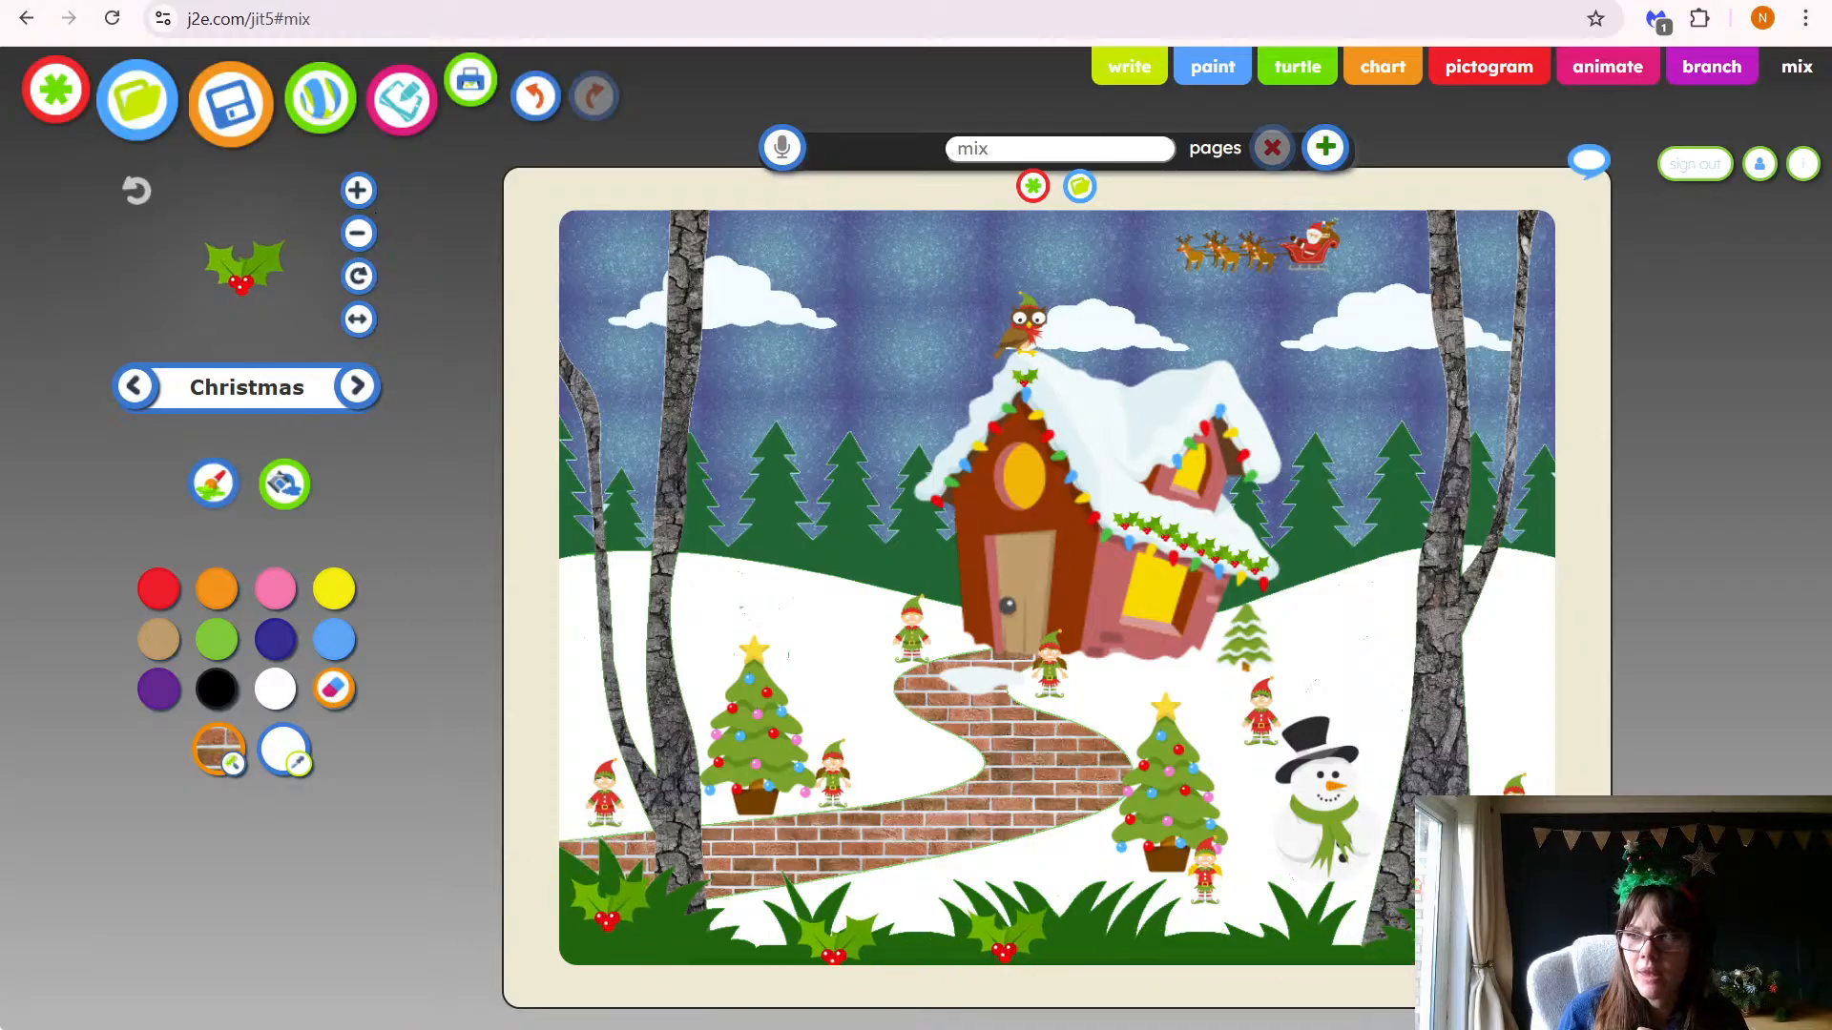
left_click(1302, 918)
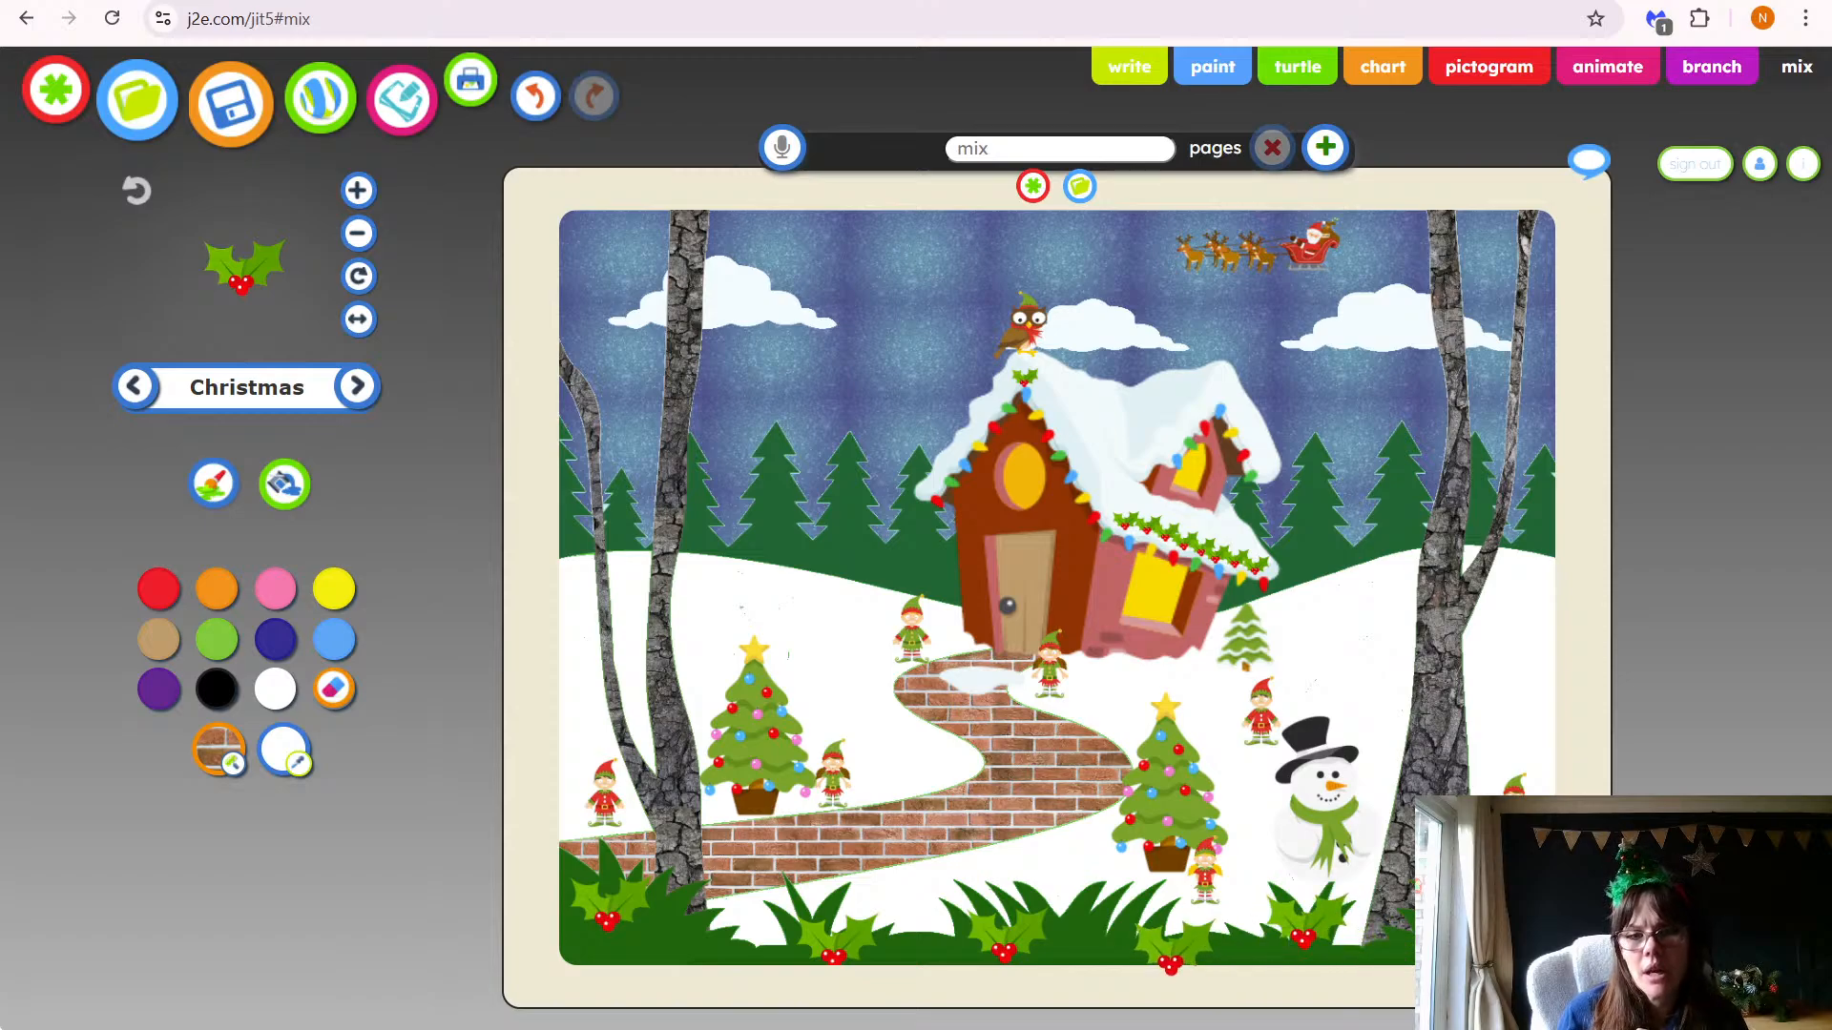
left_click(1158, 940)
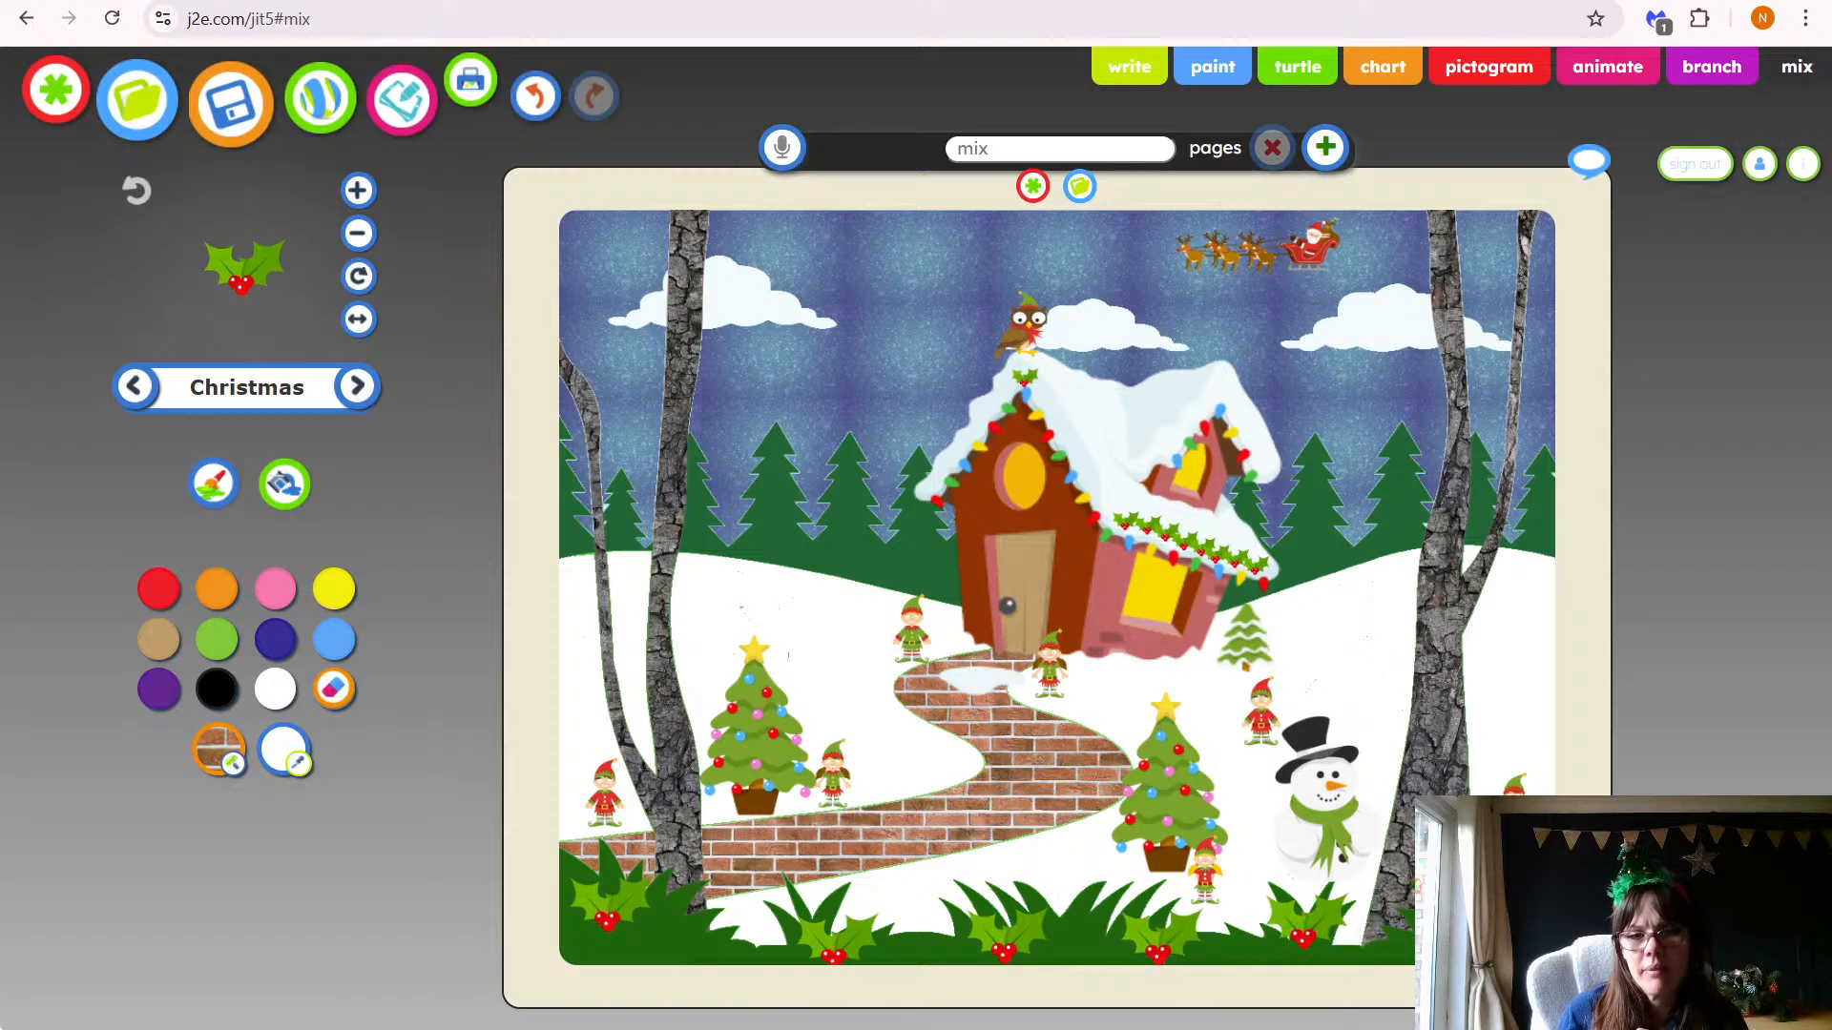
Choose the golden bells, shrink them, hang them above the house door, and reset the picture's size
left_click(355, 390)
left_click(355, 232)
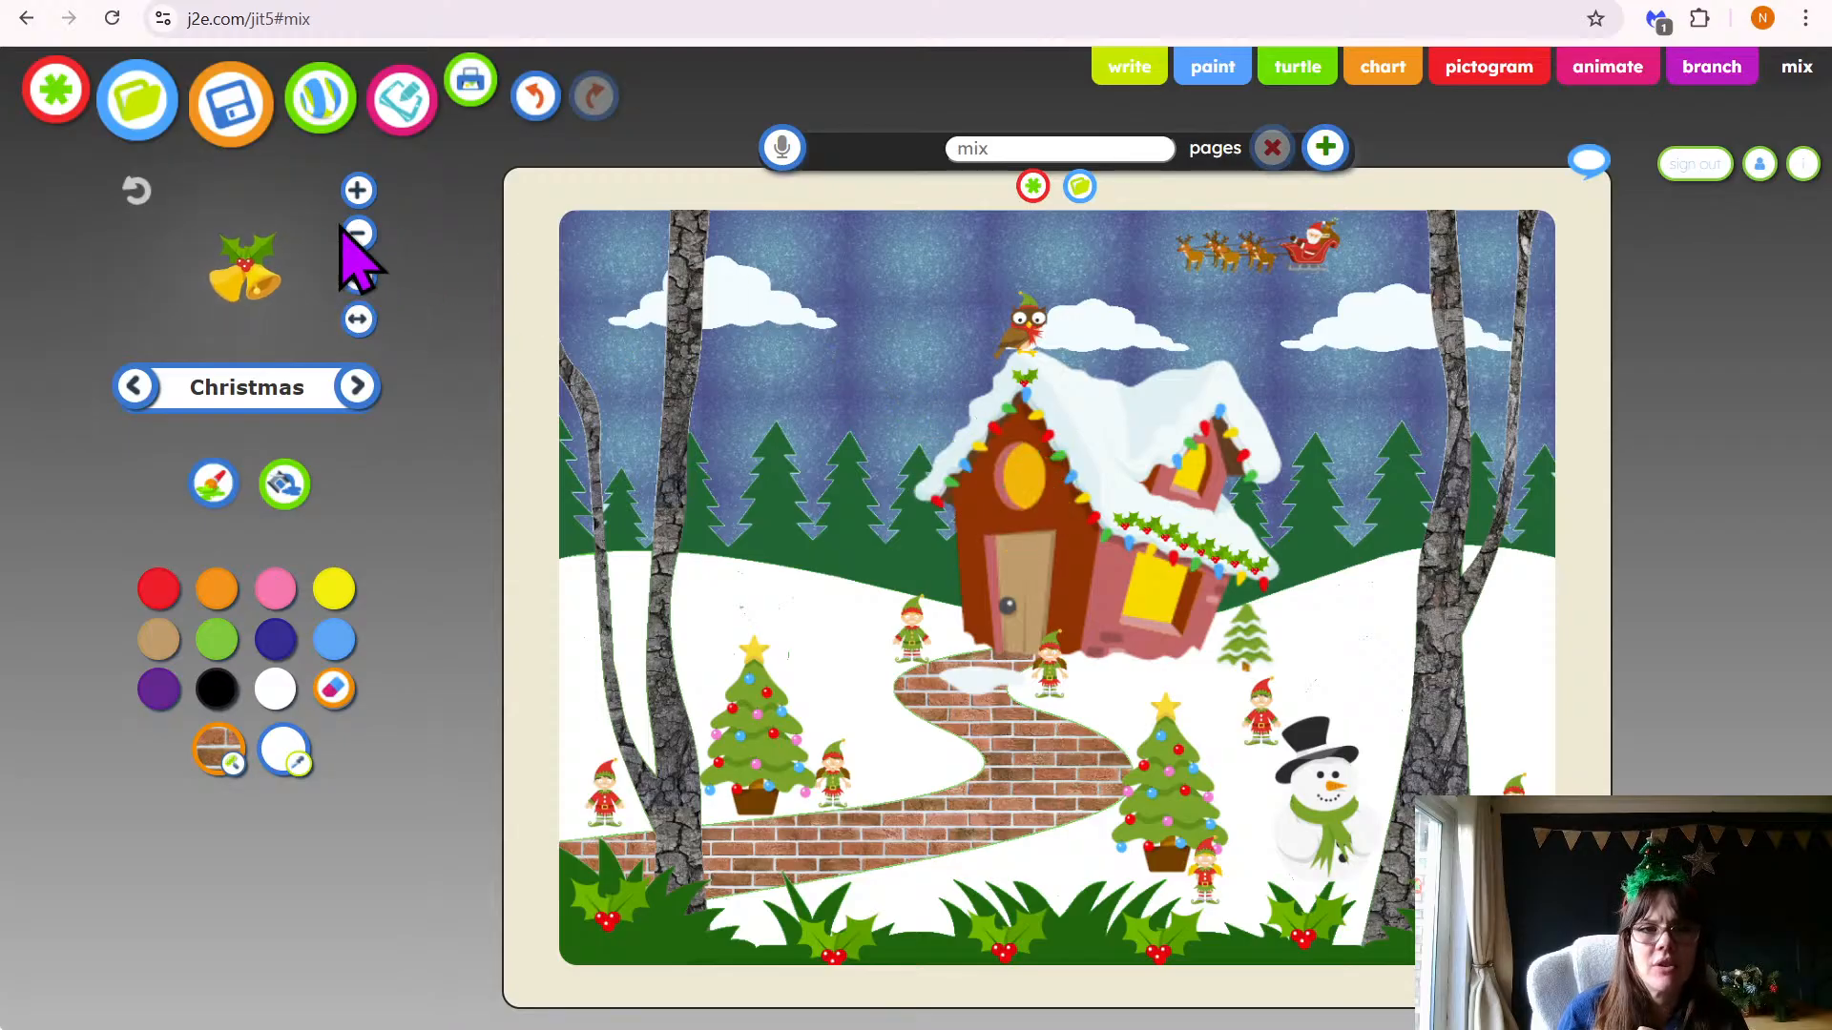
left_click(358, 233)
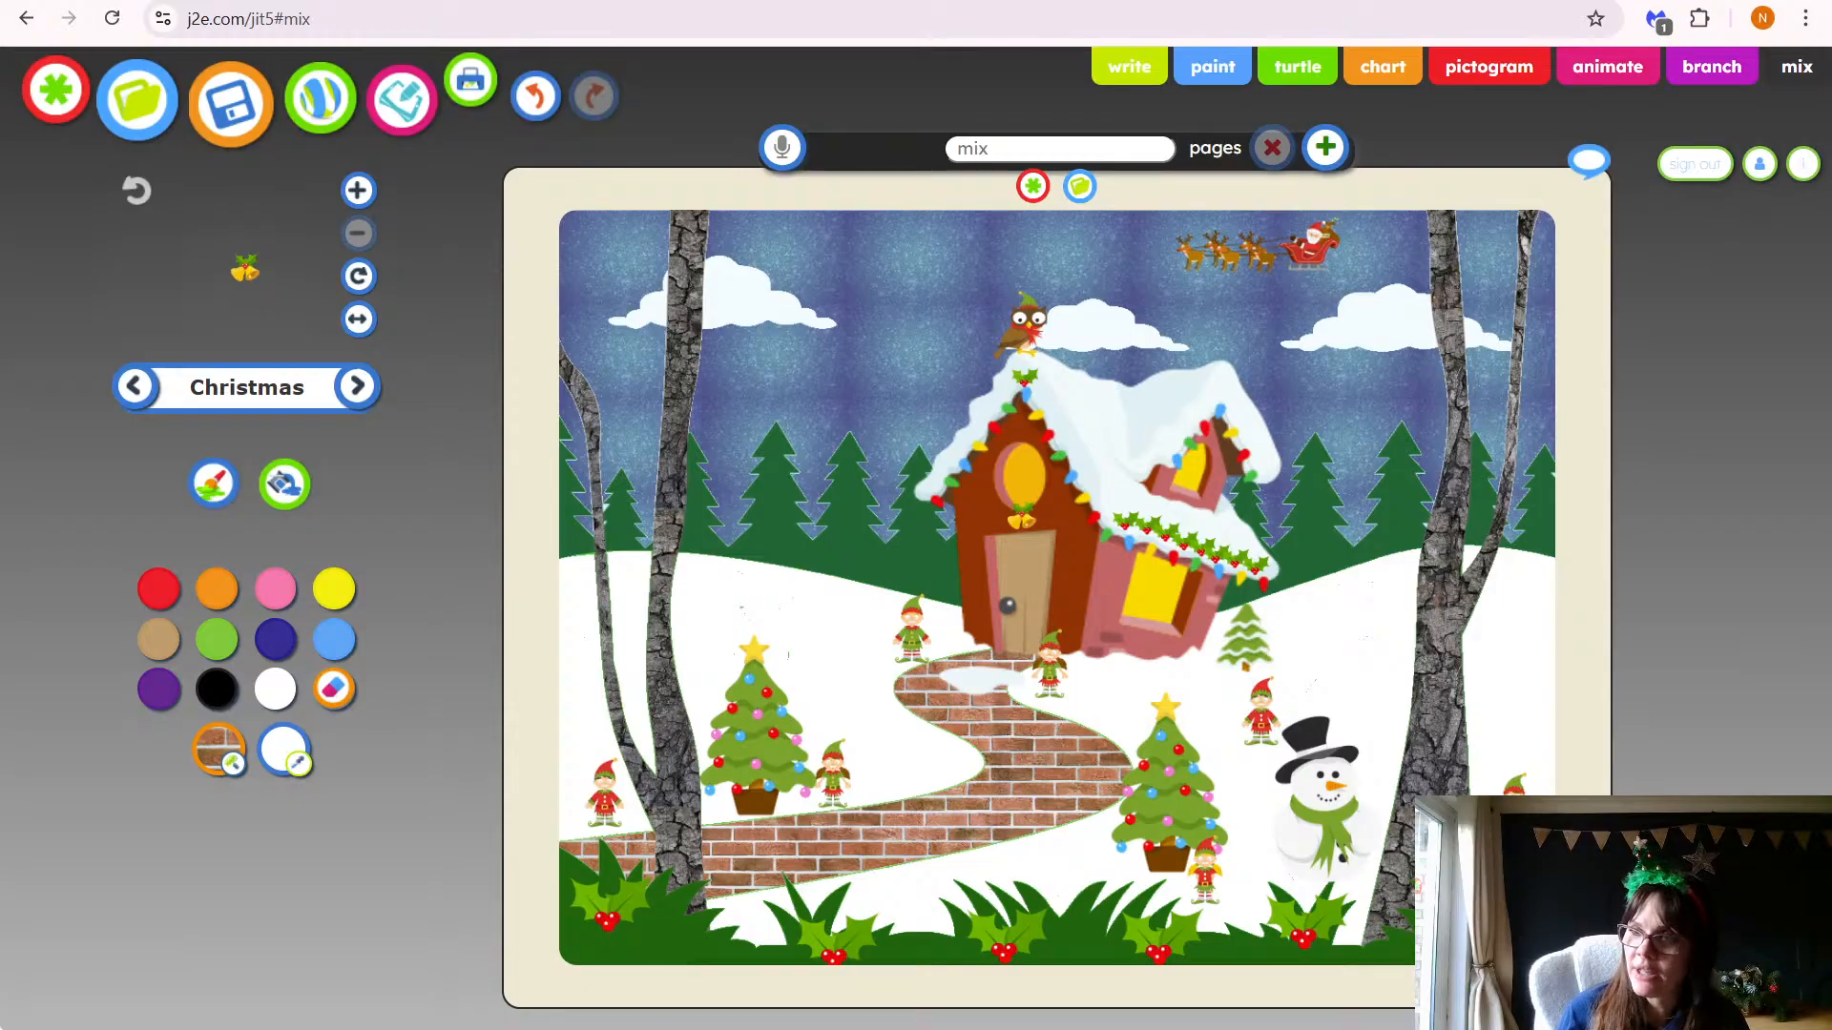
left_click(136, 189)
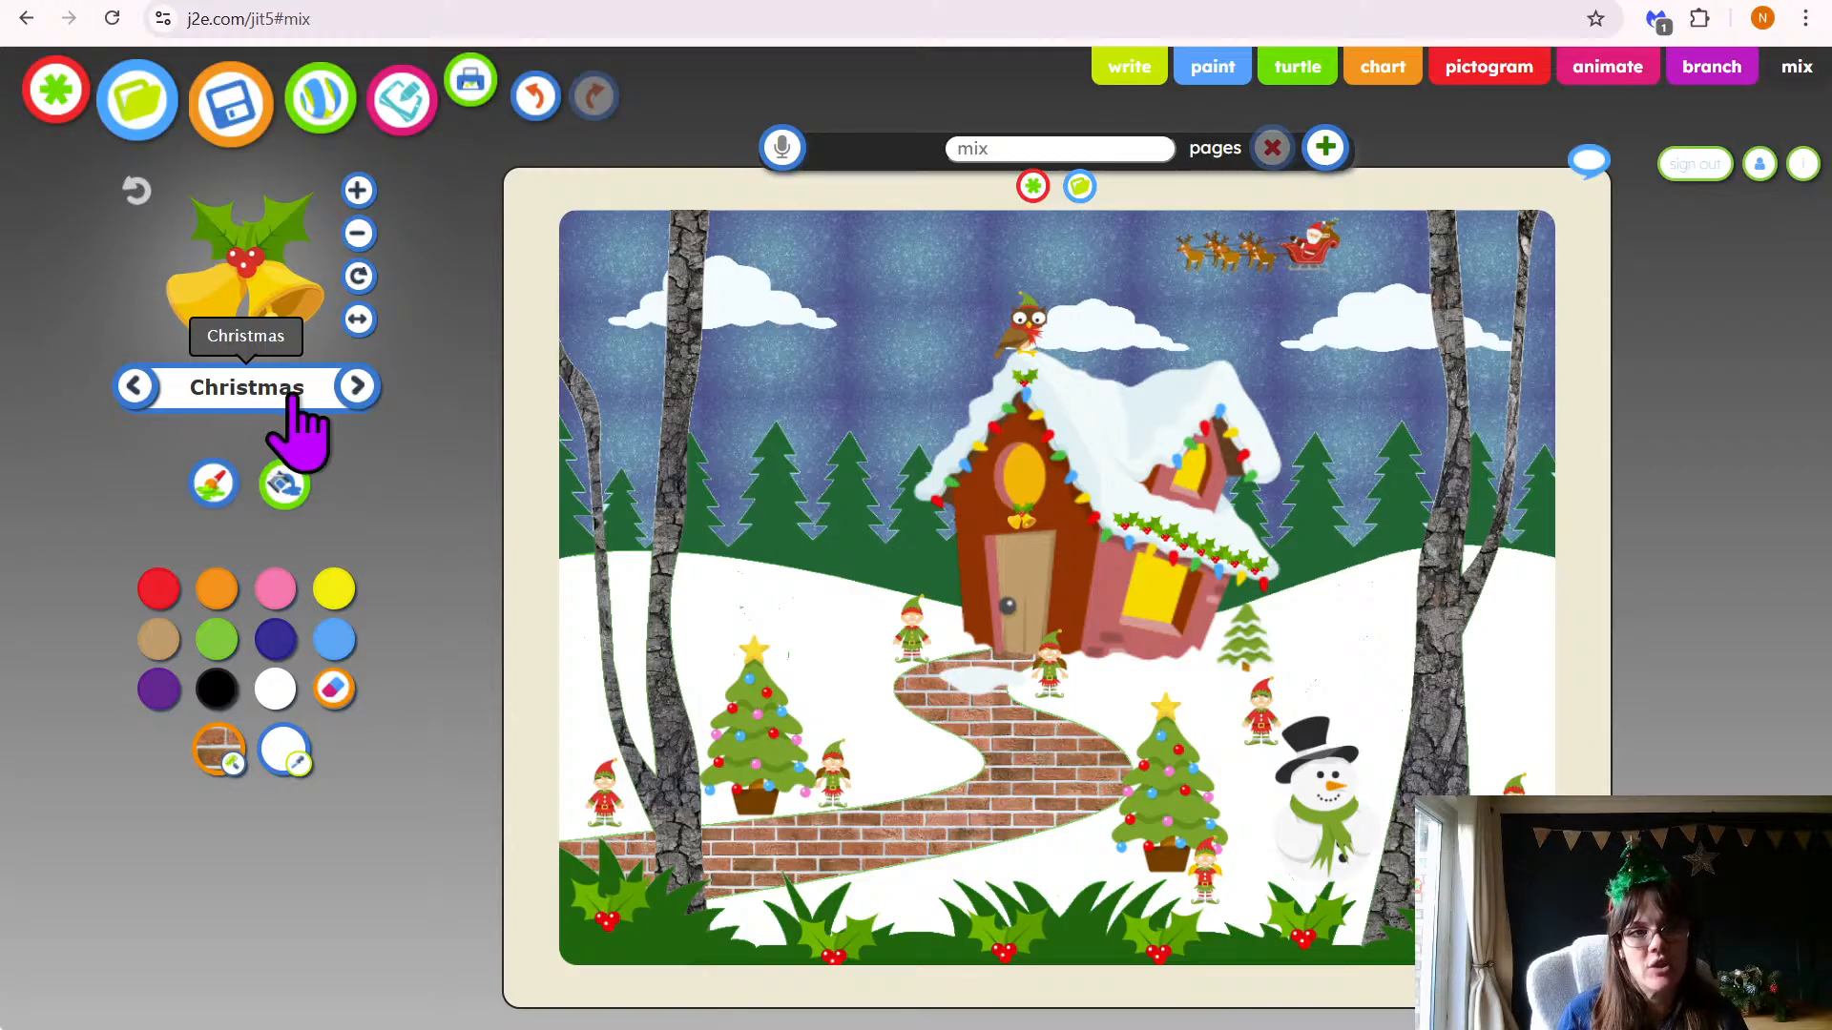
Search the web pictures for "christmas lights" and choose the black string with red, orange, yellow, green and blue bulbs
left_click(259, 395)
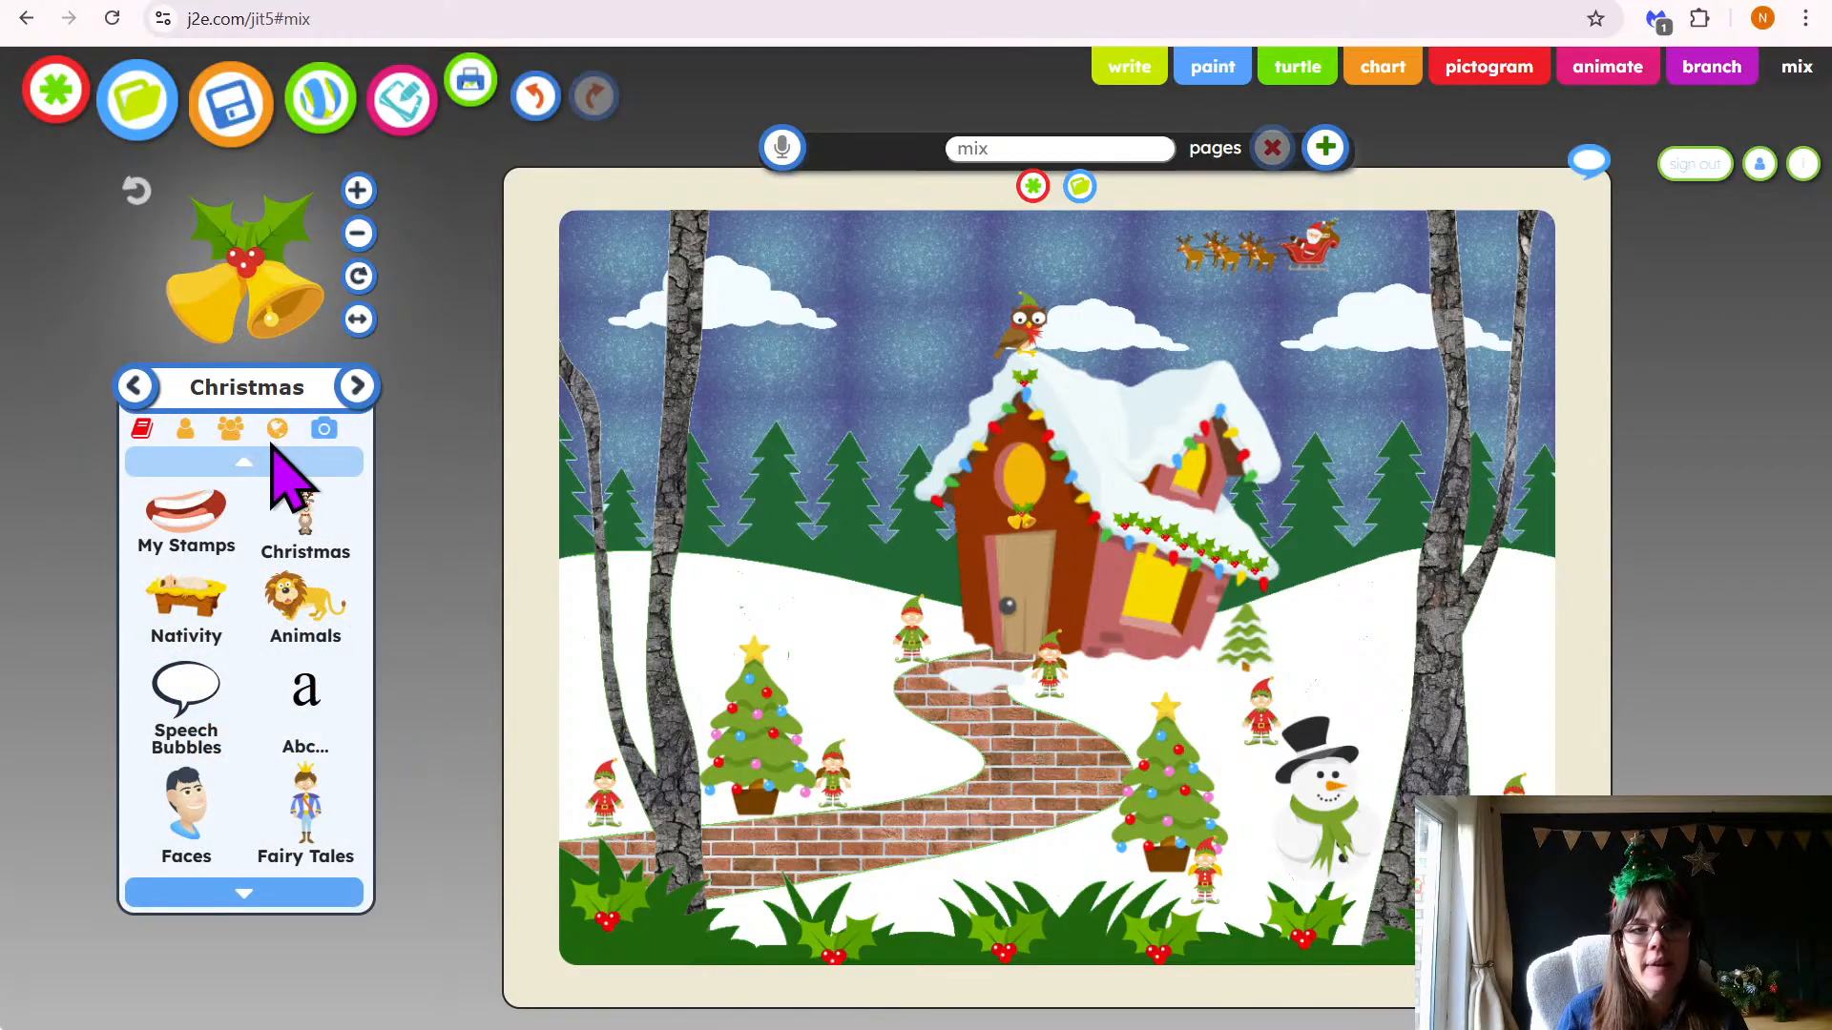
left_click(277, 432)
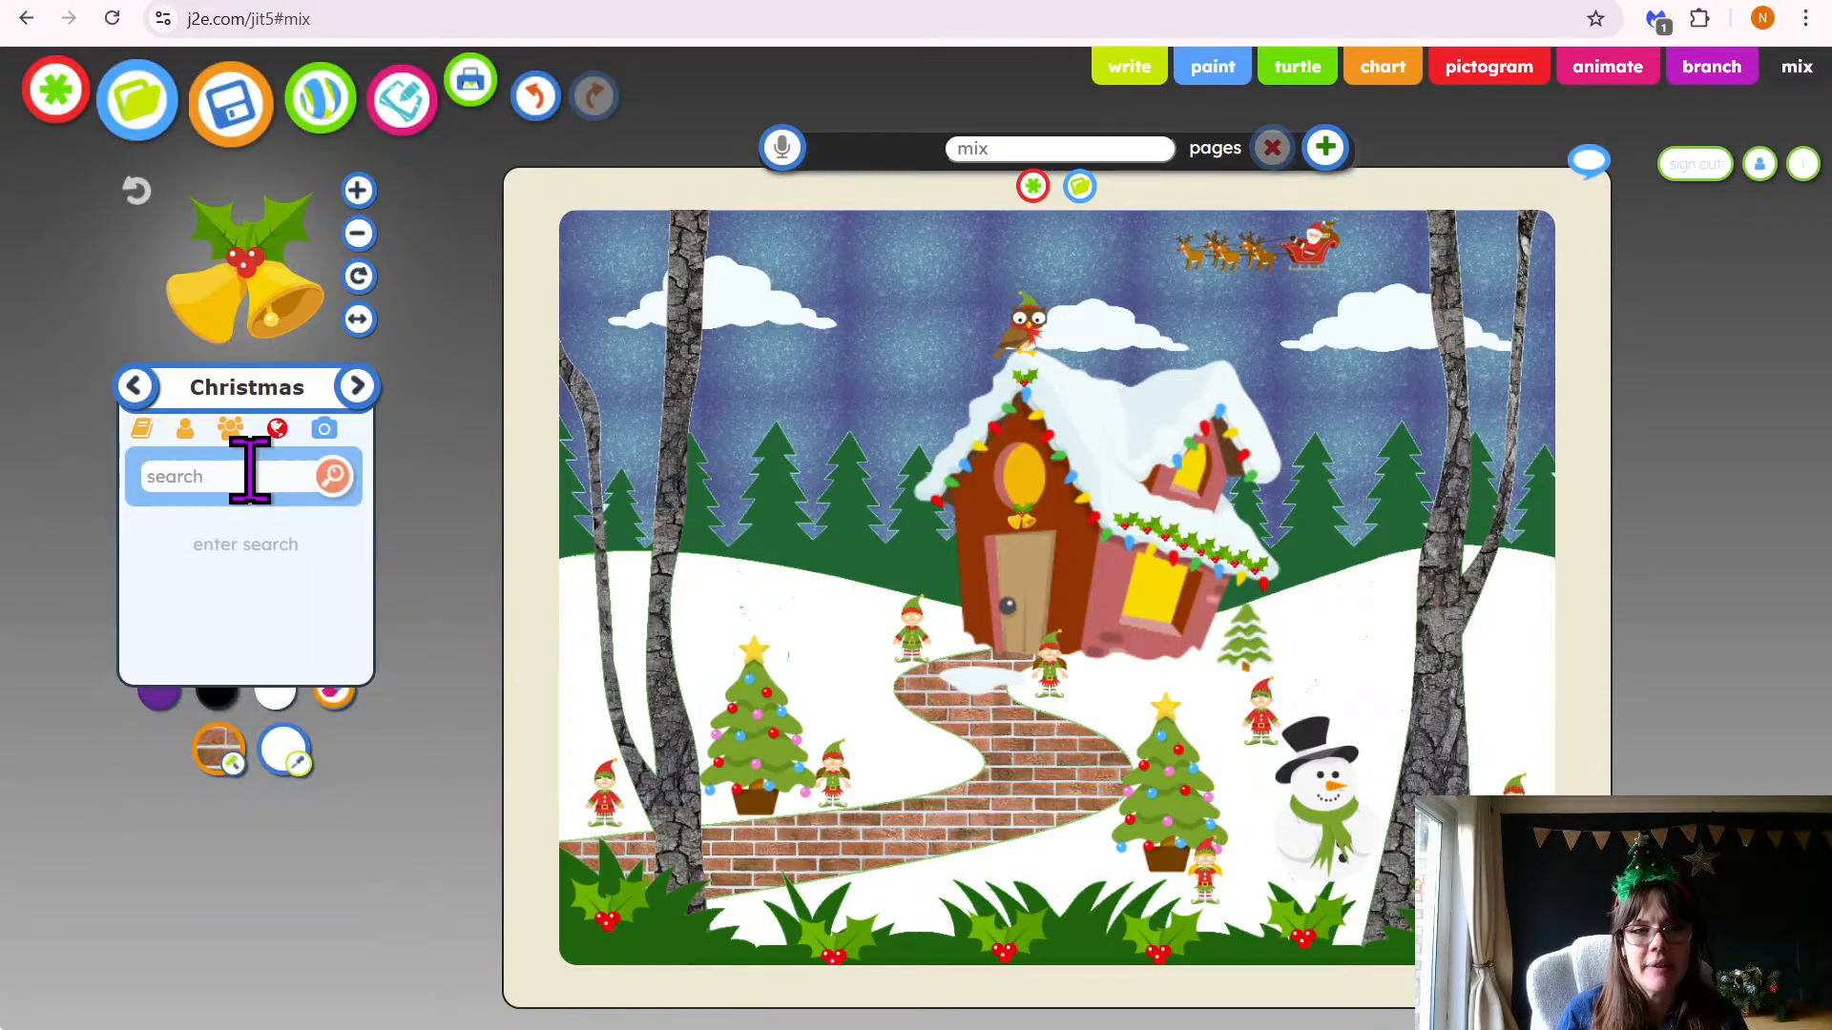
left_click(214, 476)
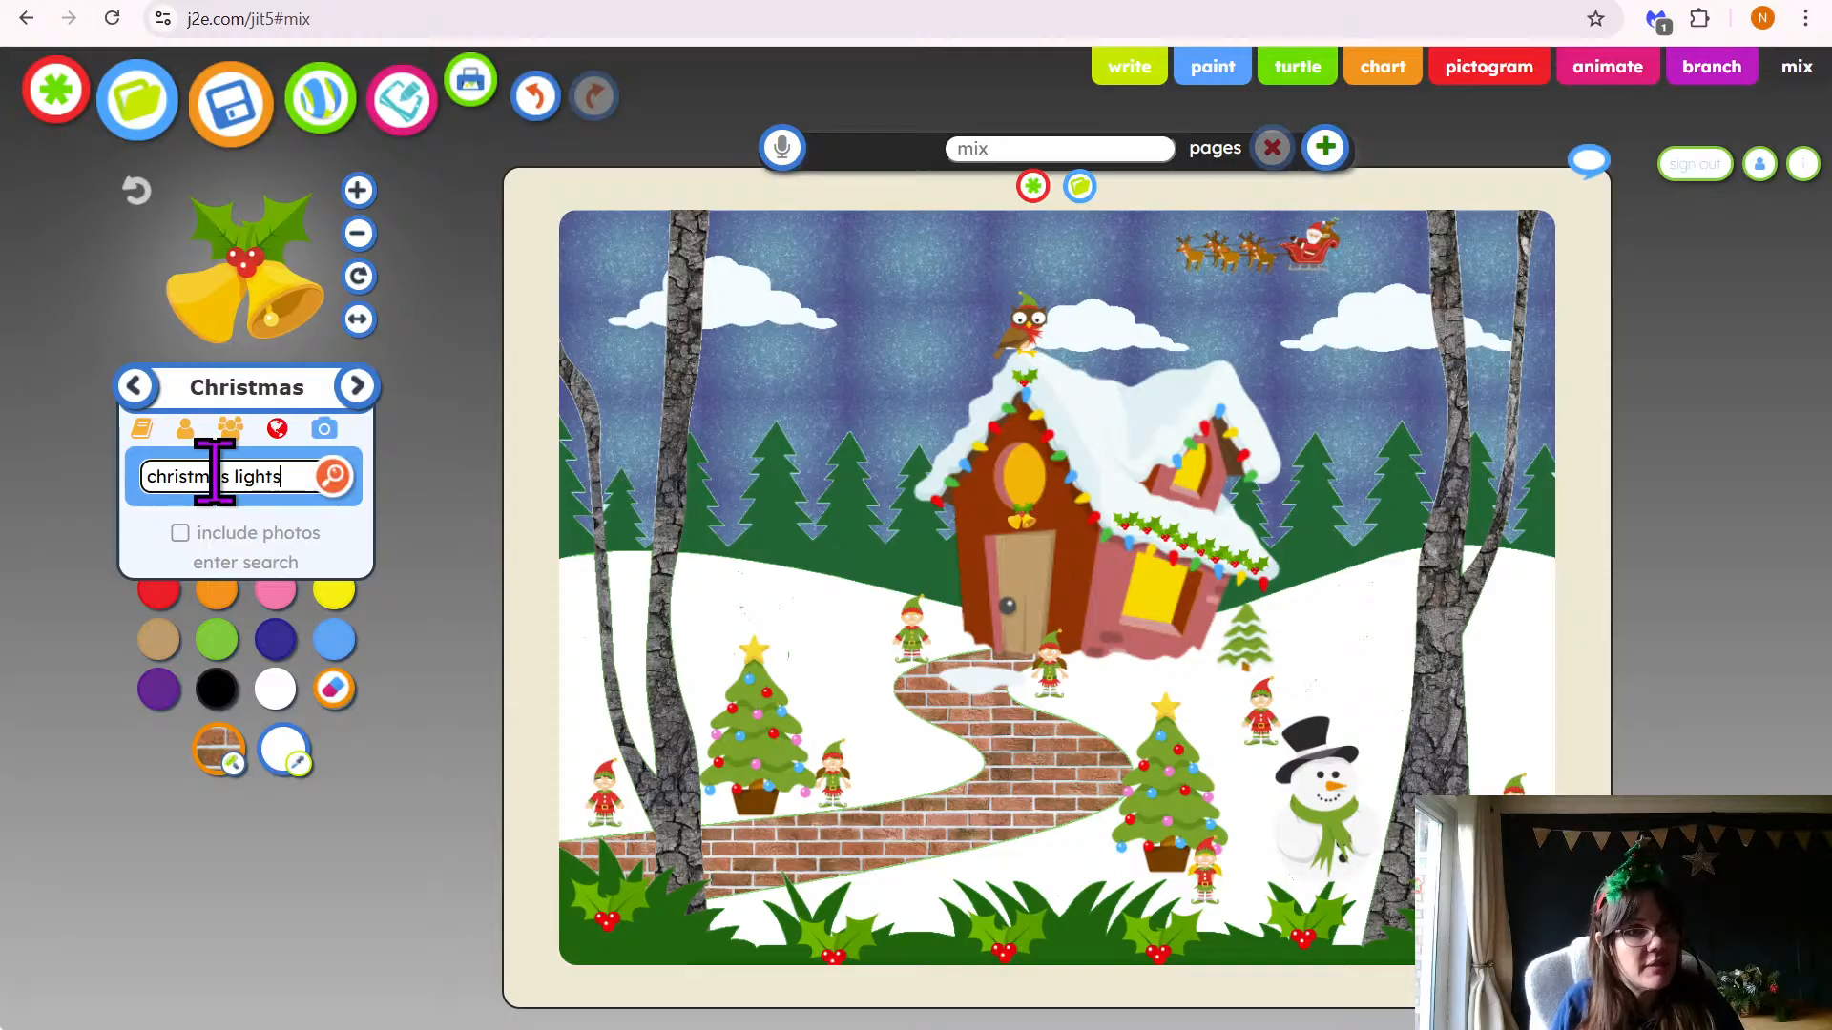
key("Return")
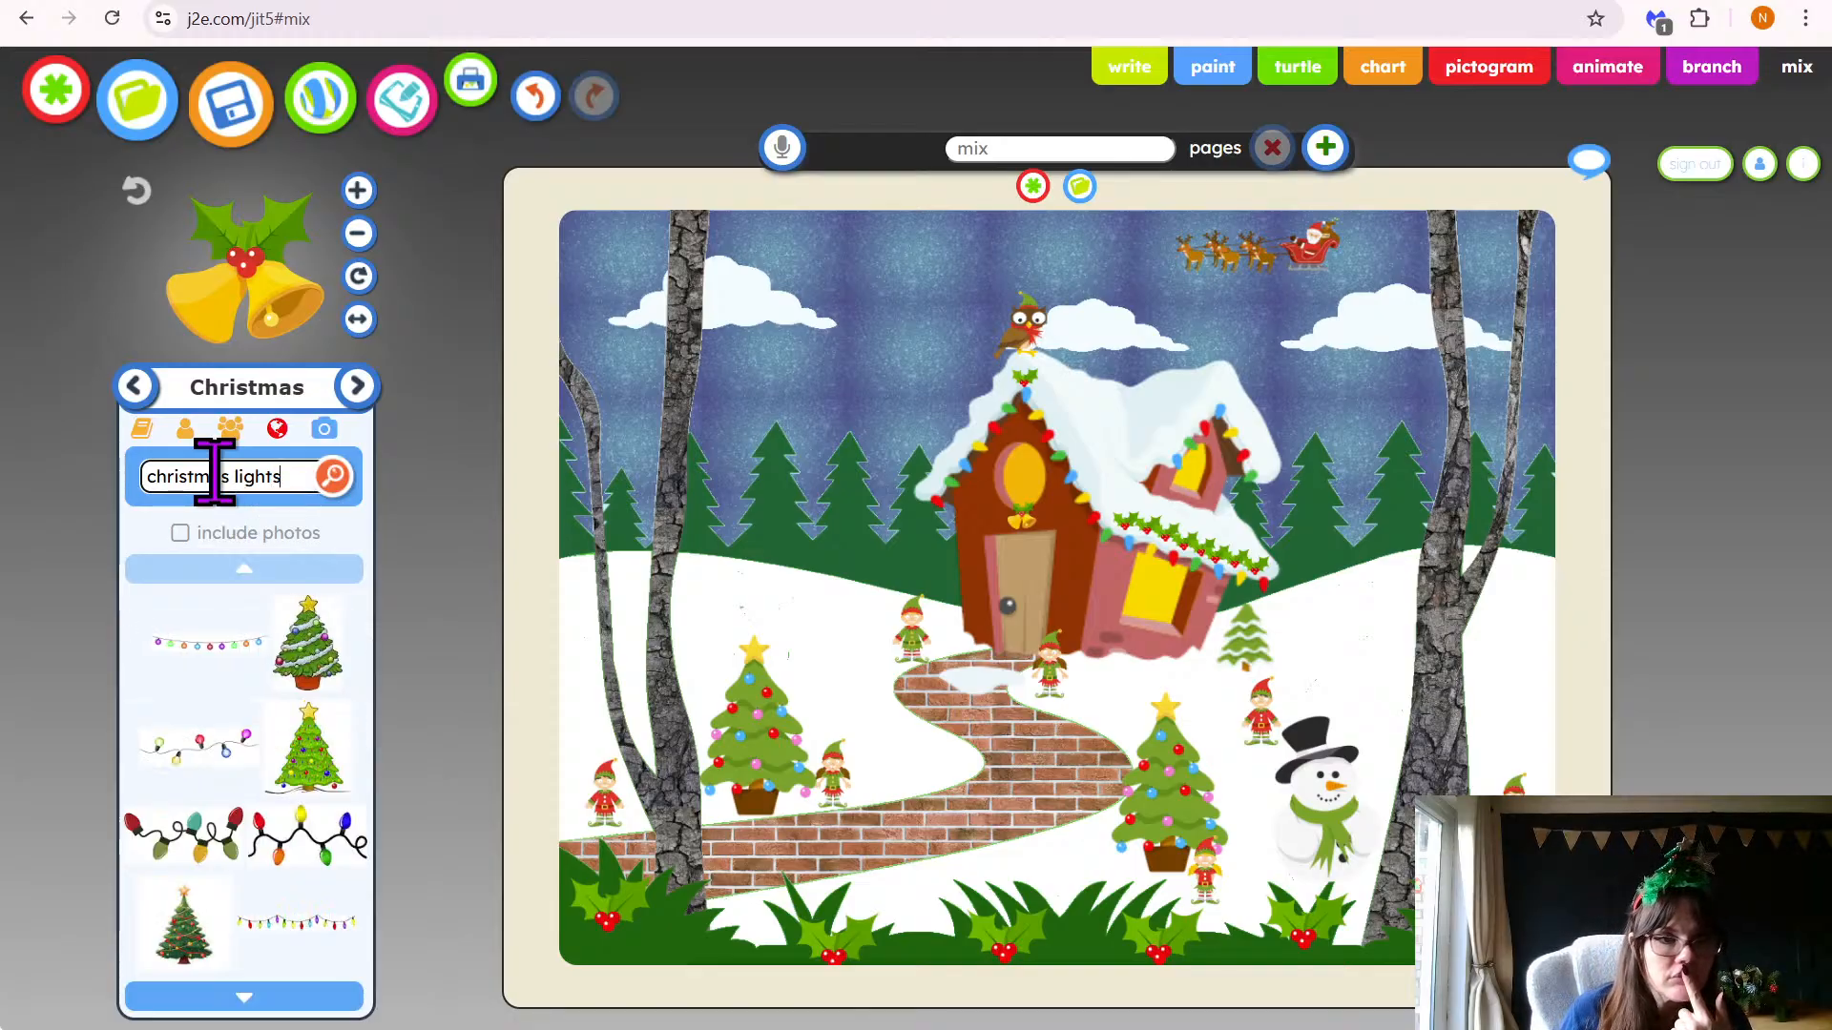
left_click(292, 848)
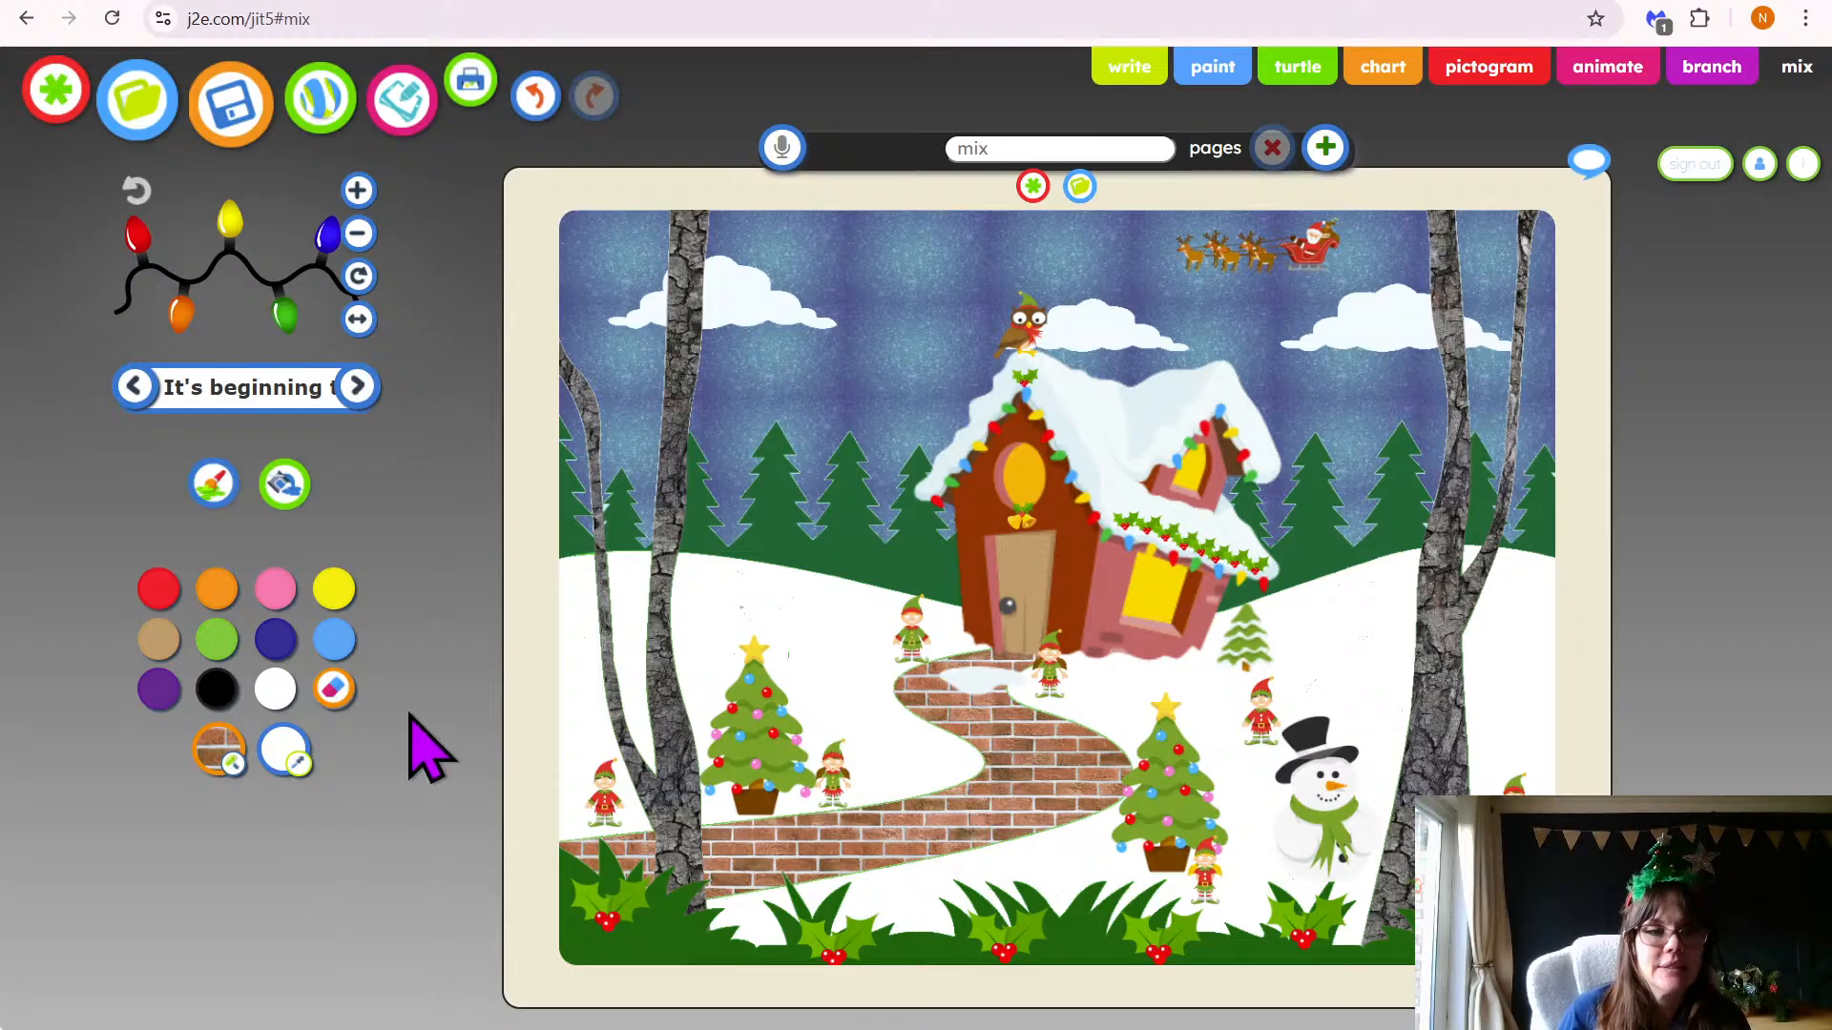
Shrink the string of lights to the smallest size and place the first strings on a background pine left of the house
left_click(350, 234)
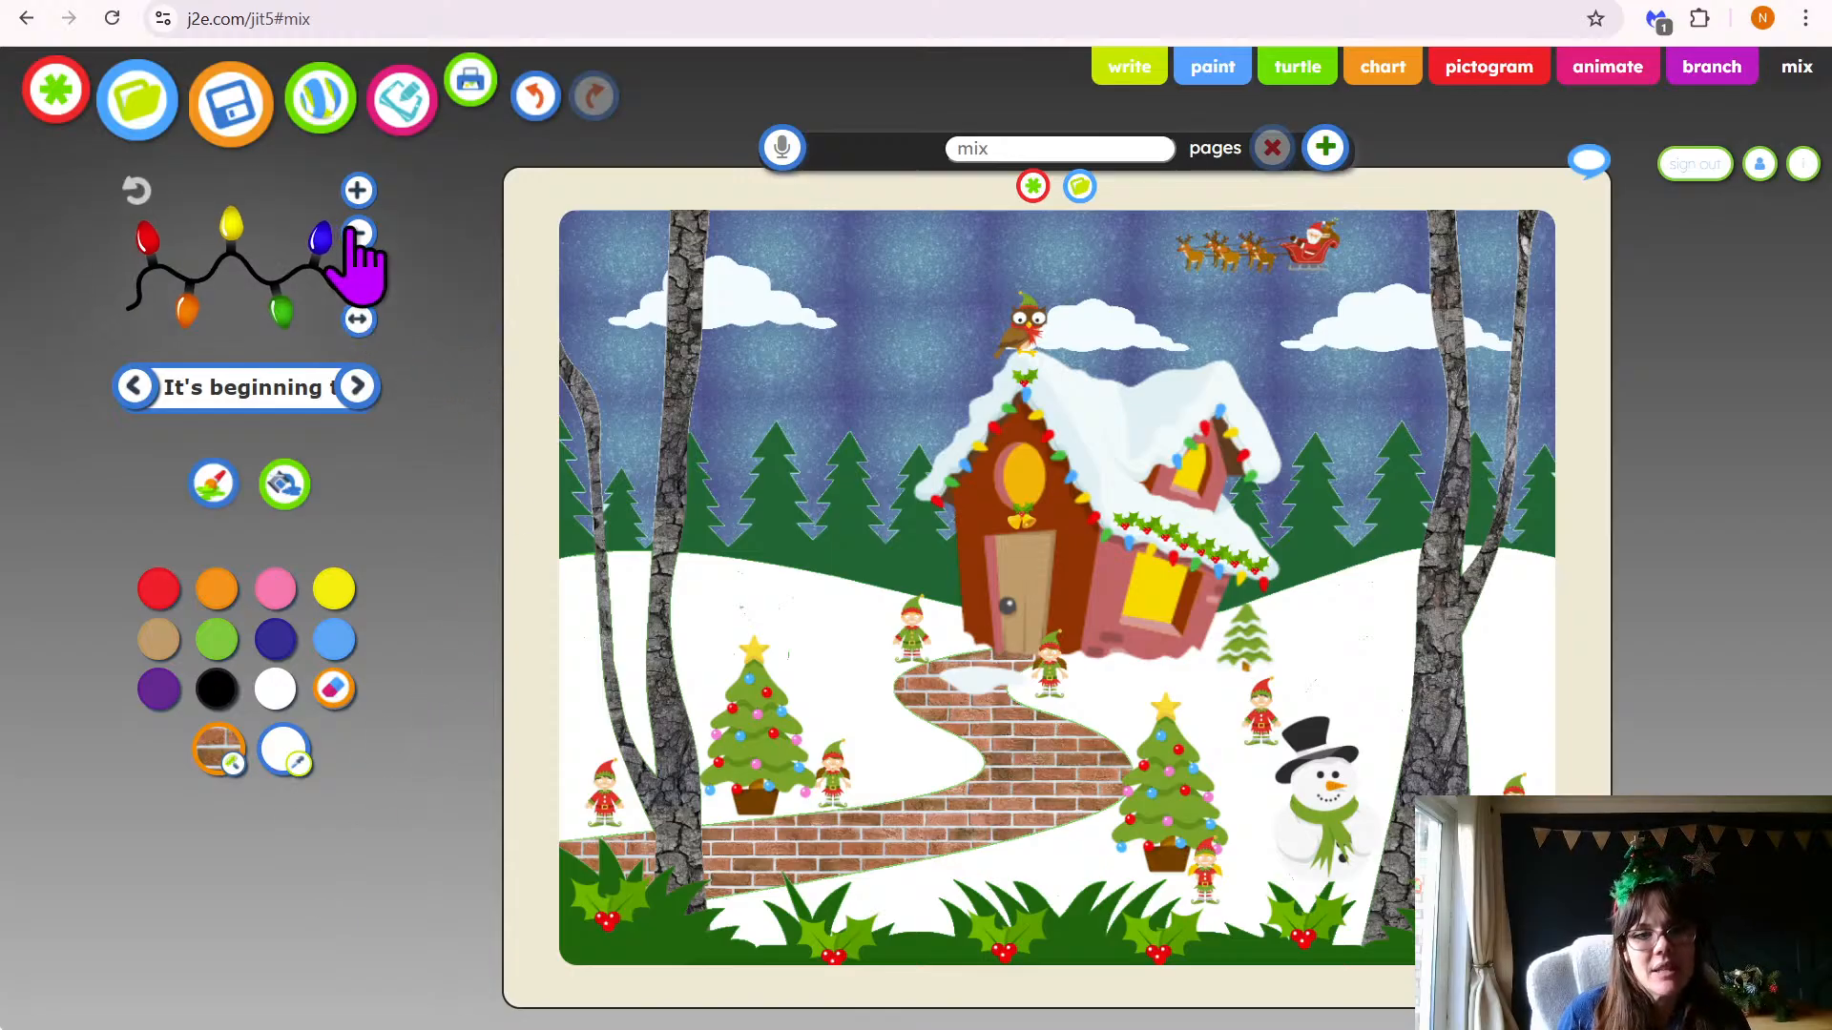
left_click(350, 234)
left_click(349, 234)
left_click(349, 234)
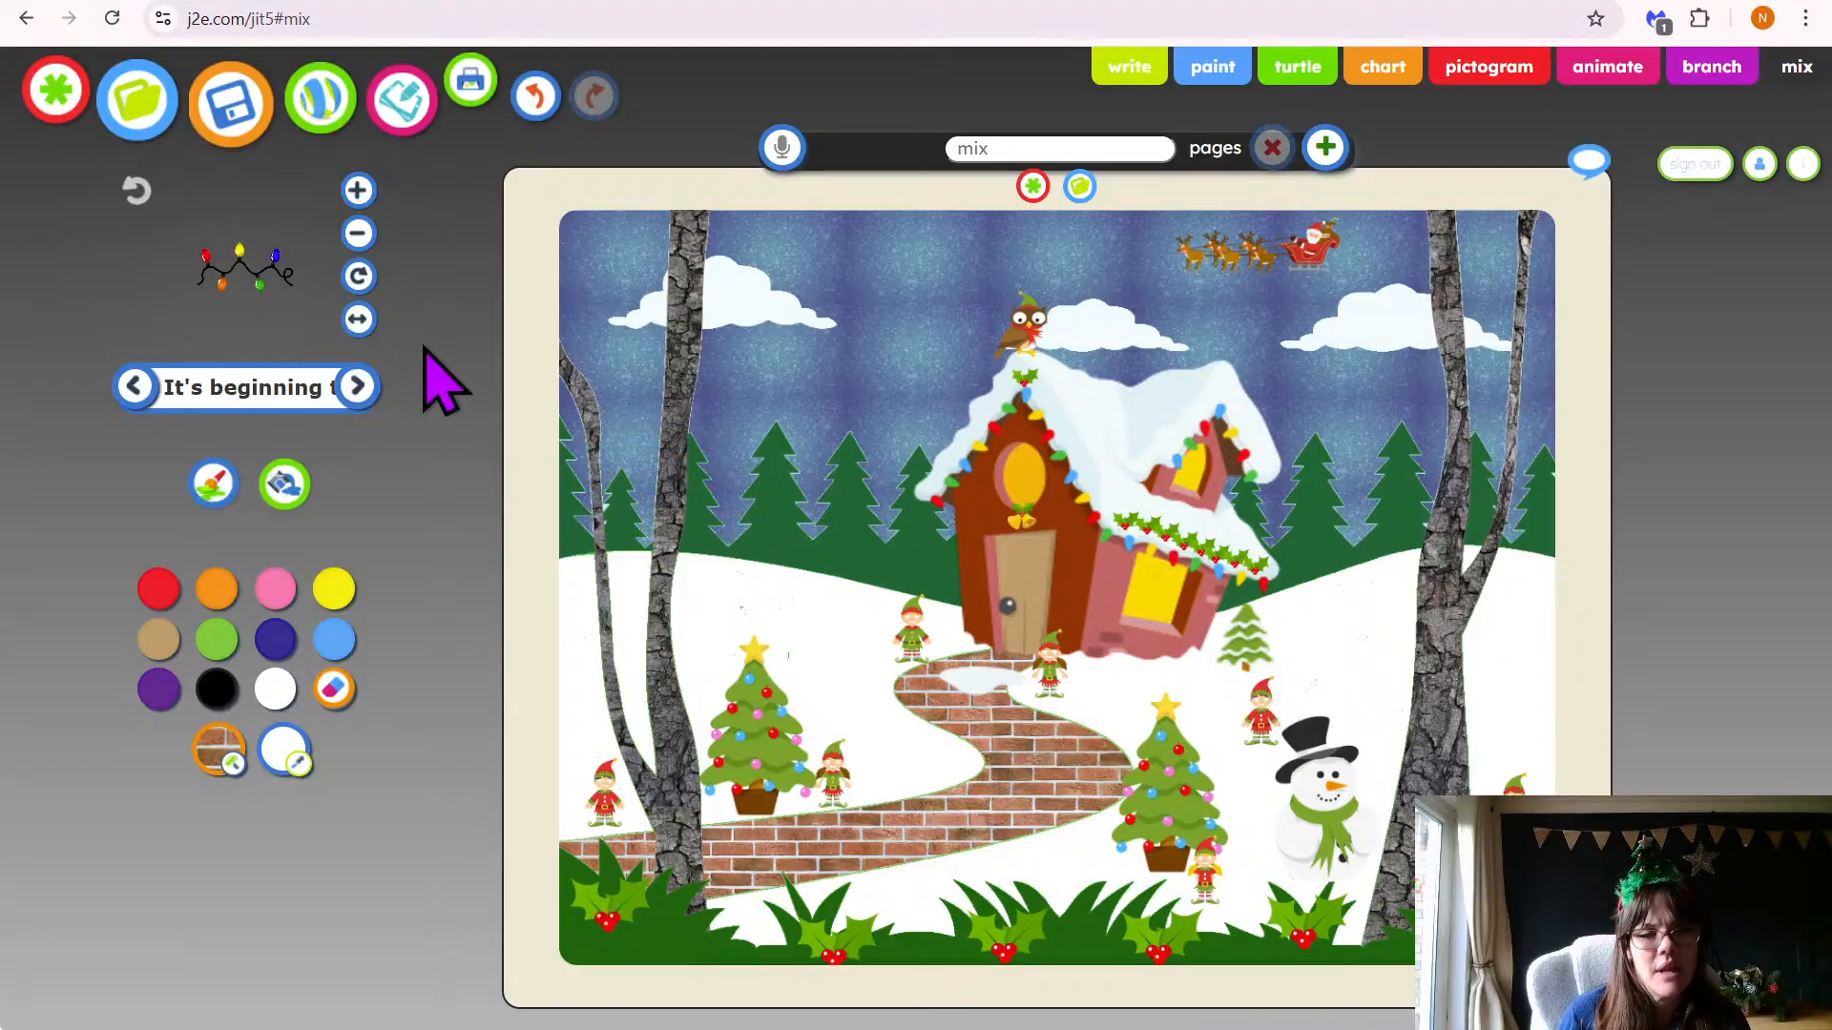
left_click(358, 233)
left_click(357, 234)
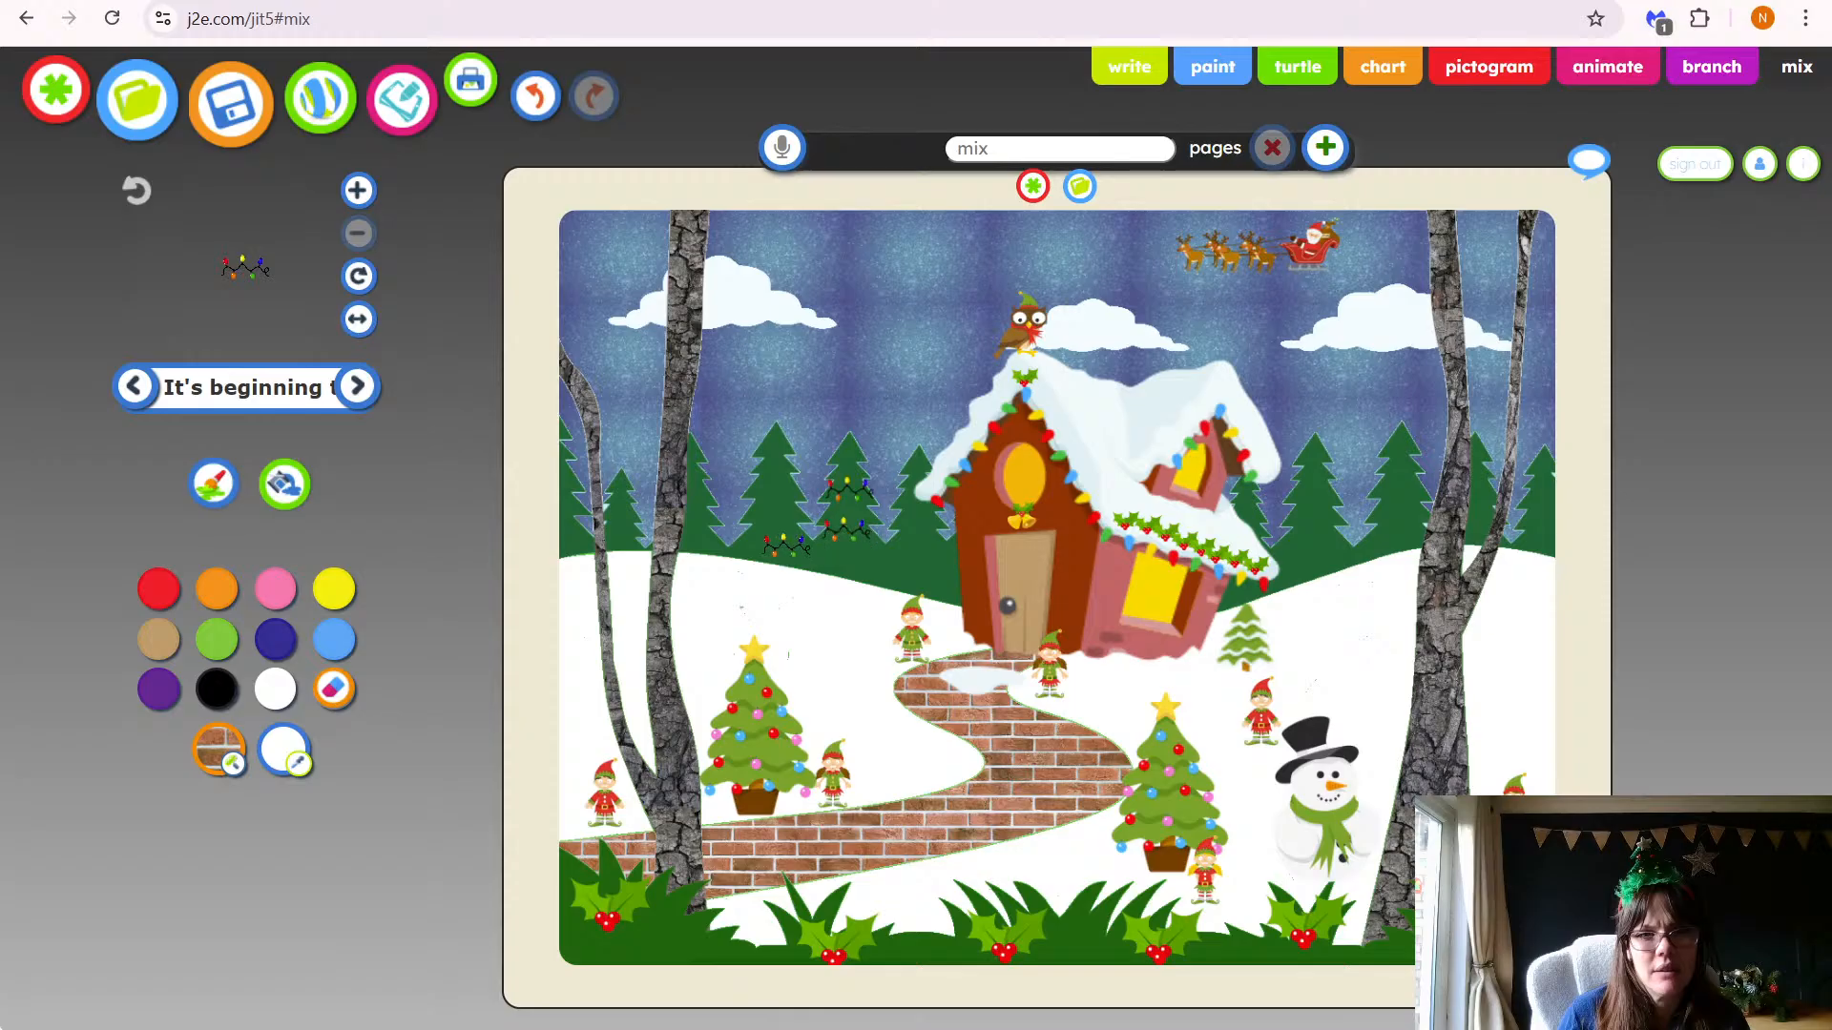
Rotate the string of lights to varied angles and drape copies over the background pines on both sides of the house
left_click(360, 276)
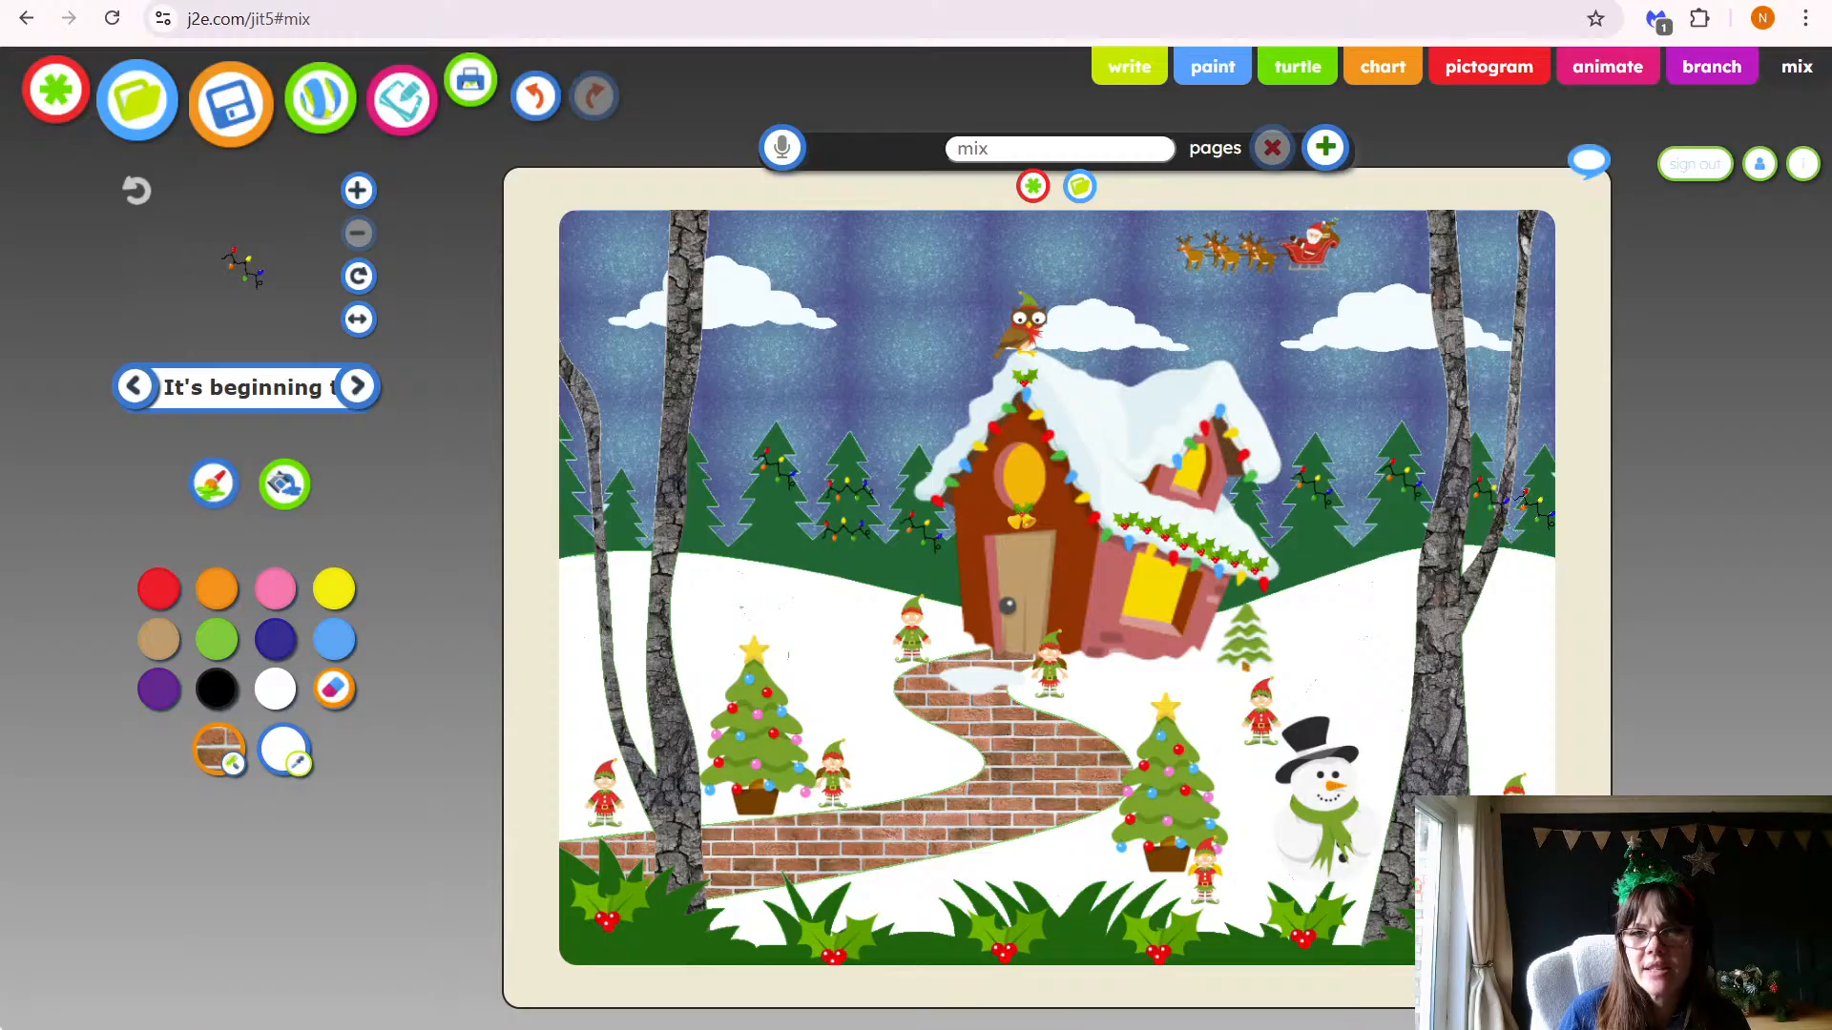
left_click(359, 281)
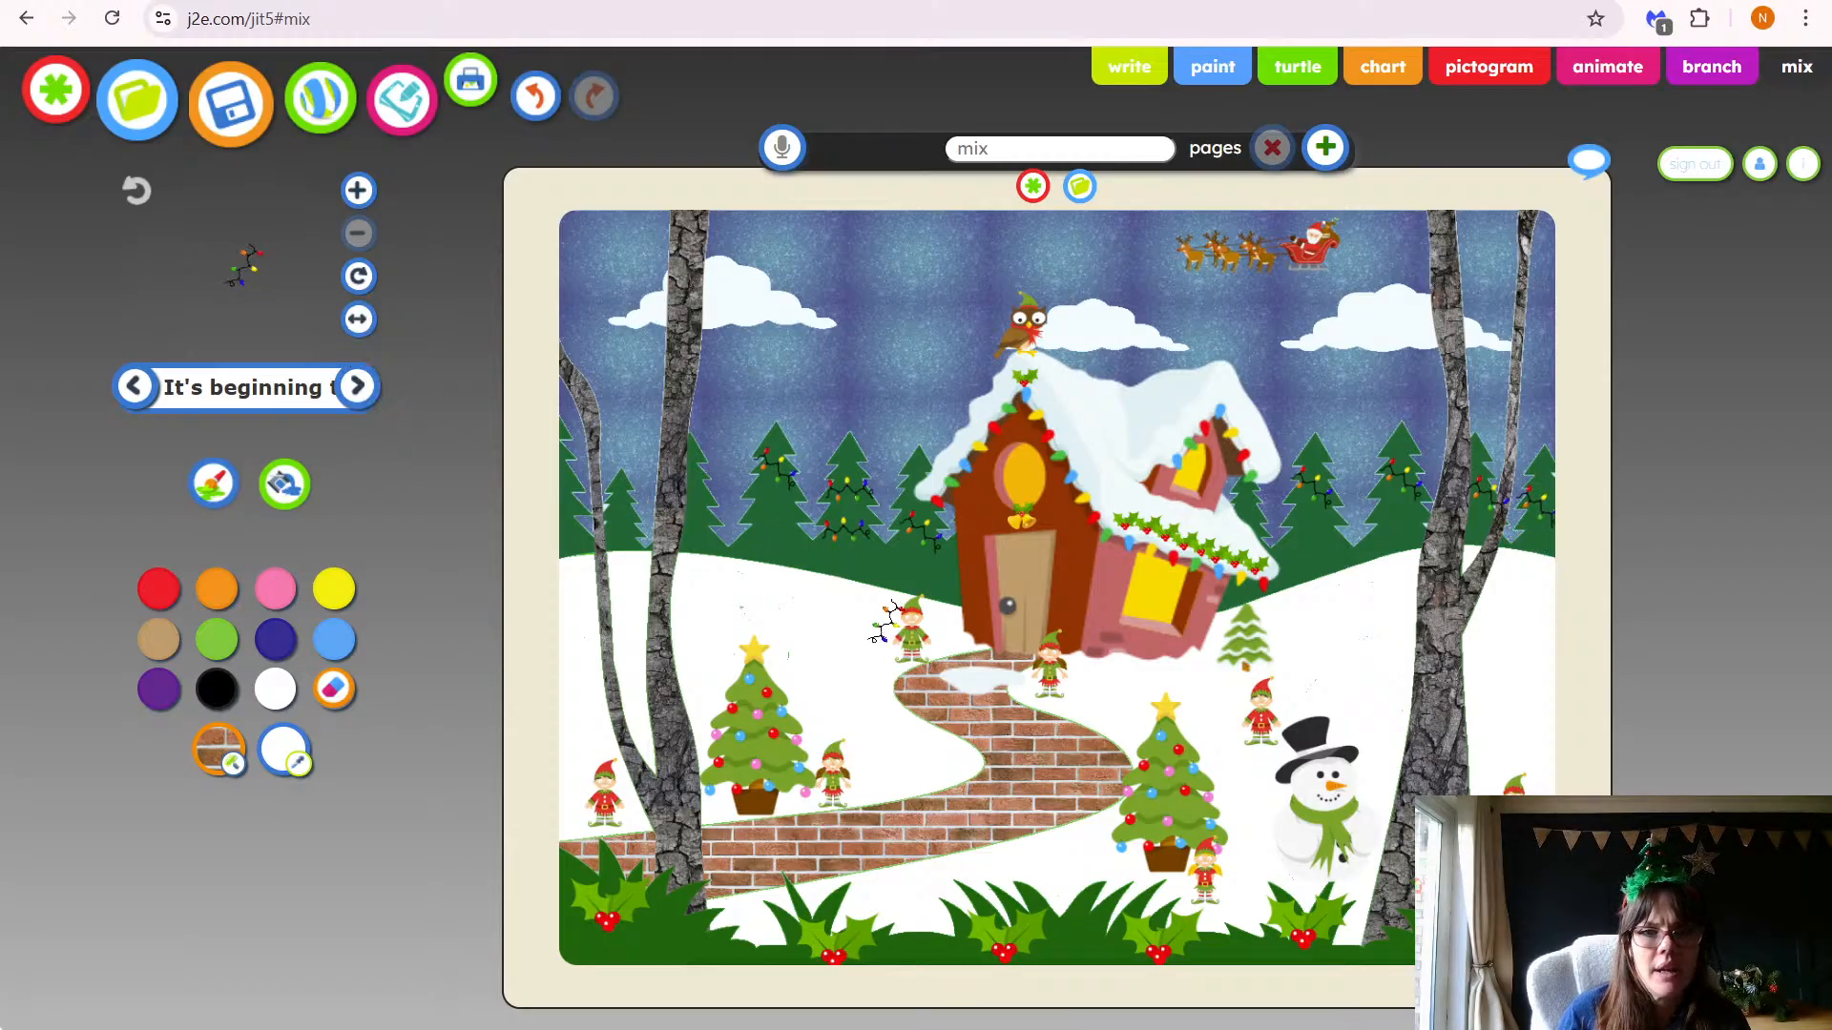
left_click(359, 278)
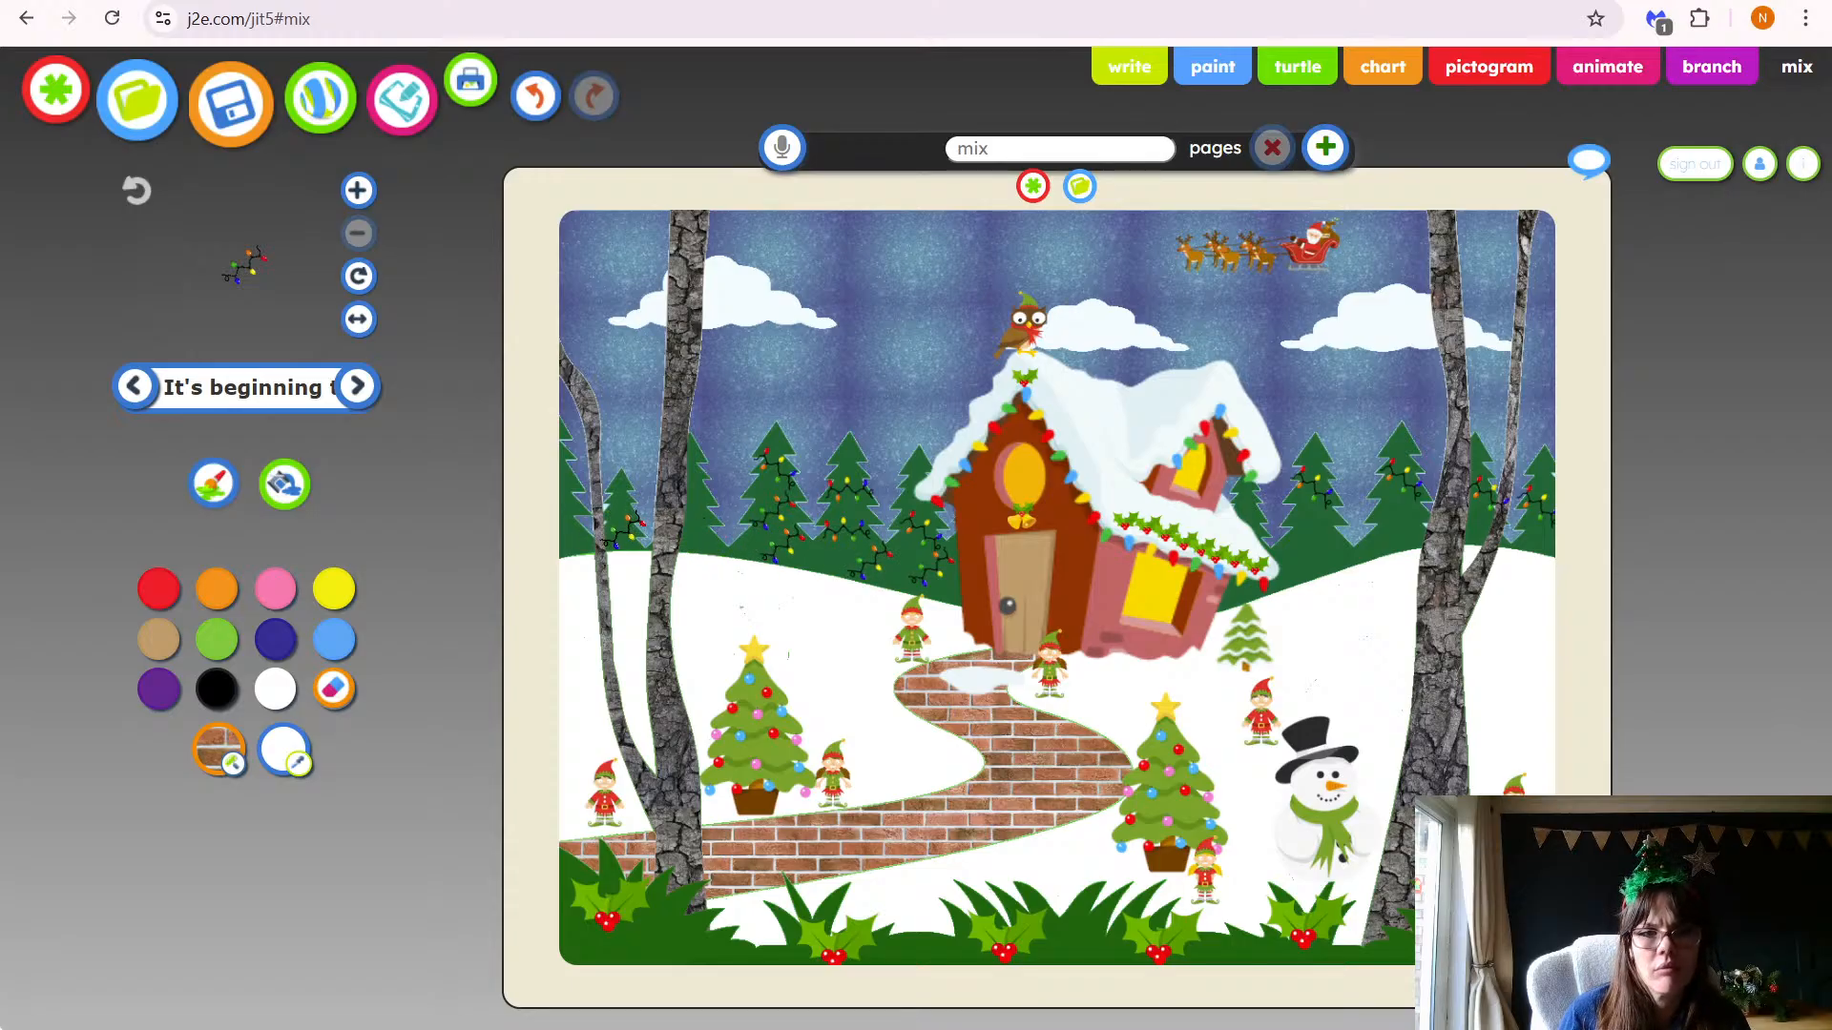
left_click(358, 276)
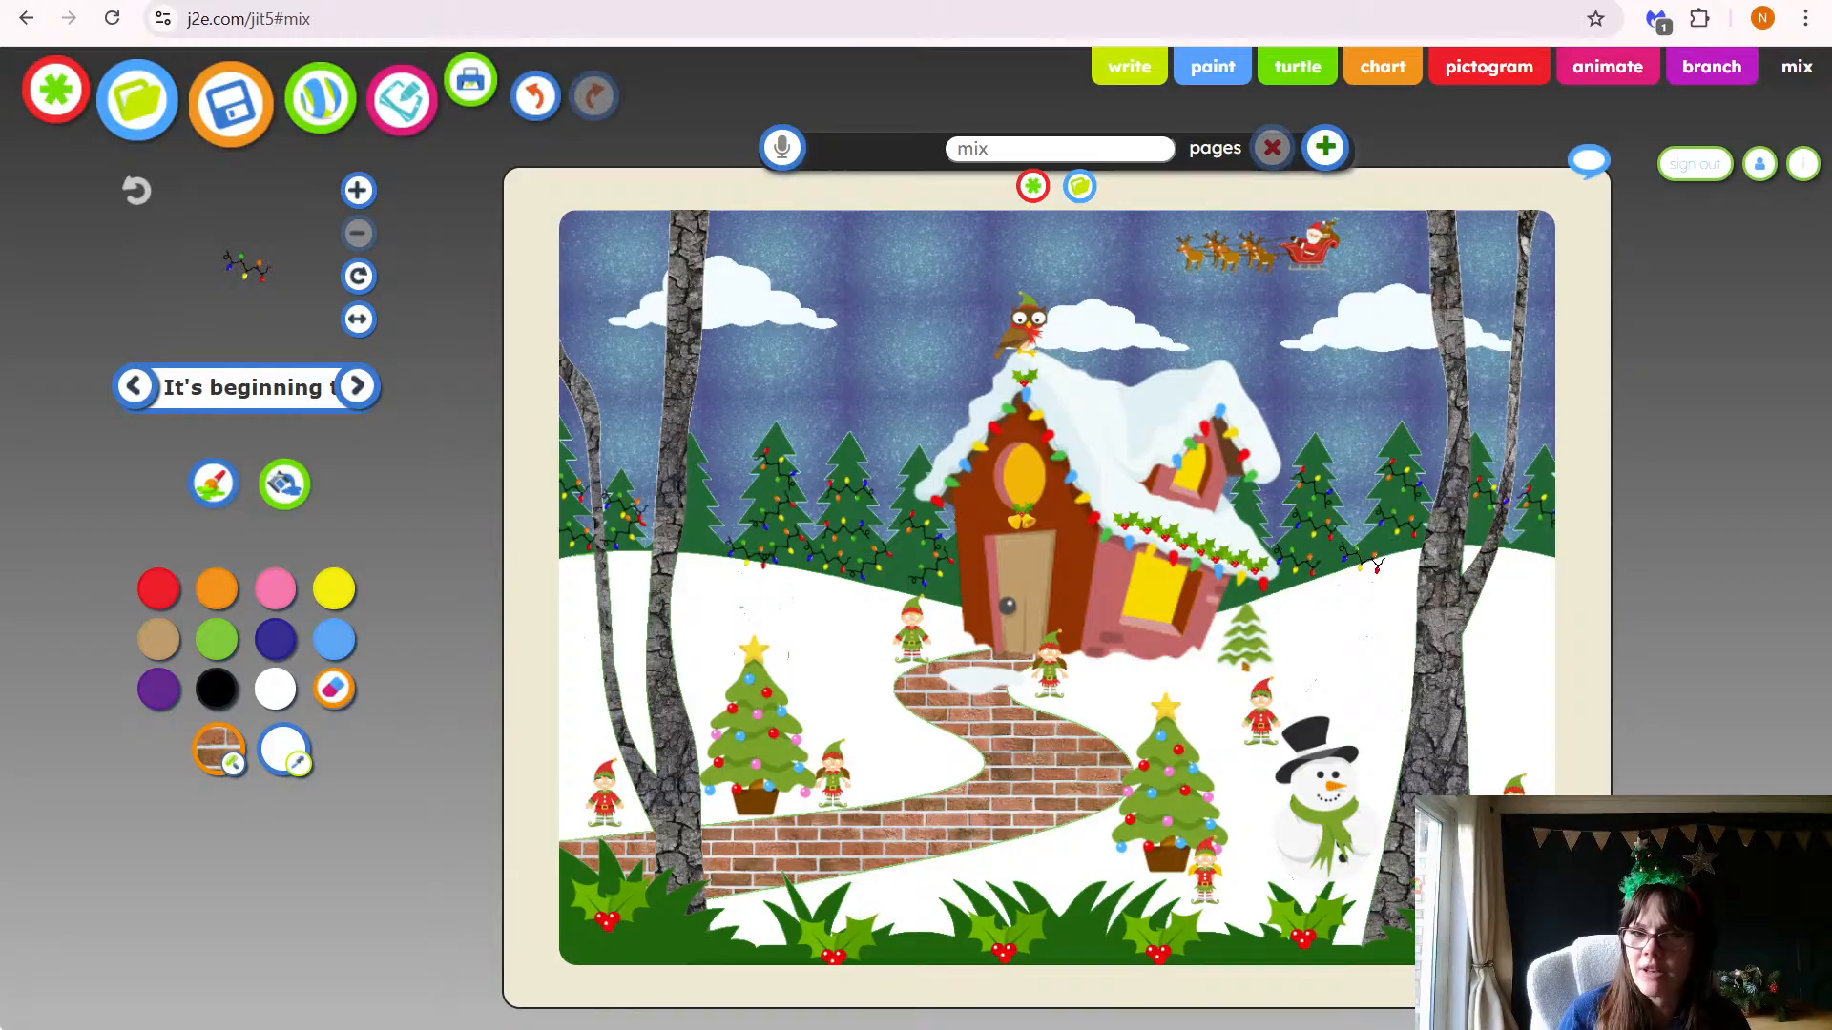
left_click(1363, 556)
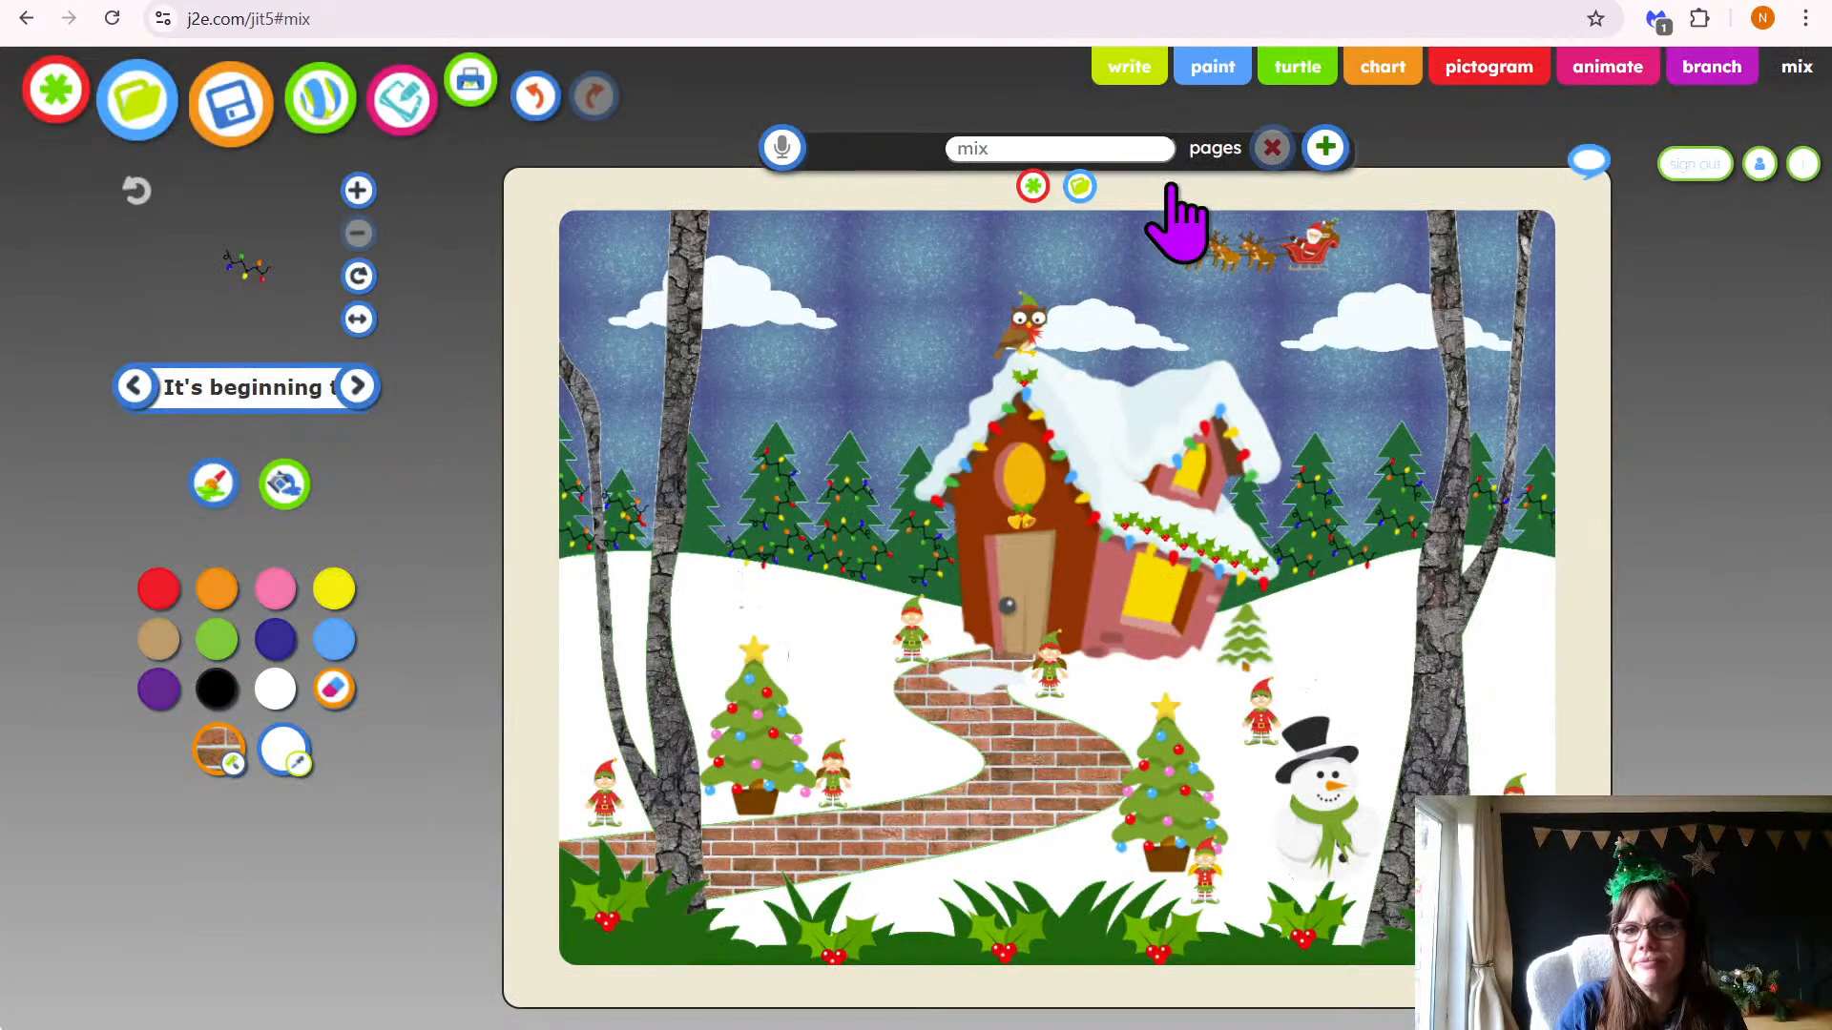
Add a new page using the full-page layout, with its content type set to writing
left_click(1317, 151)
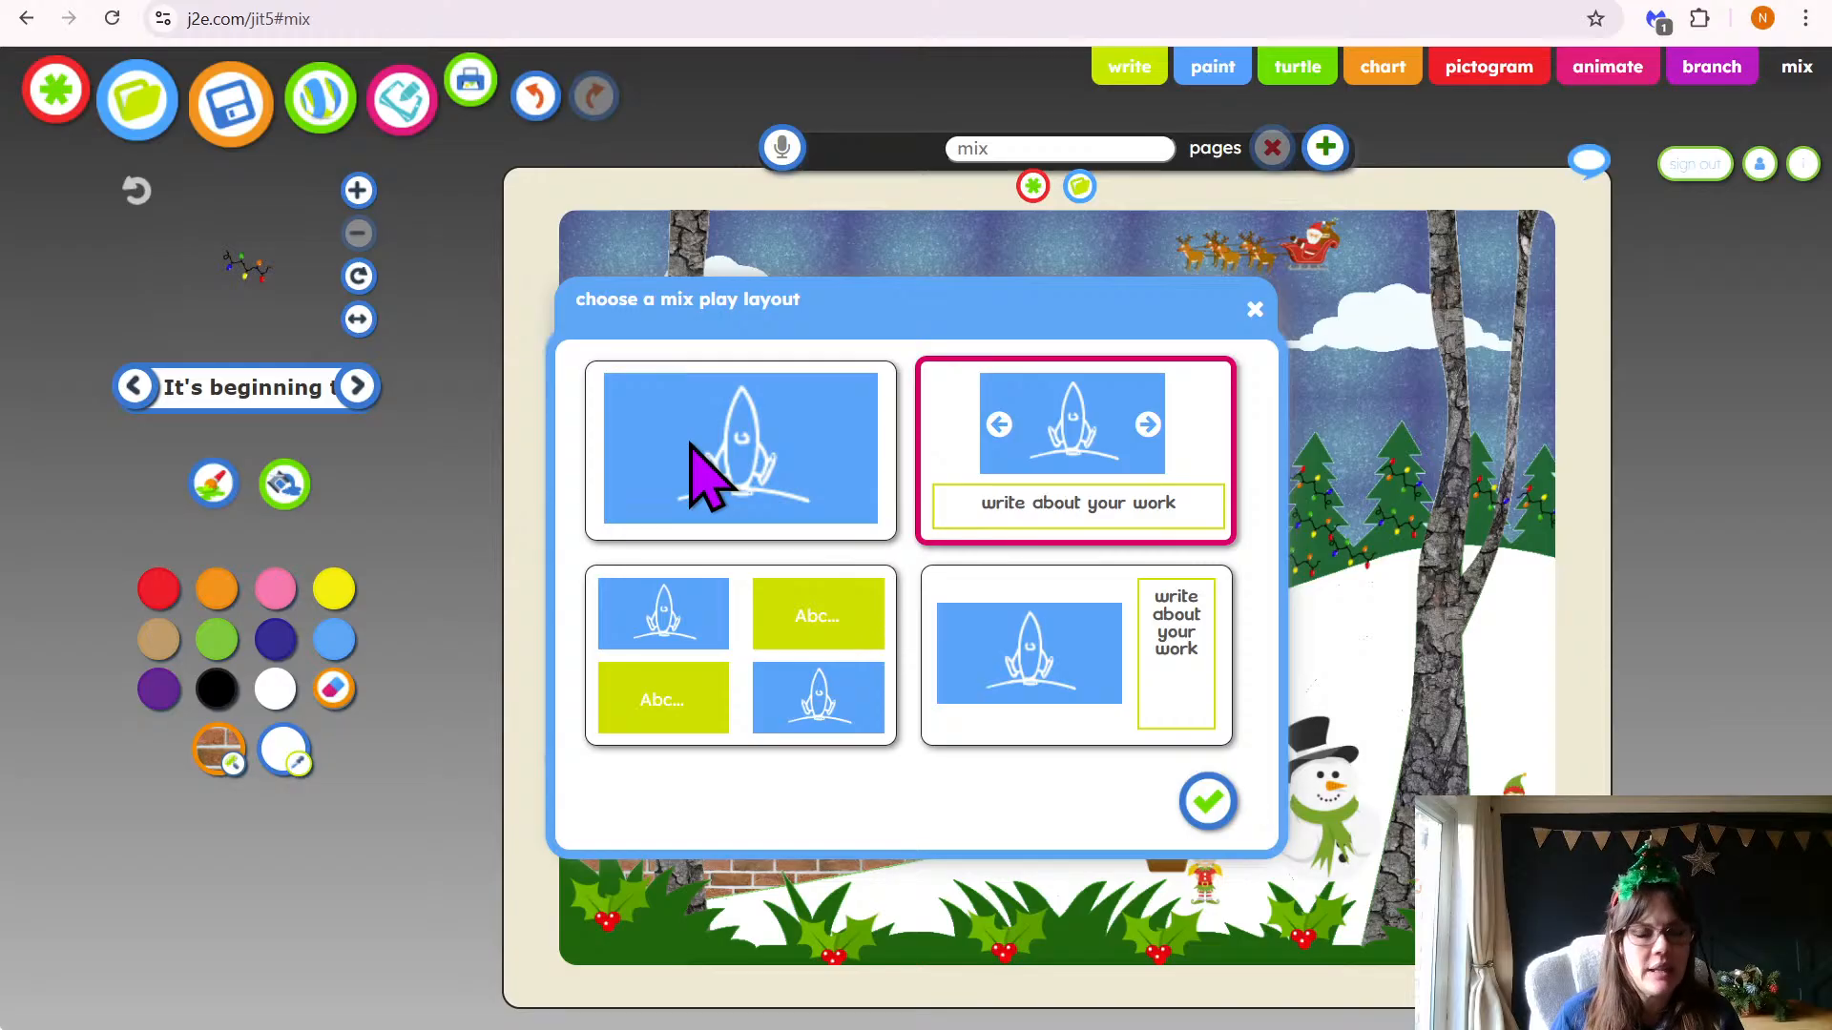
left_click(747, 441)
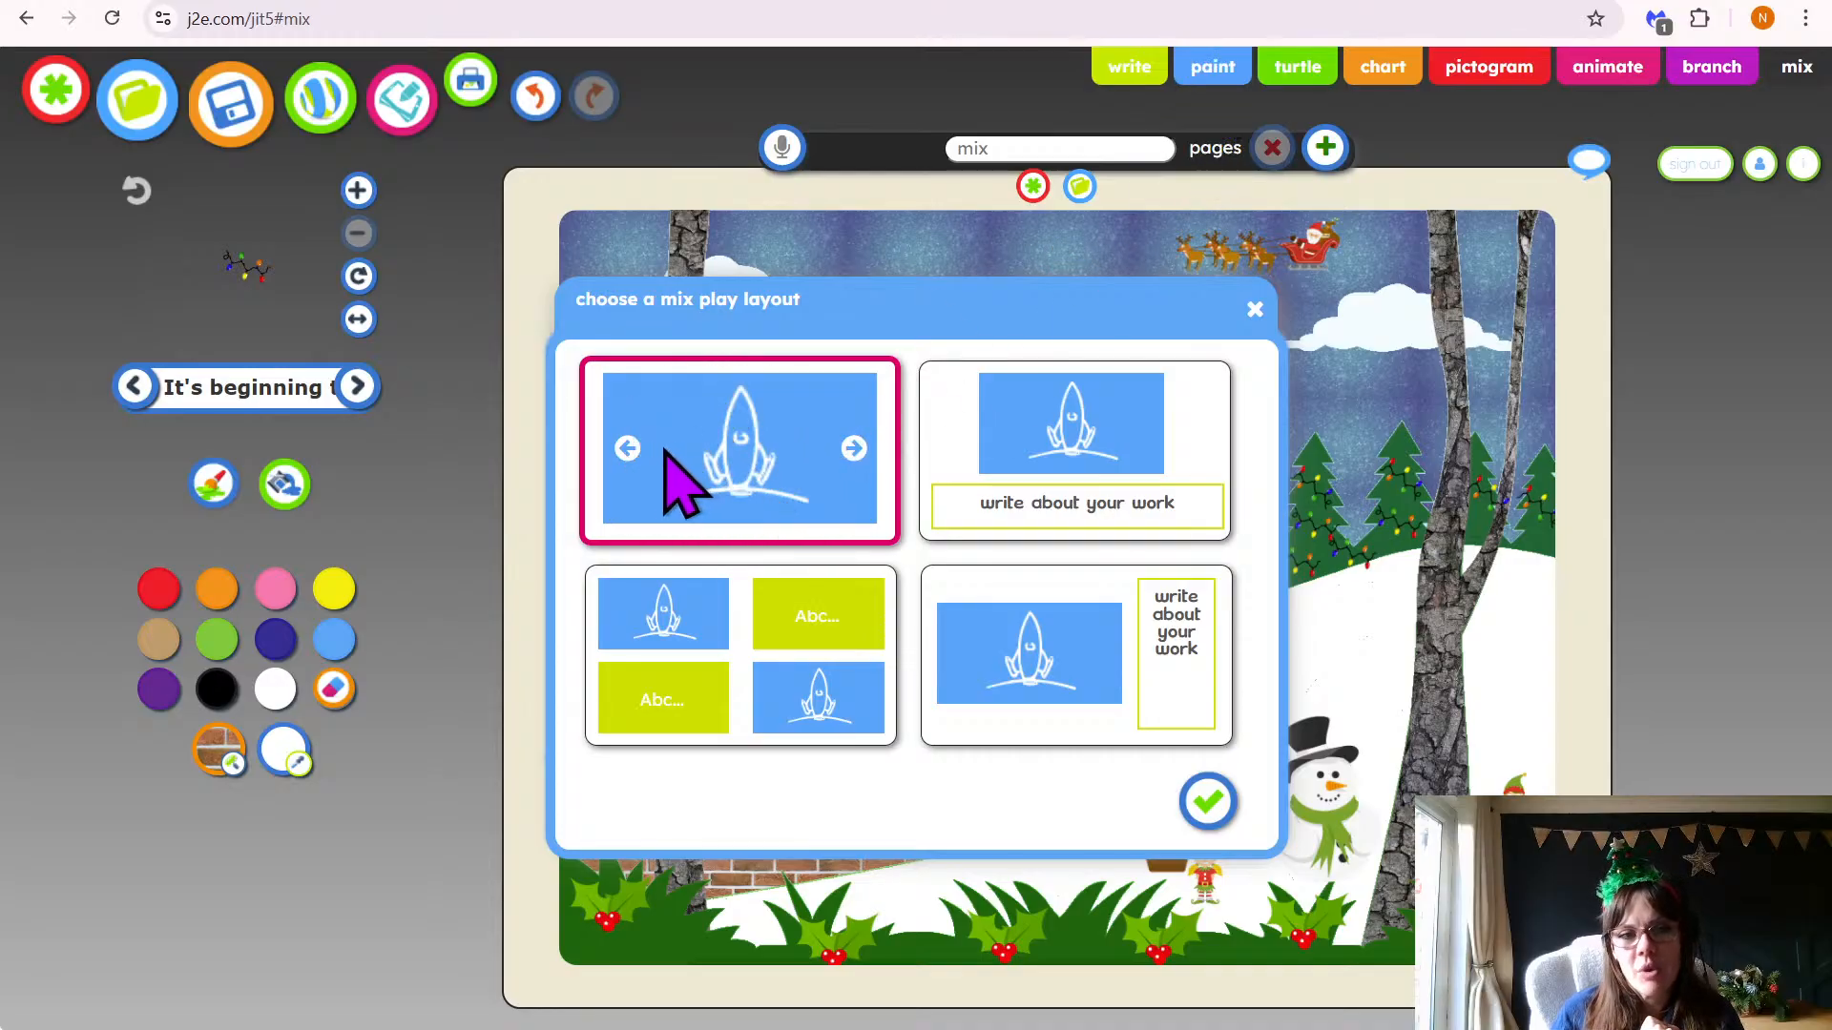
left_click(627, 450)
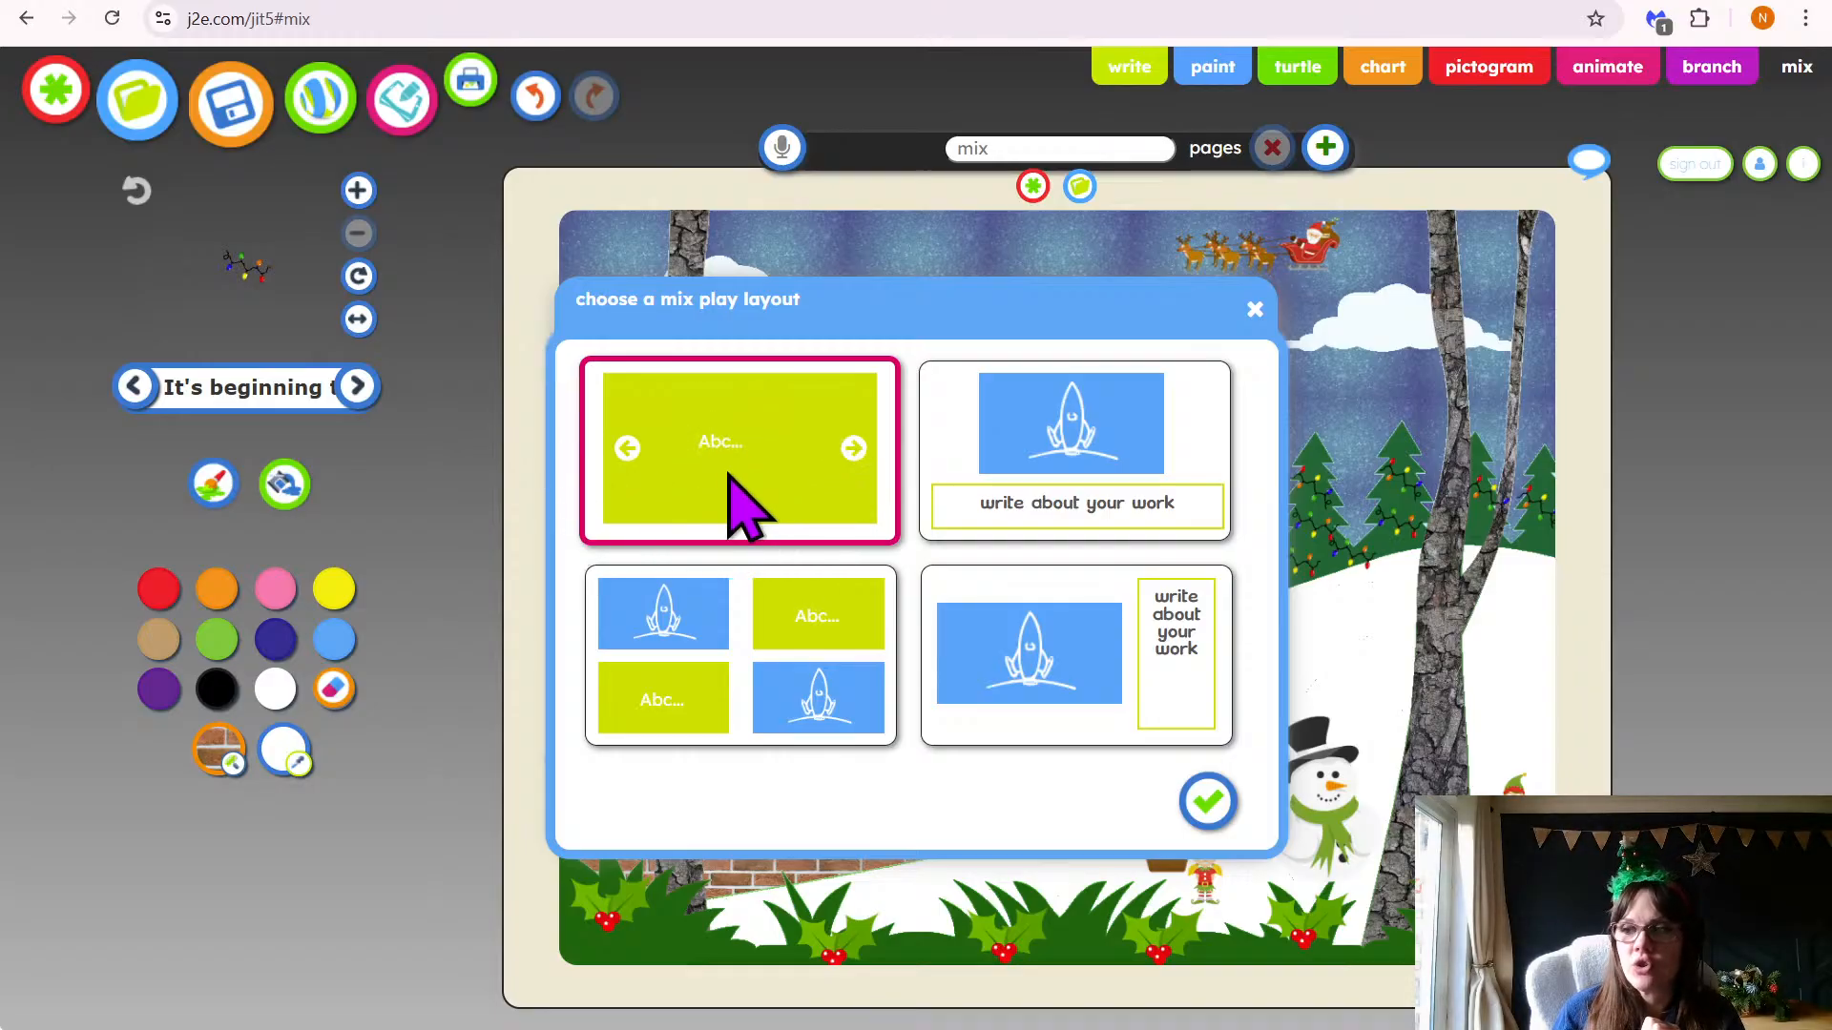
left_click(629, 449)
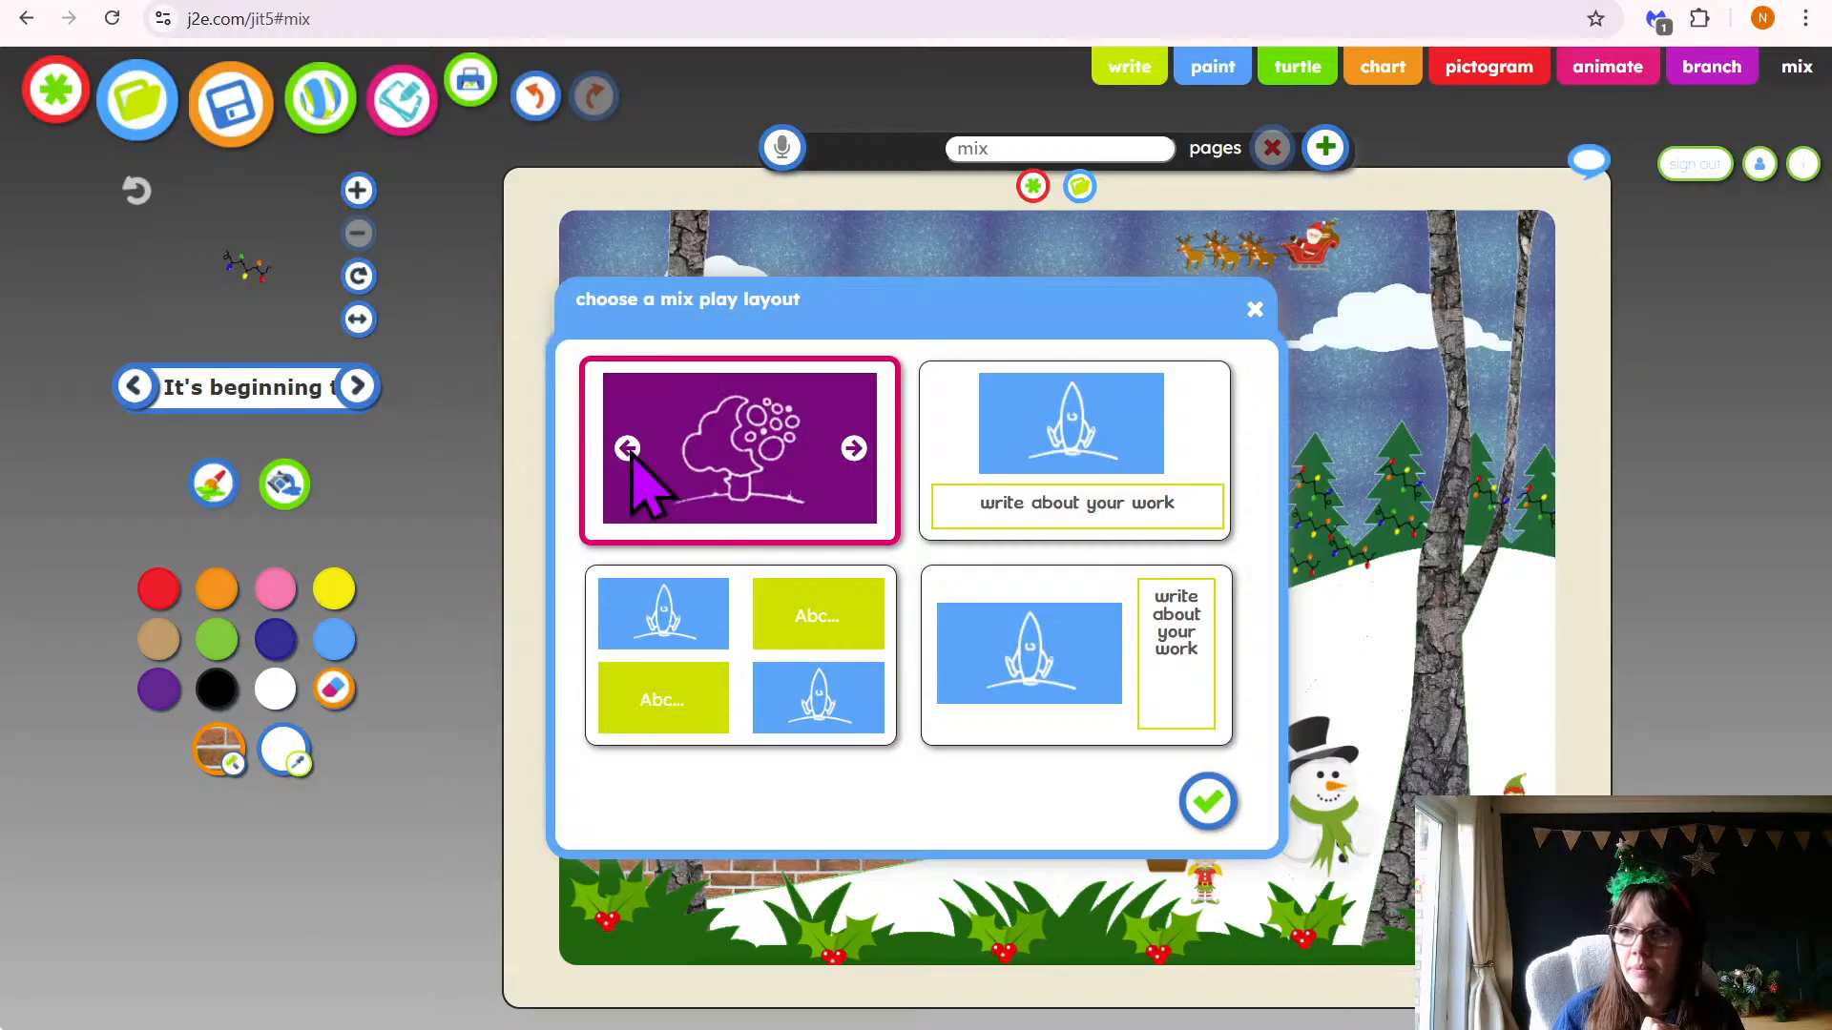
left_click(629, 450)
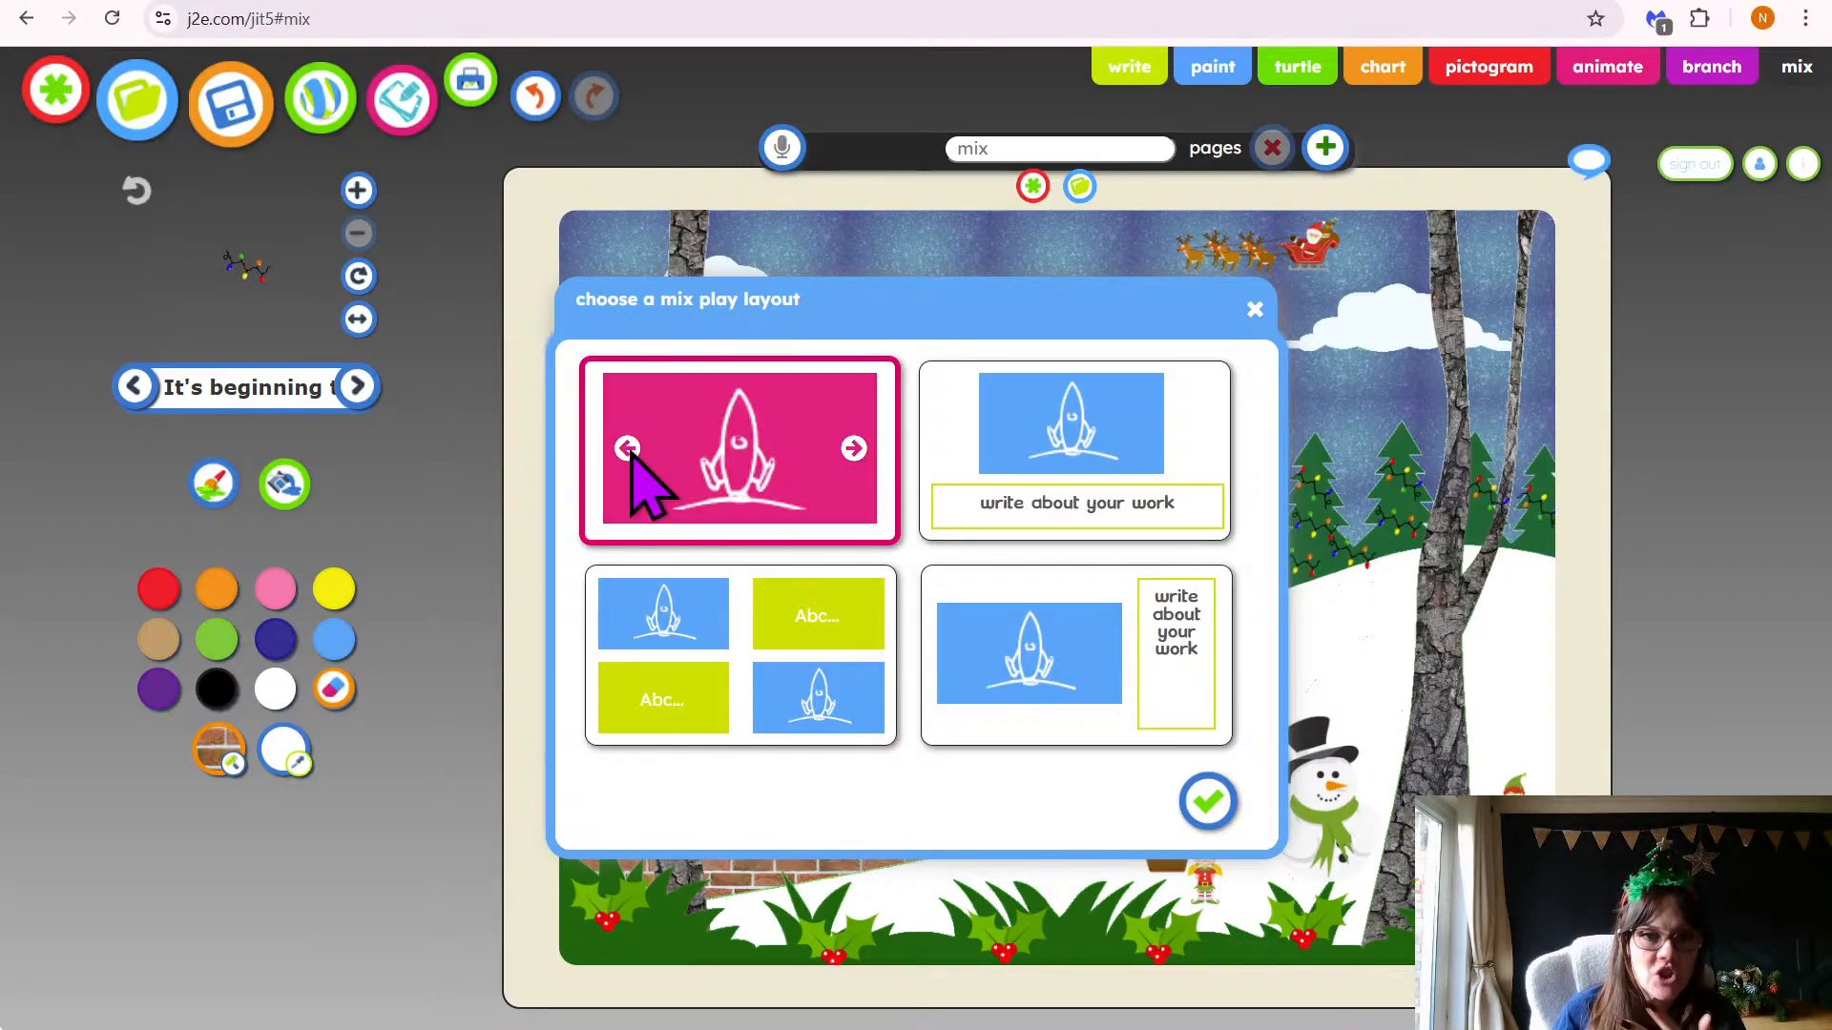
left_click(629, 449)
left_click(629, 449)
left_click(629, 449)
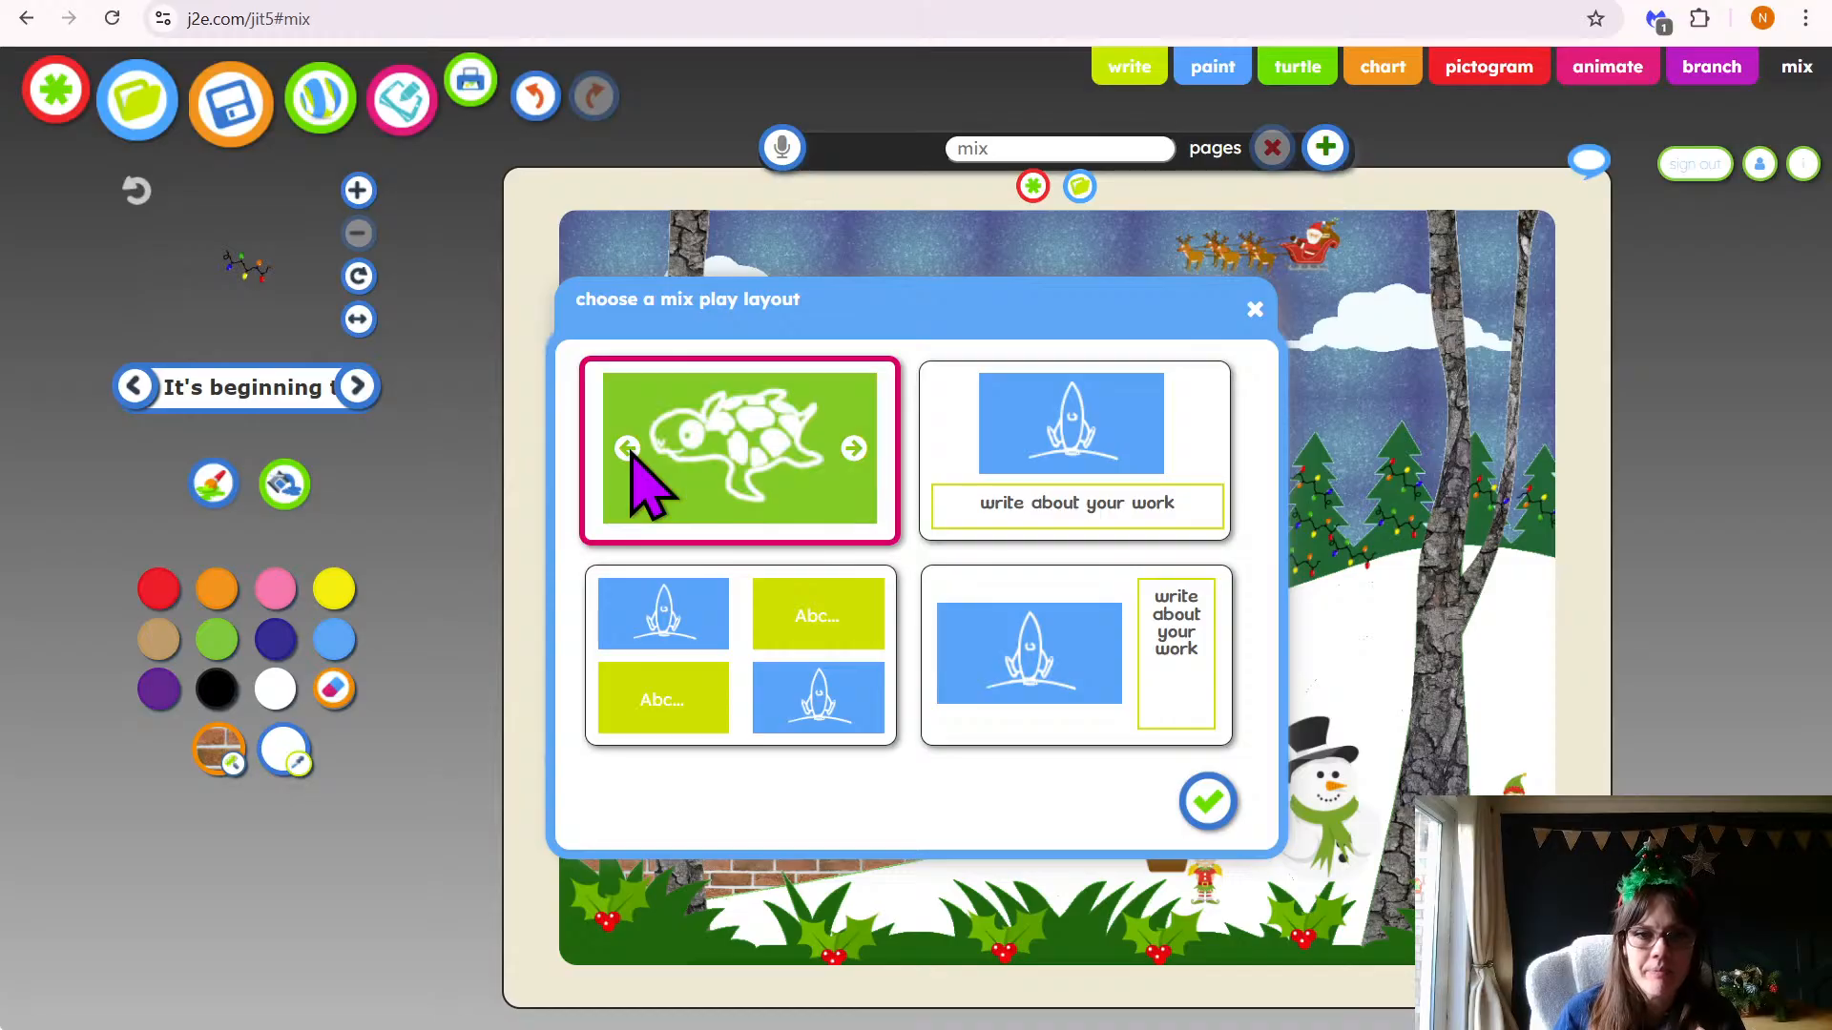
left_click(629, 450)
left_click(629, 449)
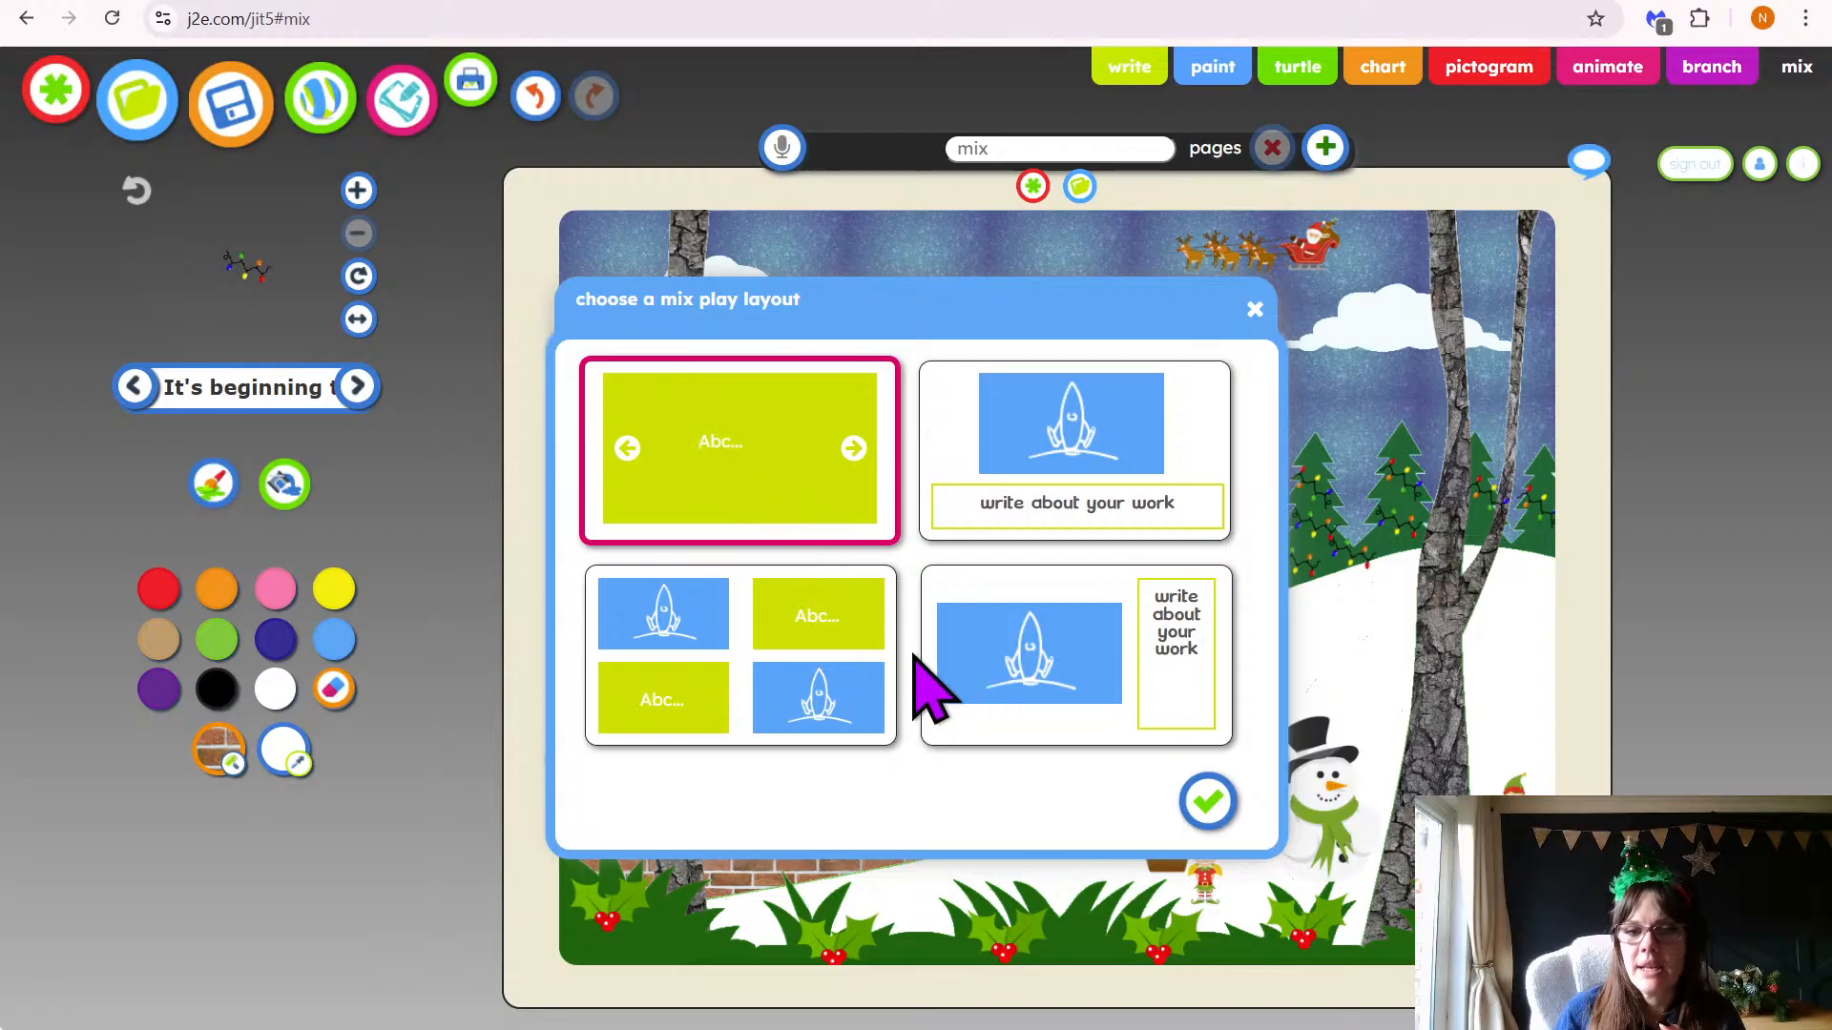
left_click(1208, 803)
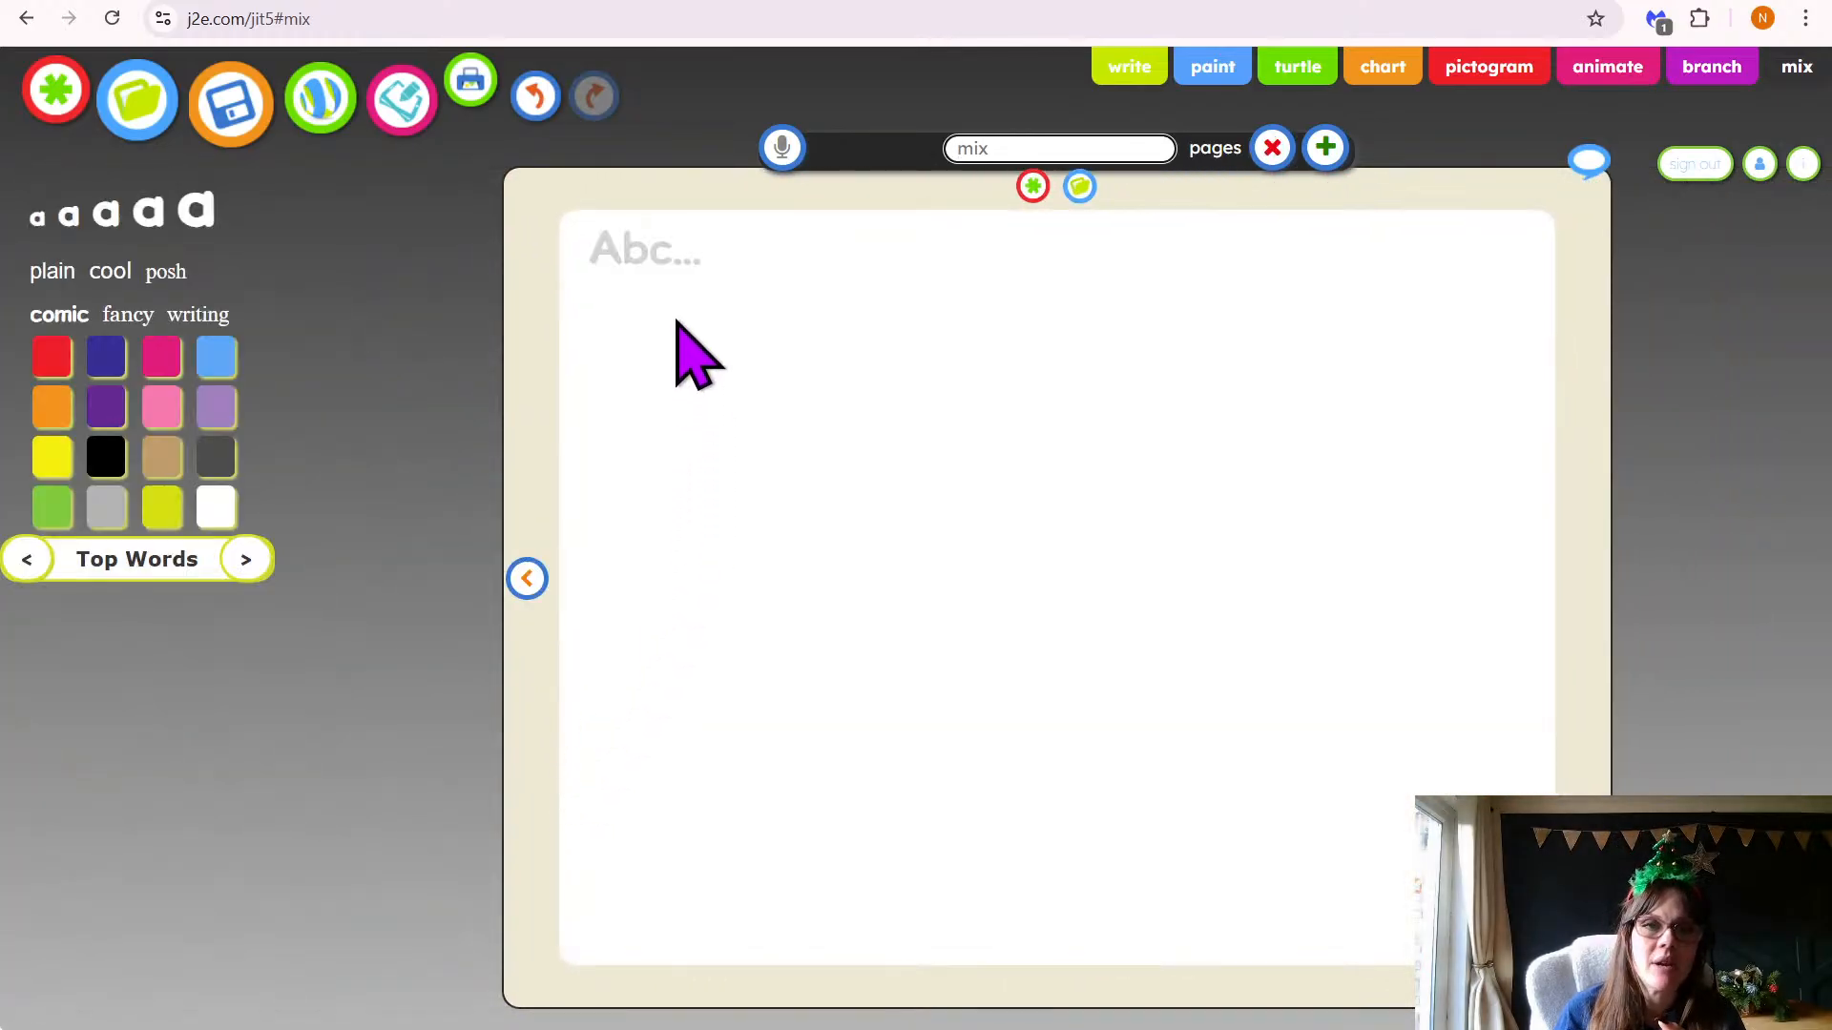
Write the greeting "To my family," at the start of the new page and leave several blank lines below it
left_click(636, 259)
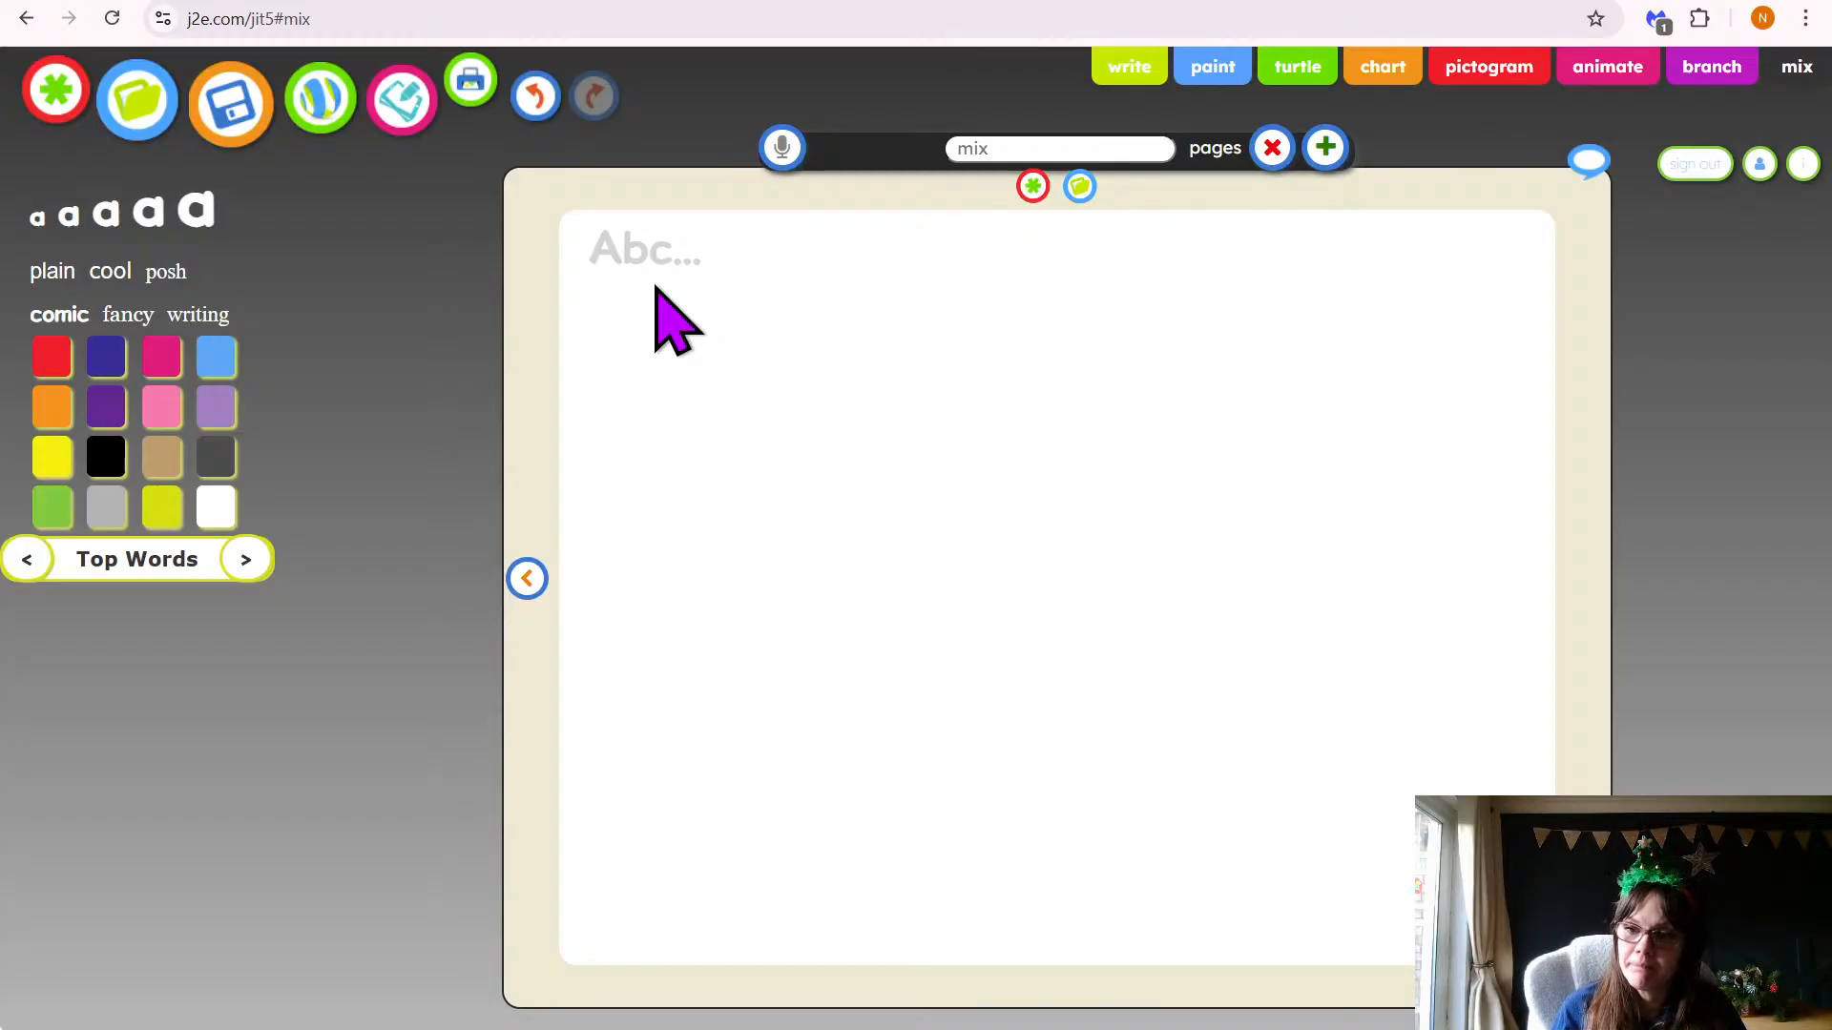
type("To")
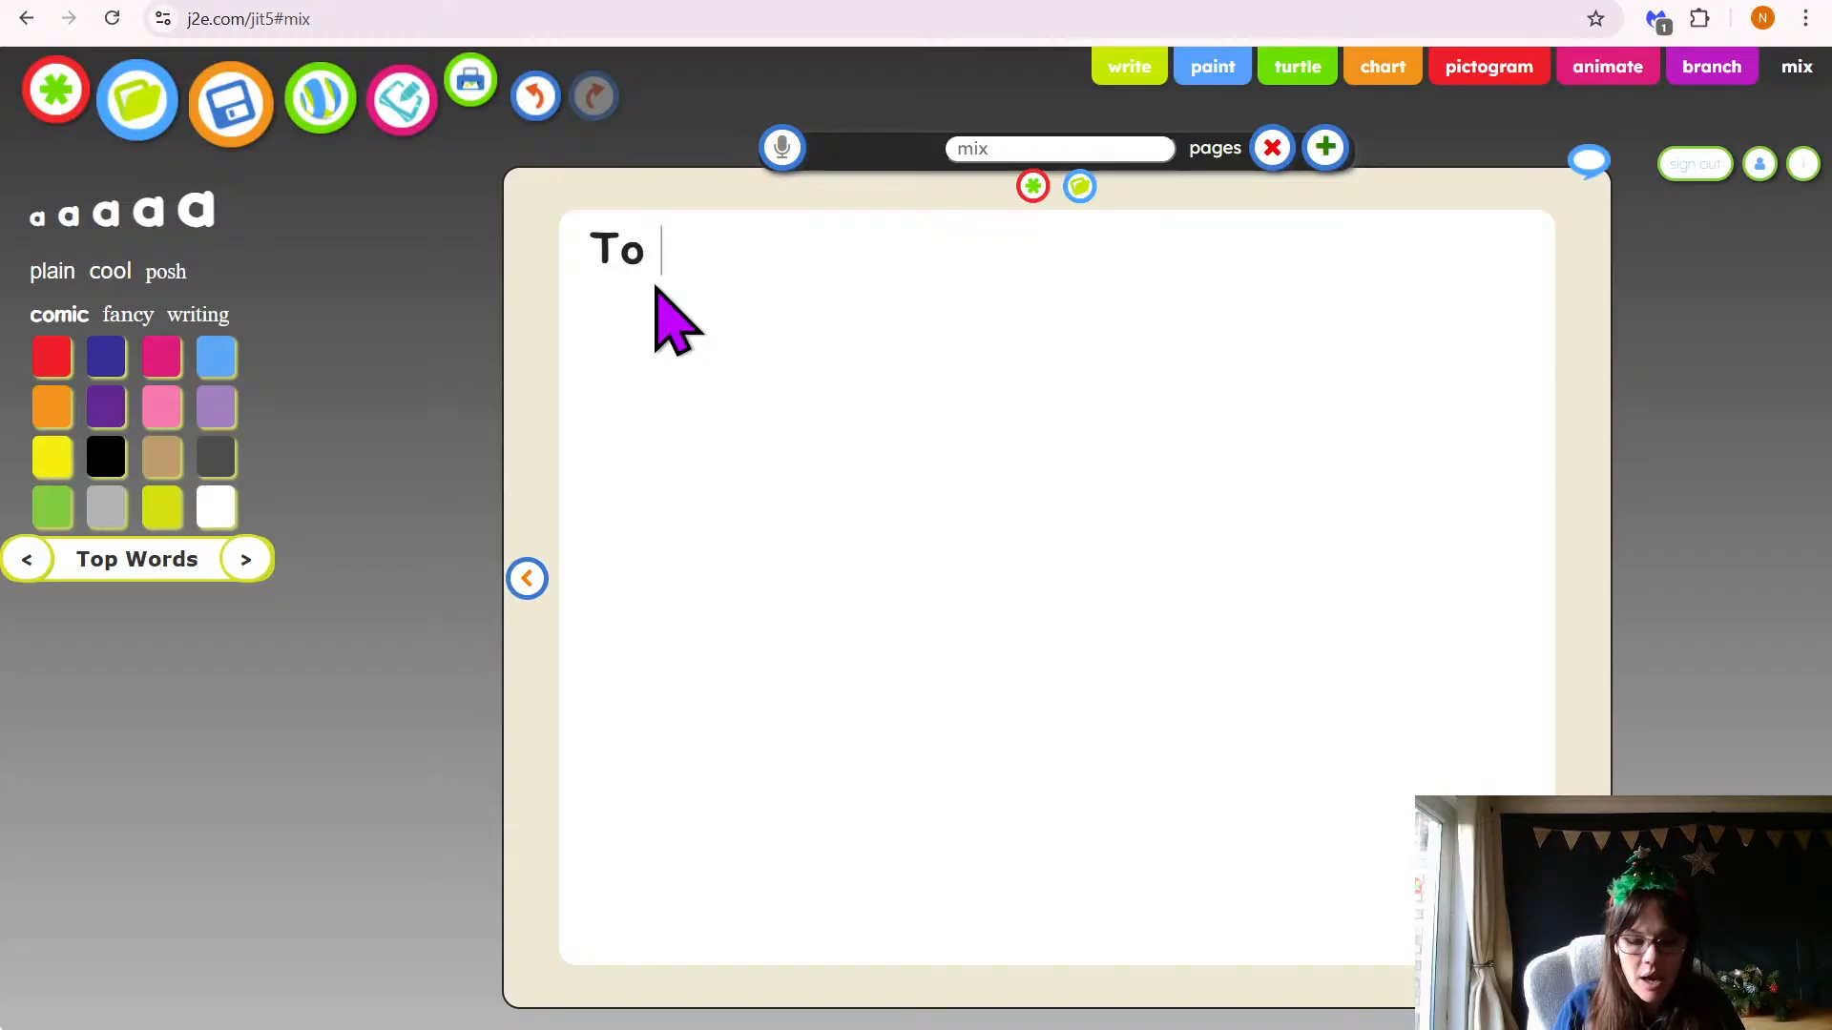
type(" my family,")
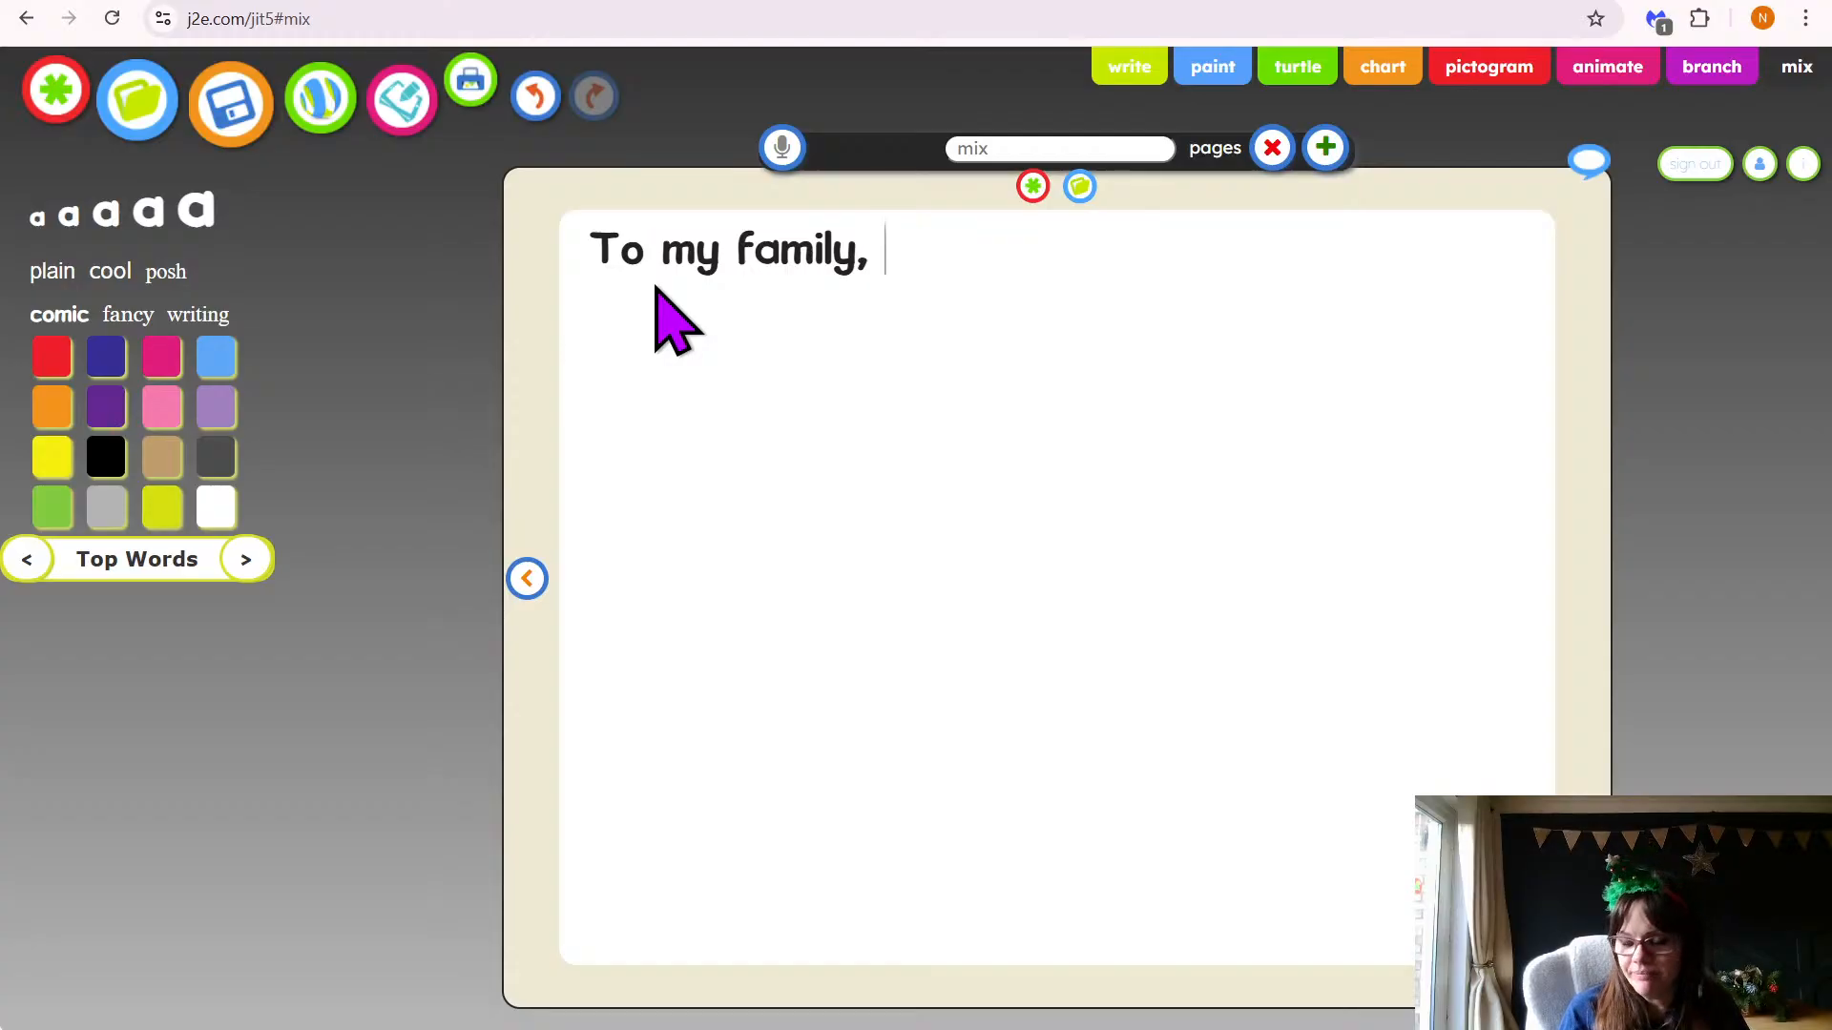
key("Return")
key("Return")
key("Return")
key("Return")
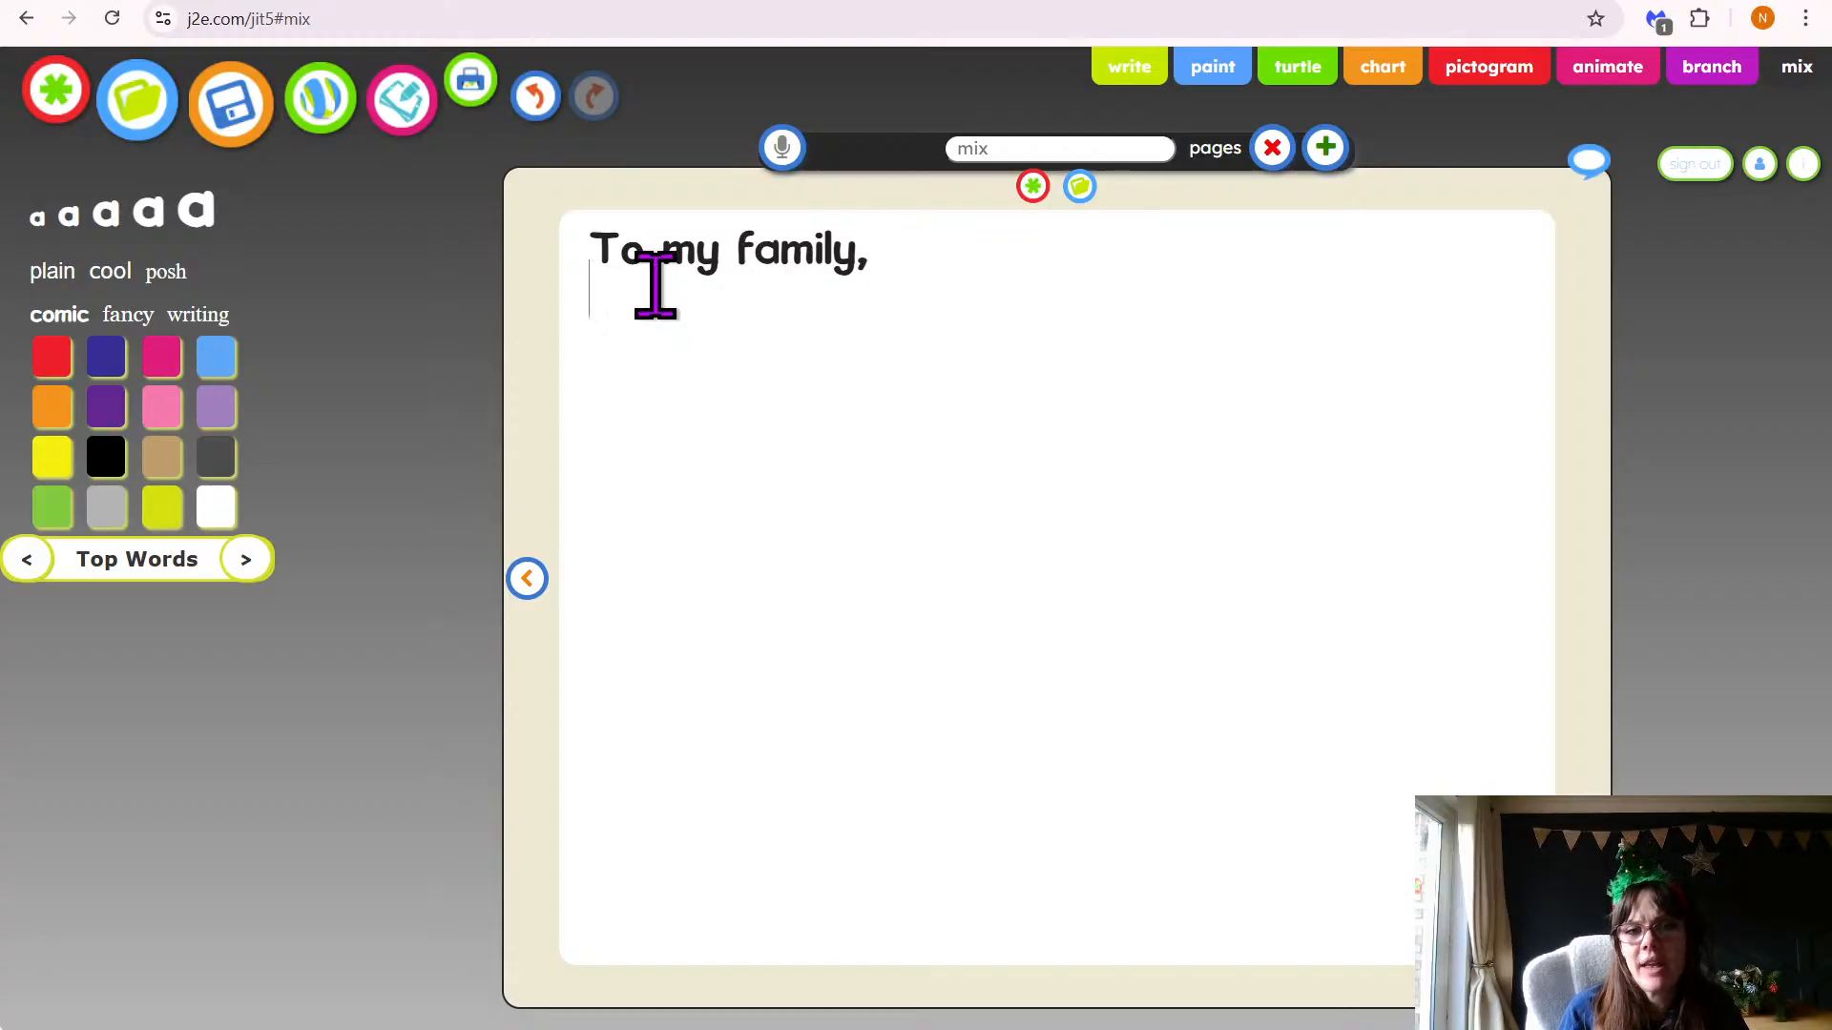
key("Return")
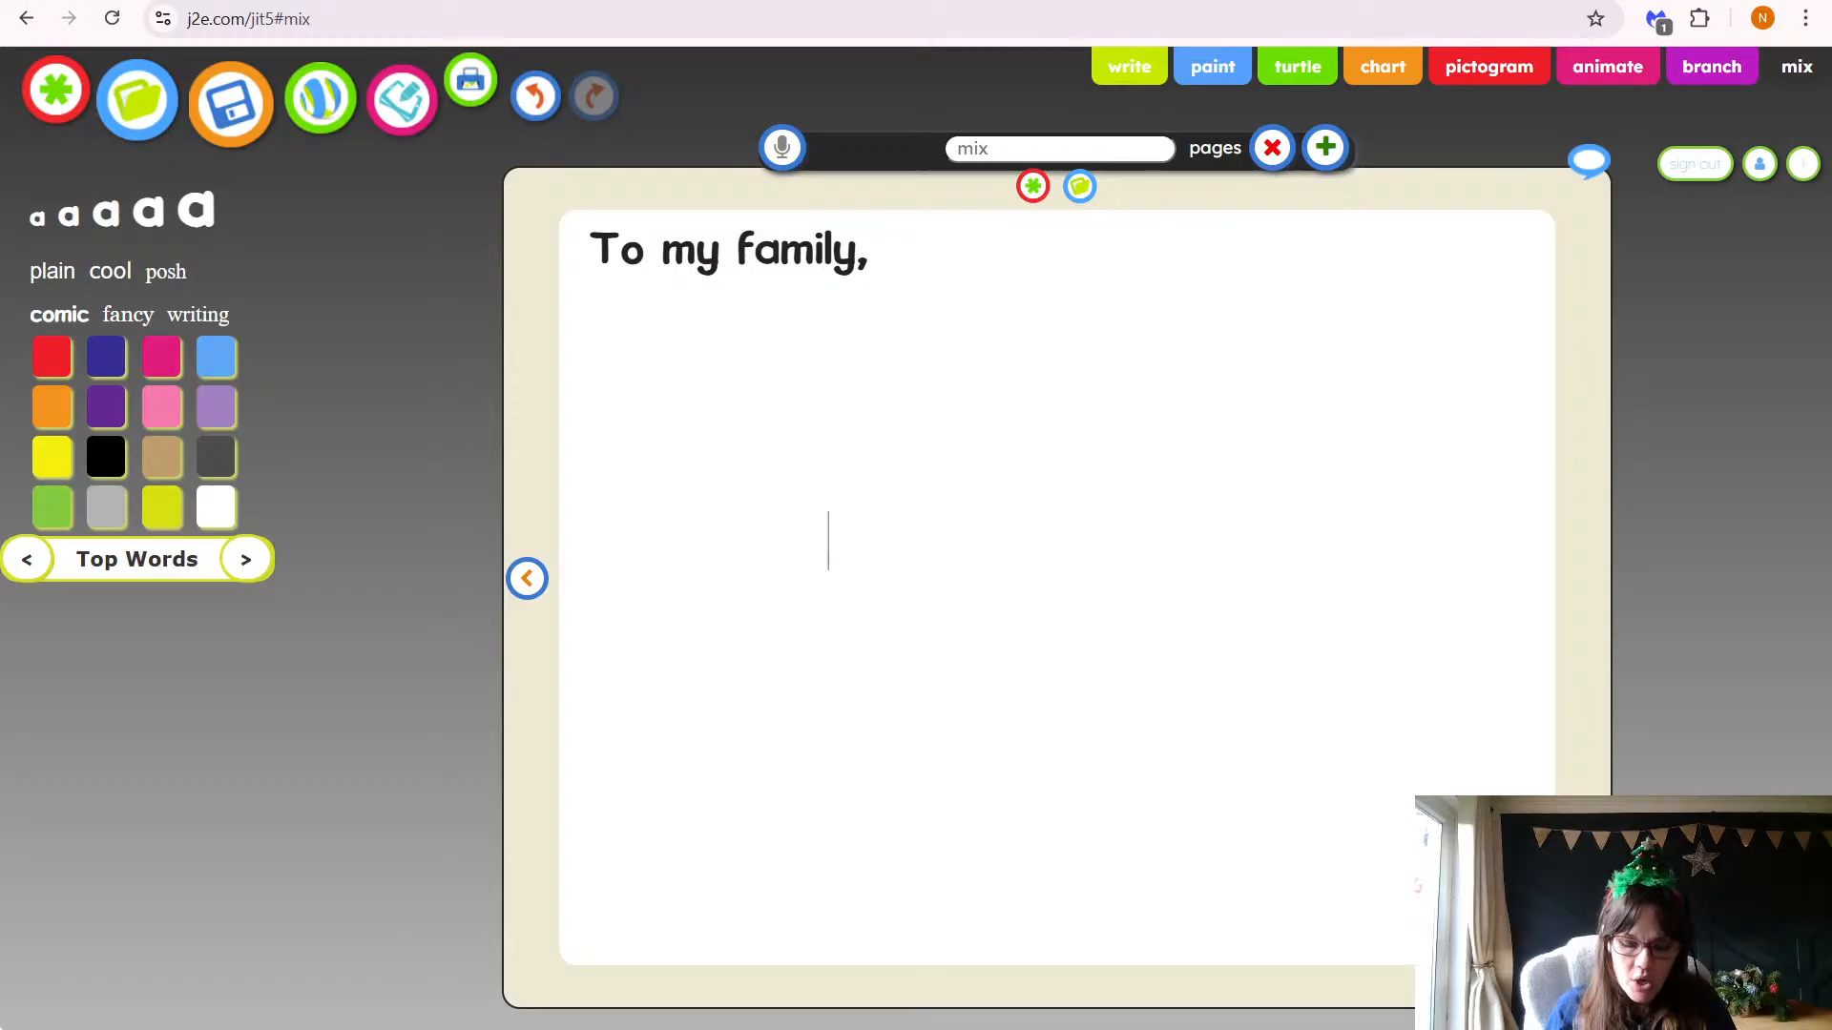
Write "Merry Christmas" indented to the middle of the page, correcting the spelling of "Merry"
type("Meryy")
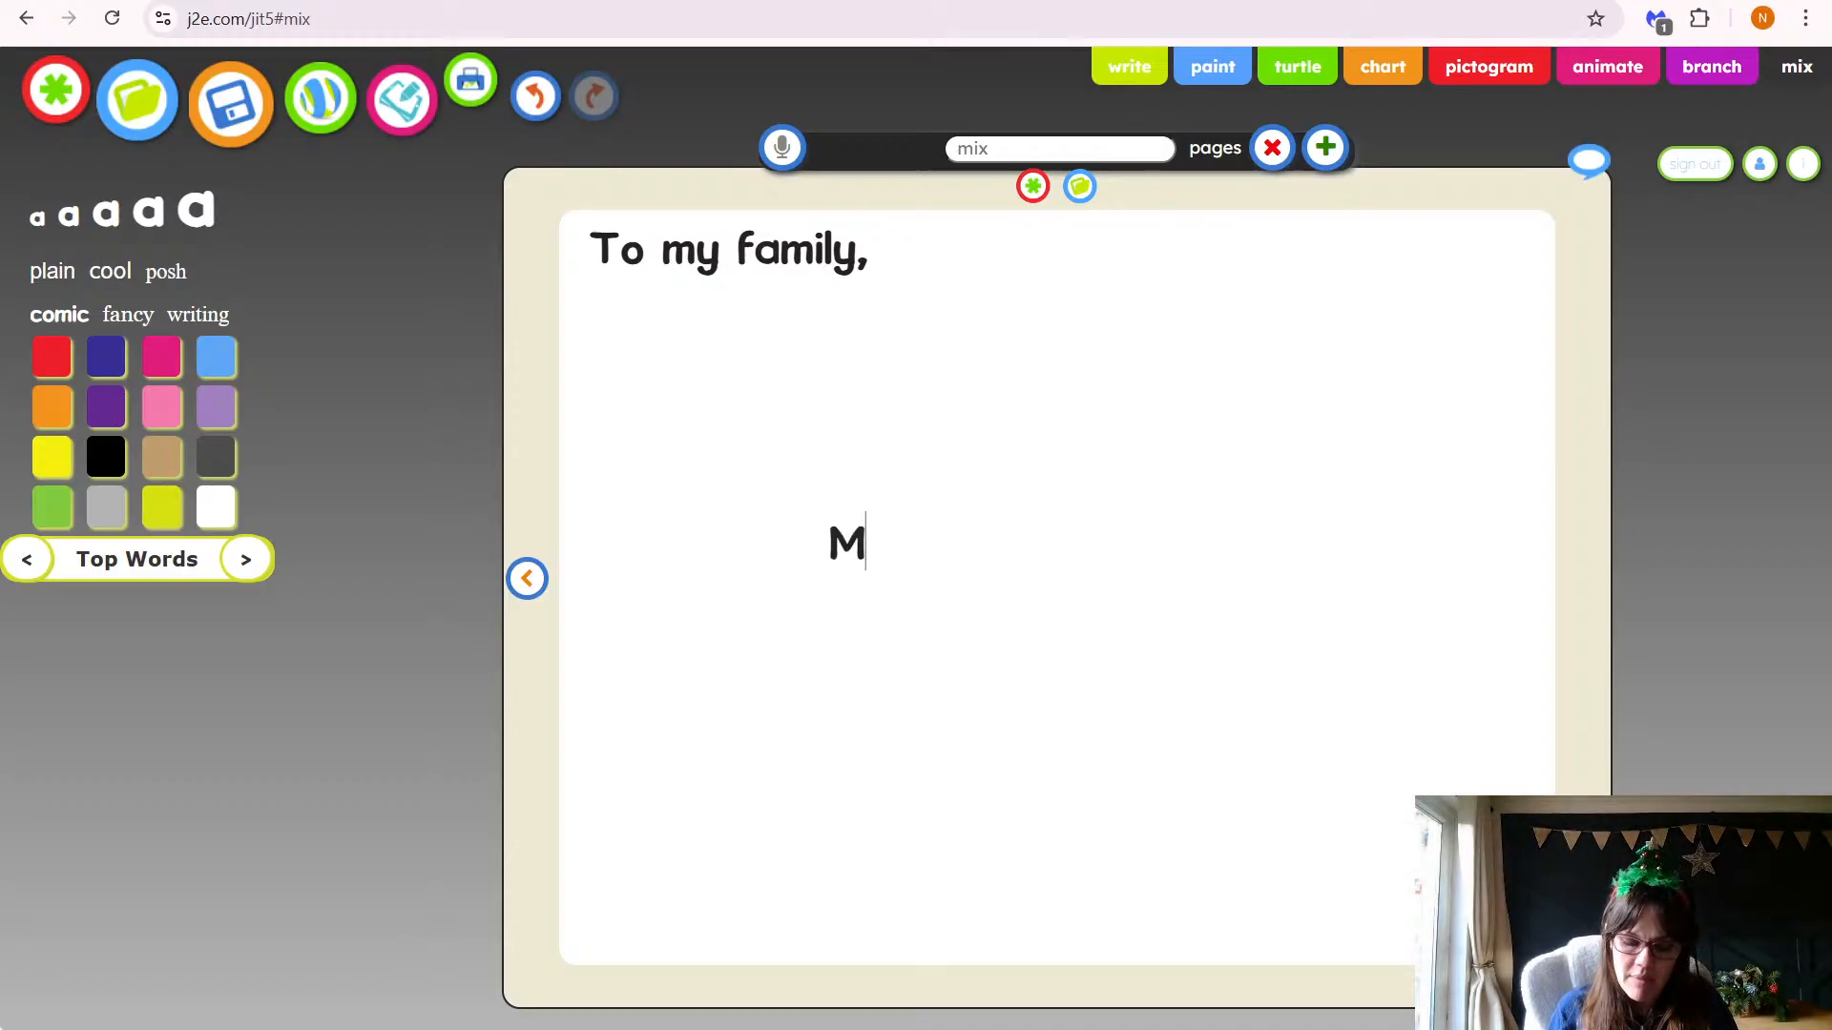
key("BackSpace")
key("BackSpace")
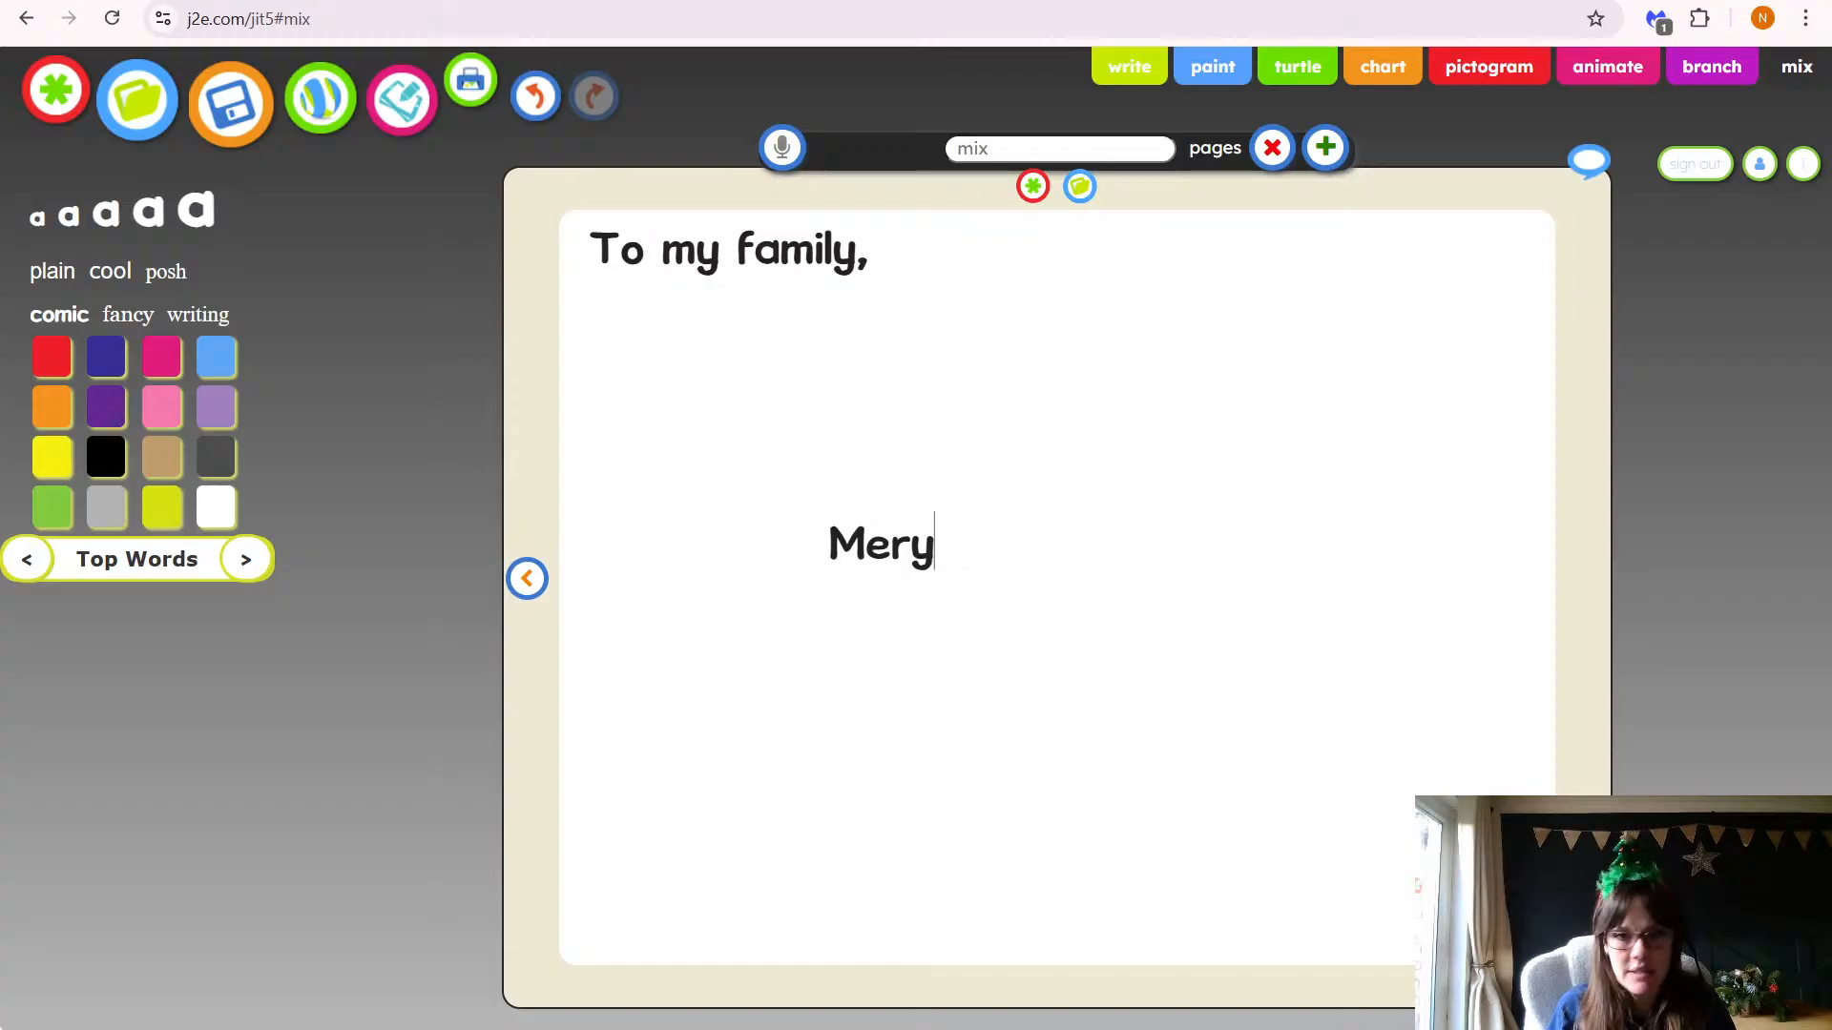
type("ry")
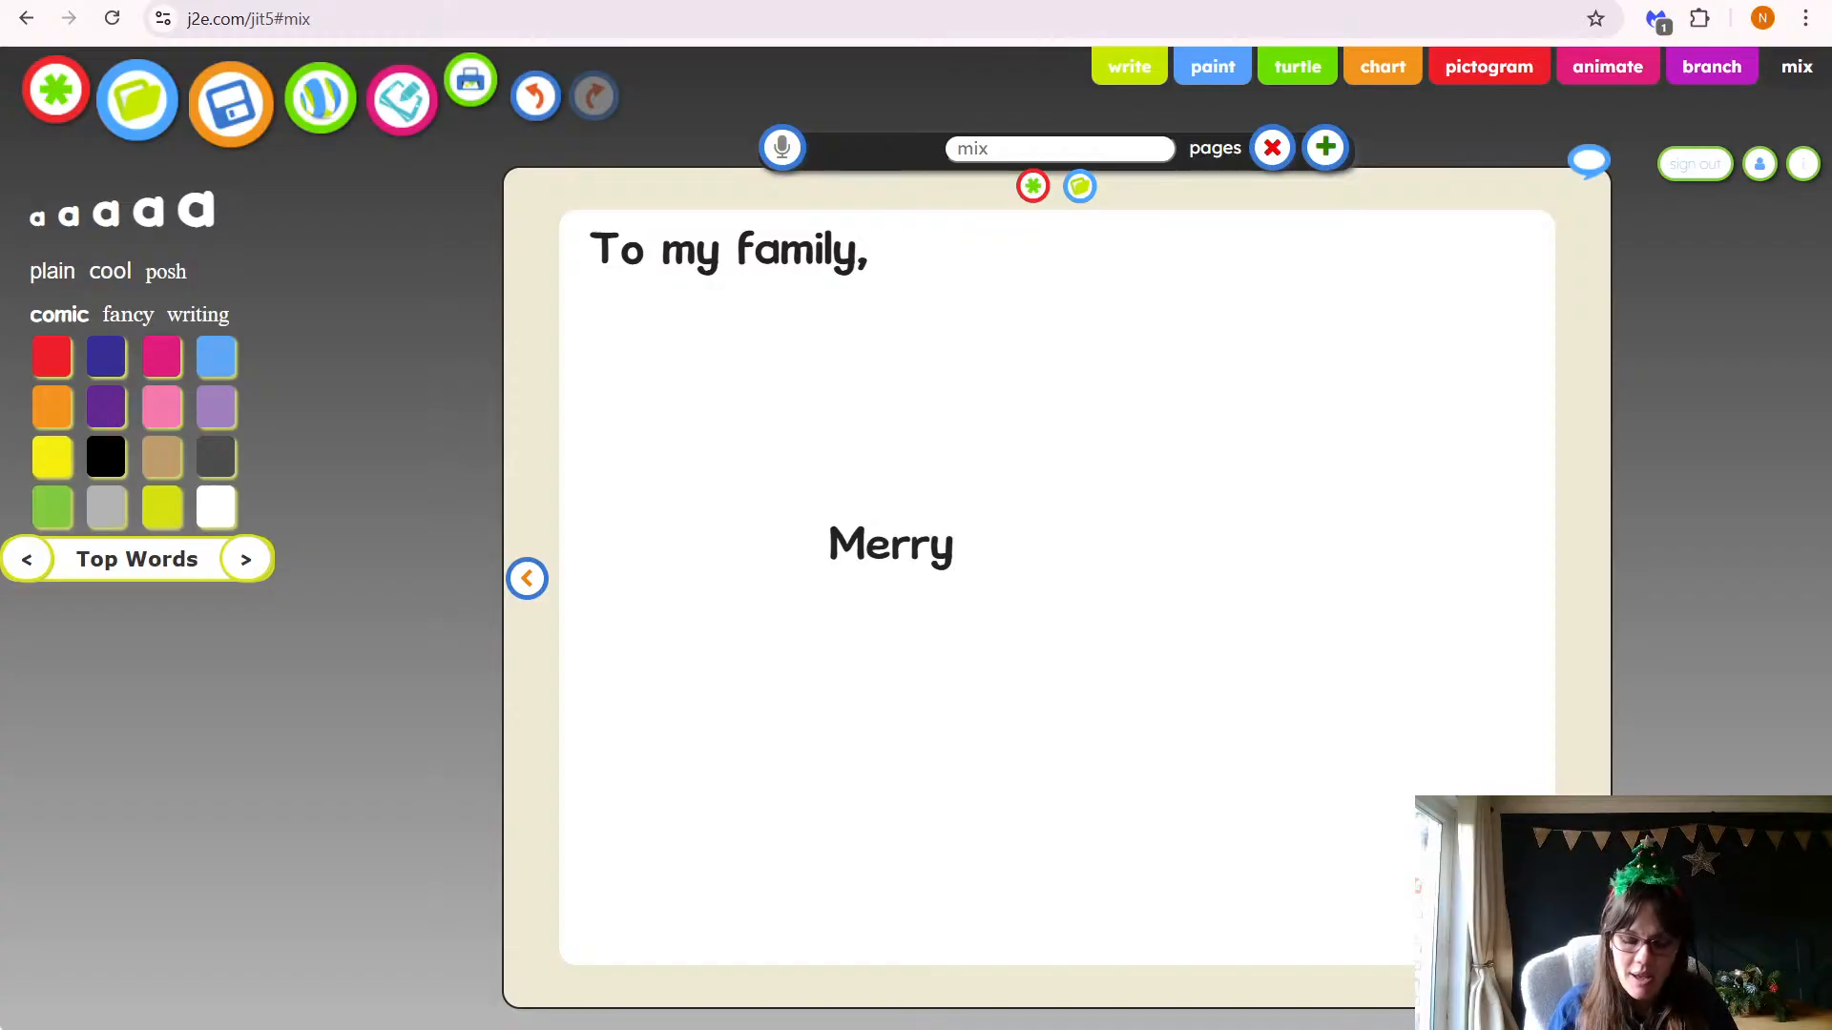
type(" Christ")
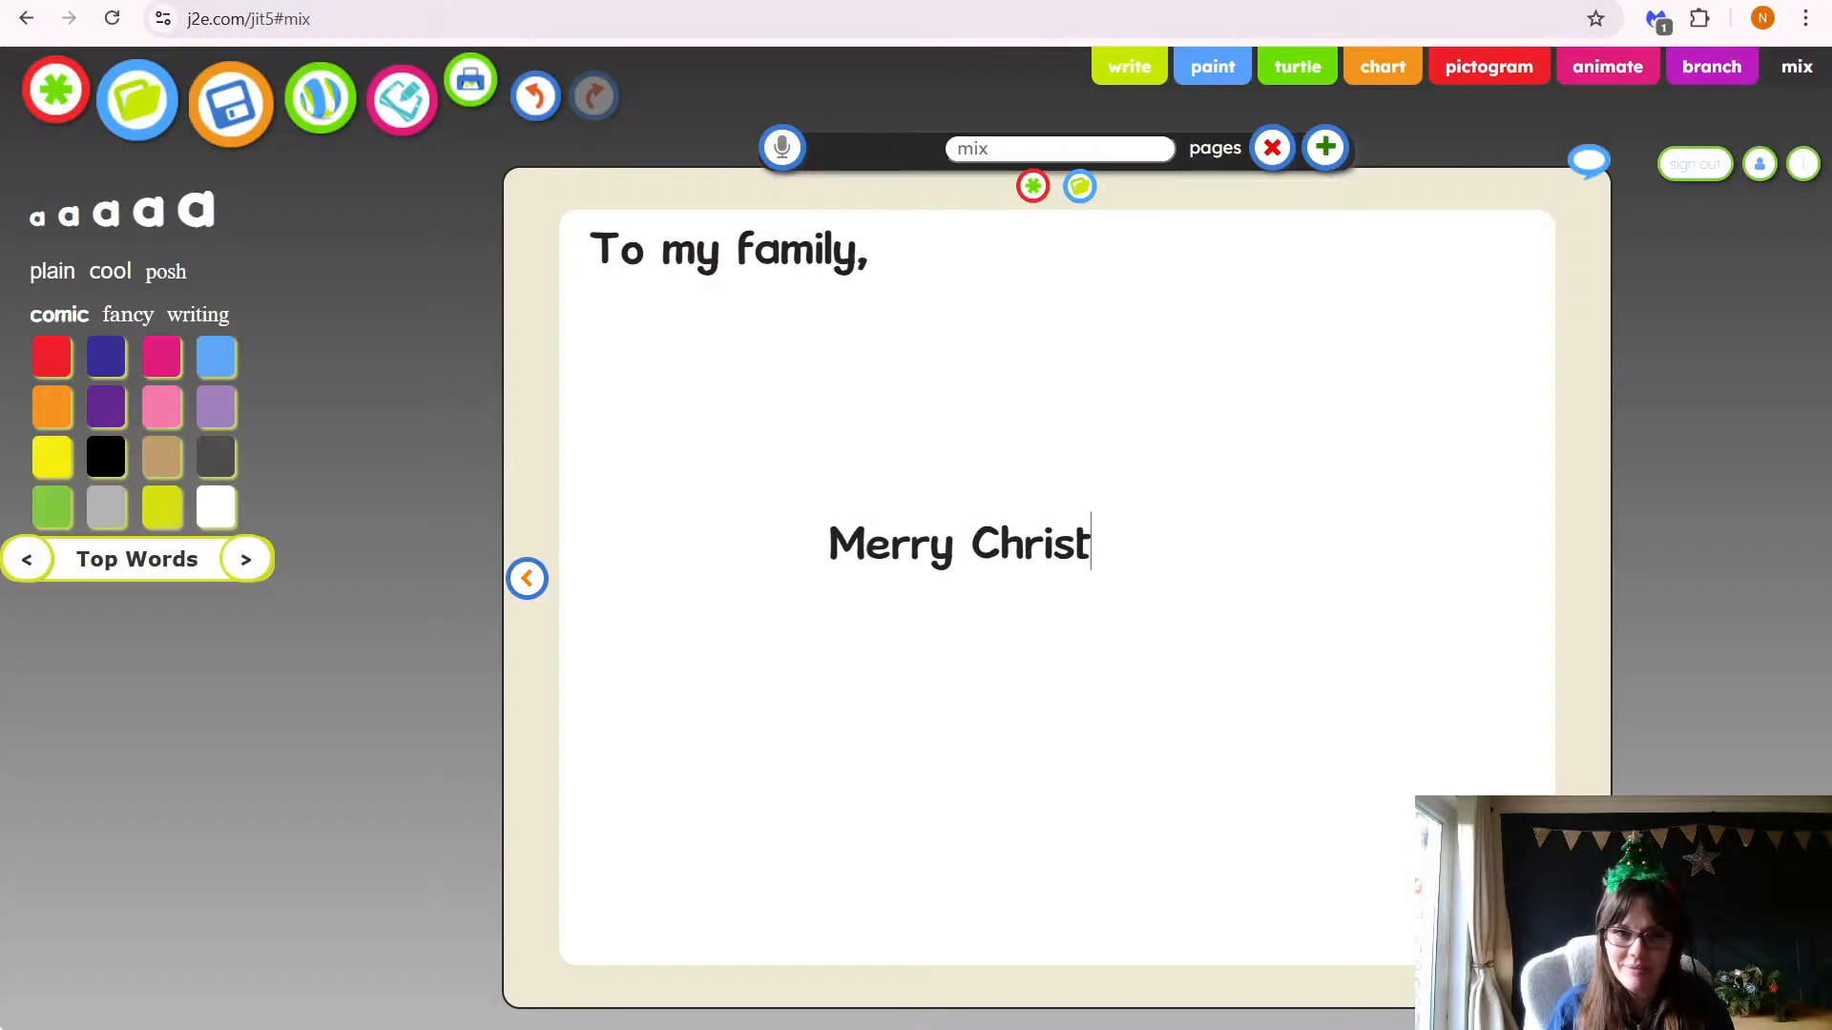
type("mas")
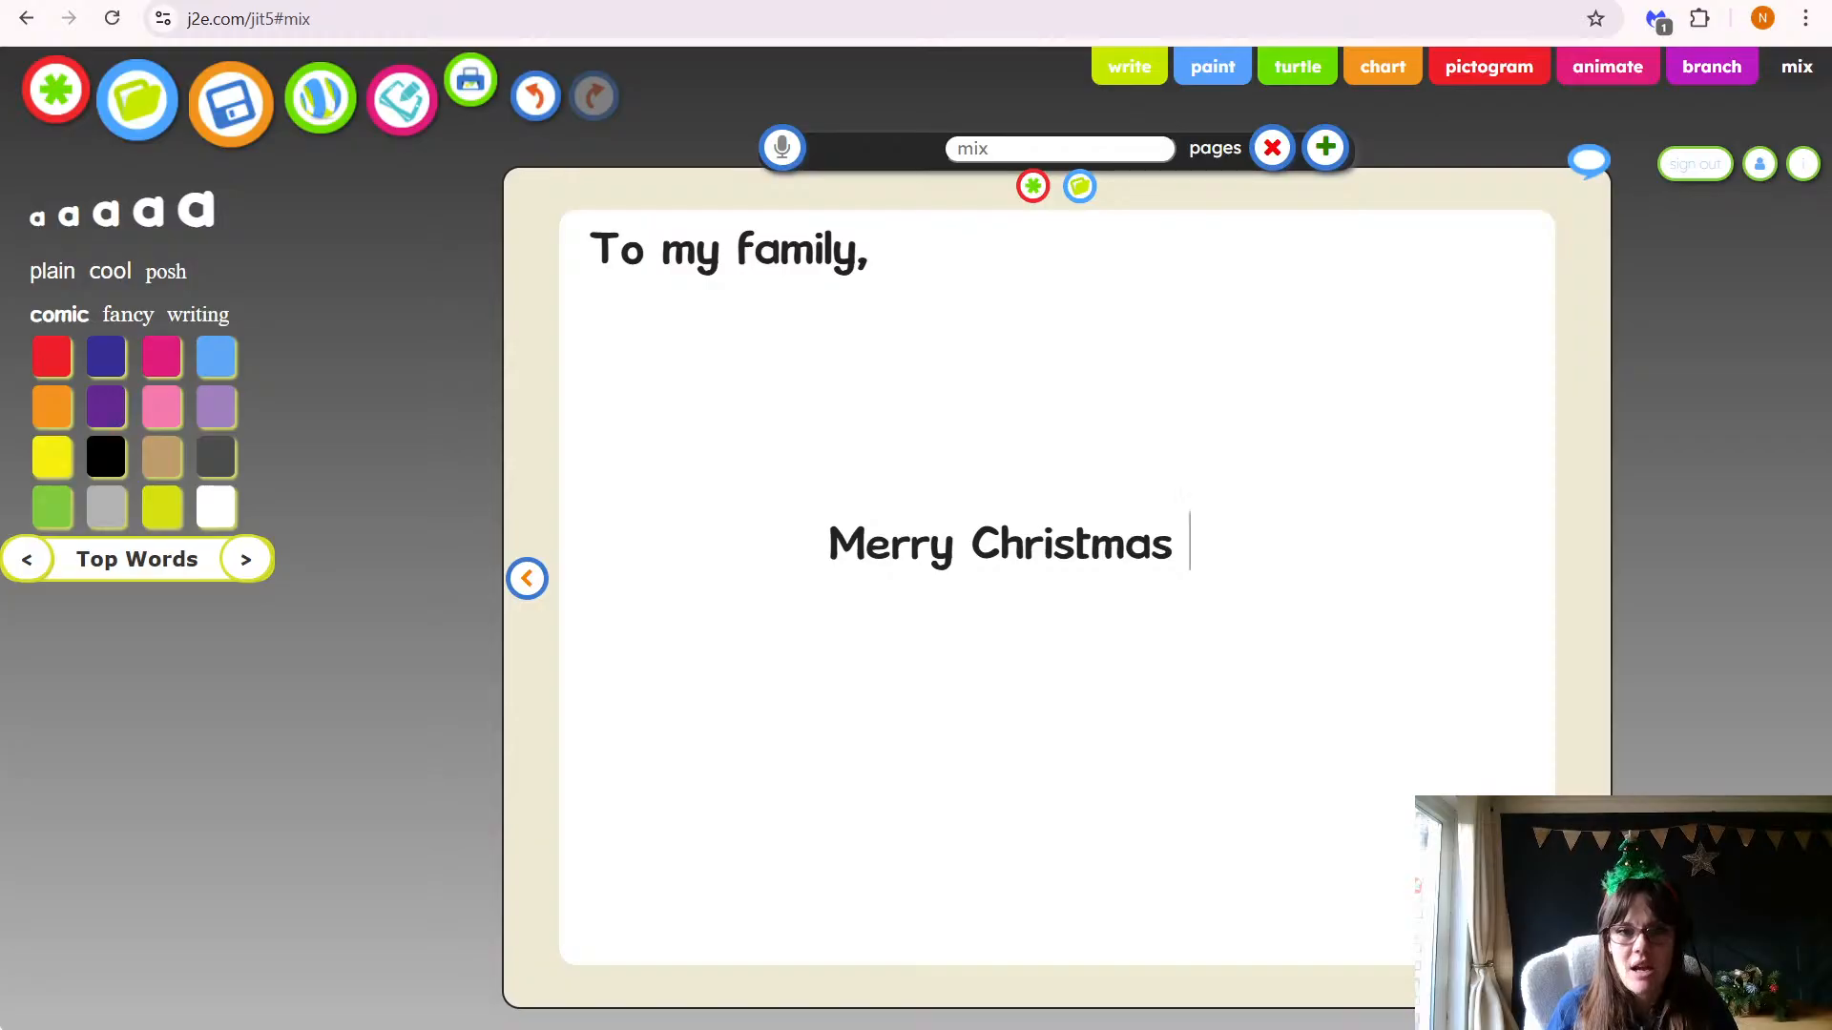
Insert "Wishing you a very" before "Merry Christmas" and break the message into two centred lines
left_click(826, 542)
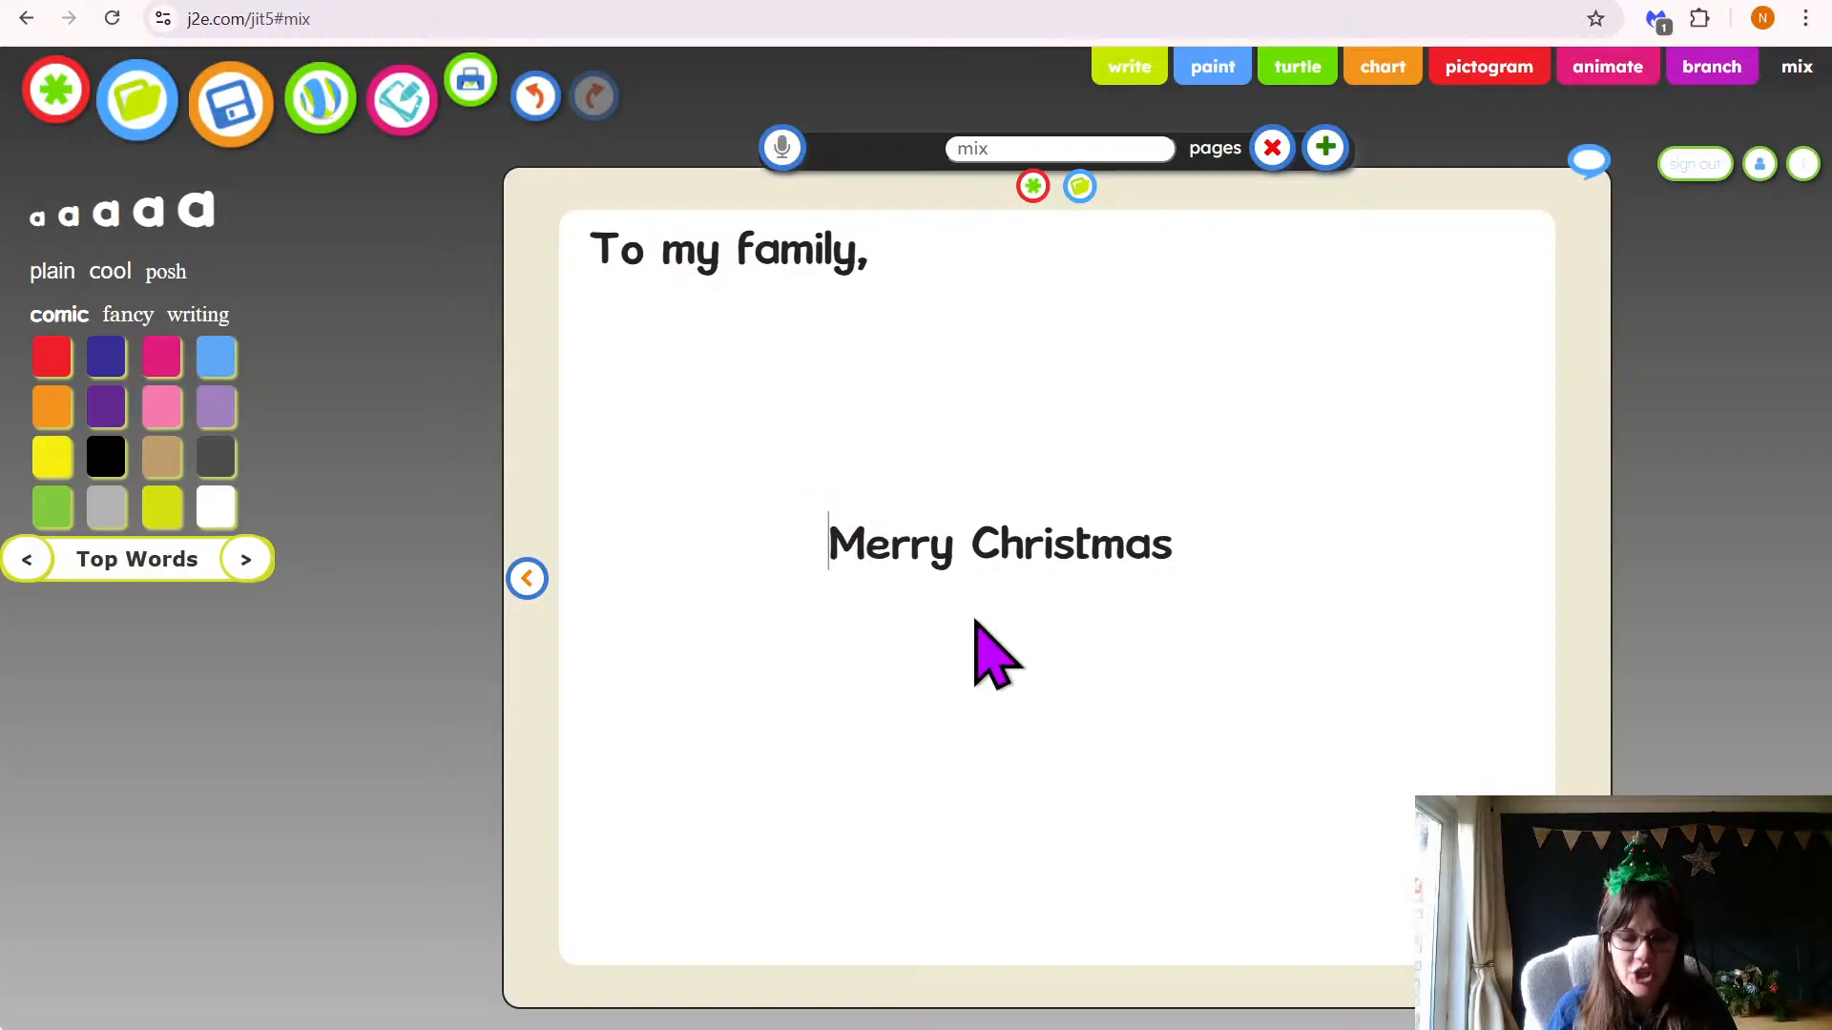
type("Wishing you")
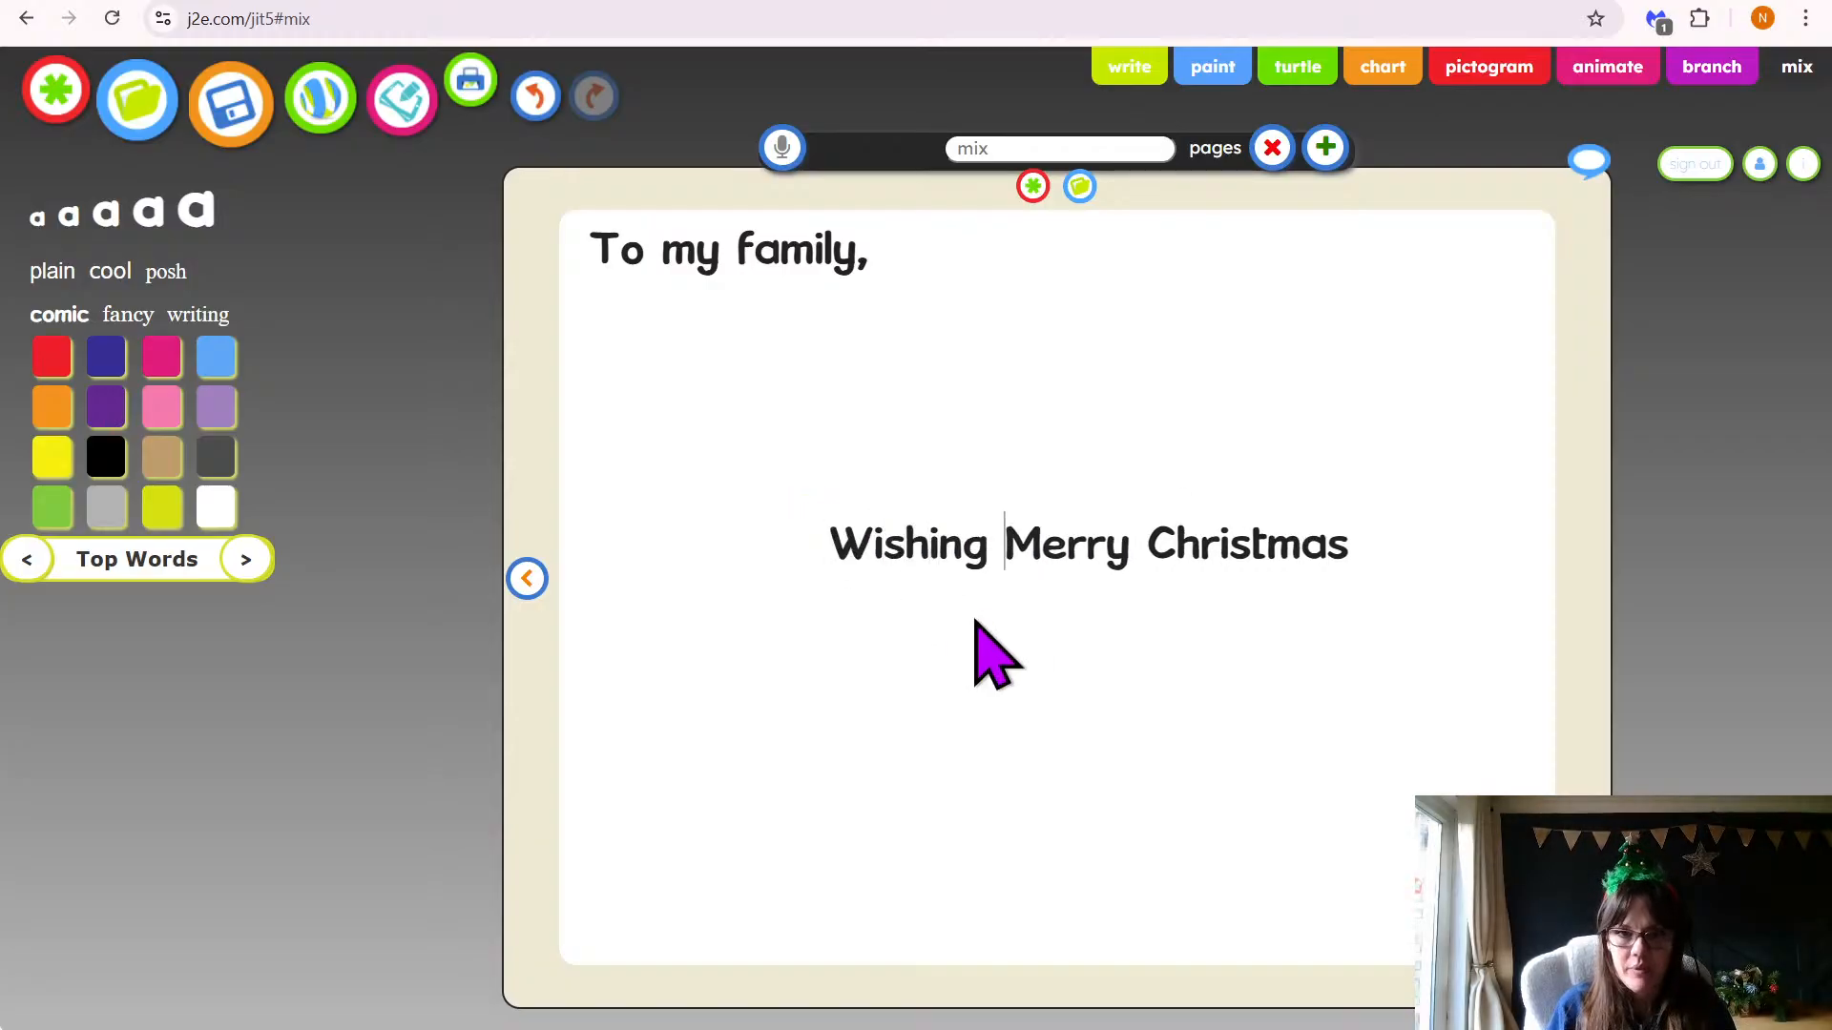
type(" a very")
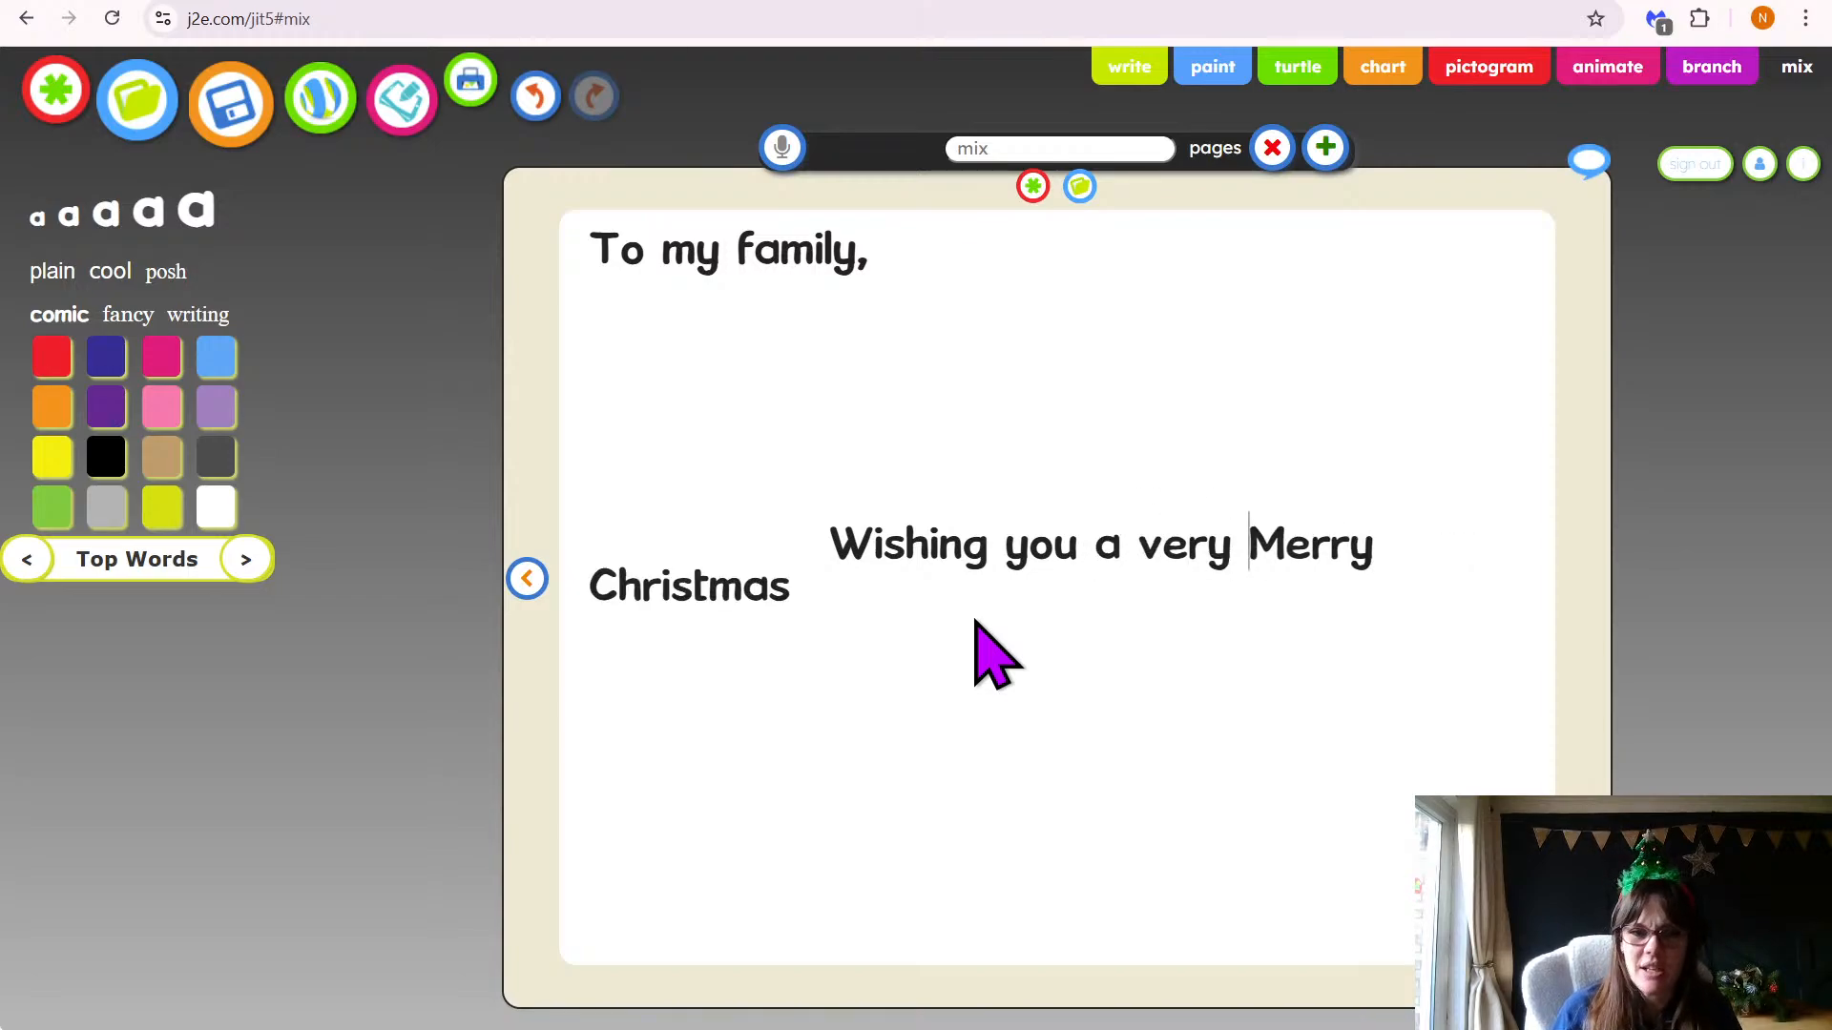
key("Return")
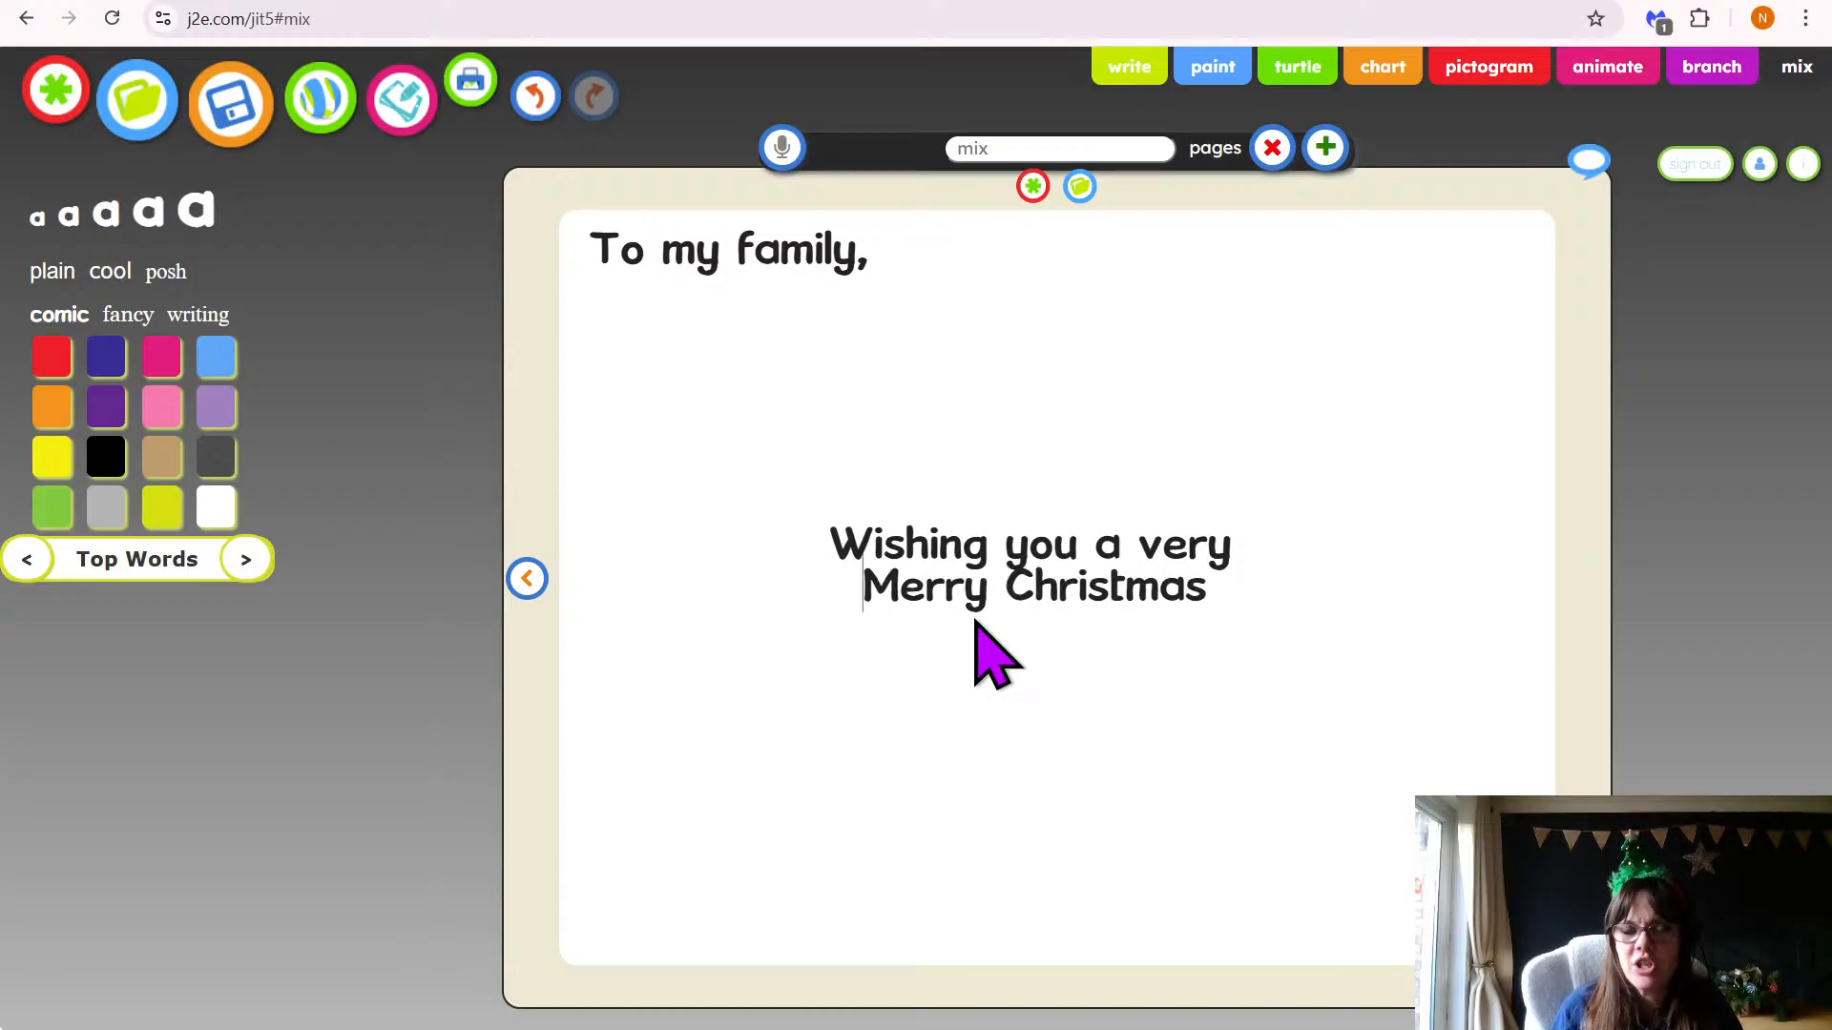
Leave blank lines below the message and write an indented sign-off of "From" followed by the sender's name
left_click(1221, 594)
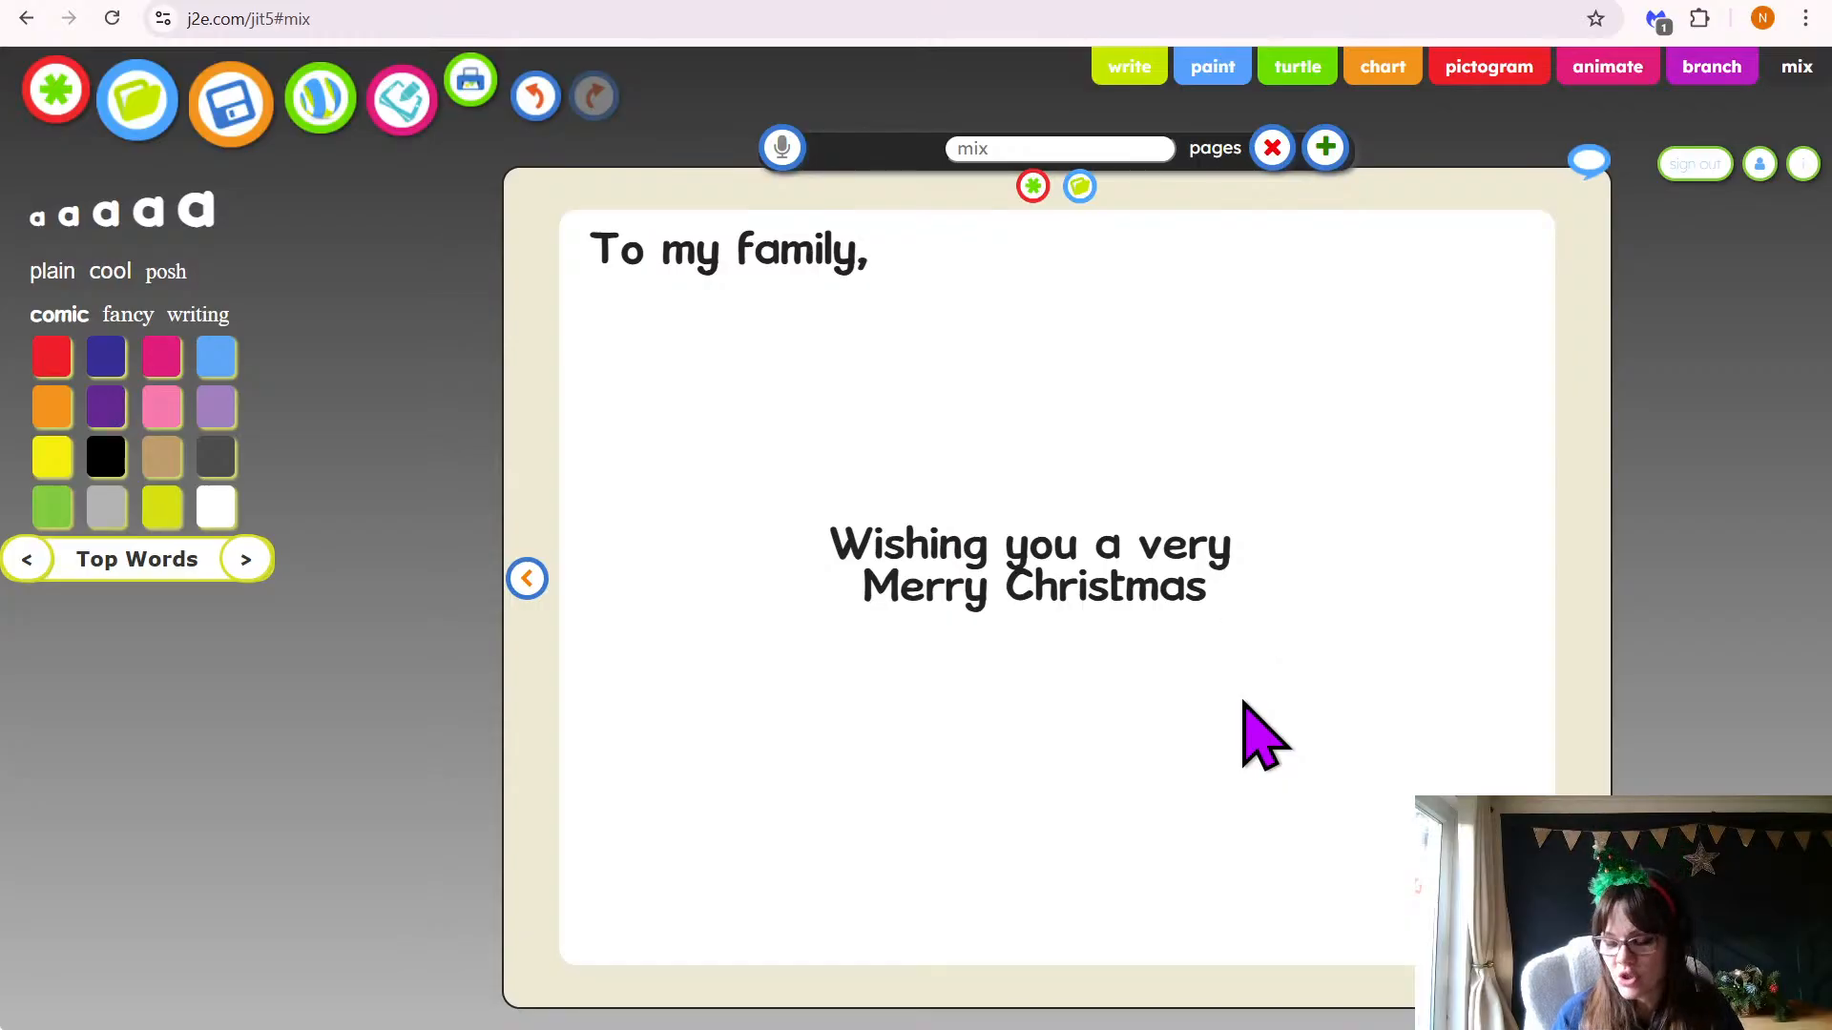
key("Return")
key("Return")
key("Return")
key("Return")
key("Return")
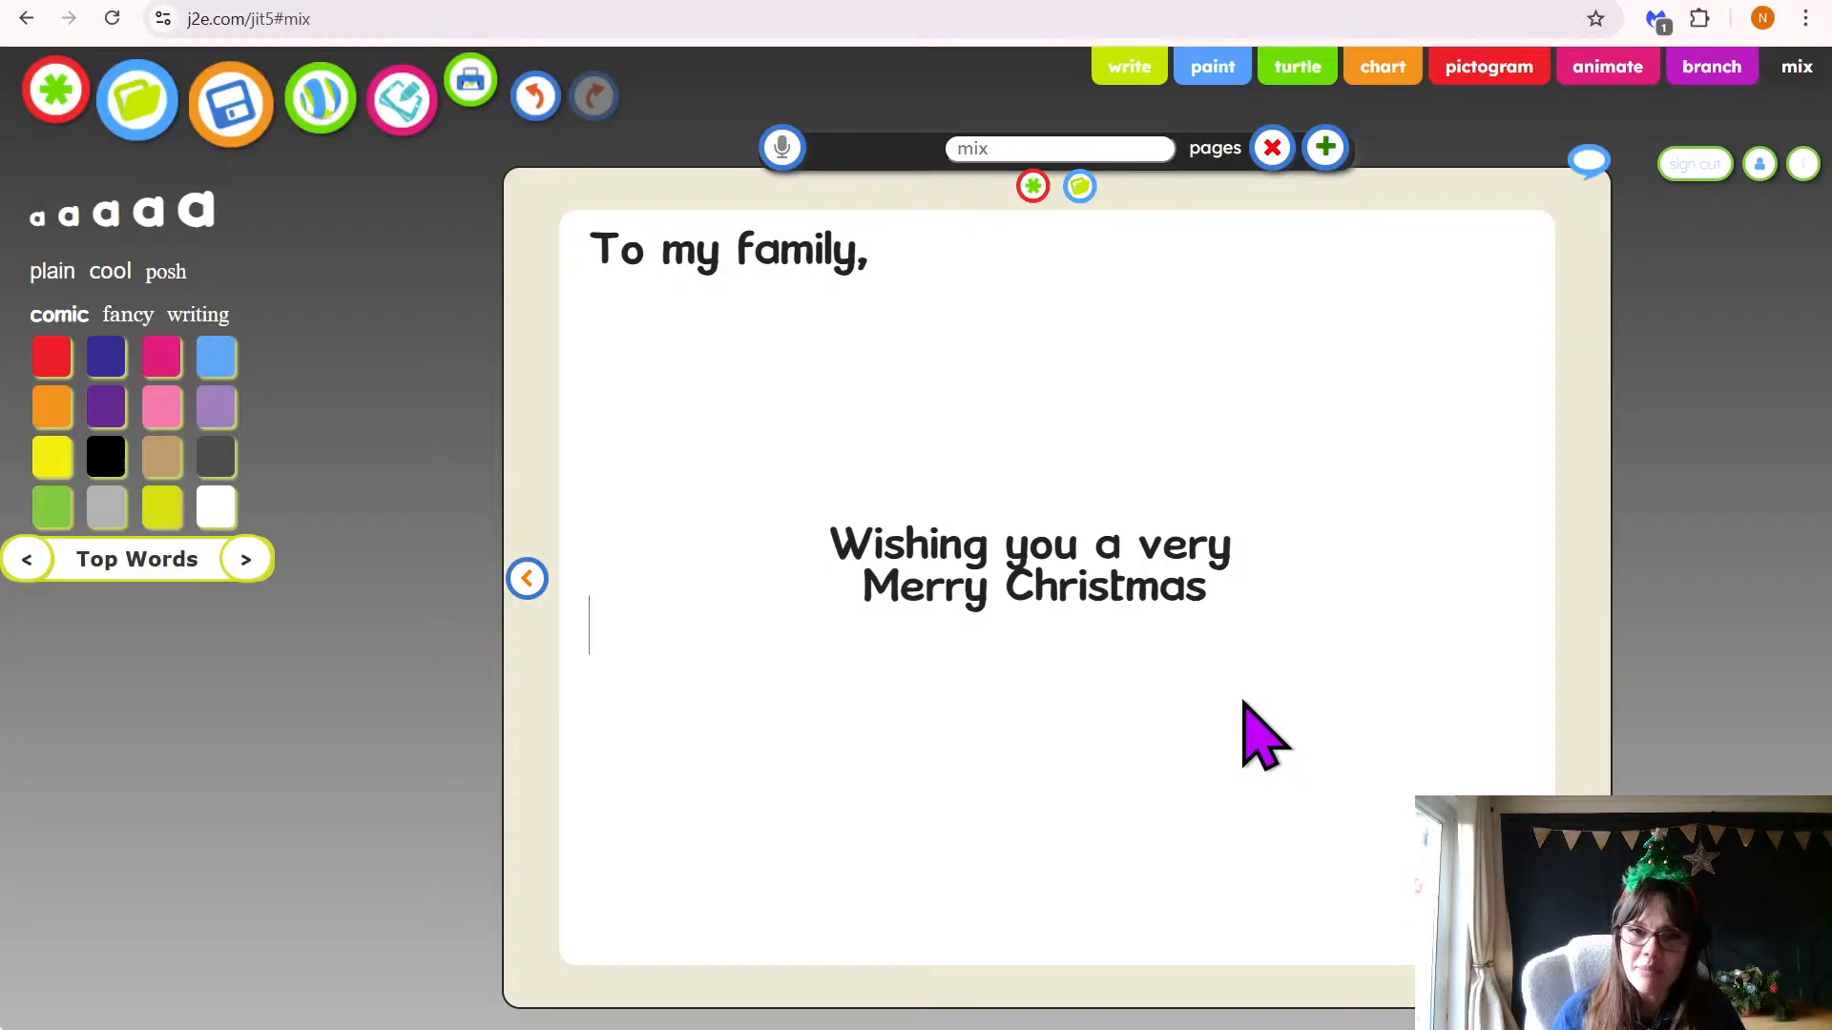
key("Return")
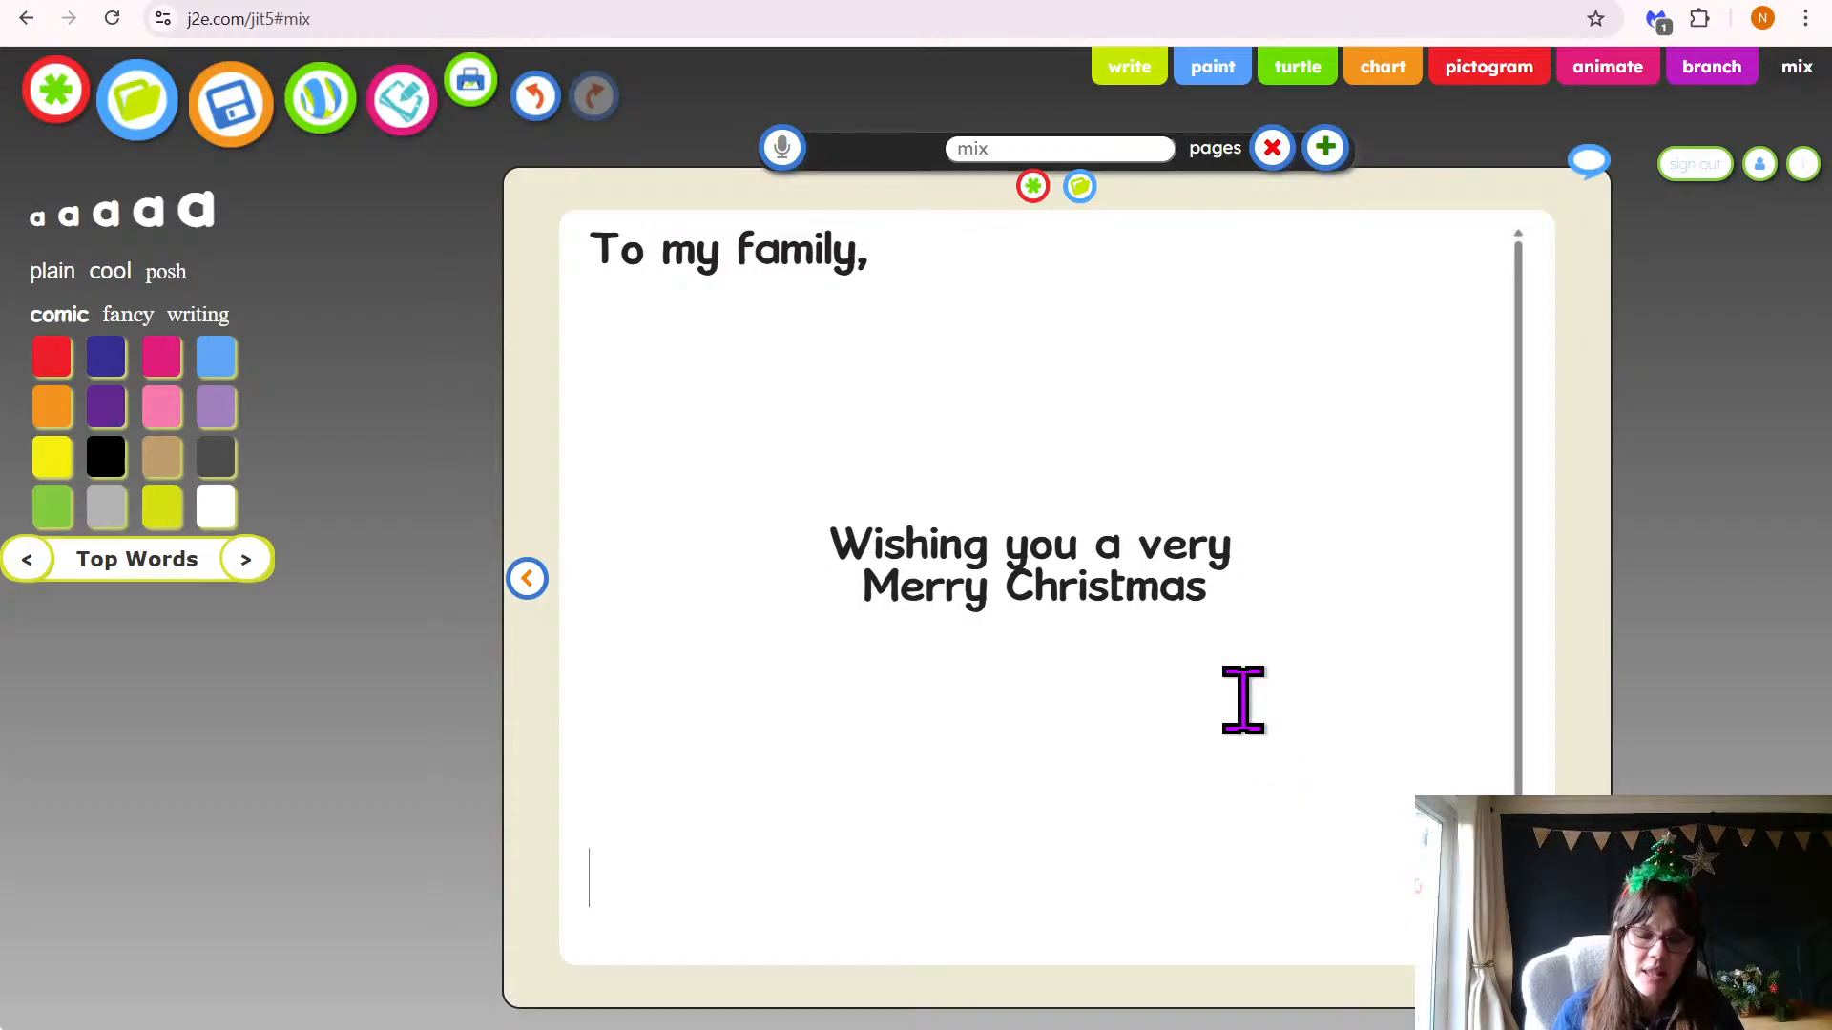
key("BackSpace")
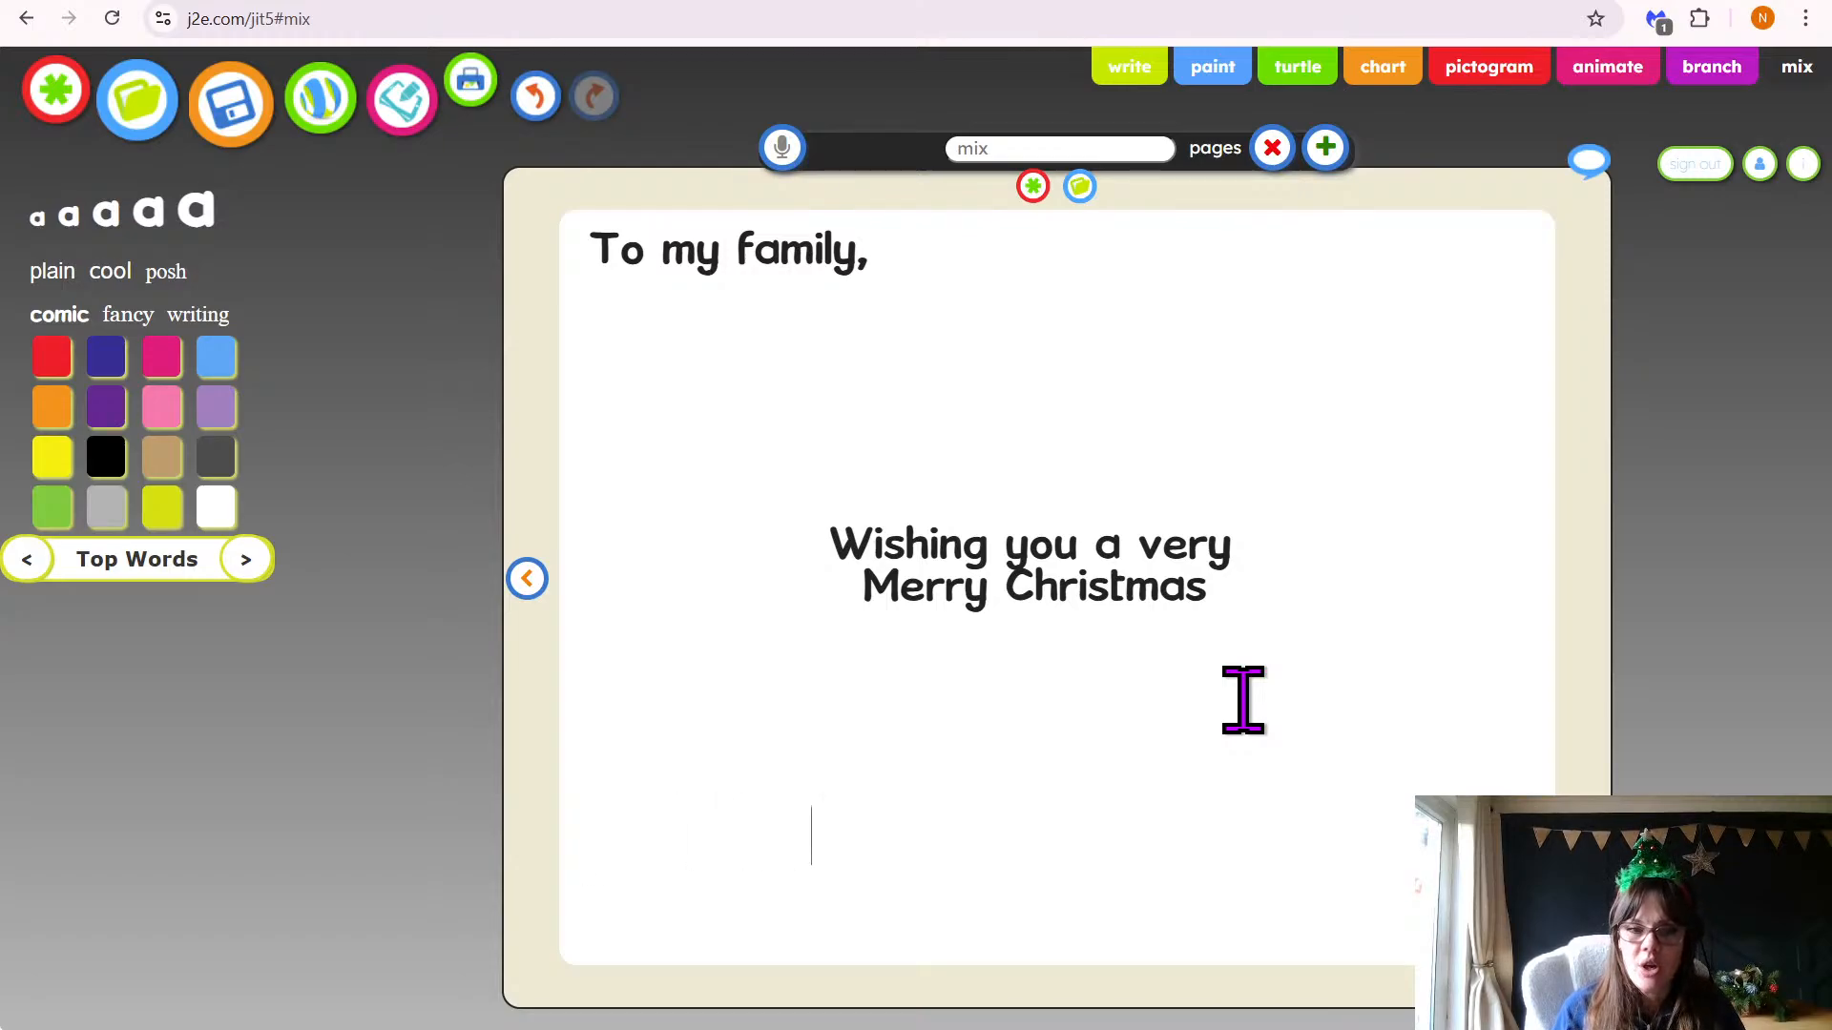
type("F")
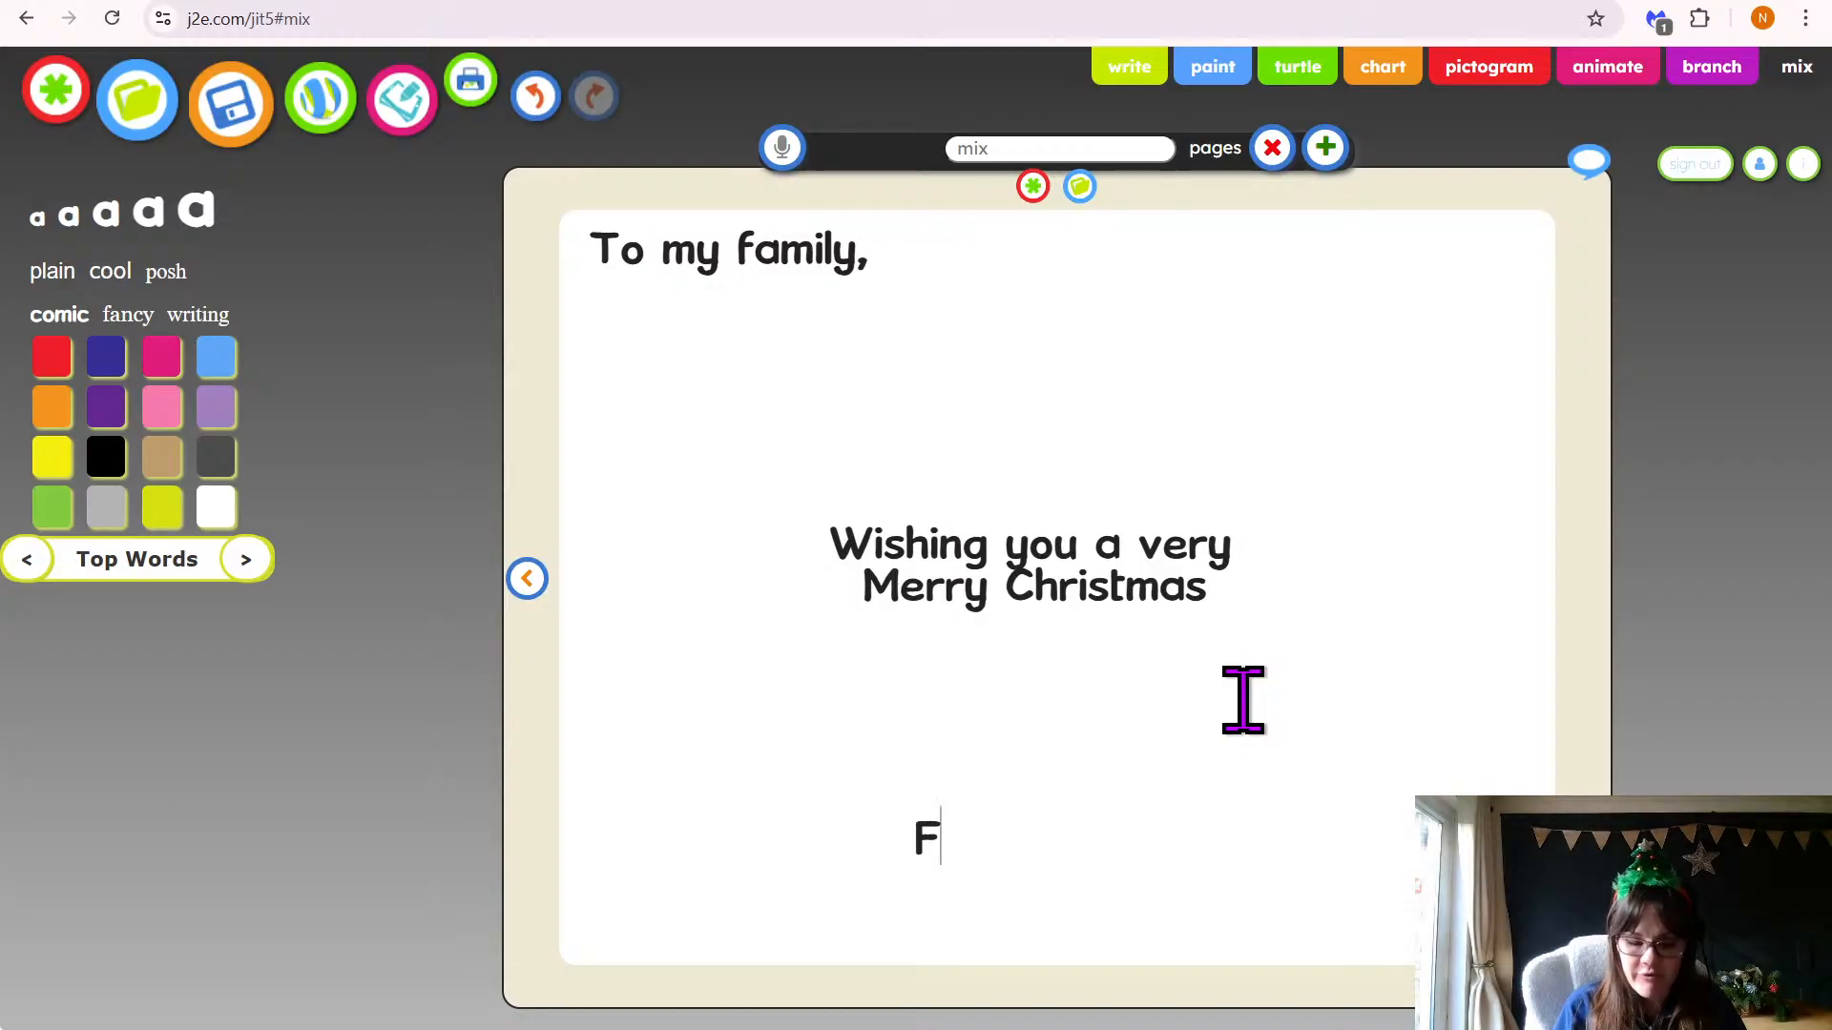
type("rom ")
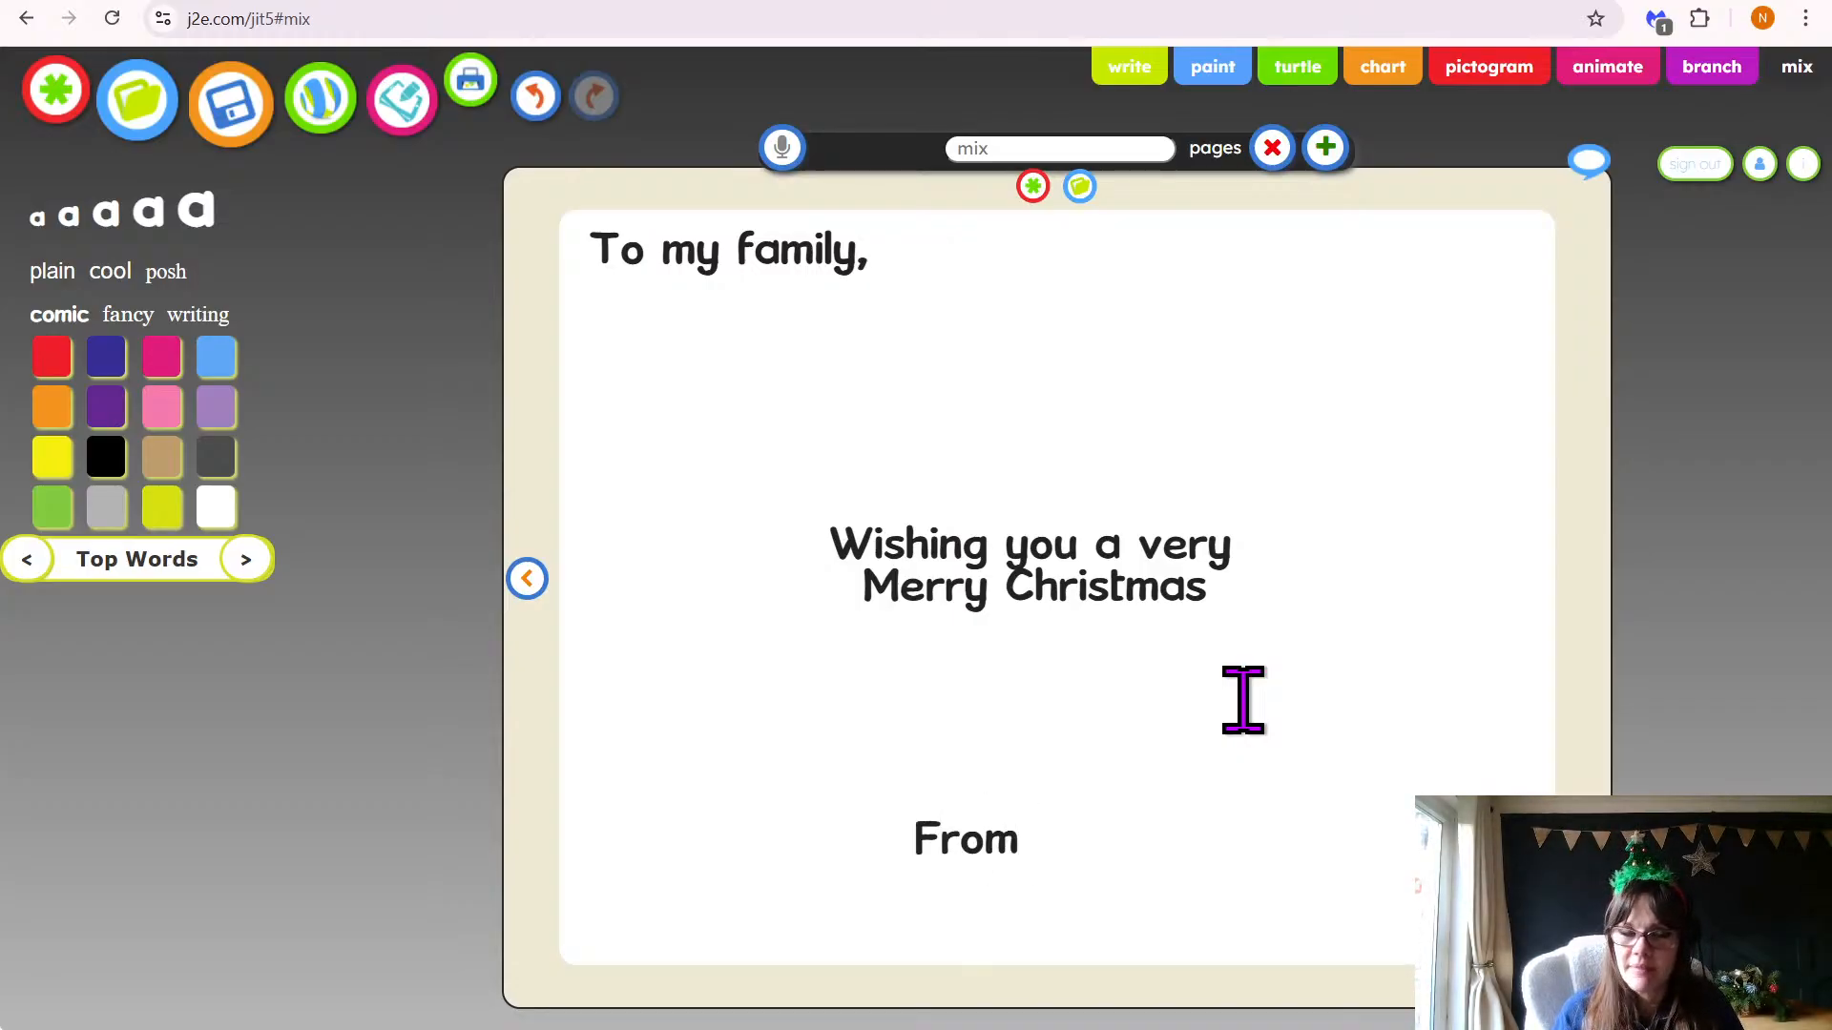
type("M")
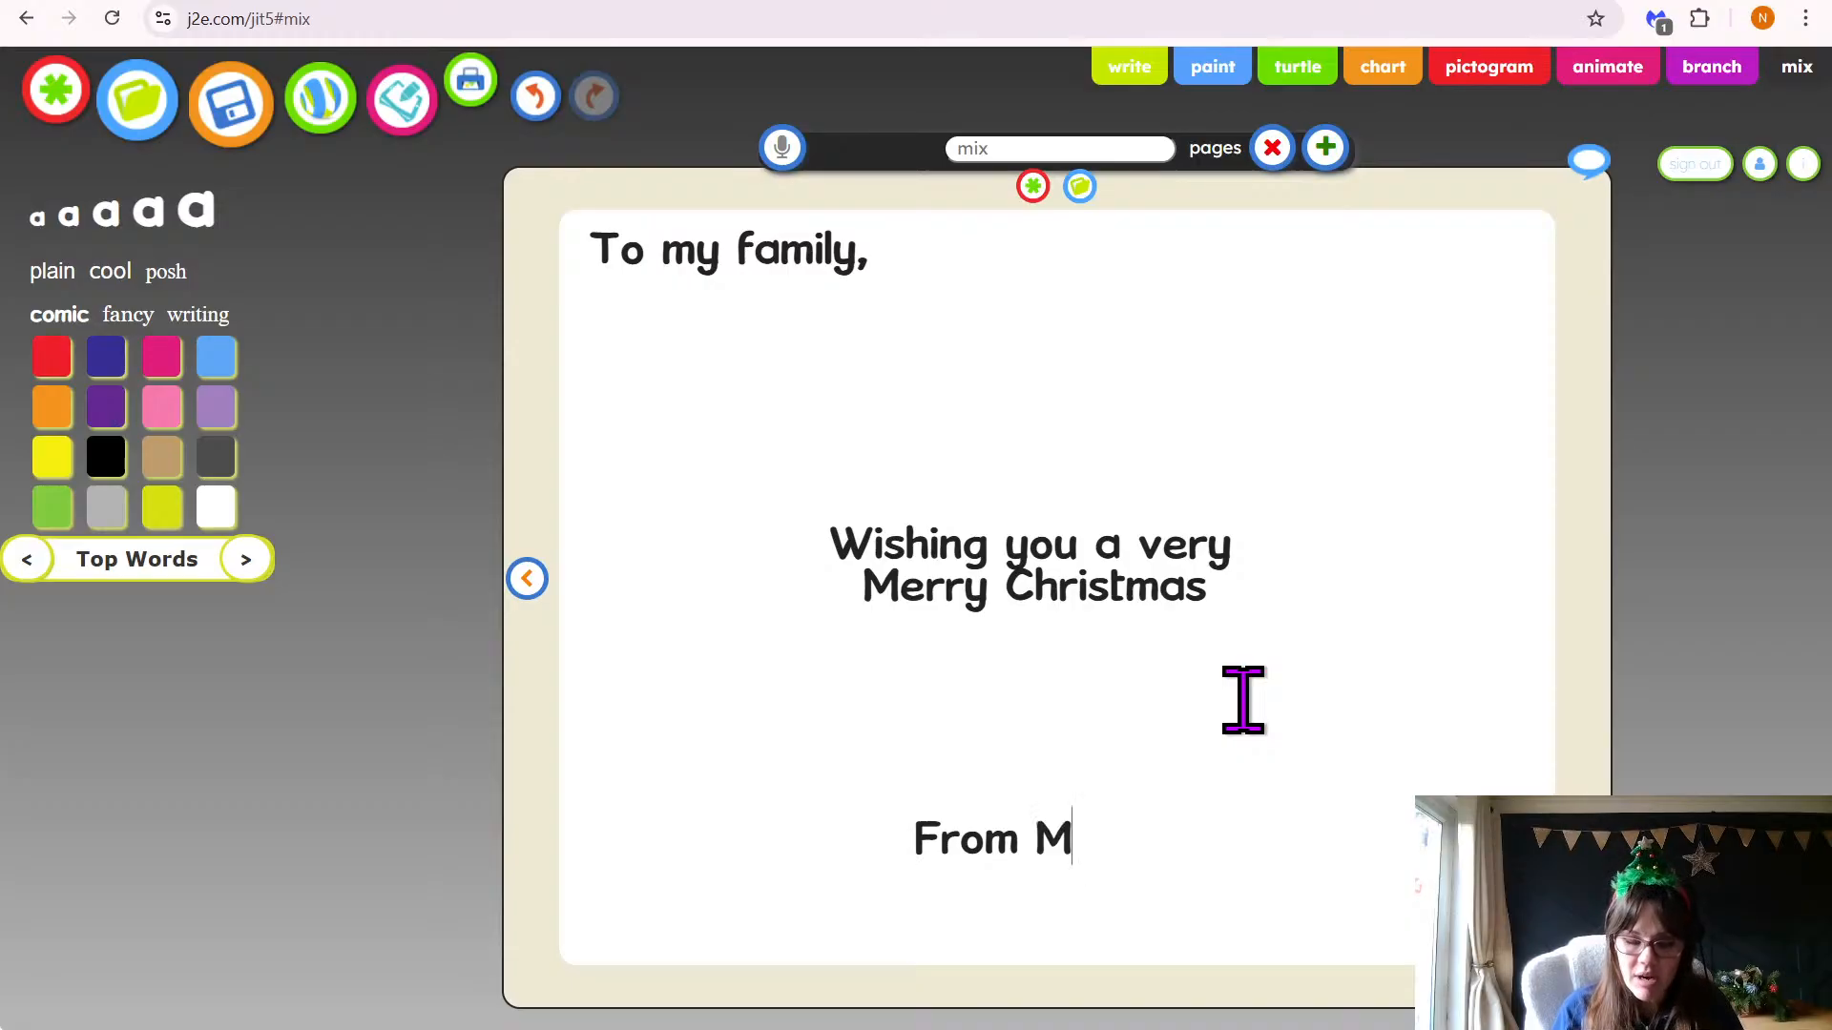
type("iss Kimbell")
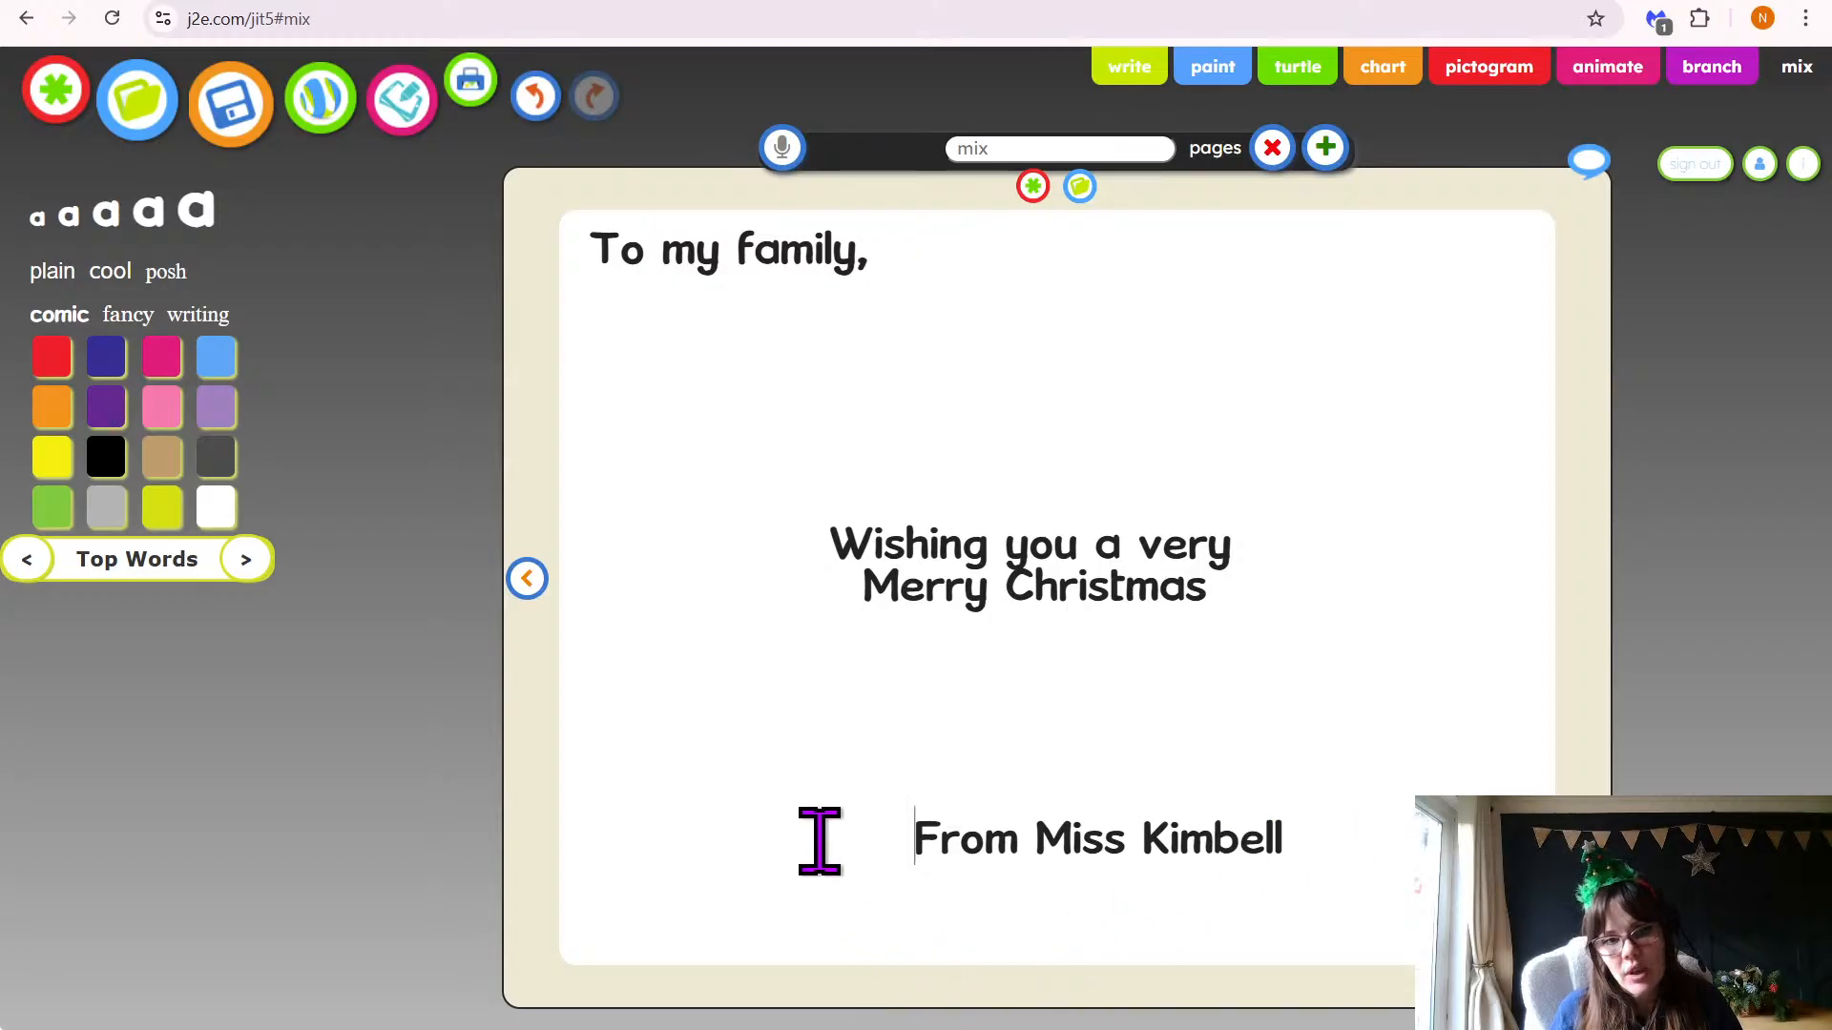
Reduce the indent before the sign-off so that it sits centred beneath the Christmas message
key("BackSpace")
key("BackSpace")
key("BackSpace")
key("BackSpace")
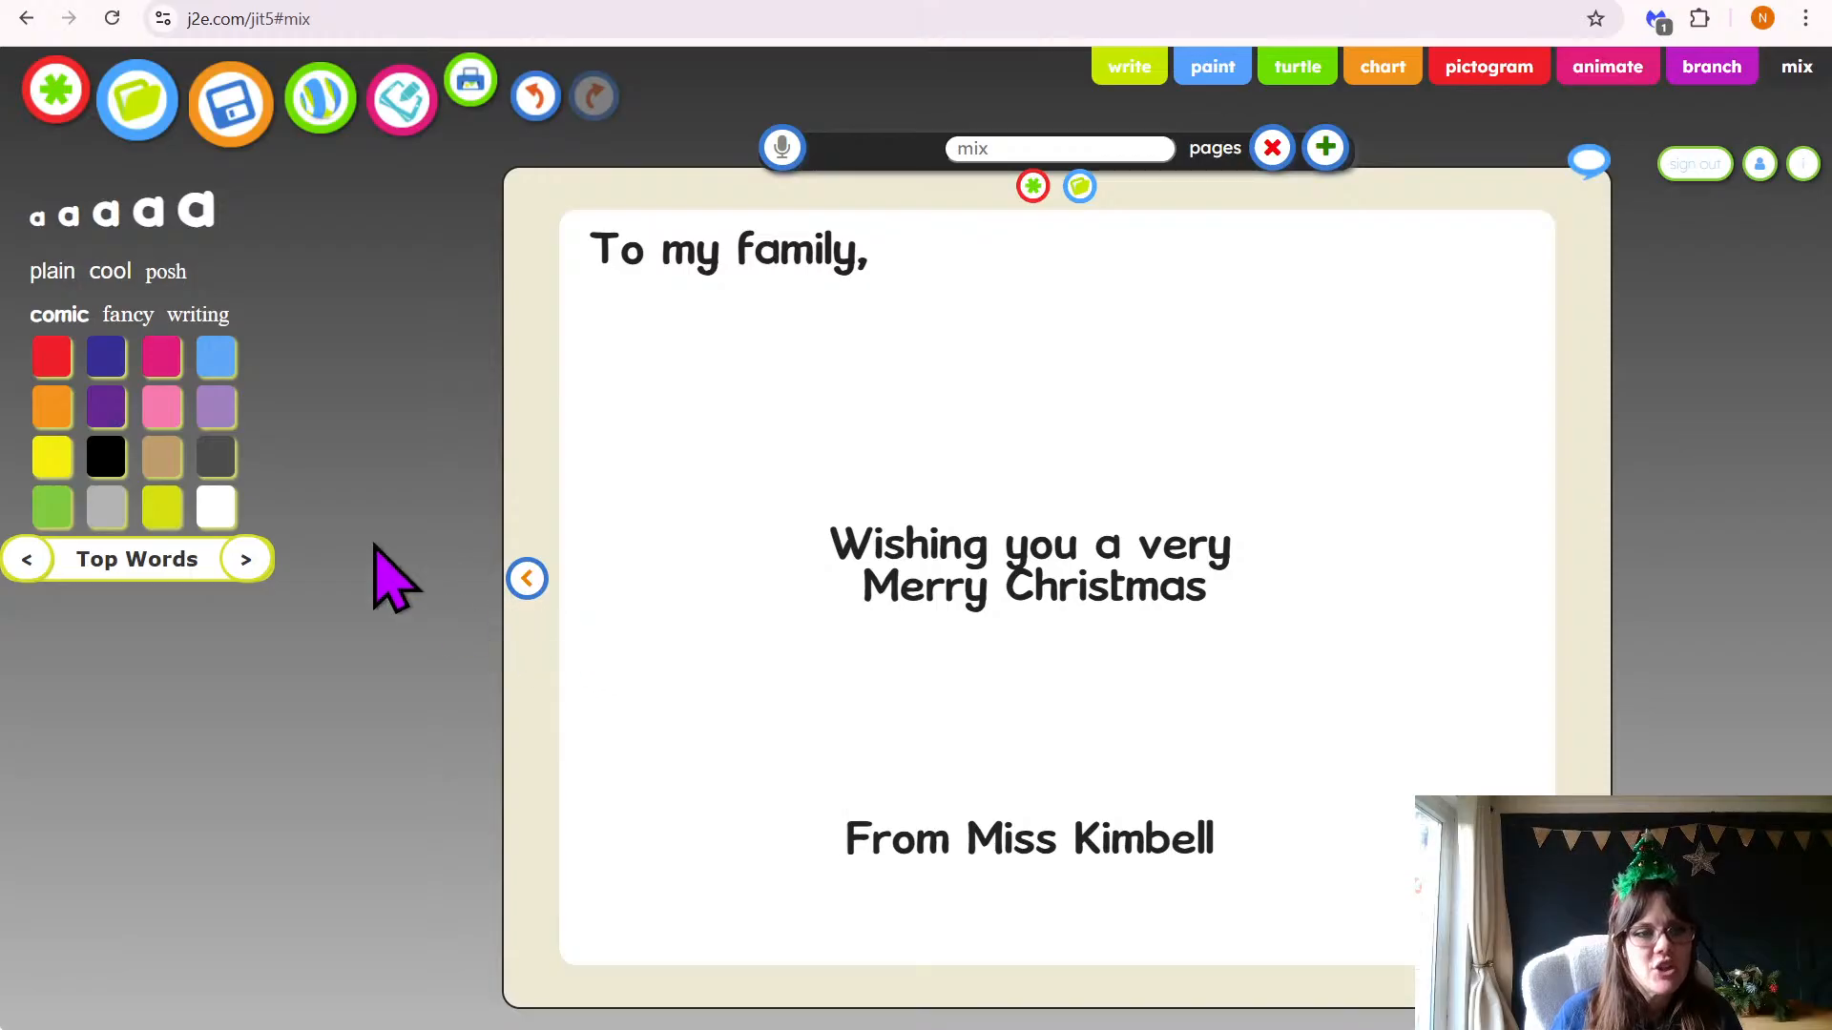
Try lilac, red, purple and yellow for the card's text, then colour it light brown
left_click(214, 413)
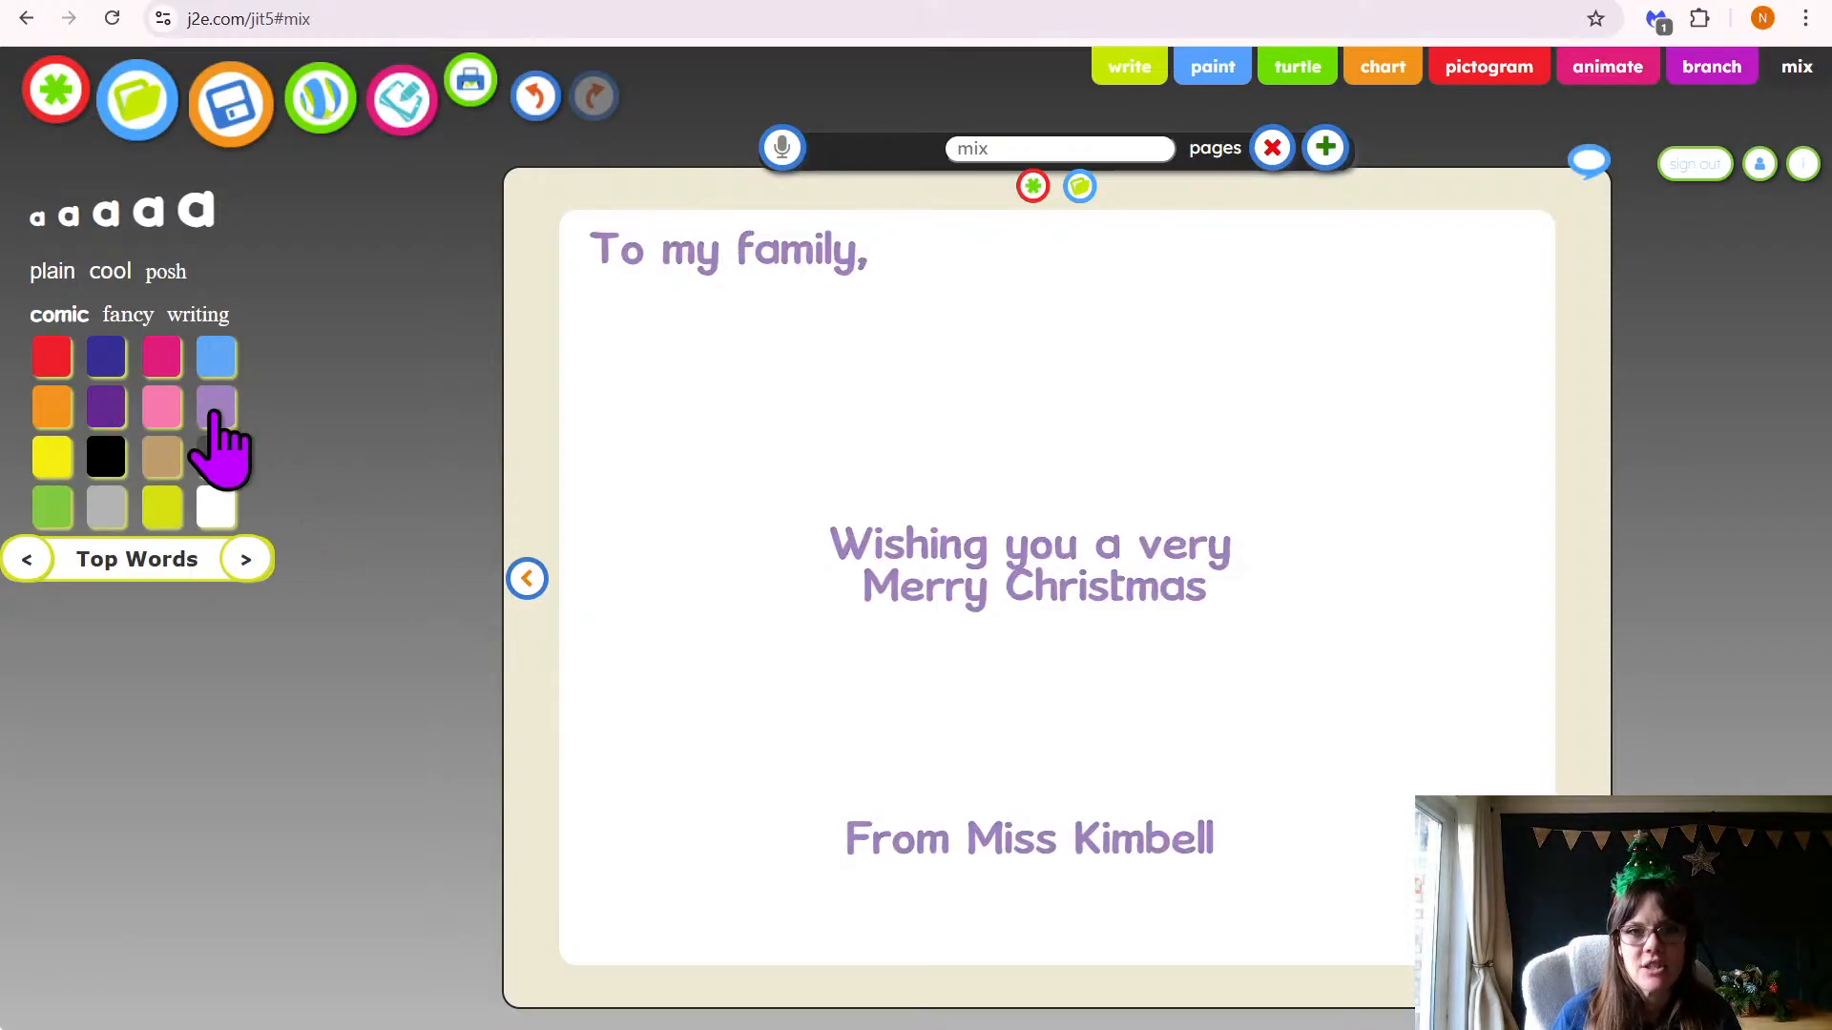
left_click(38, 355)
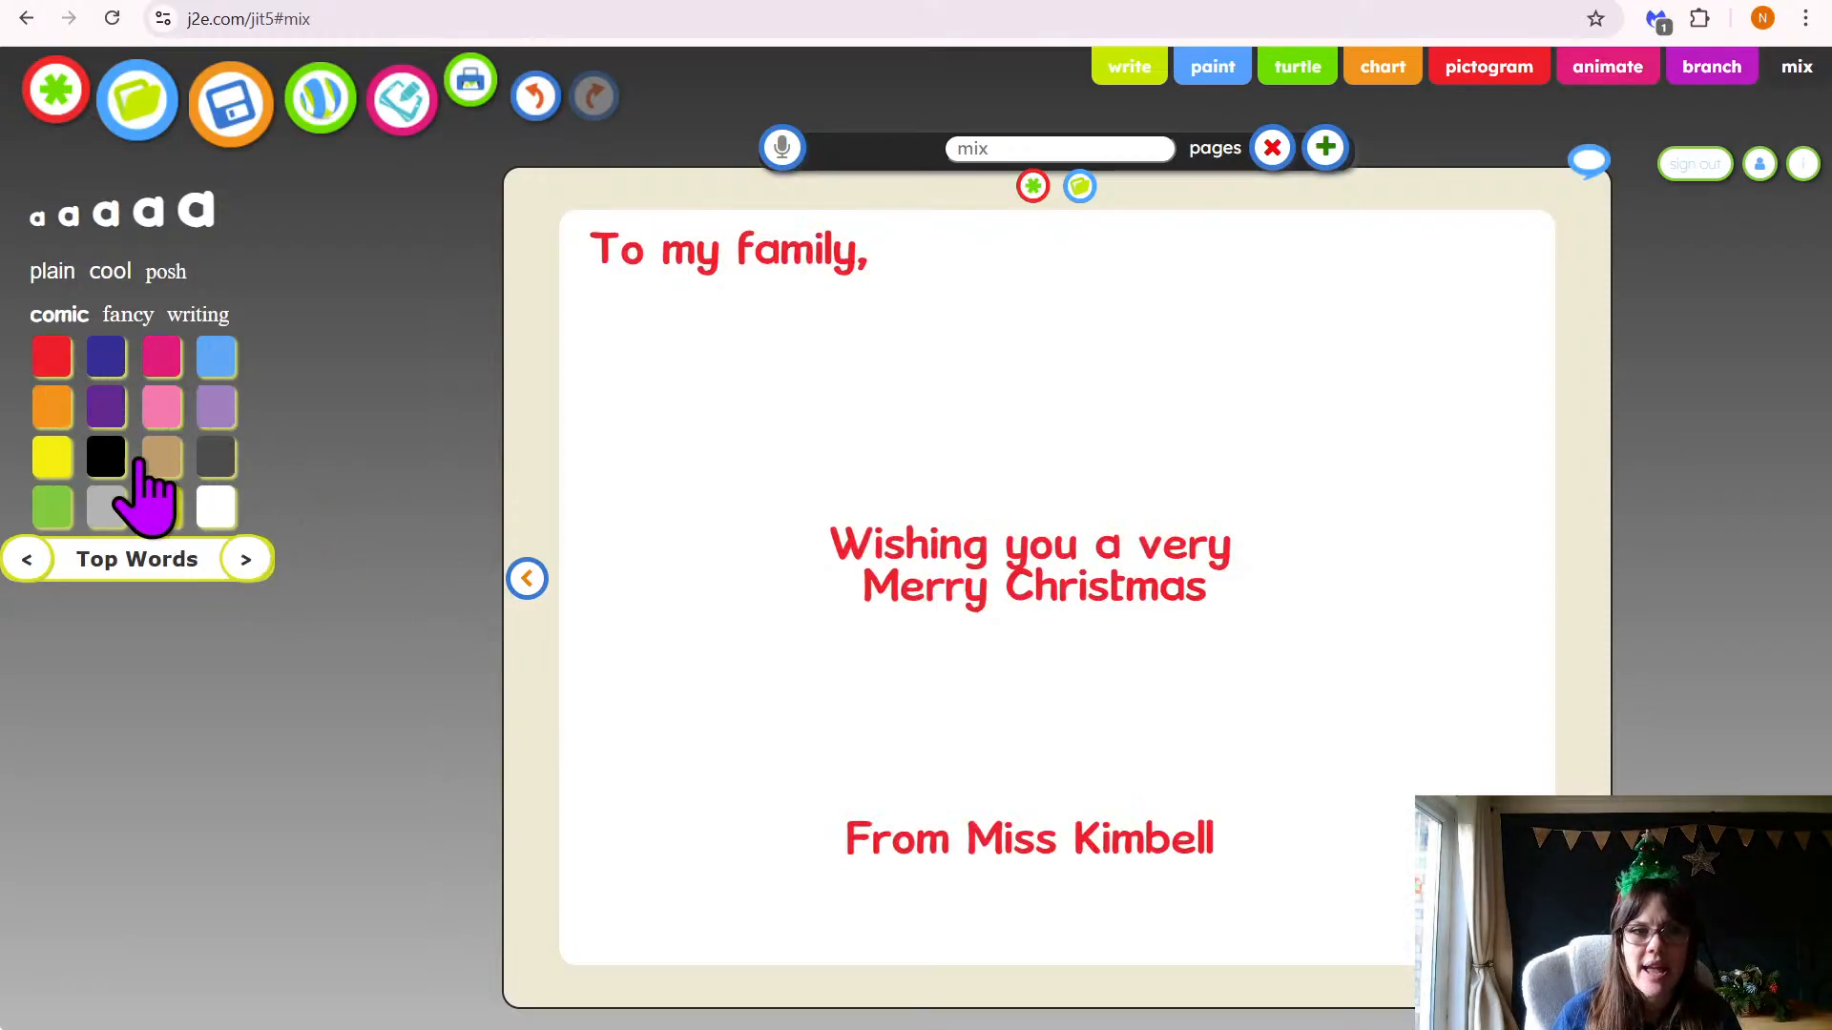
left_click(106, 409)
left_click(54, 456)
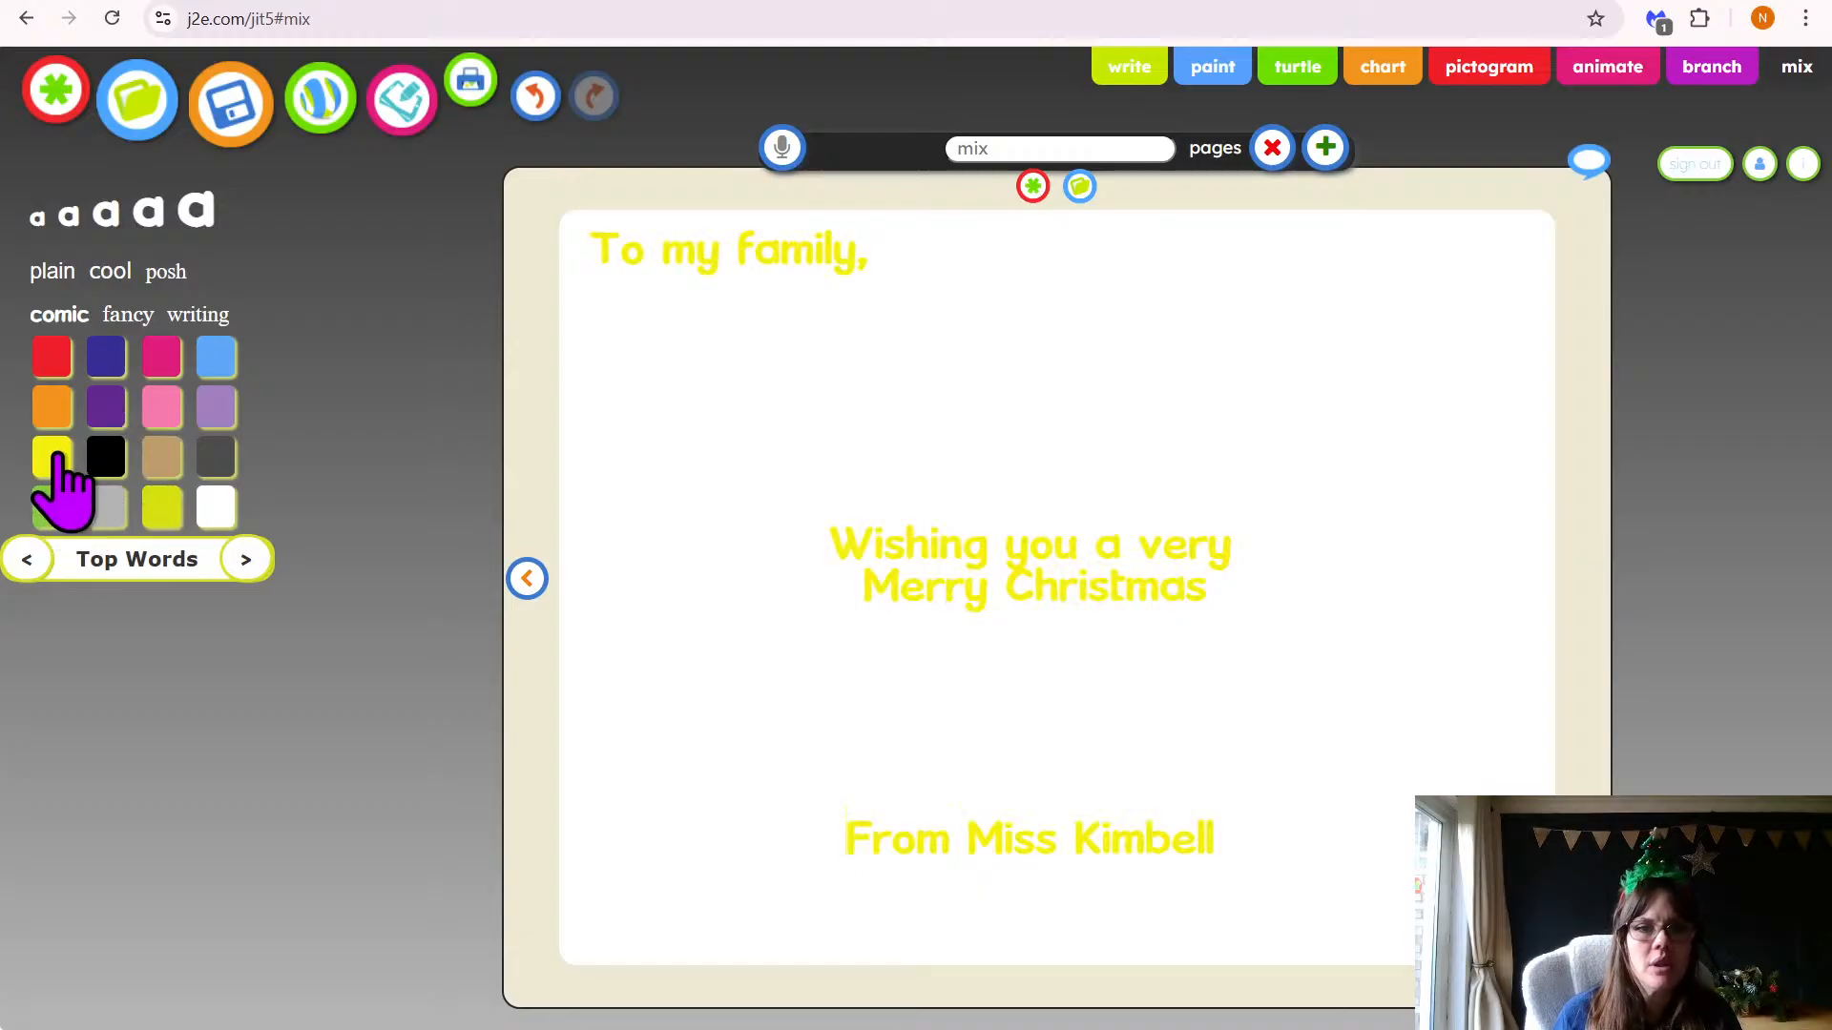
left_click(160, 462)
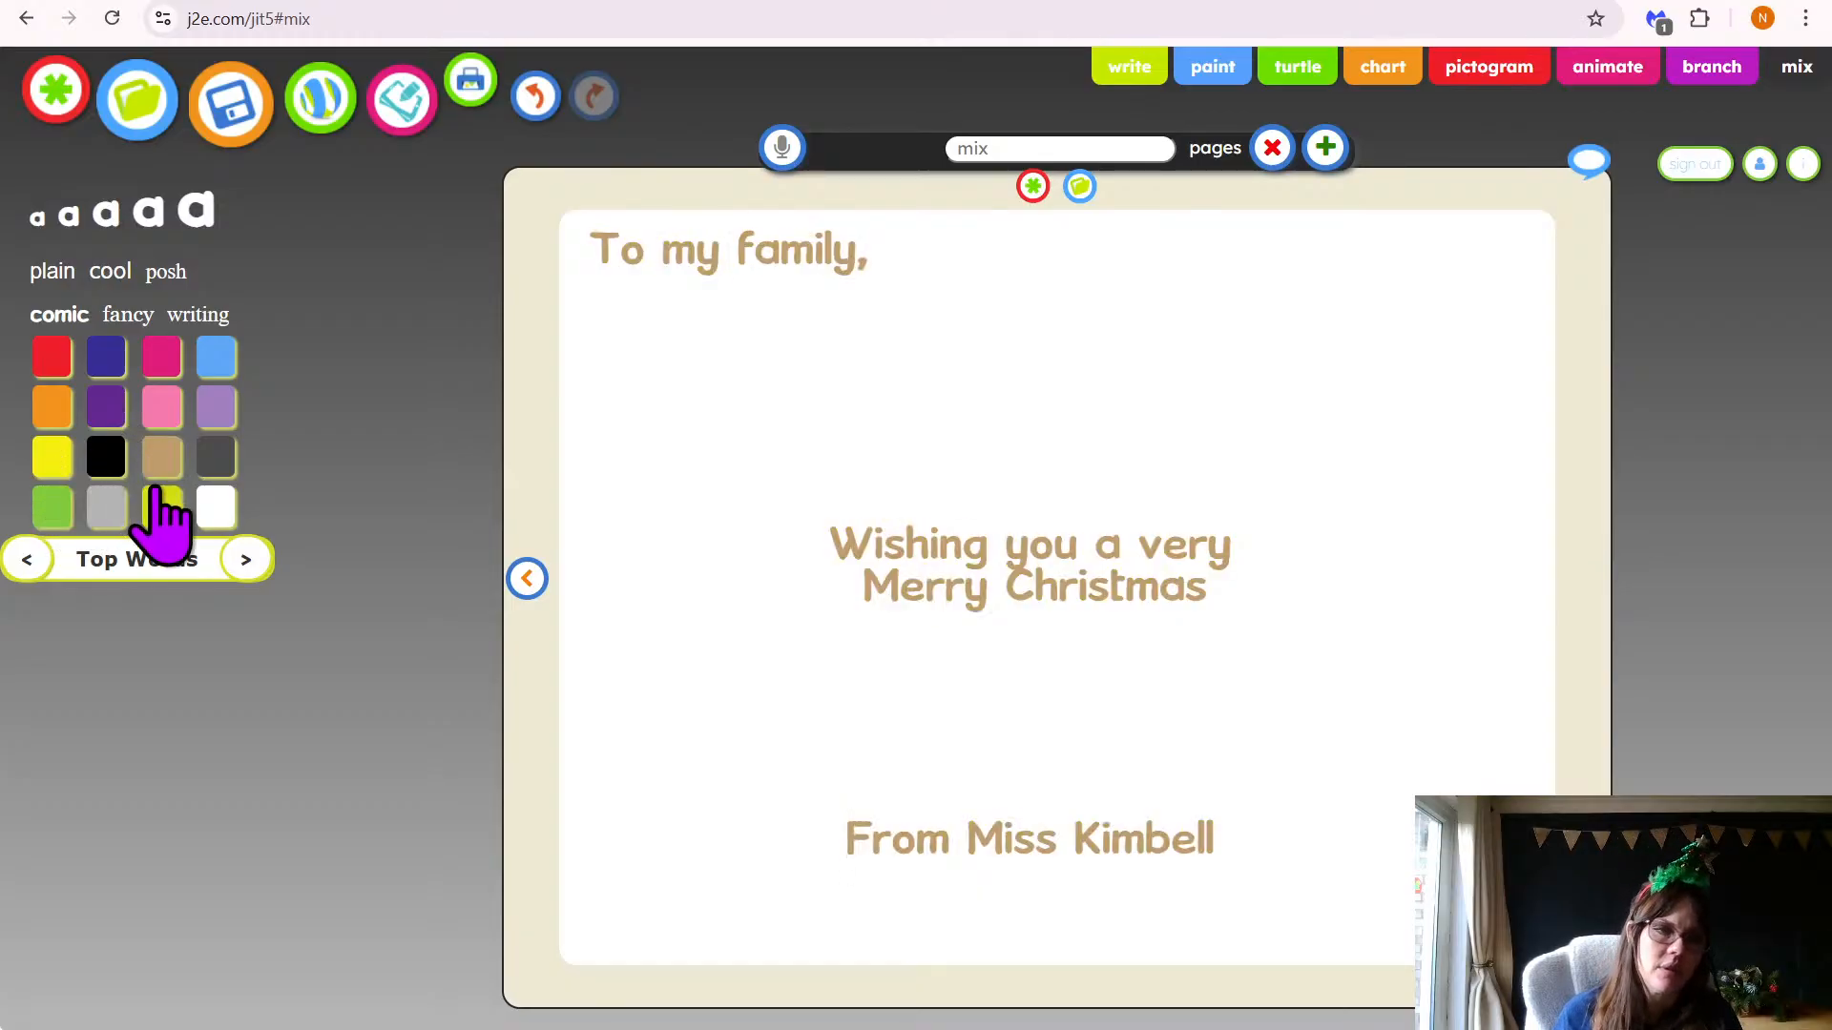
Try yellow-green, pink and lilac for the card's text, then colour it dark purple
left_click(162, 506)
left_click(162, 409)
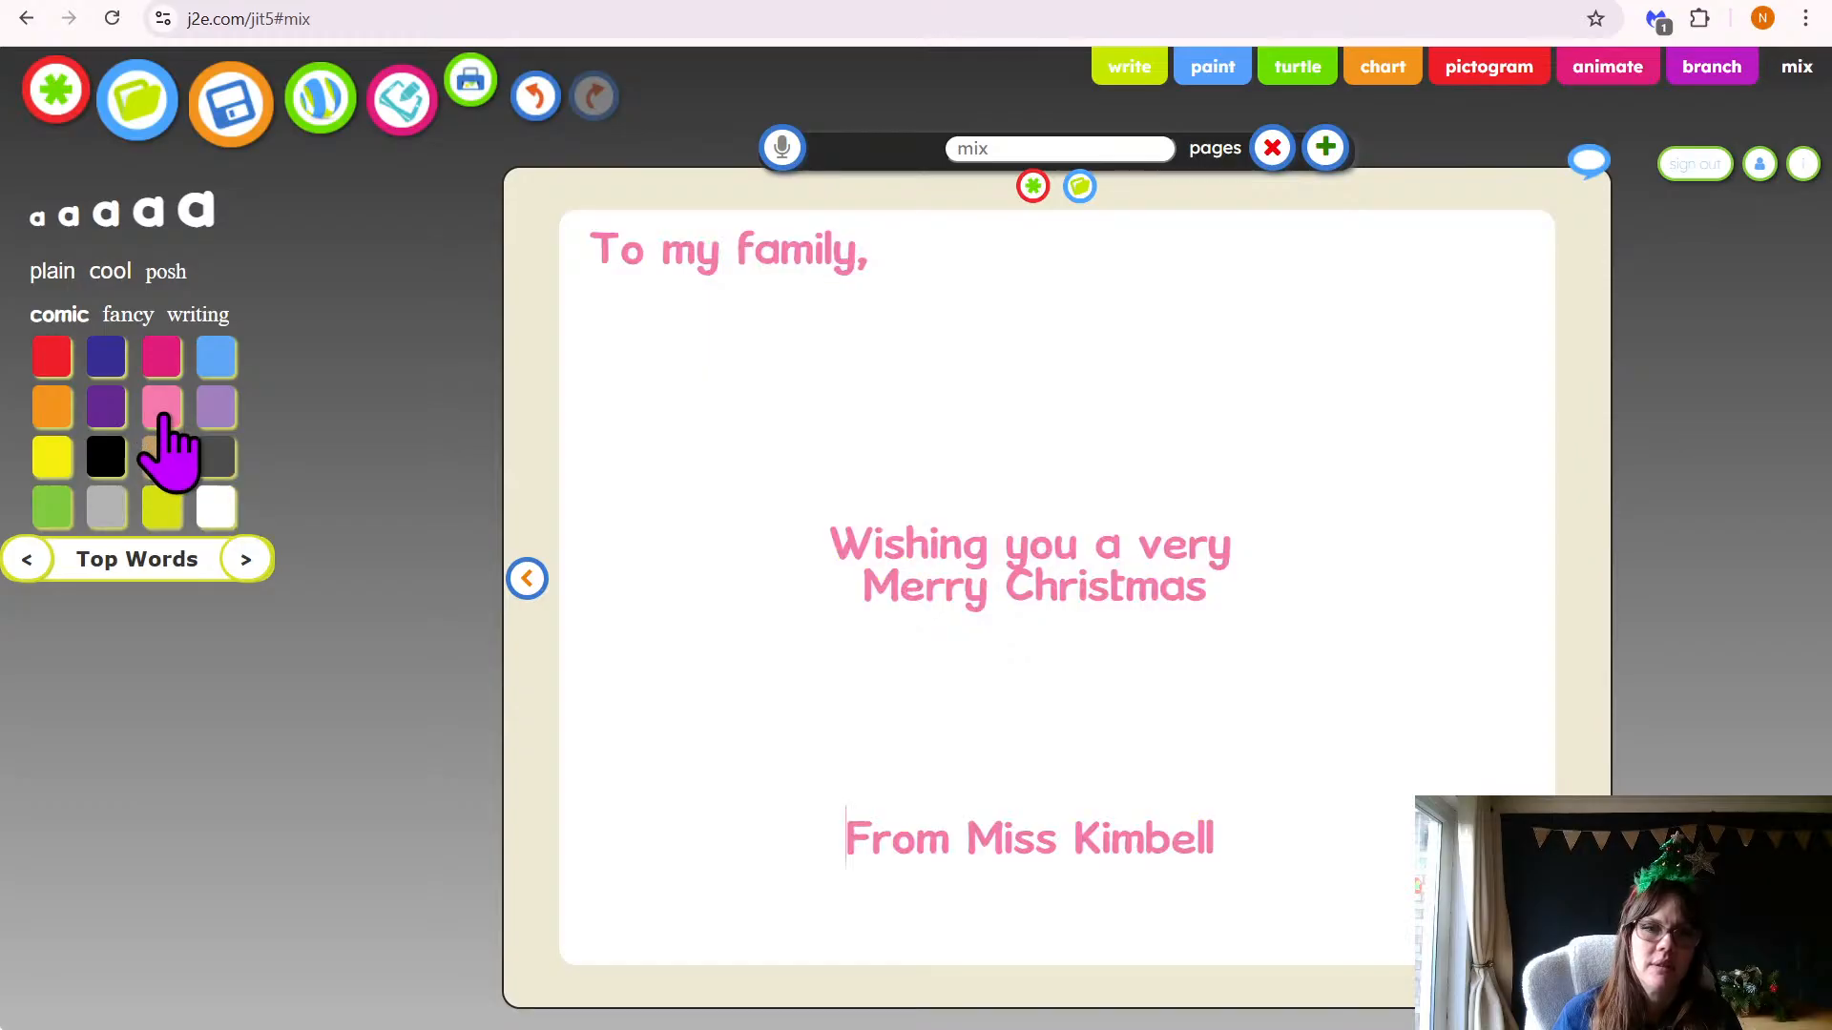
left_click(212, 418)
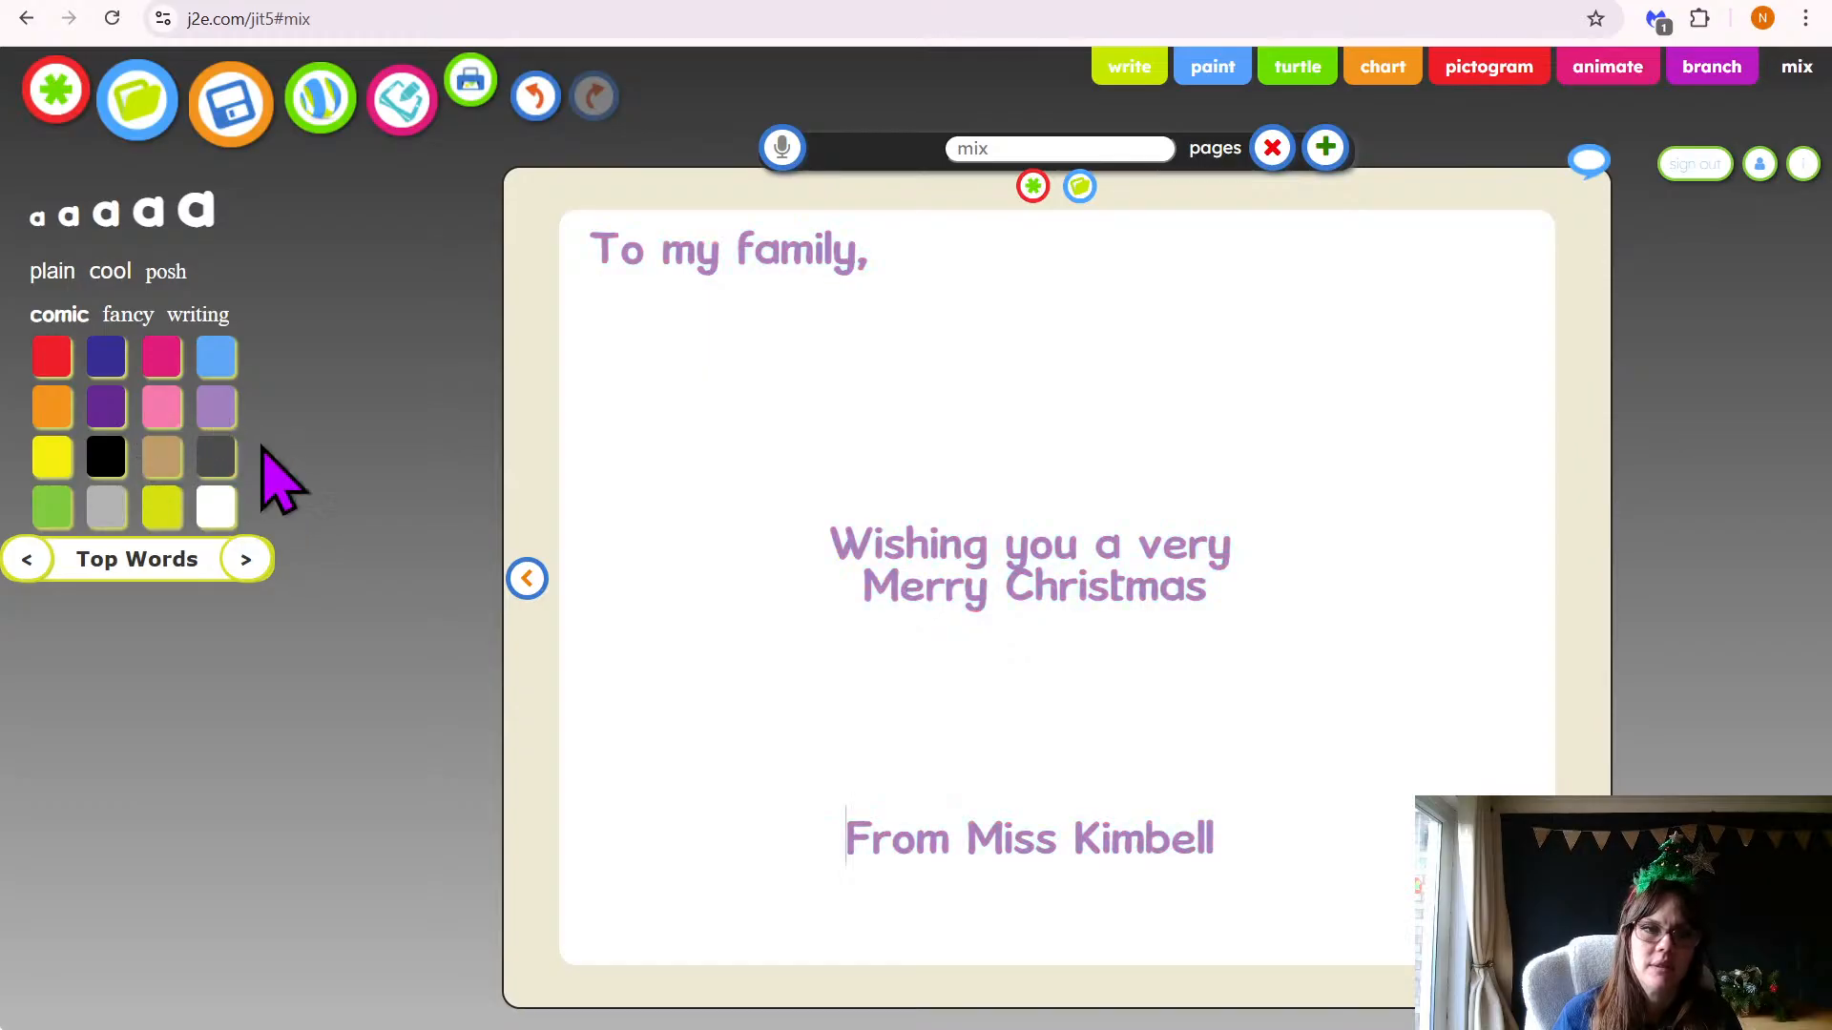
left_click(95, 401)
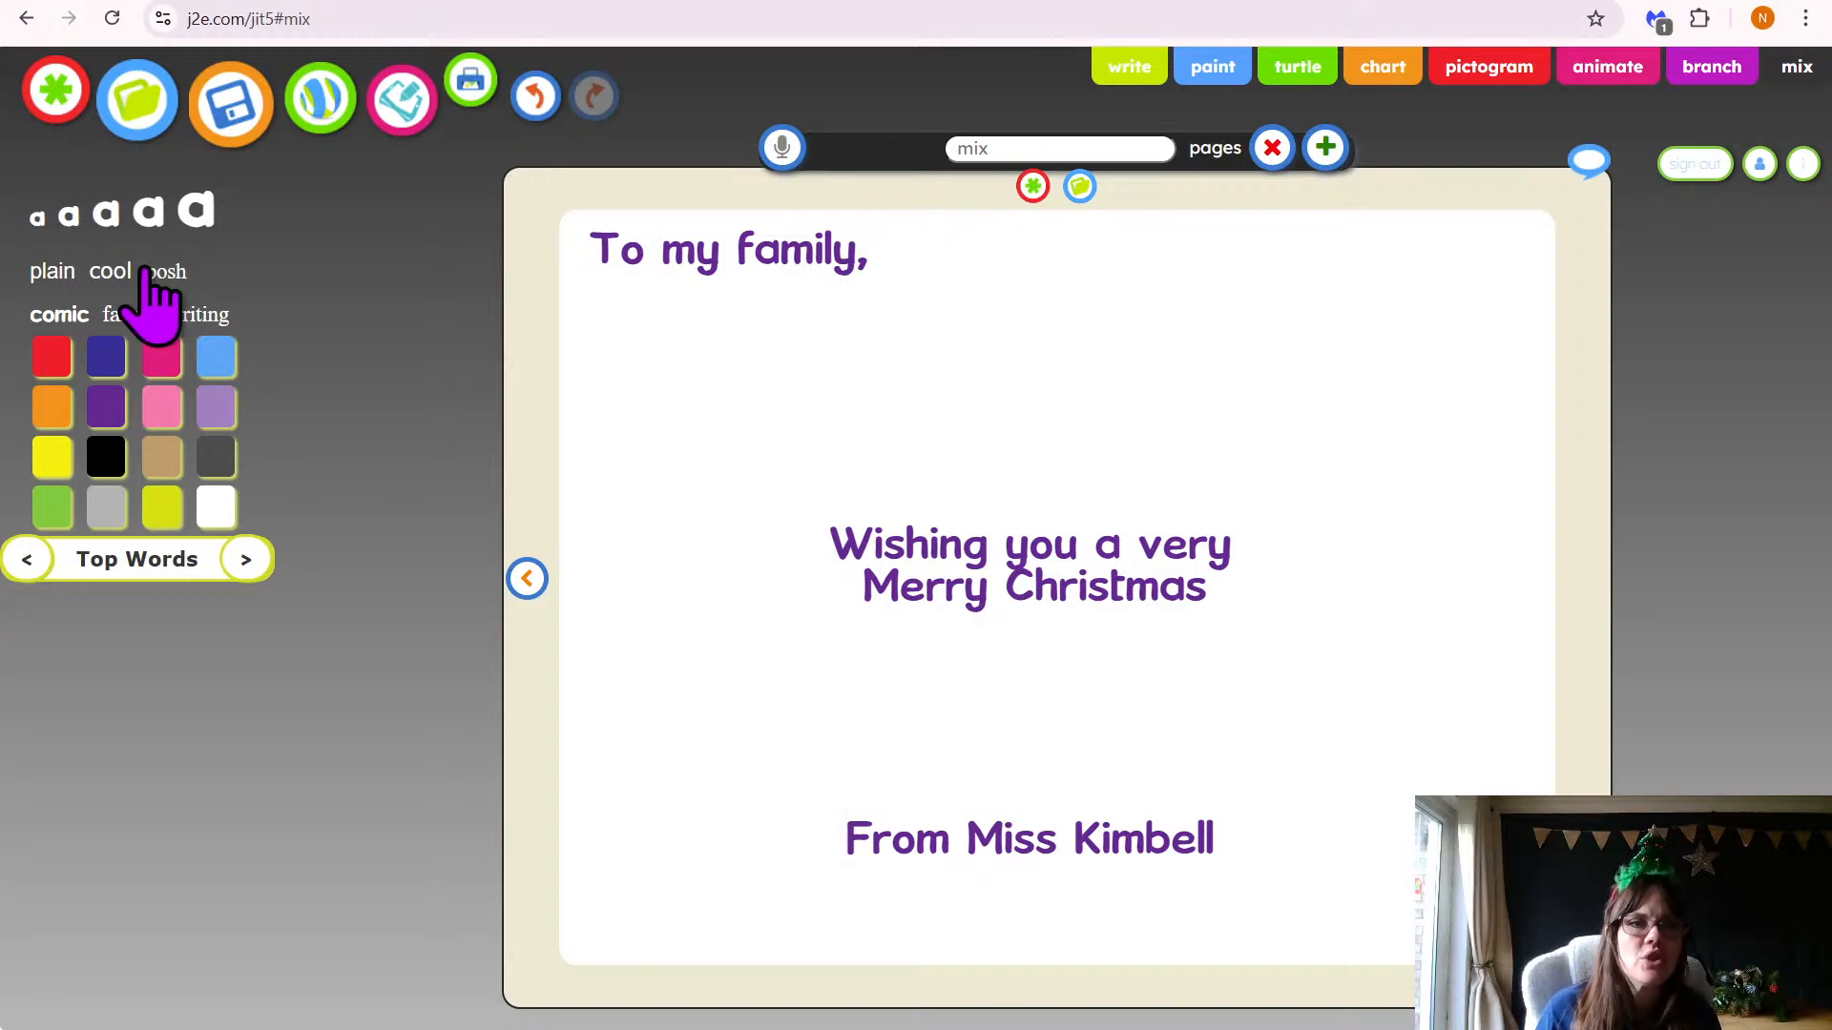
Try the writing, cool, plain and fancy fonts on the card's text, then return it to comic
left_click(187, 320)
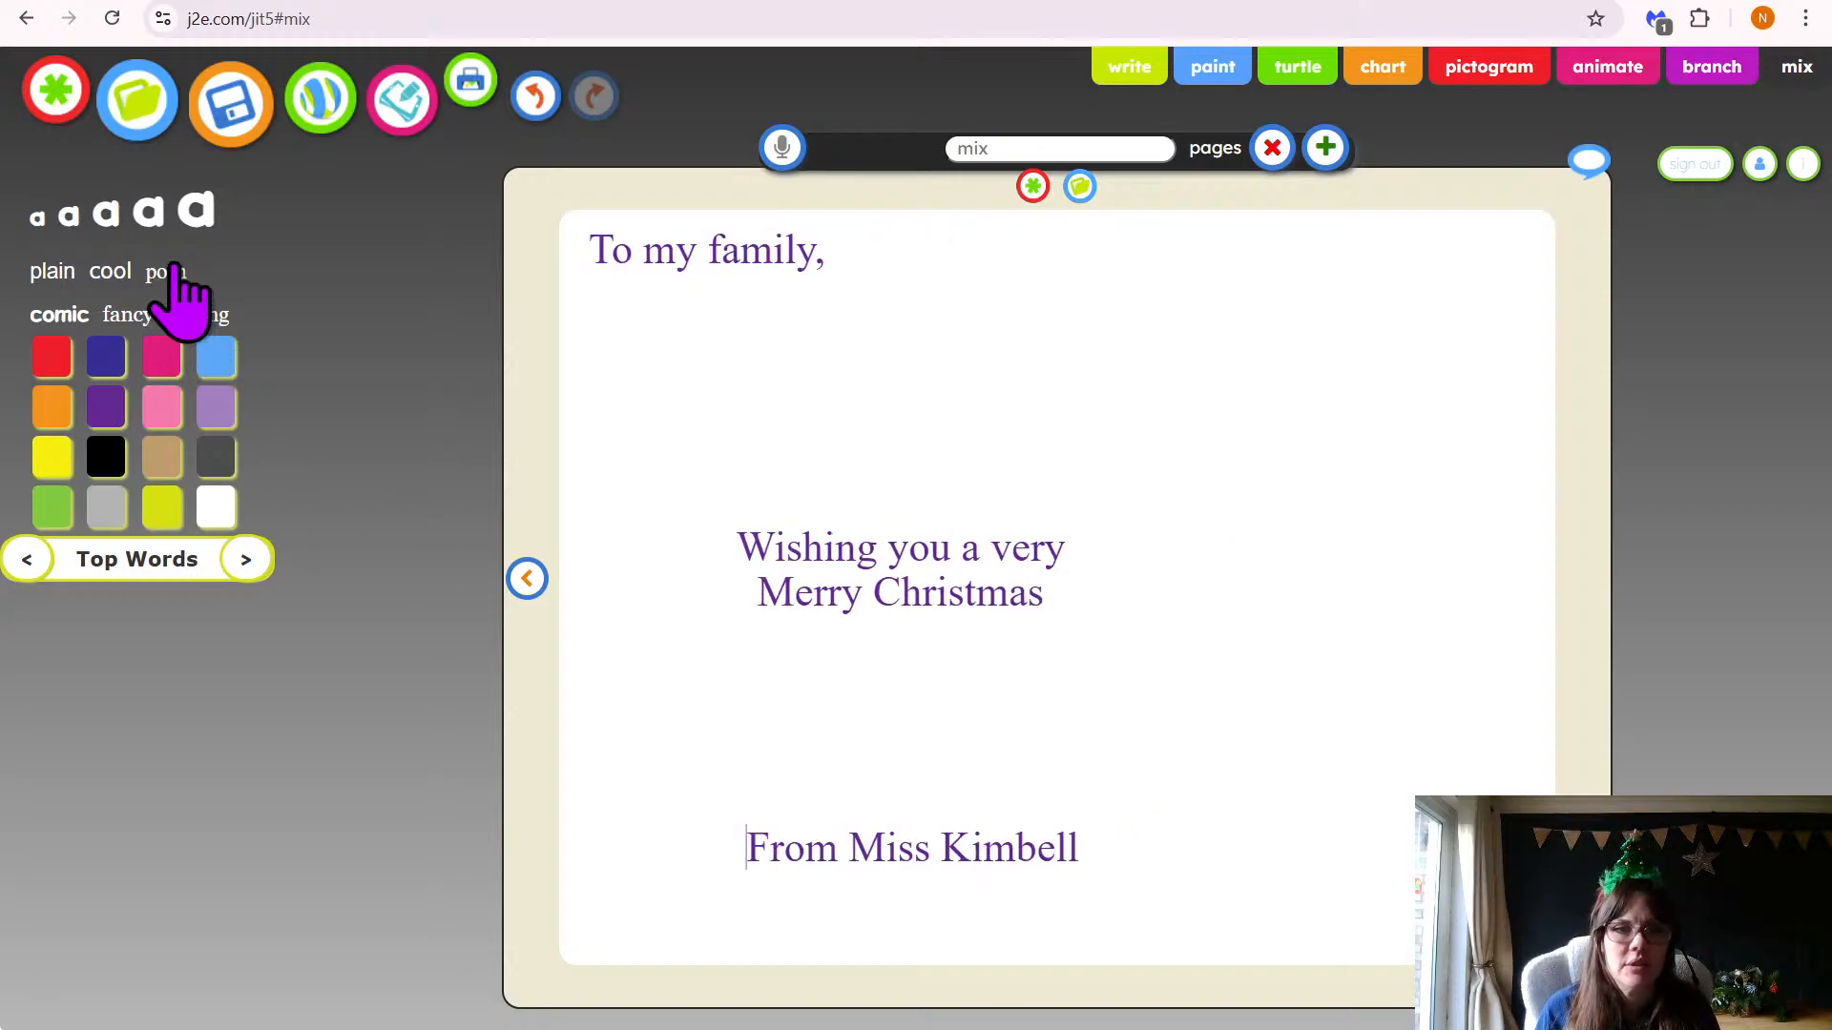
left_click(108, 271)
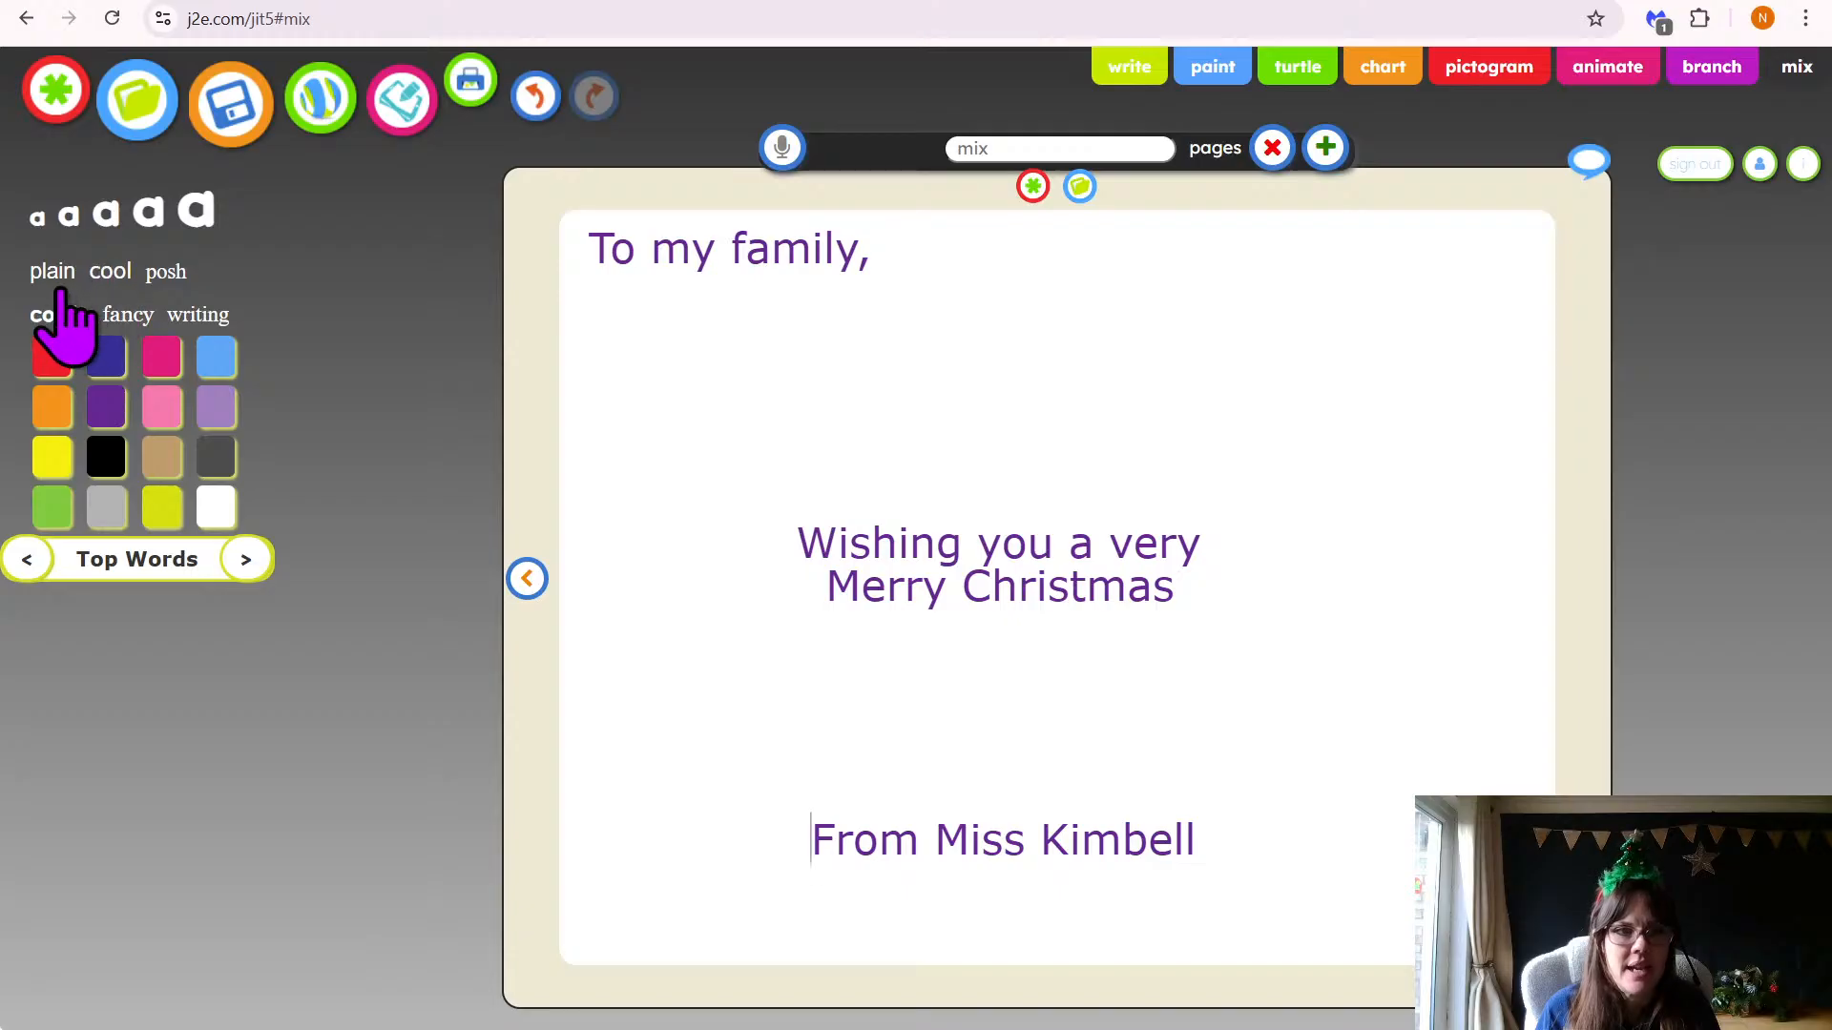
left_click(51, 271)
left_click(57, 316)
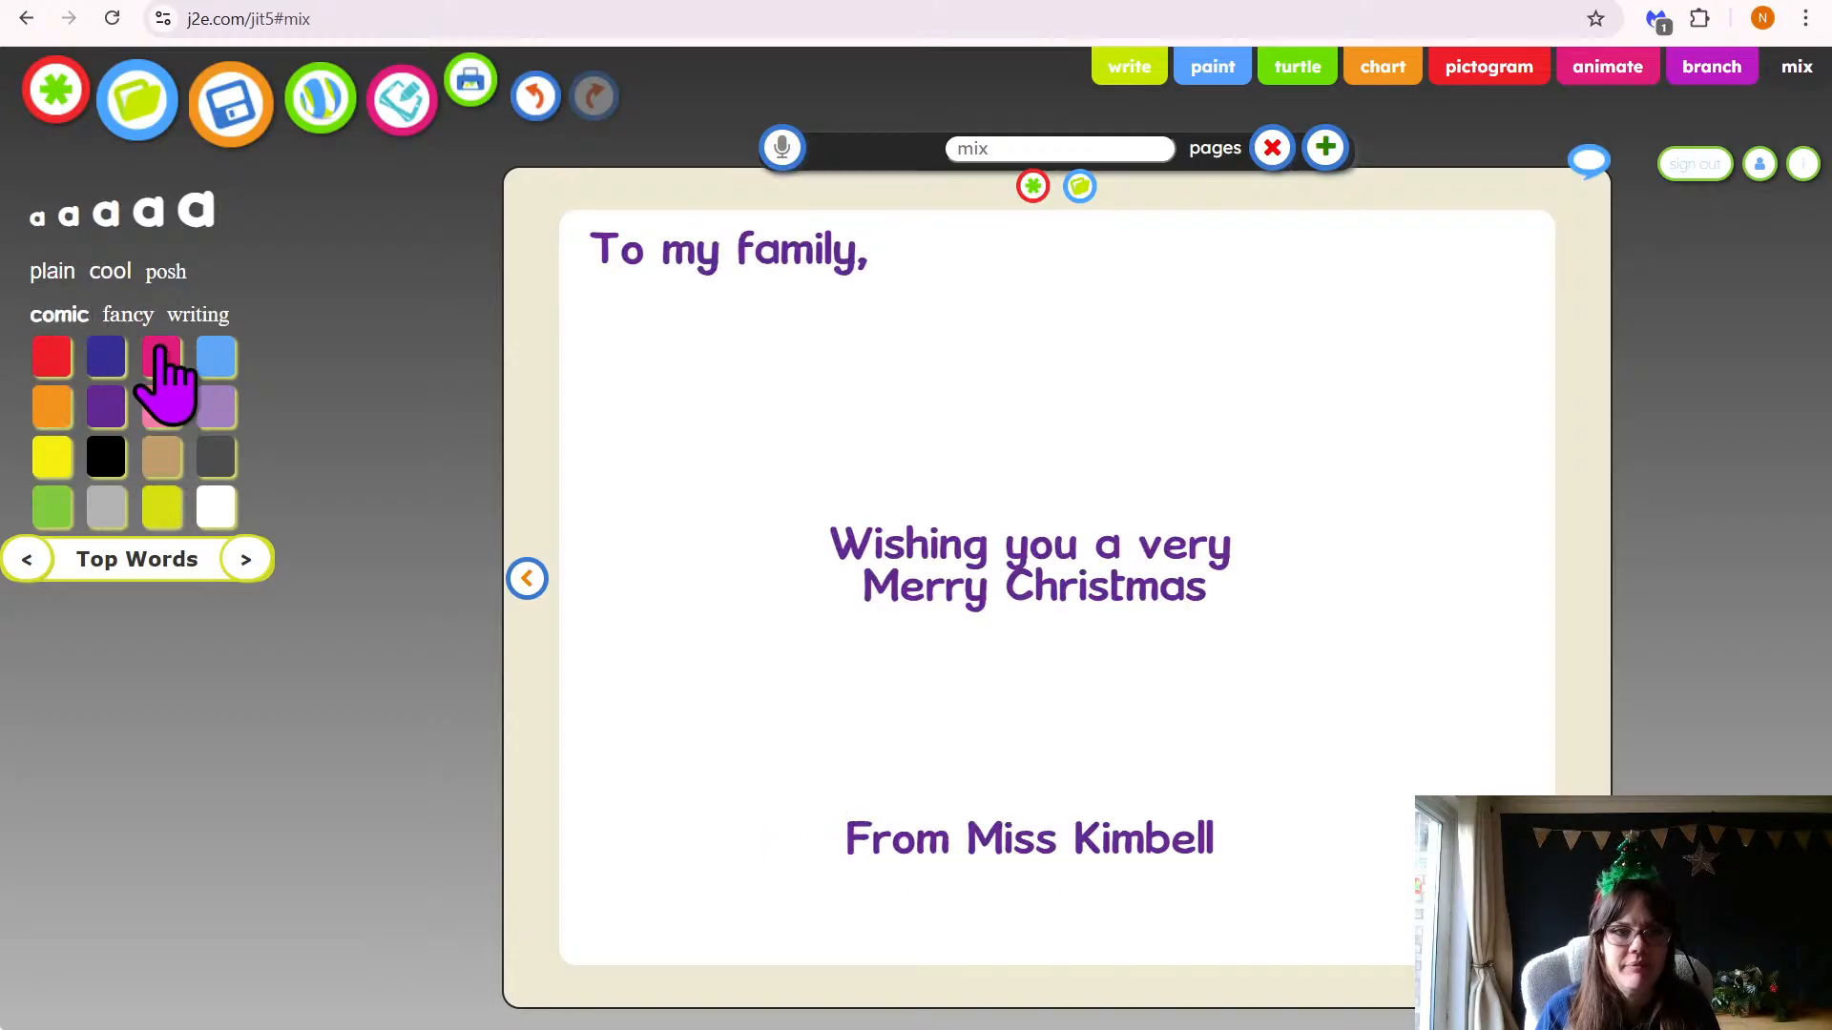
left_click(127, 316)
left_click(61, 316)
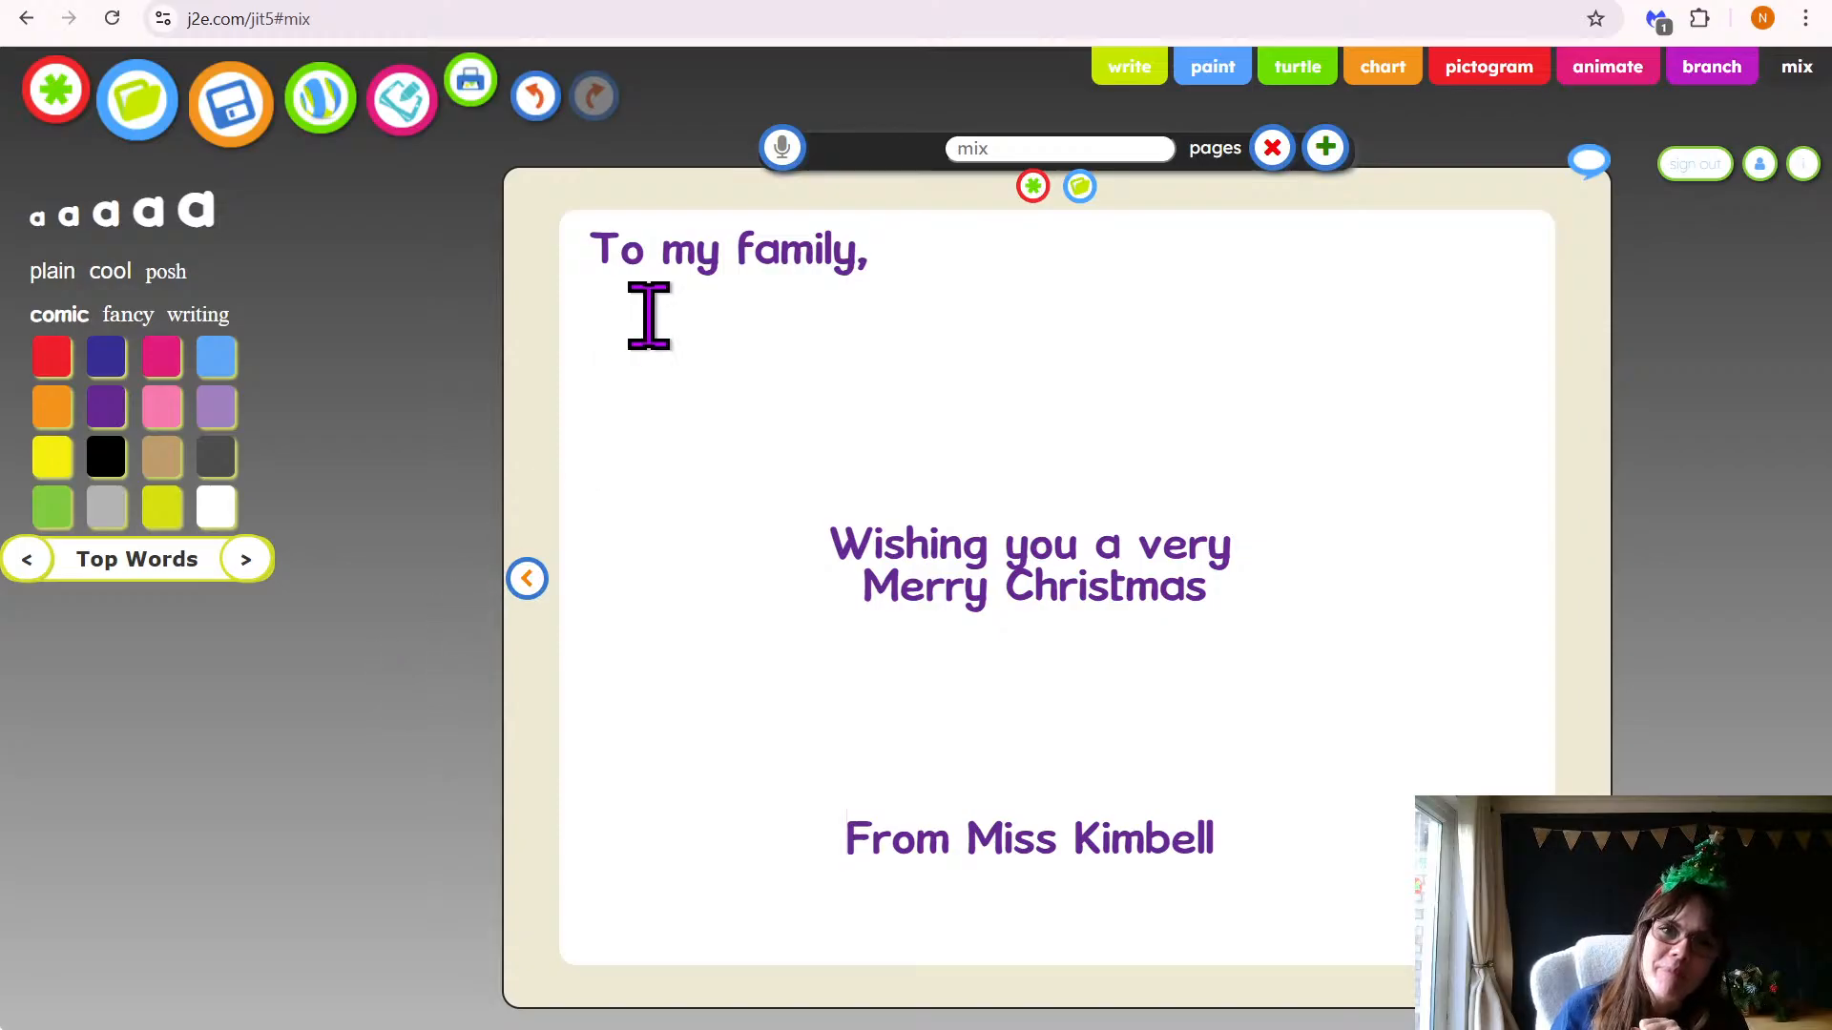
Record a short voice message for the card's message page, keeping the record window clear of the page
left_click(782, 148)
left_click_drag(939, 186, 1679, 311)
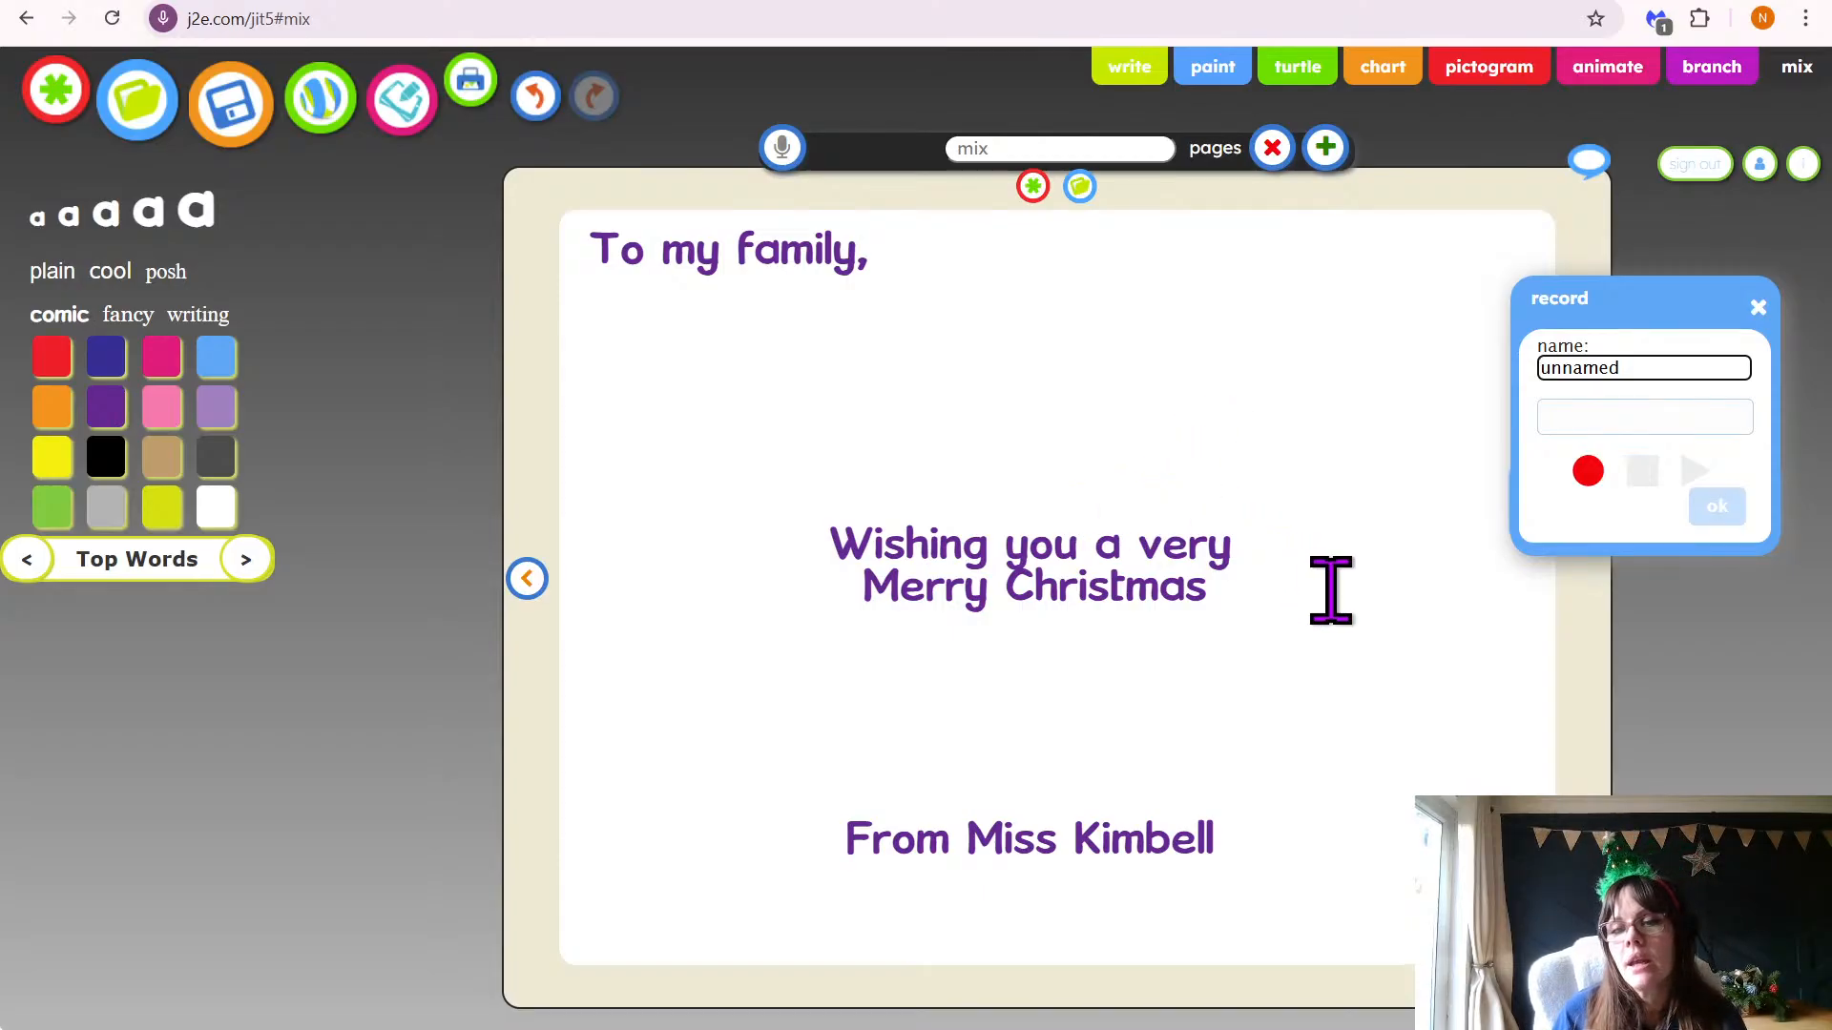
left_click(1588, 471)
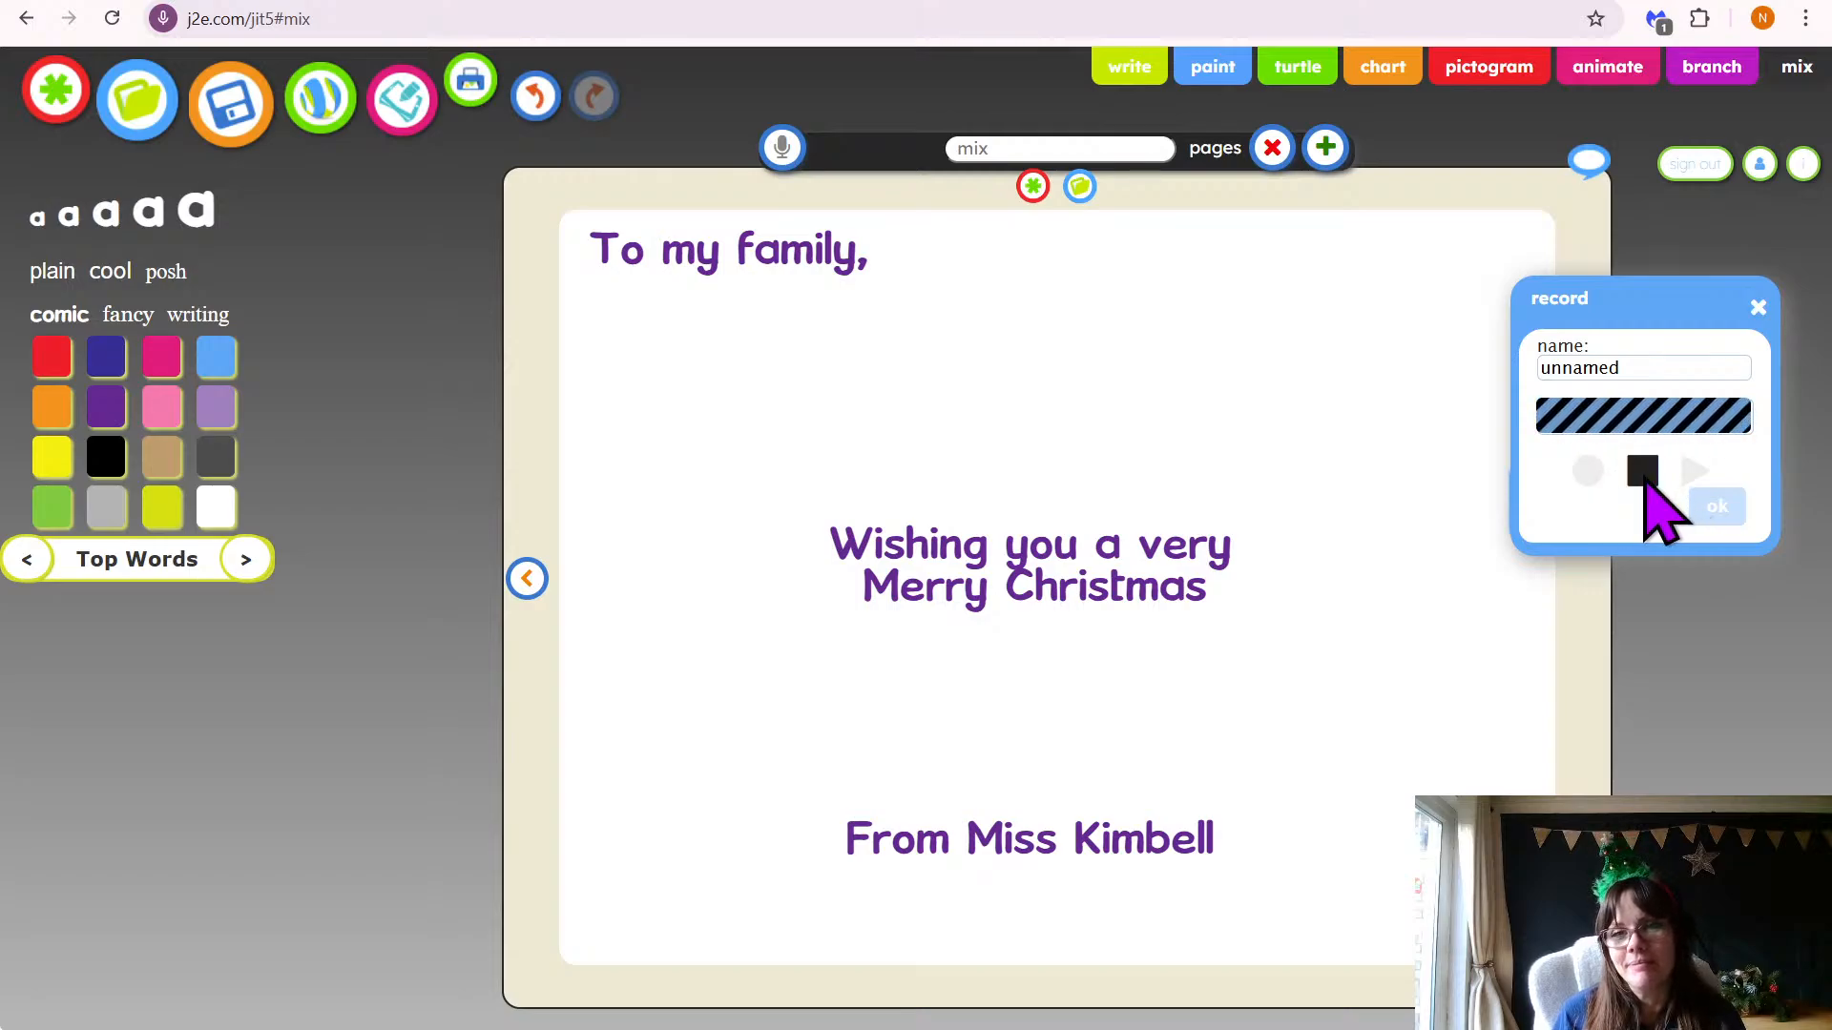
left_click(1642, 472)
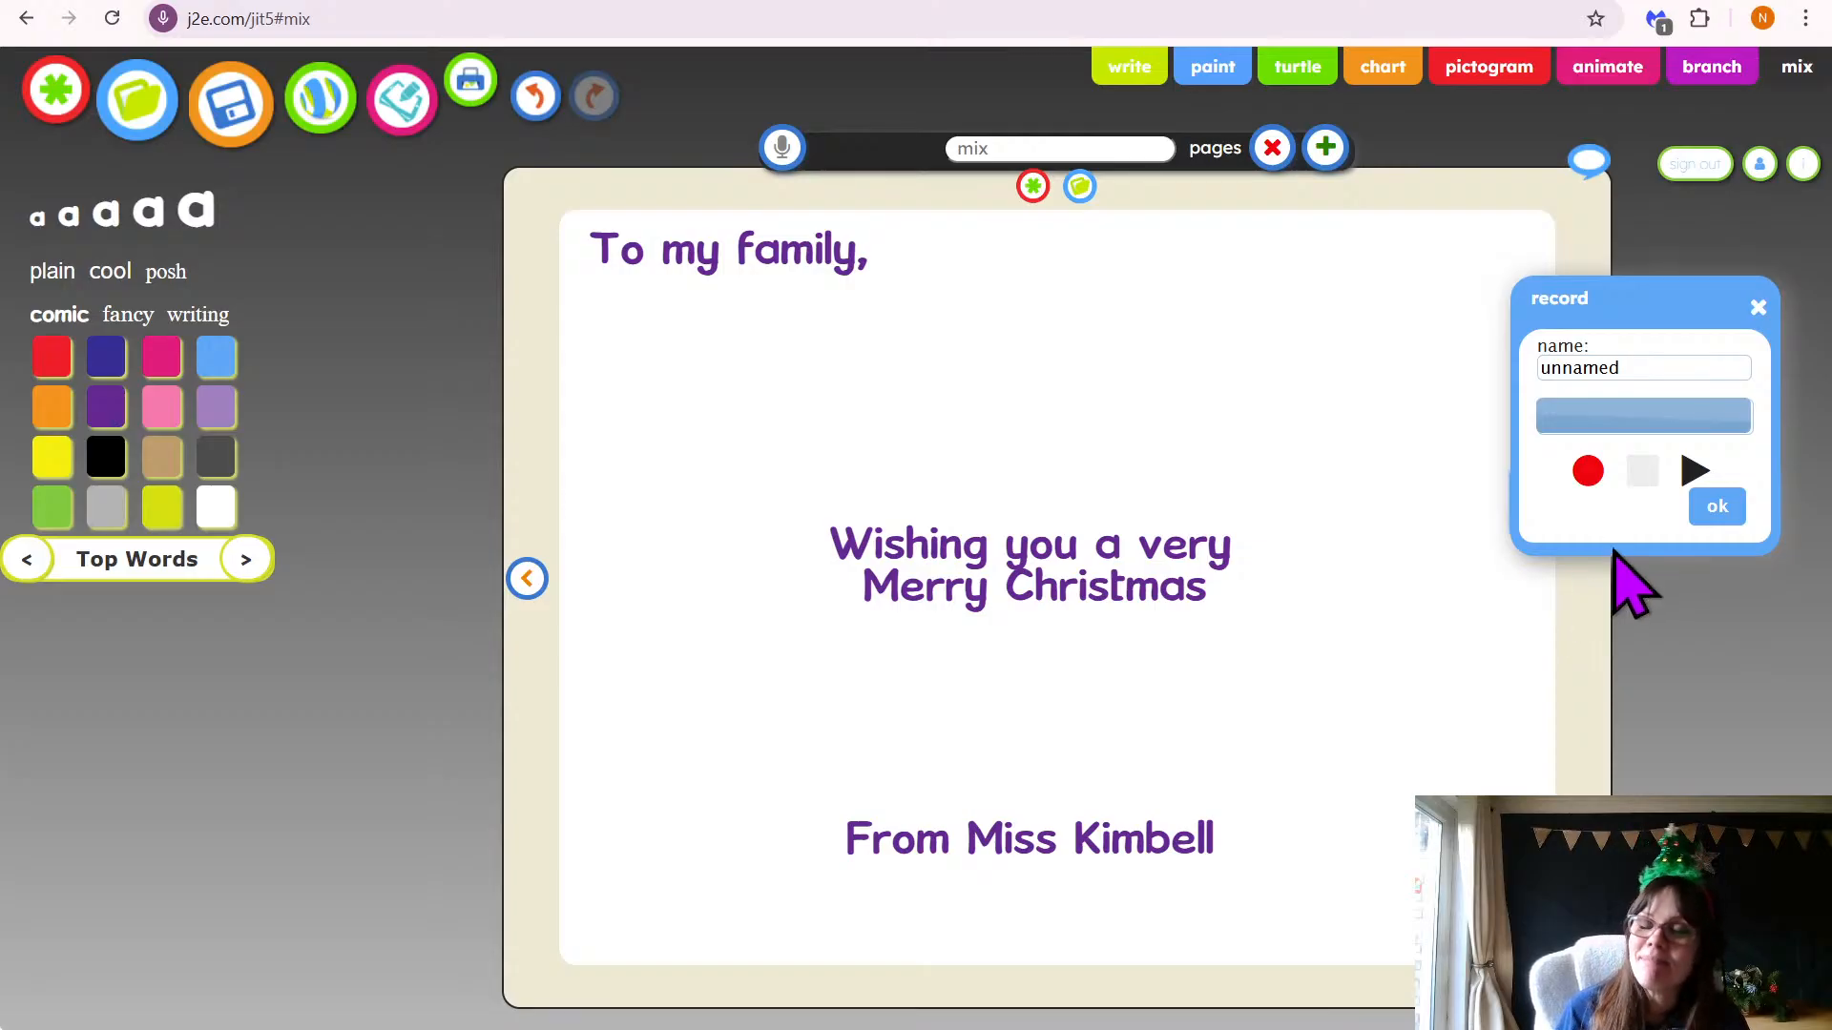
Play back the voice message and add the recording to the card page
left_click(1697, 470)
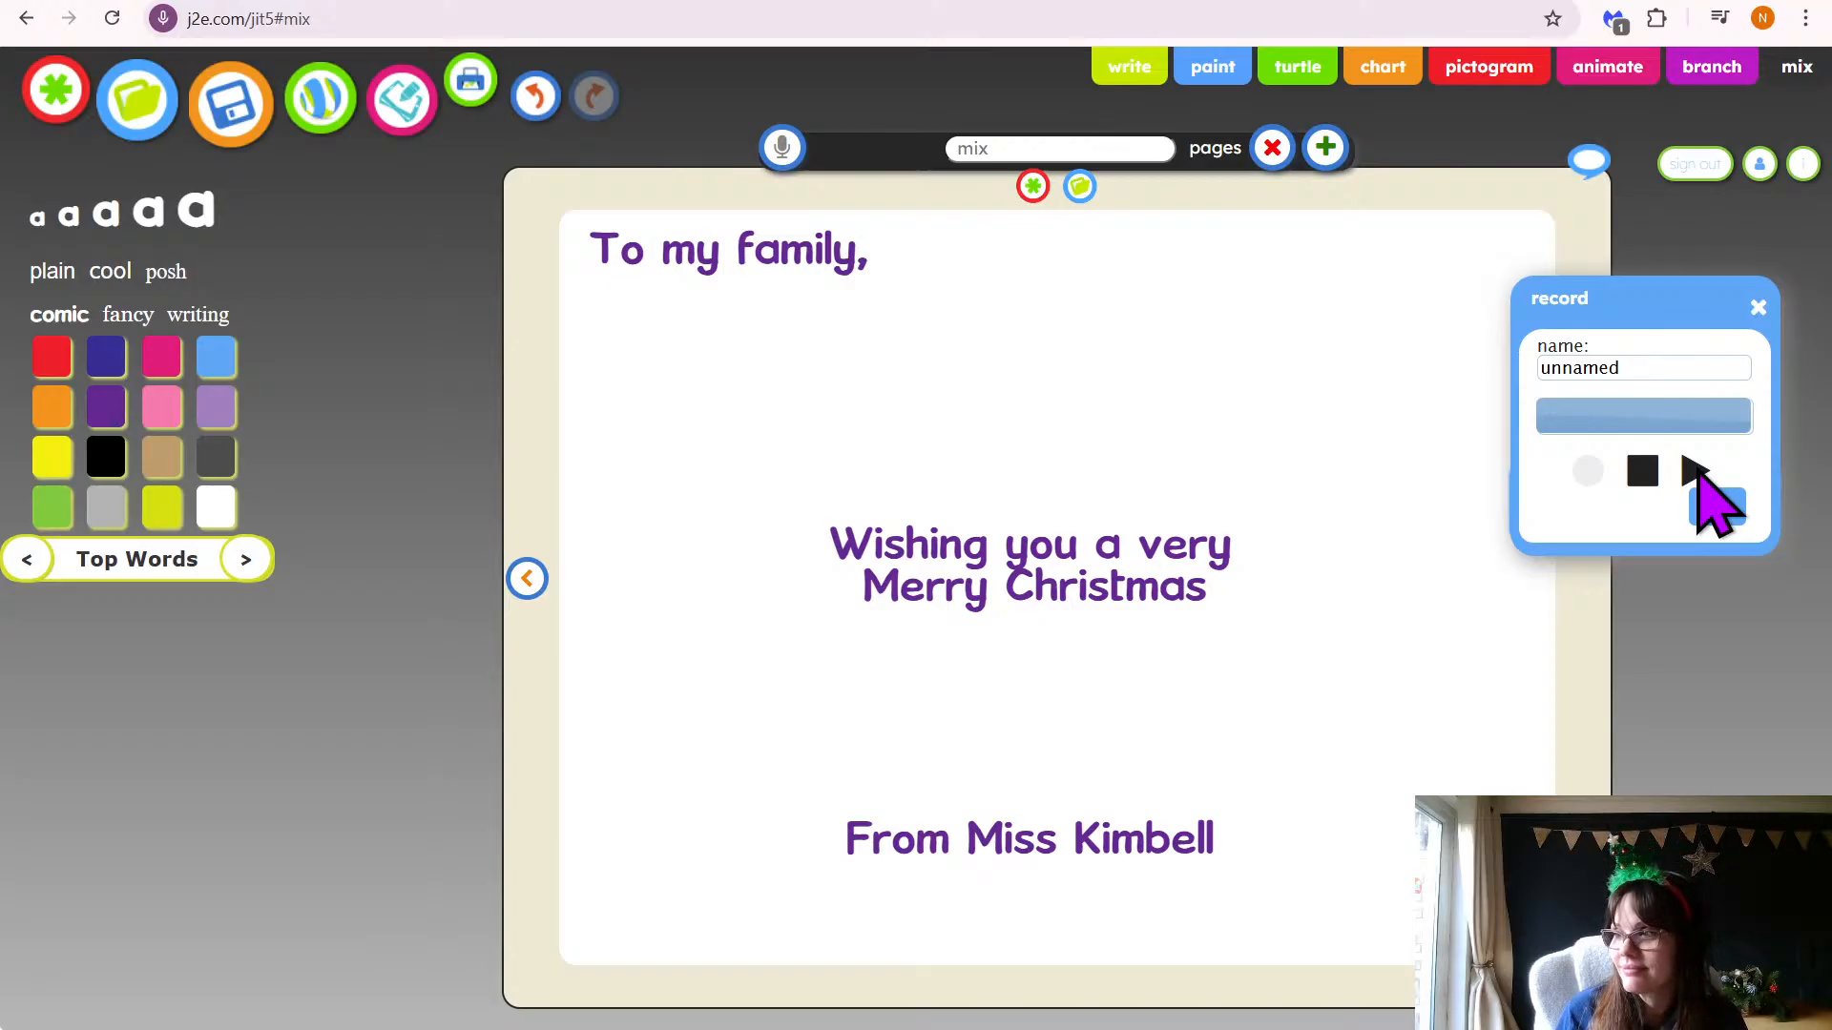
left_click(1641, 474)
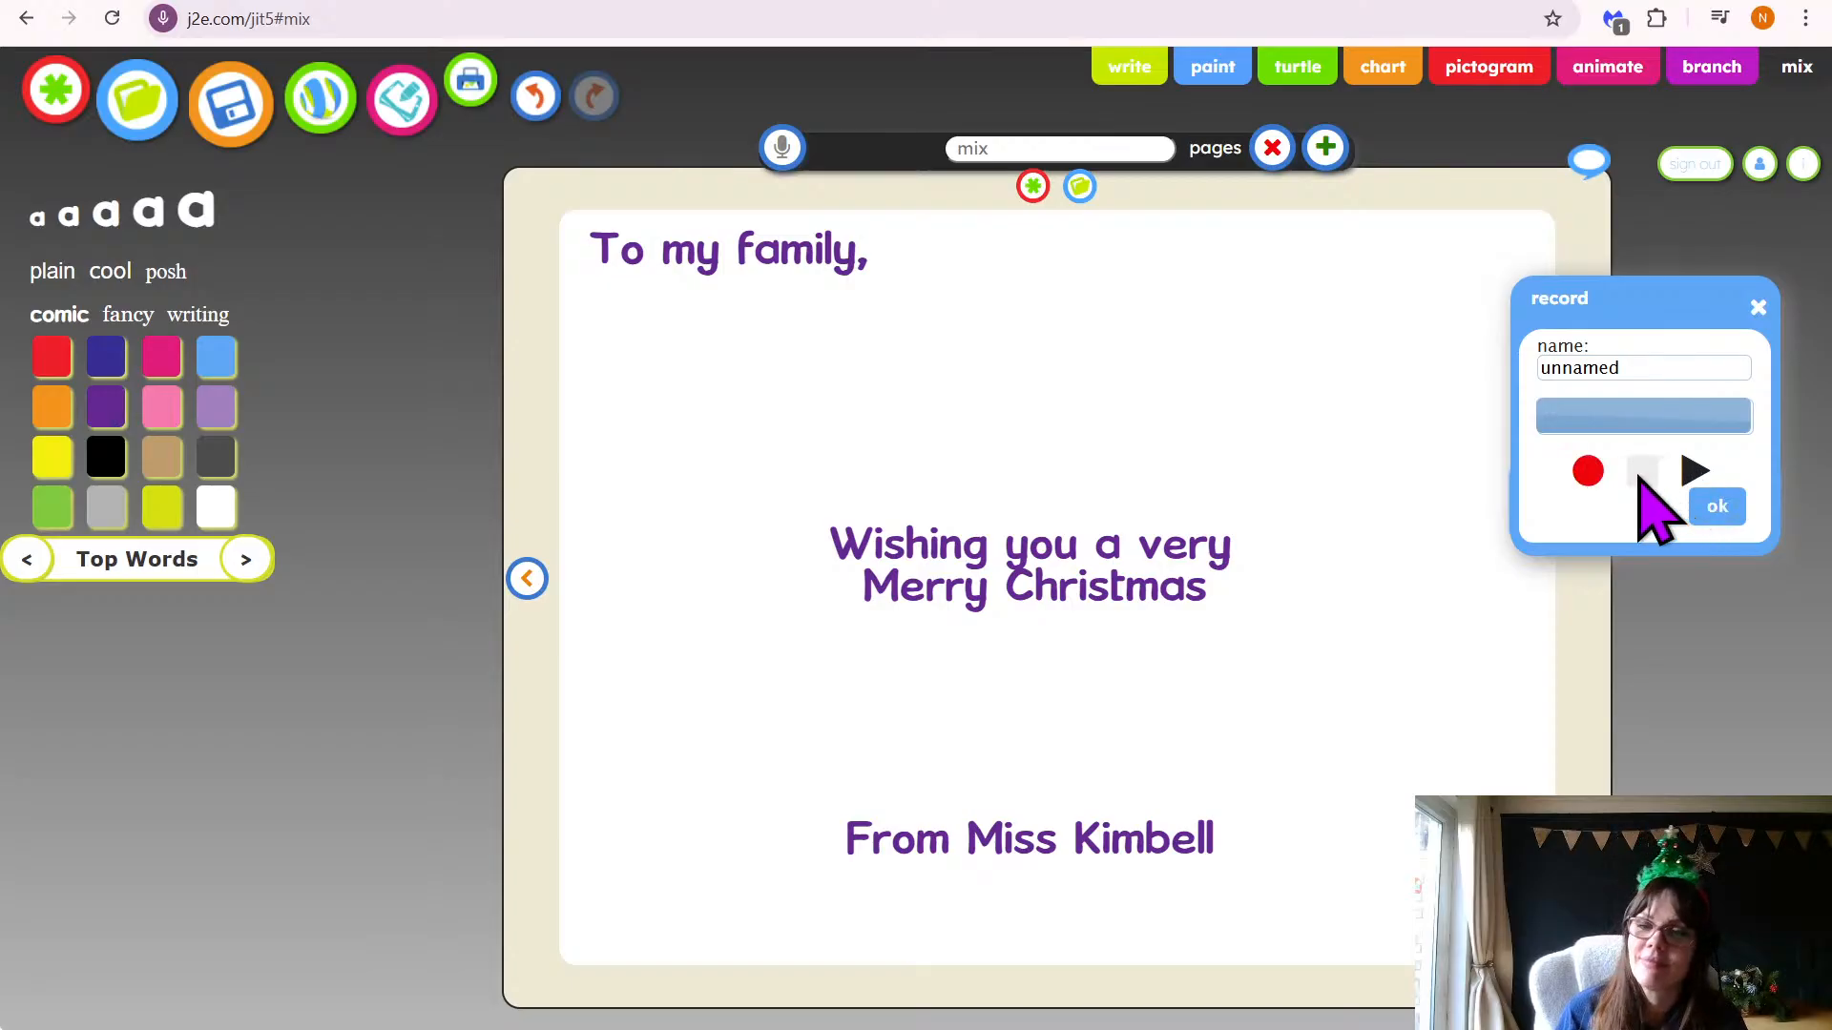
left_click(1715, 508)
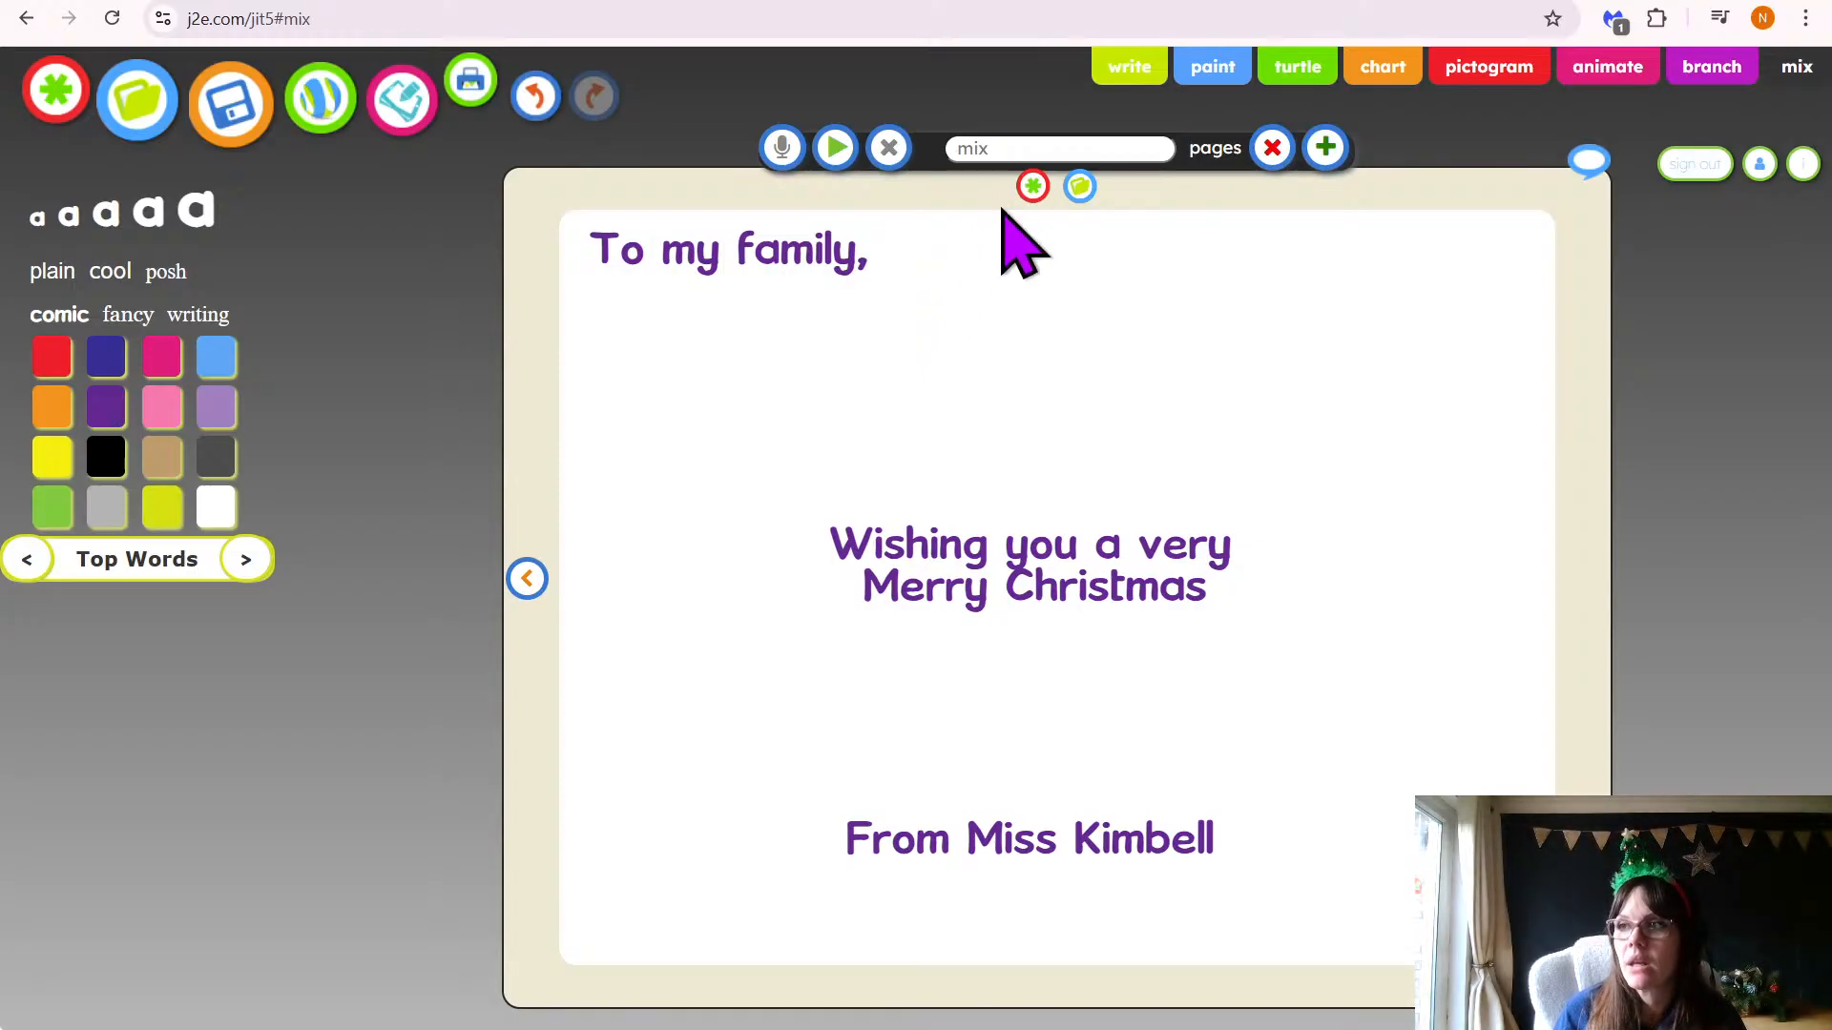
Name the file "christmas card" and save it
left_click(987, 145)
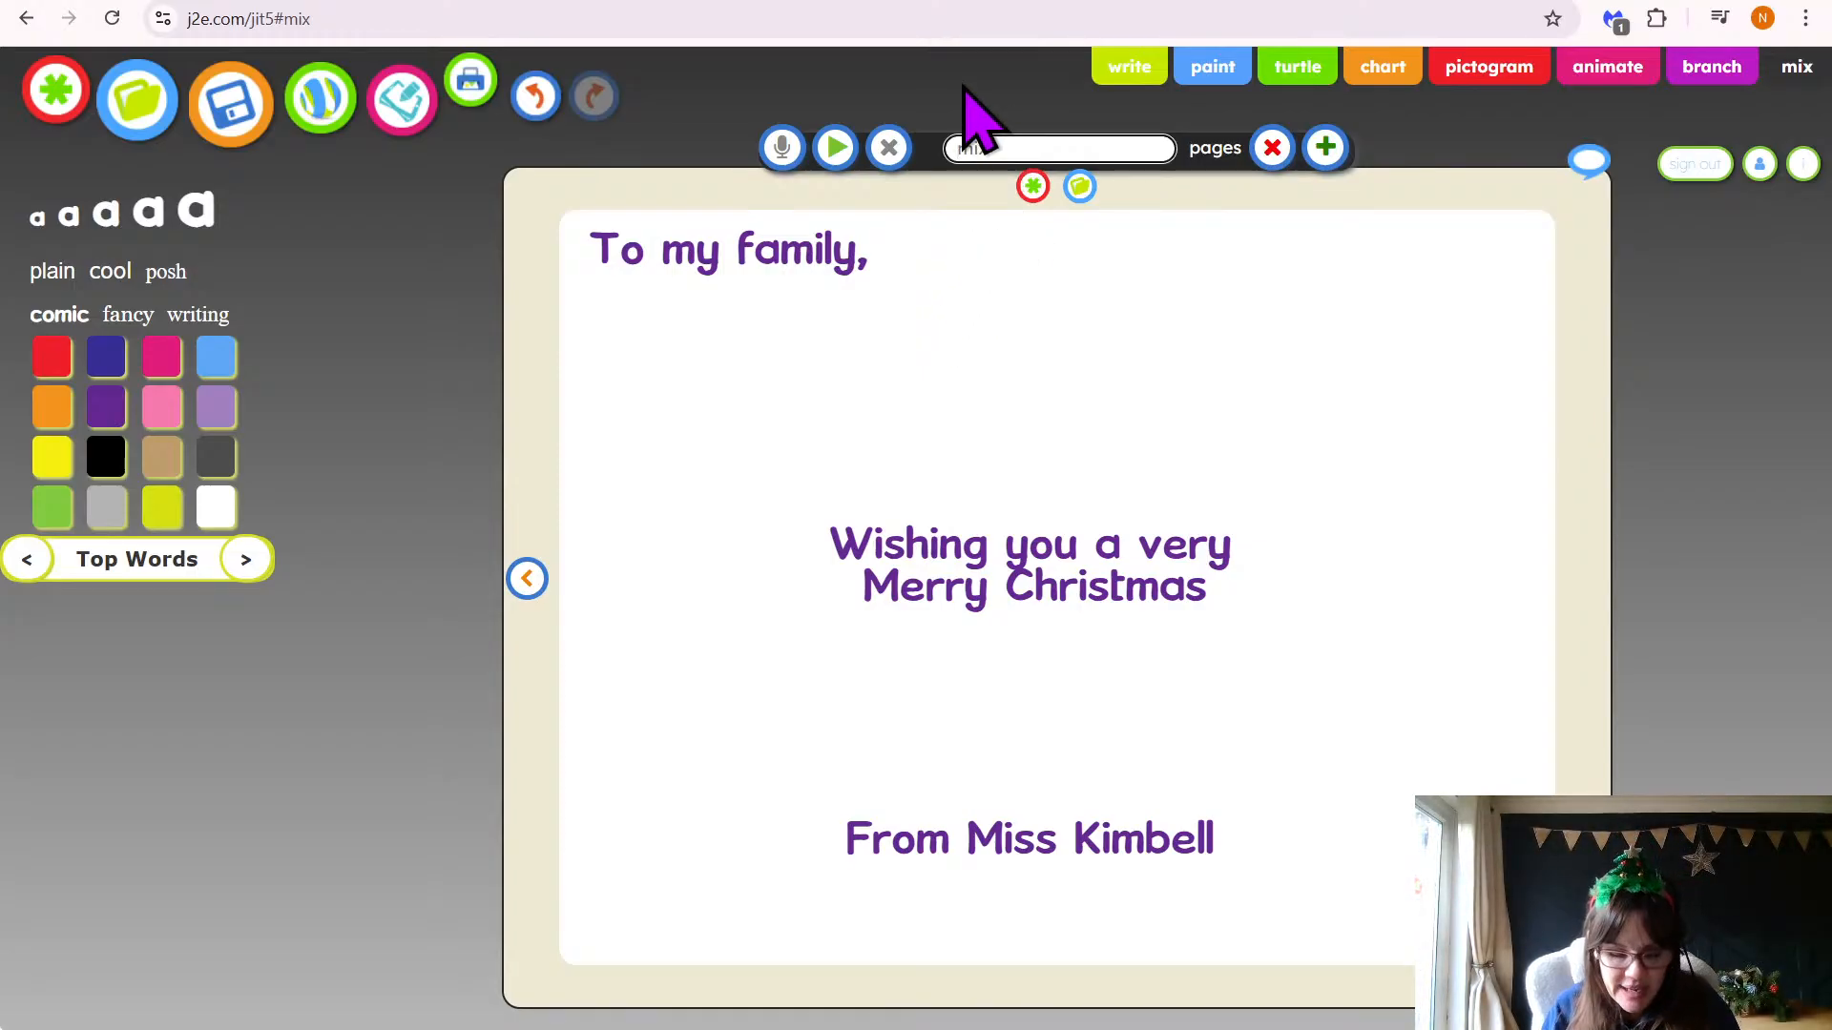
type("ch")
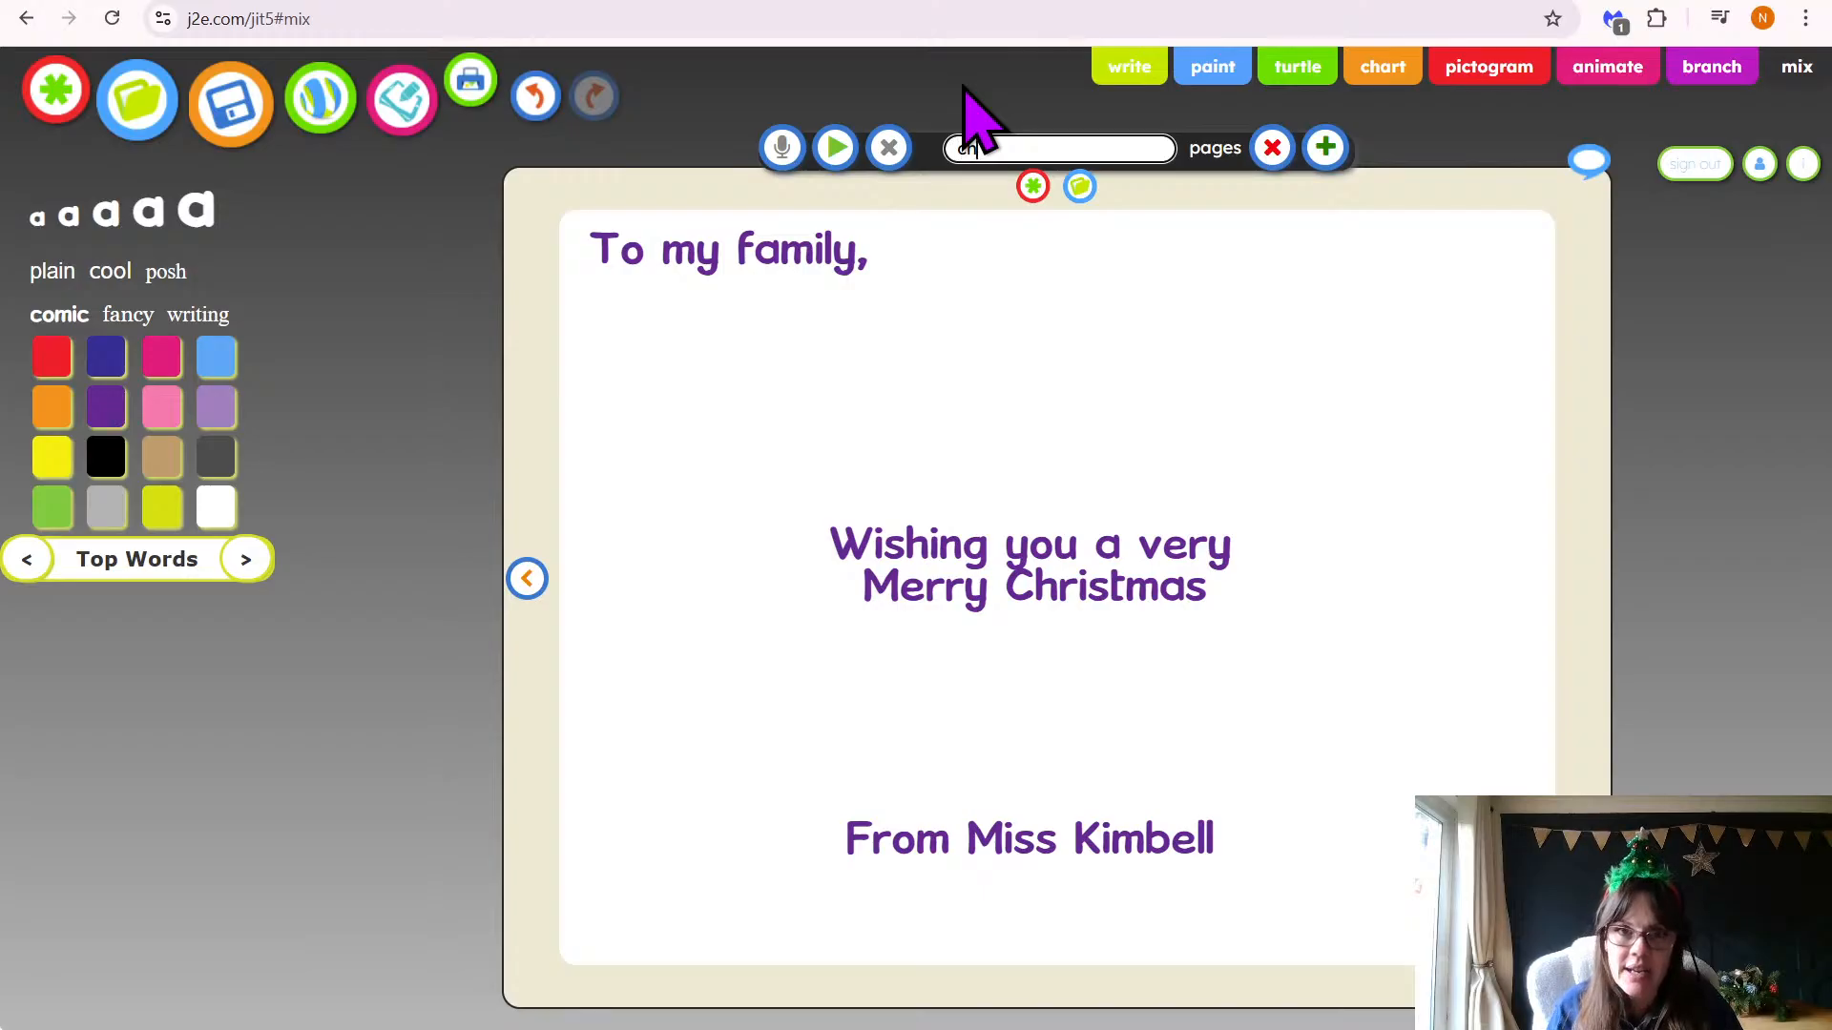
type("ri")
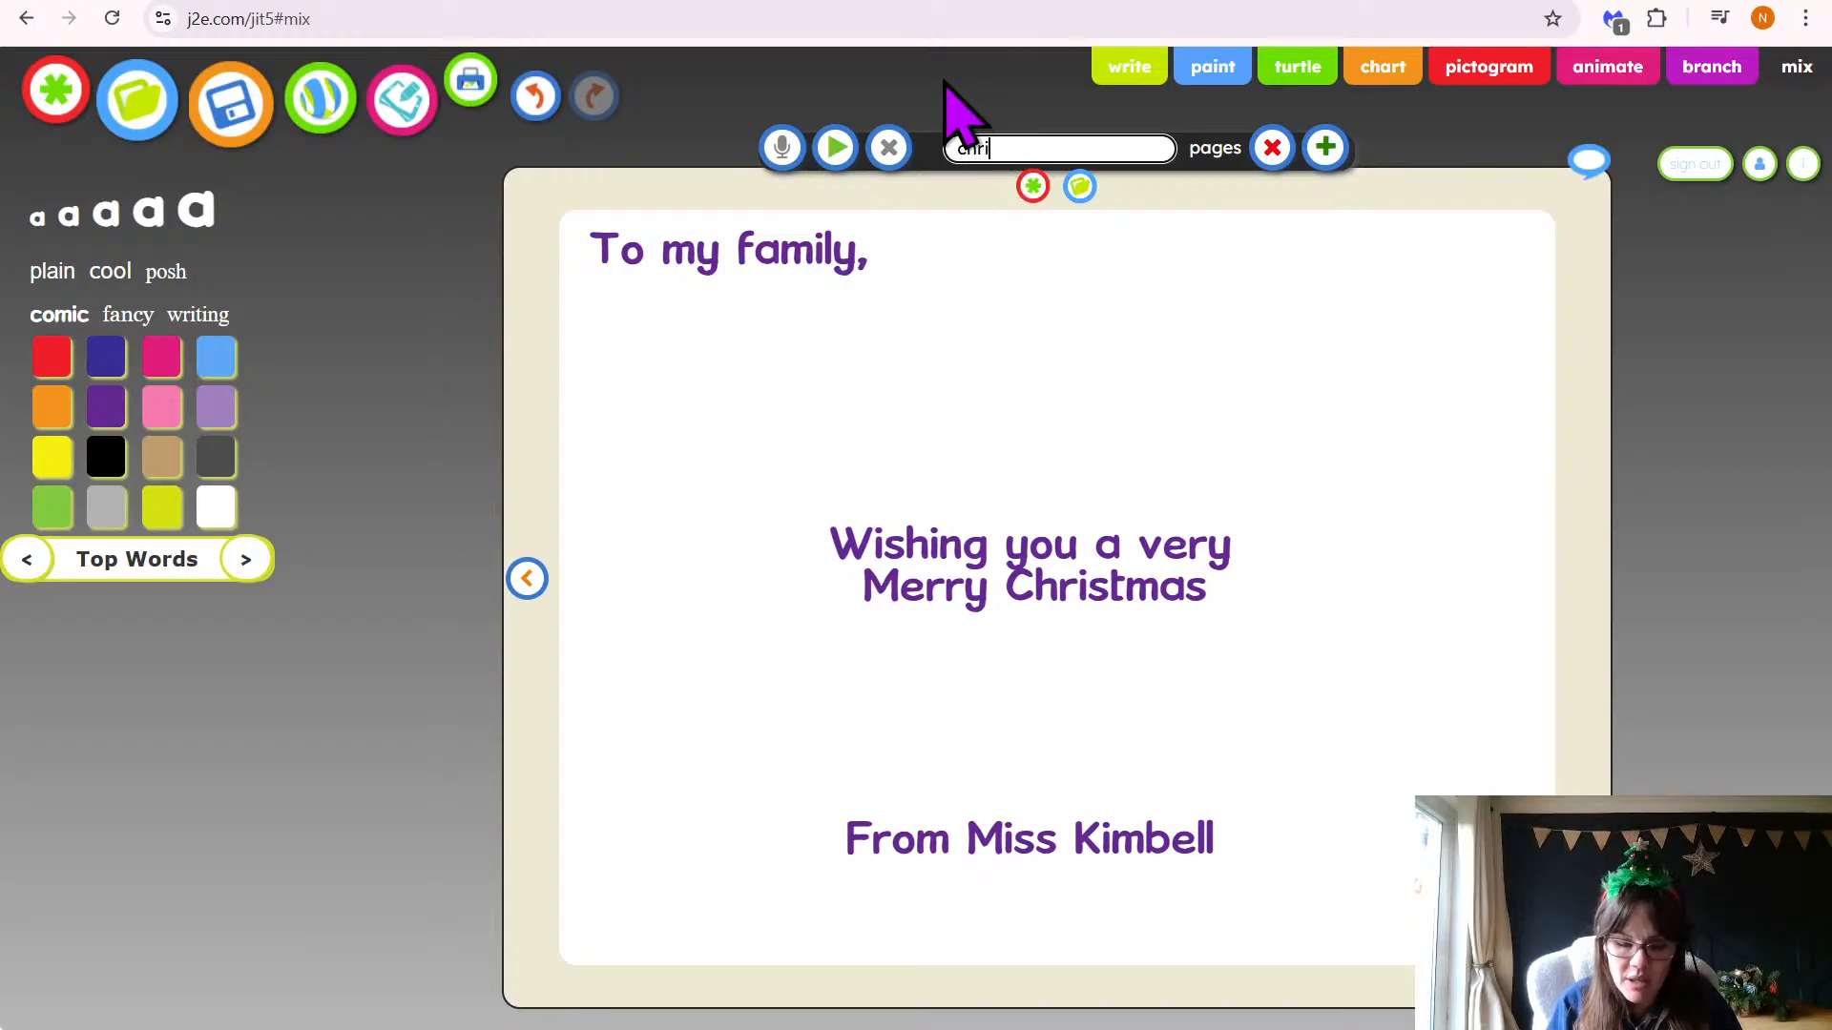
type("stmas ca")
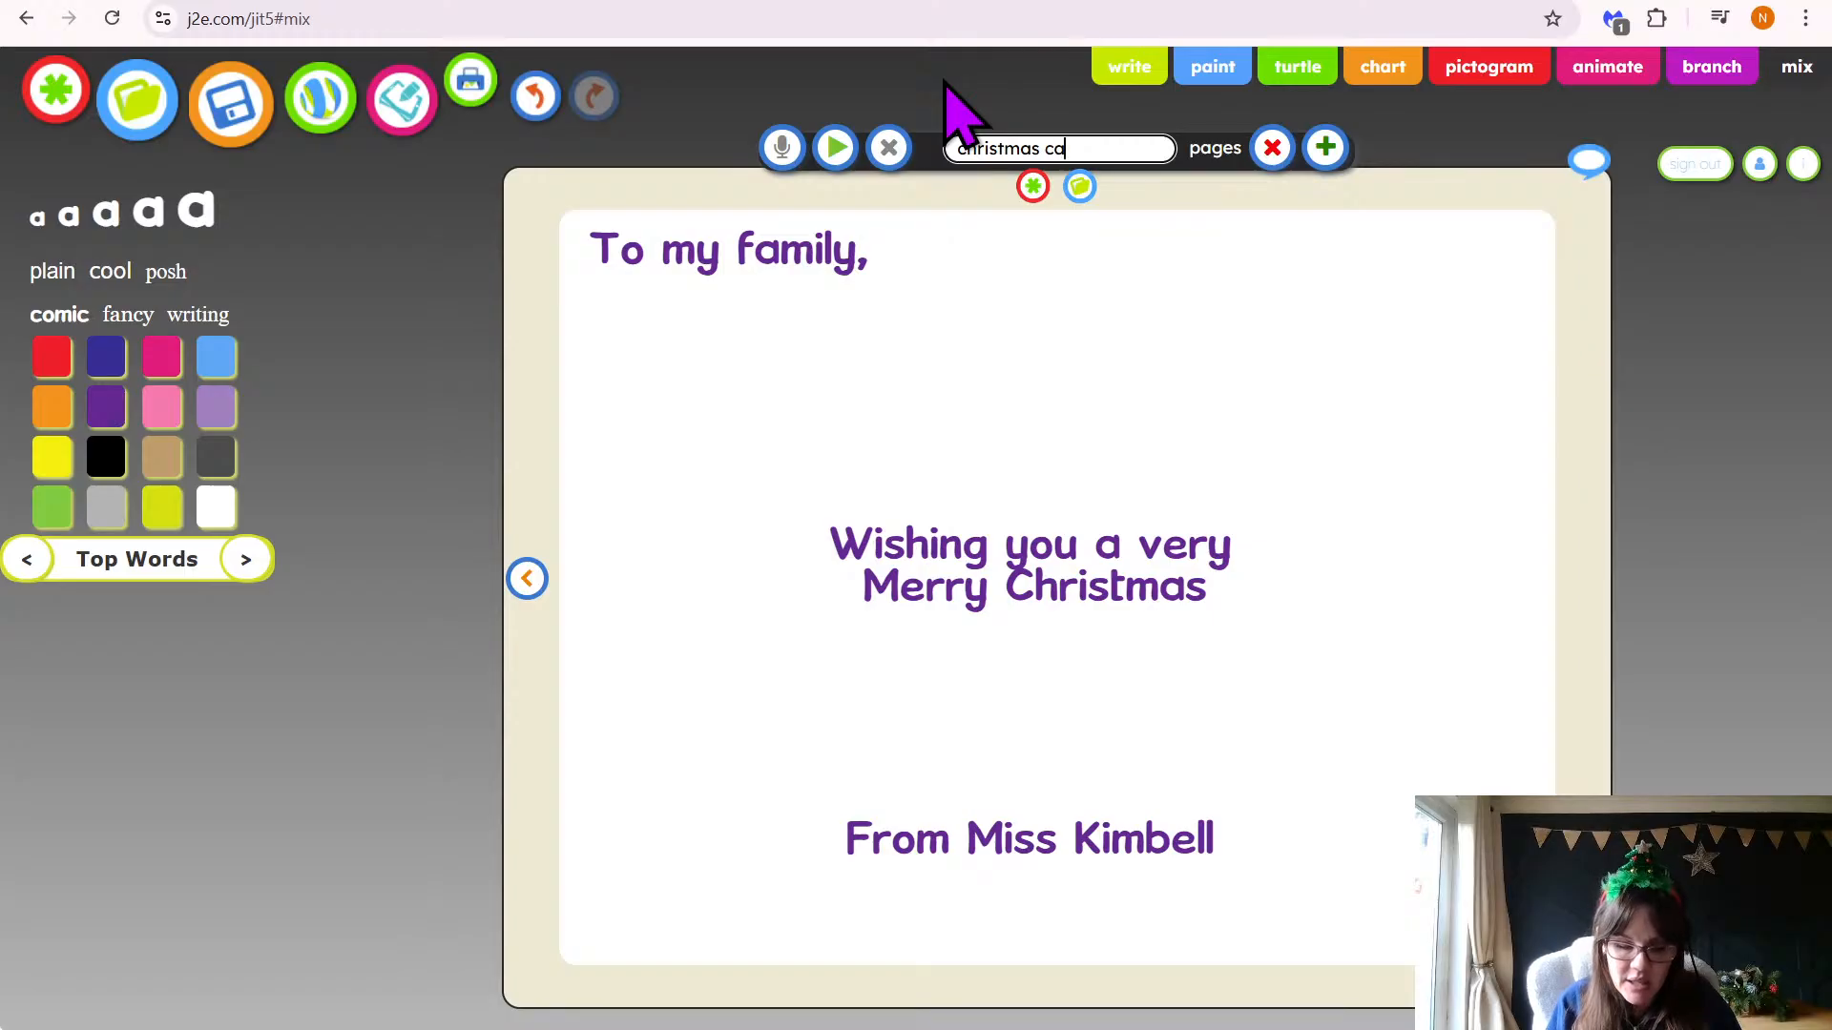
type("rd")
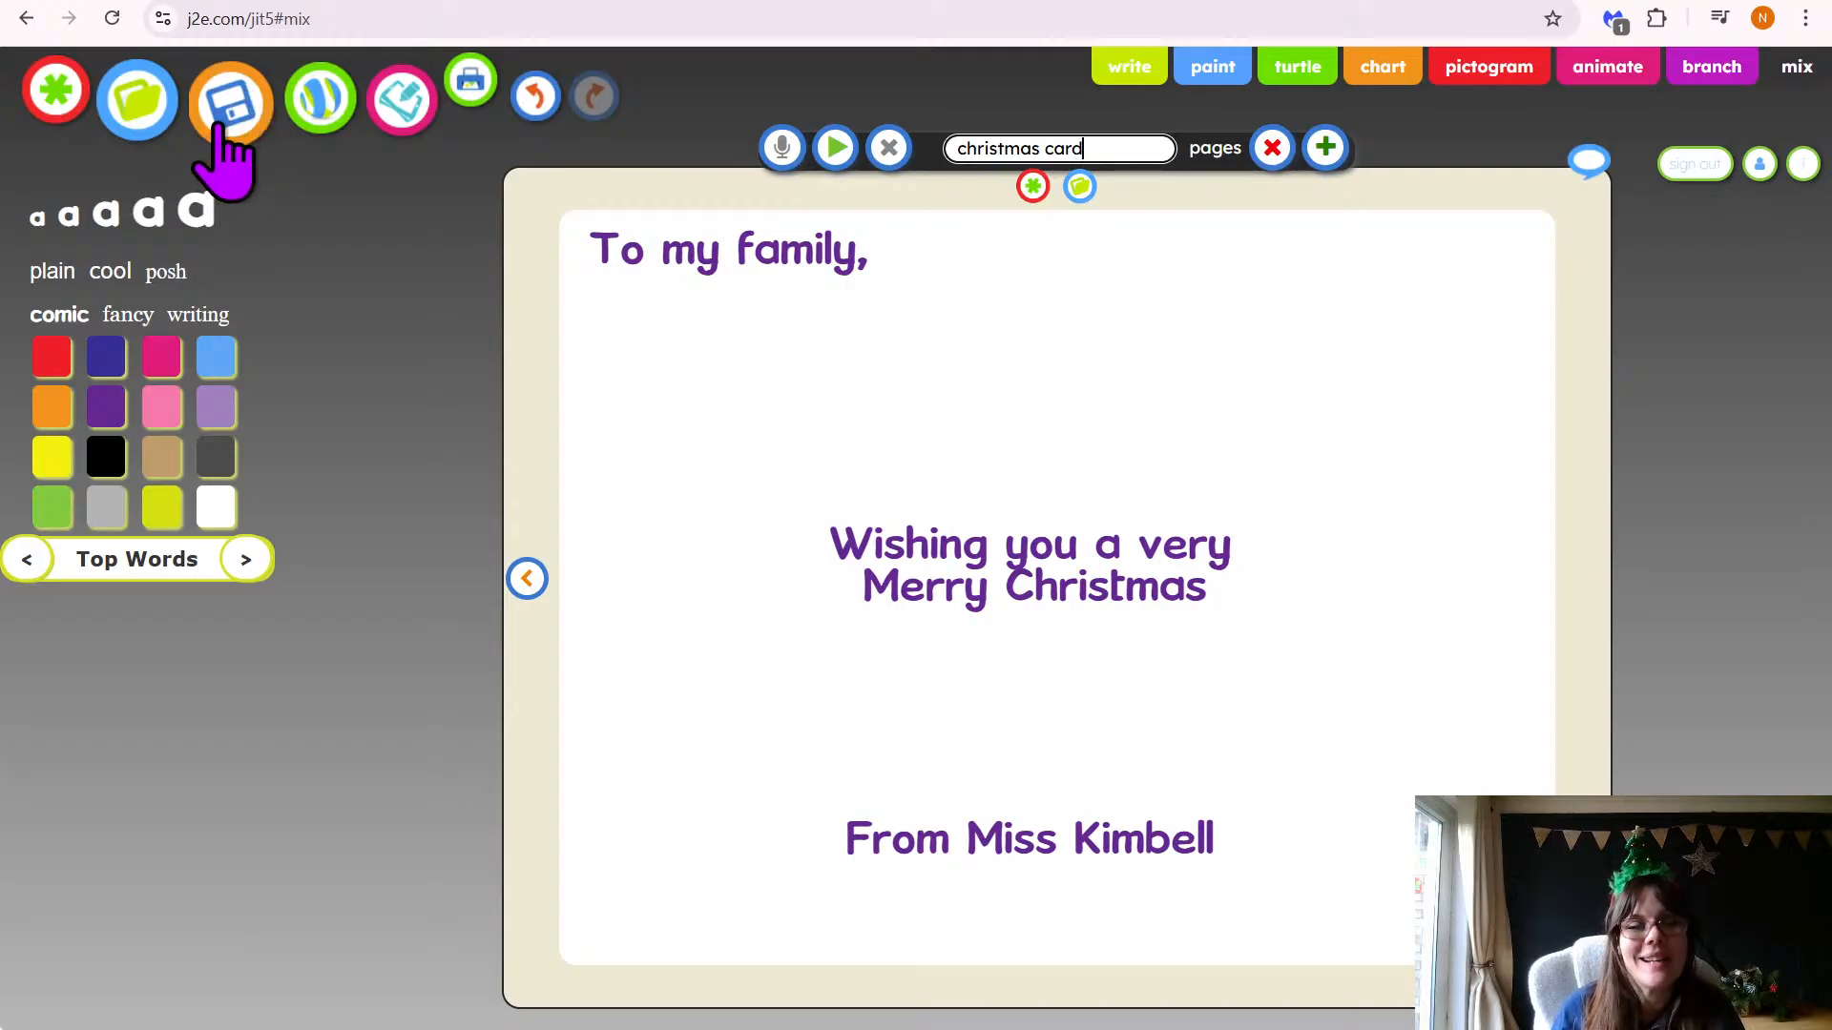
left_click(221, 160)
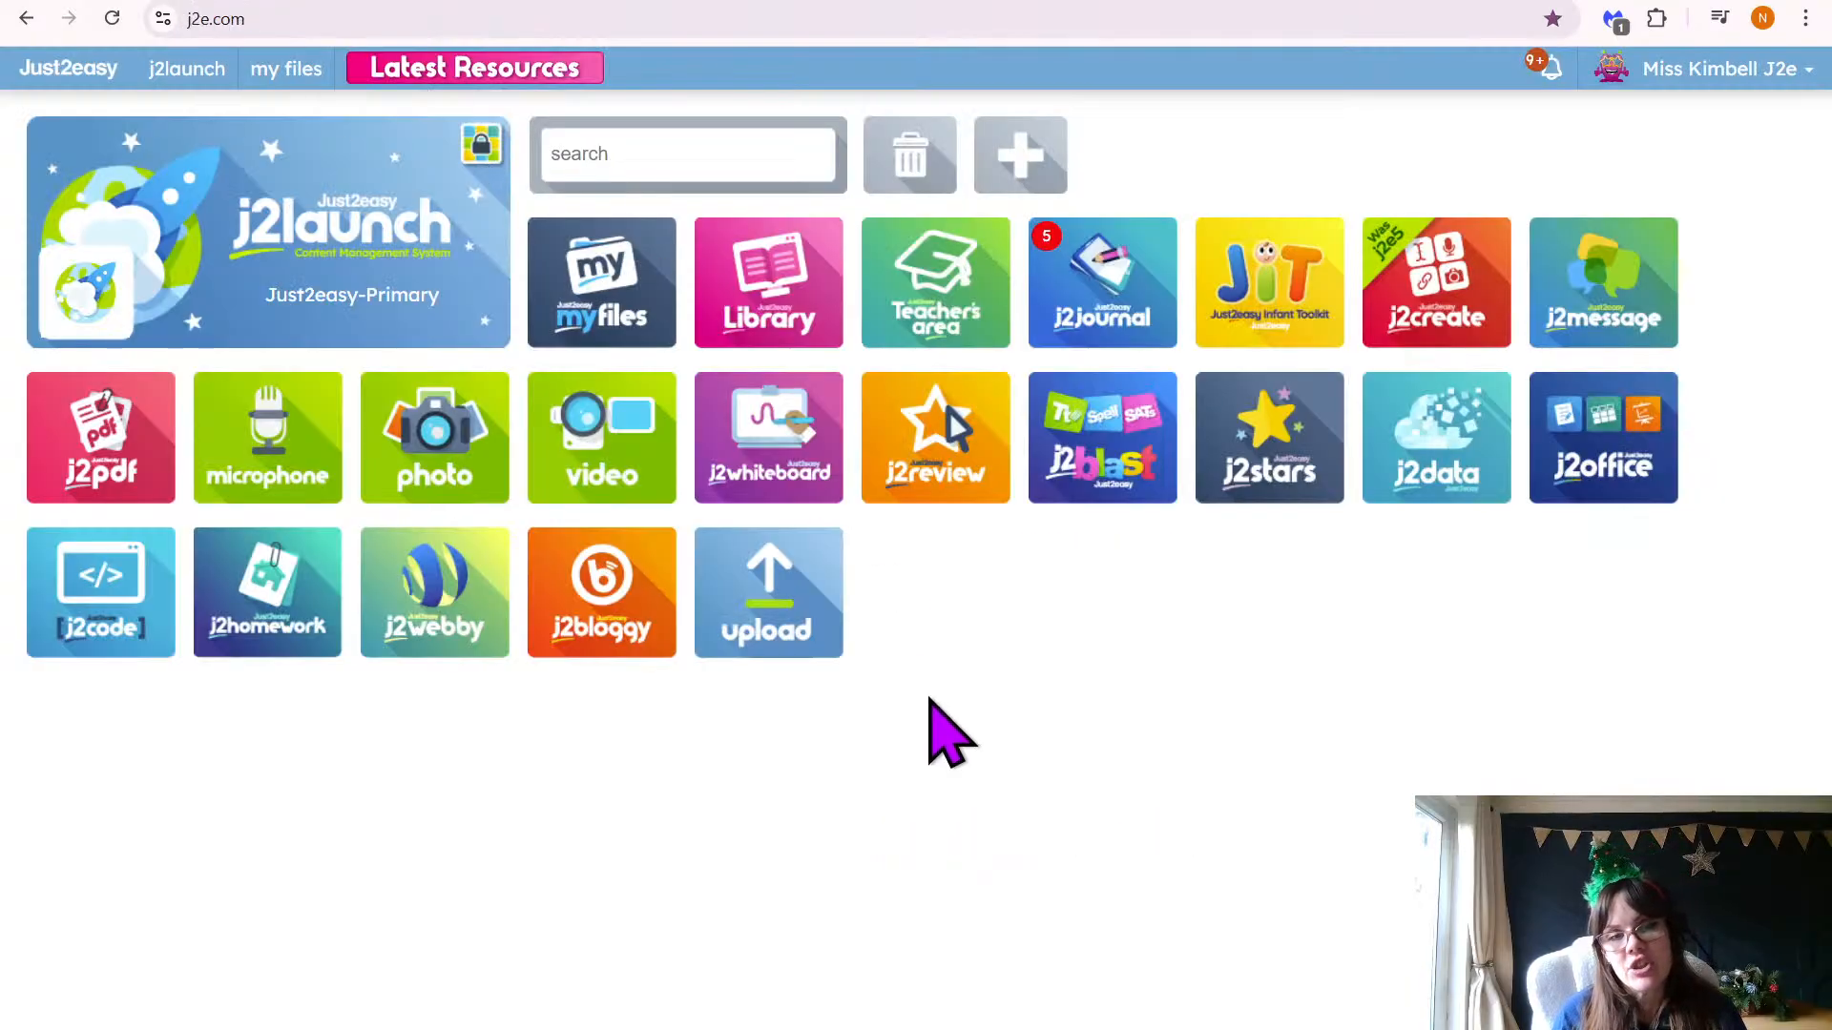
Show the view-only QR code for the "christmas card" file in My Files and publish the file
left_click(611, 339)
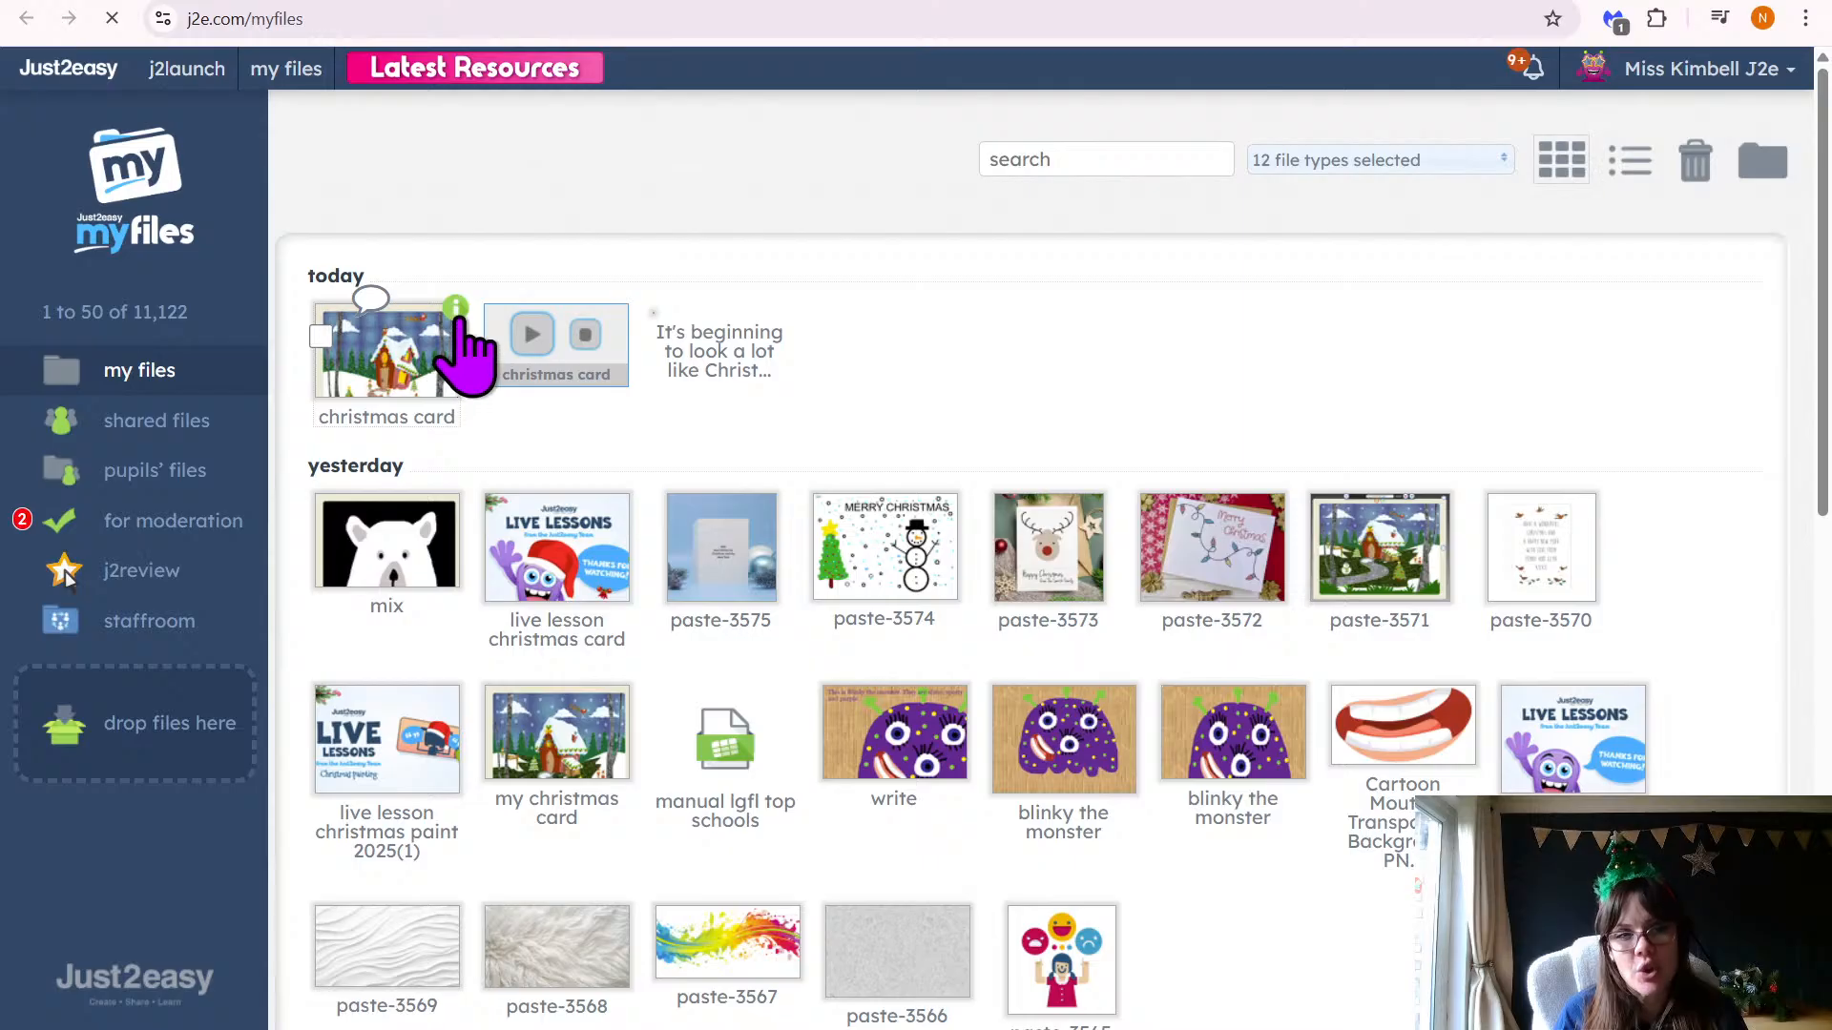
left_click(458, 318)
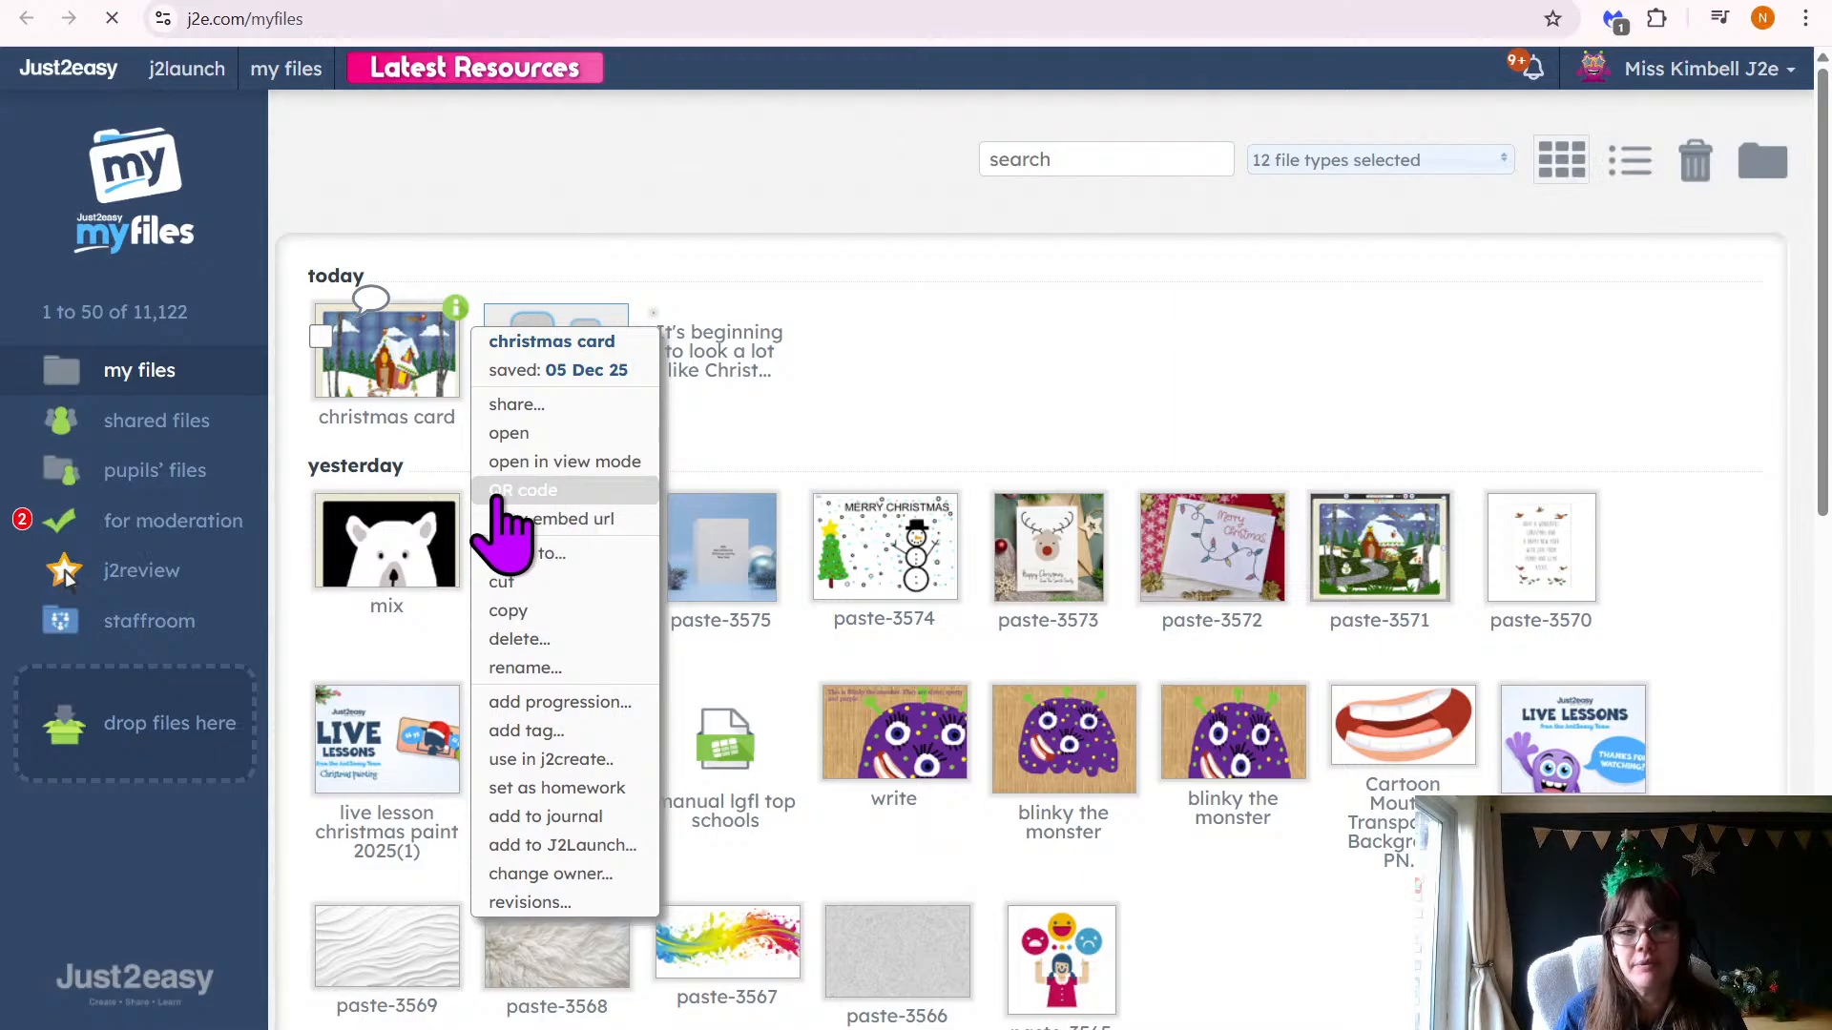
left_click(577, 491)
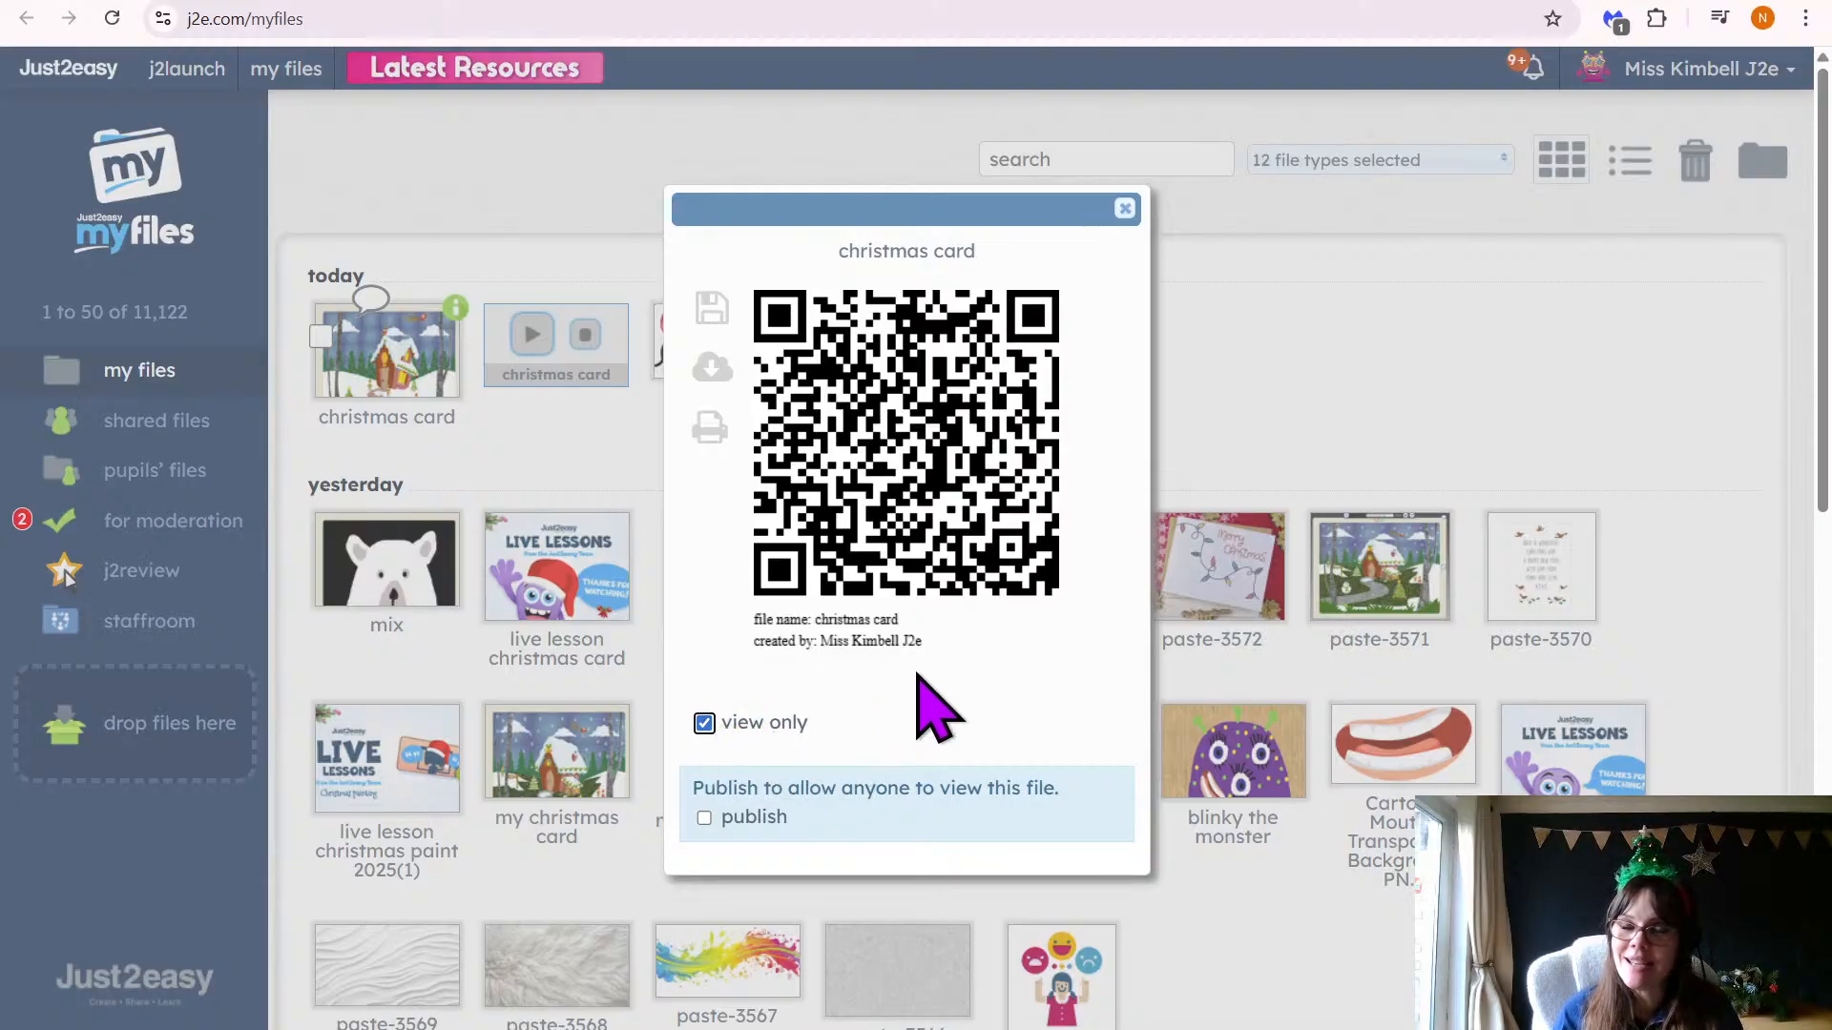
left_click(704, 819)
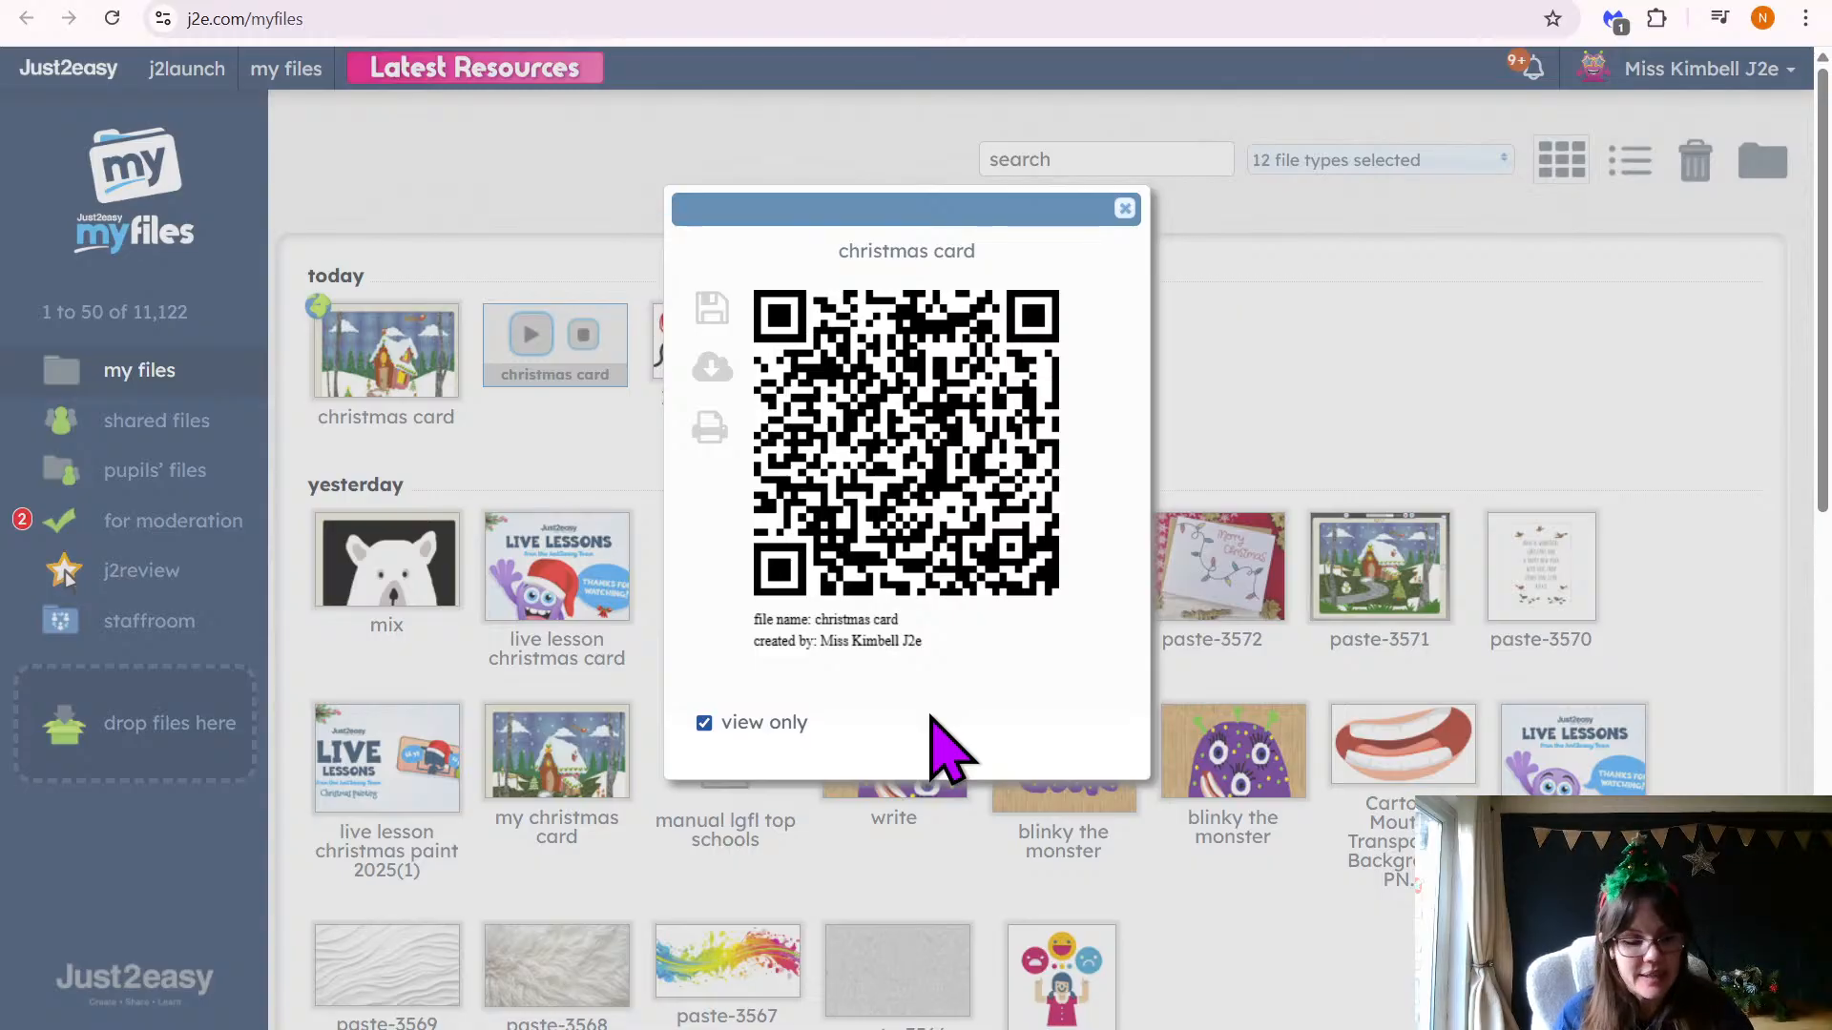
Preview the QR code's printout without printing it and close the QR code
left_click(711, 437)
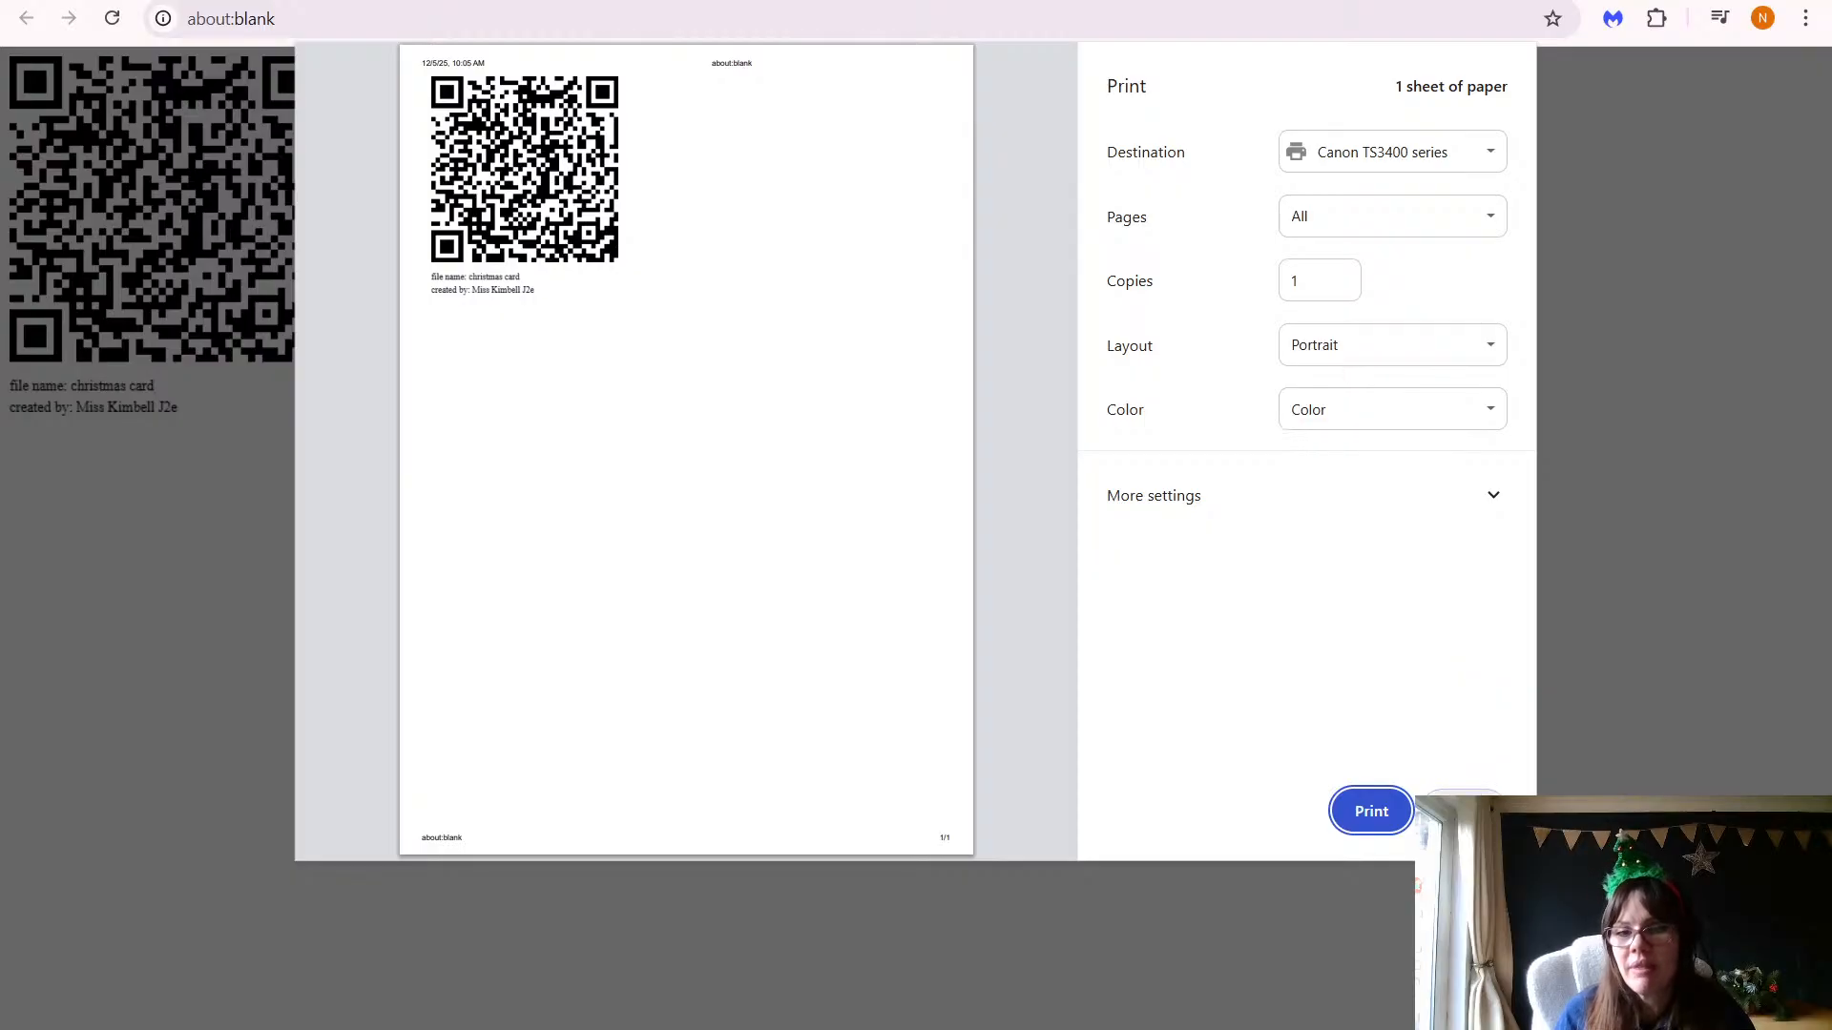
left_click(1460, 811)
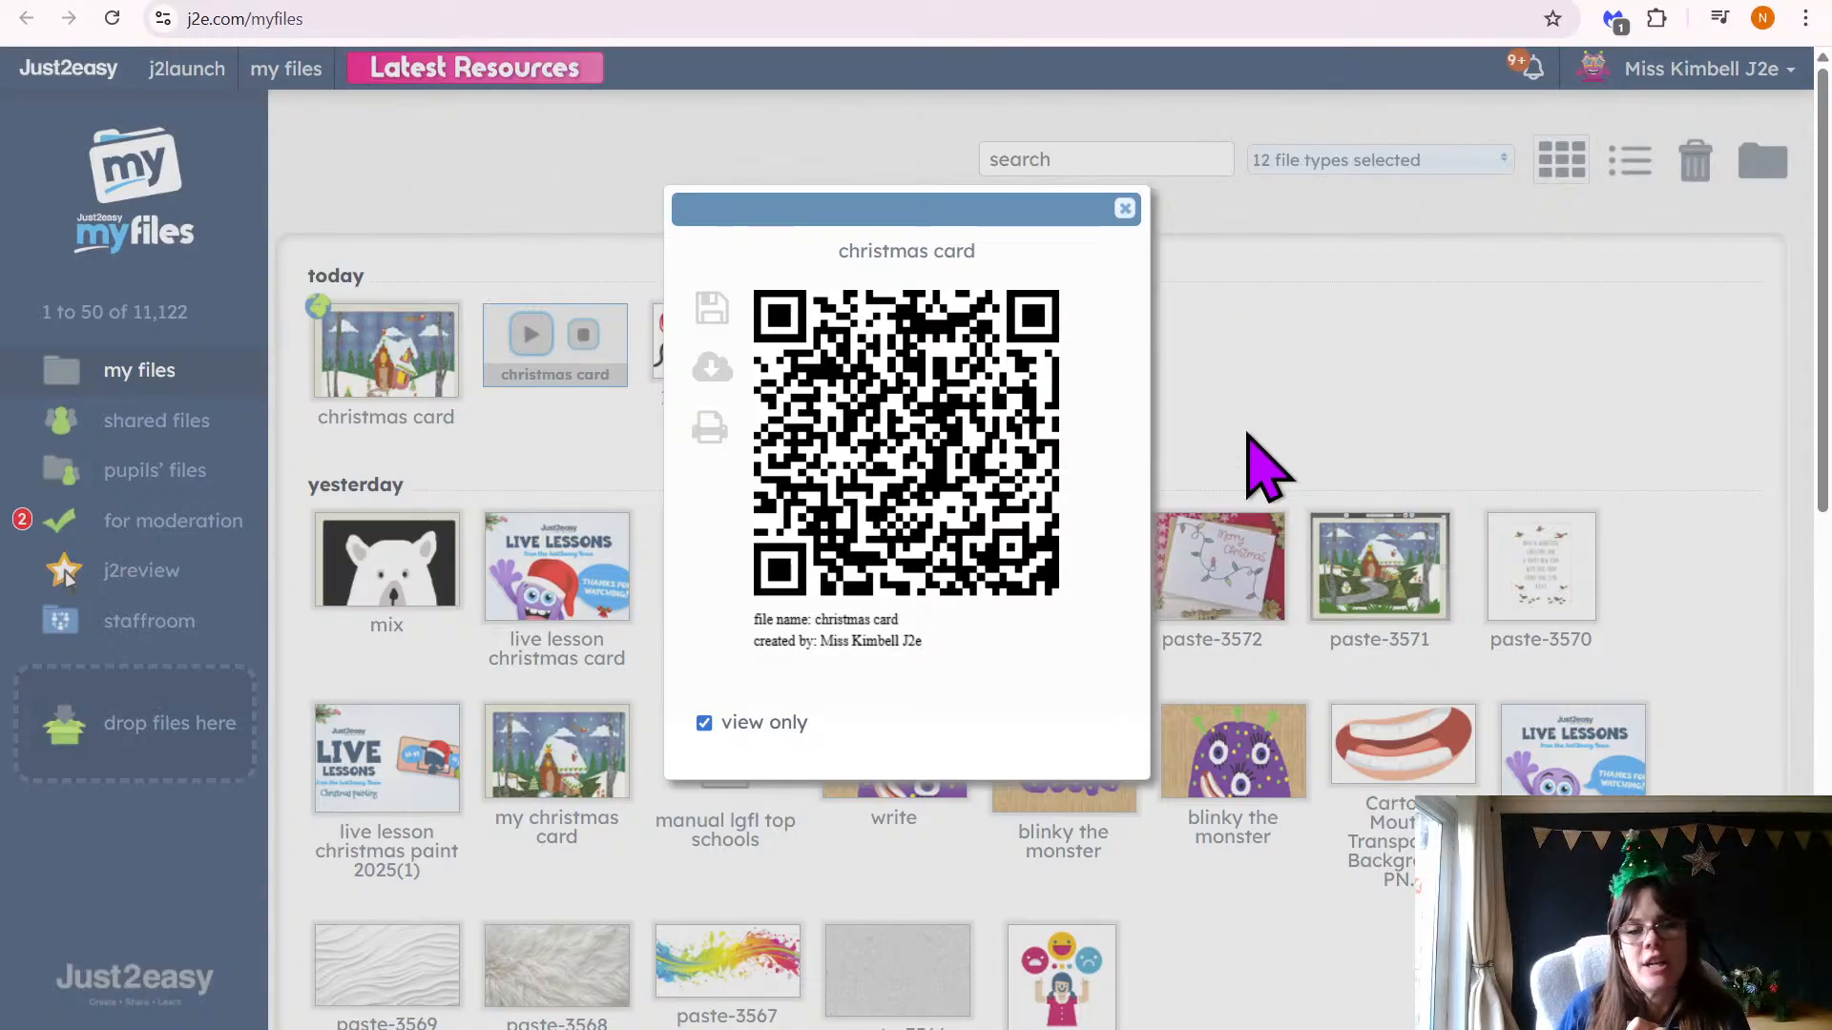
left_click(1124, 209)
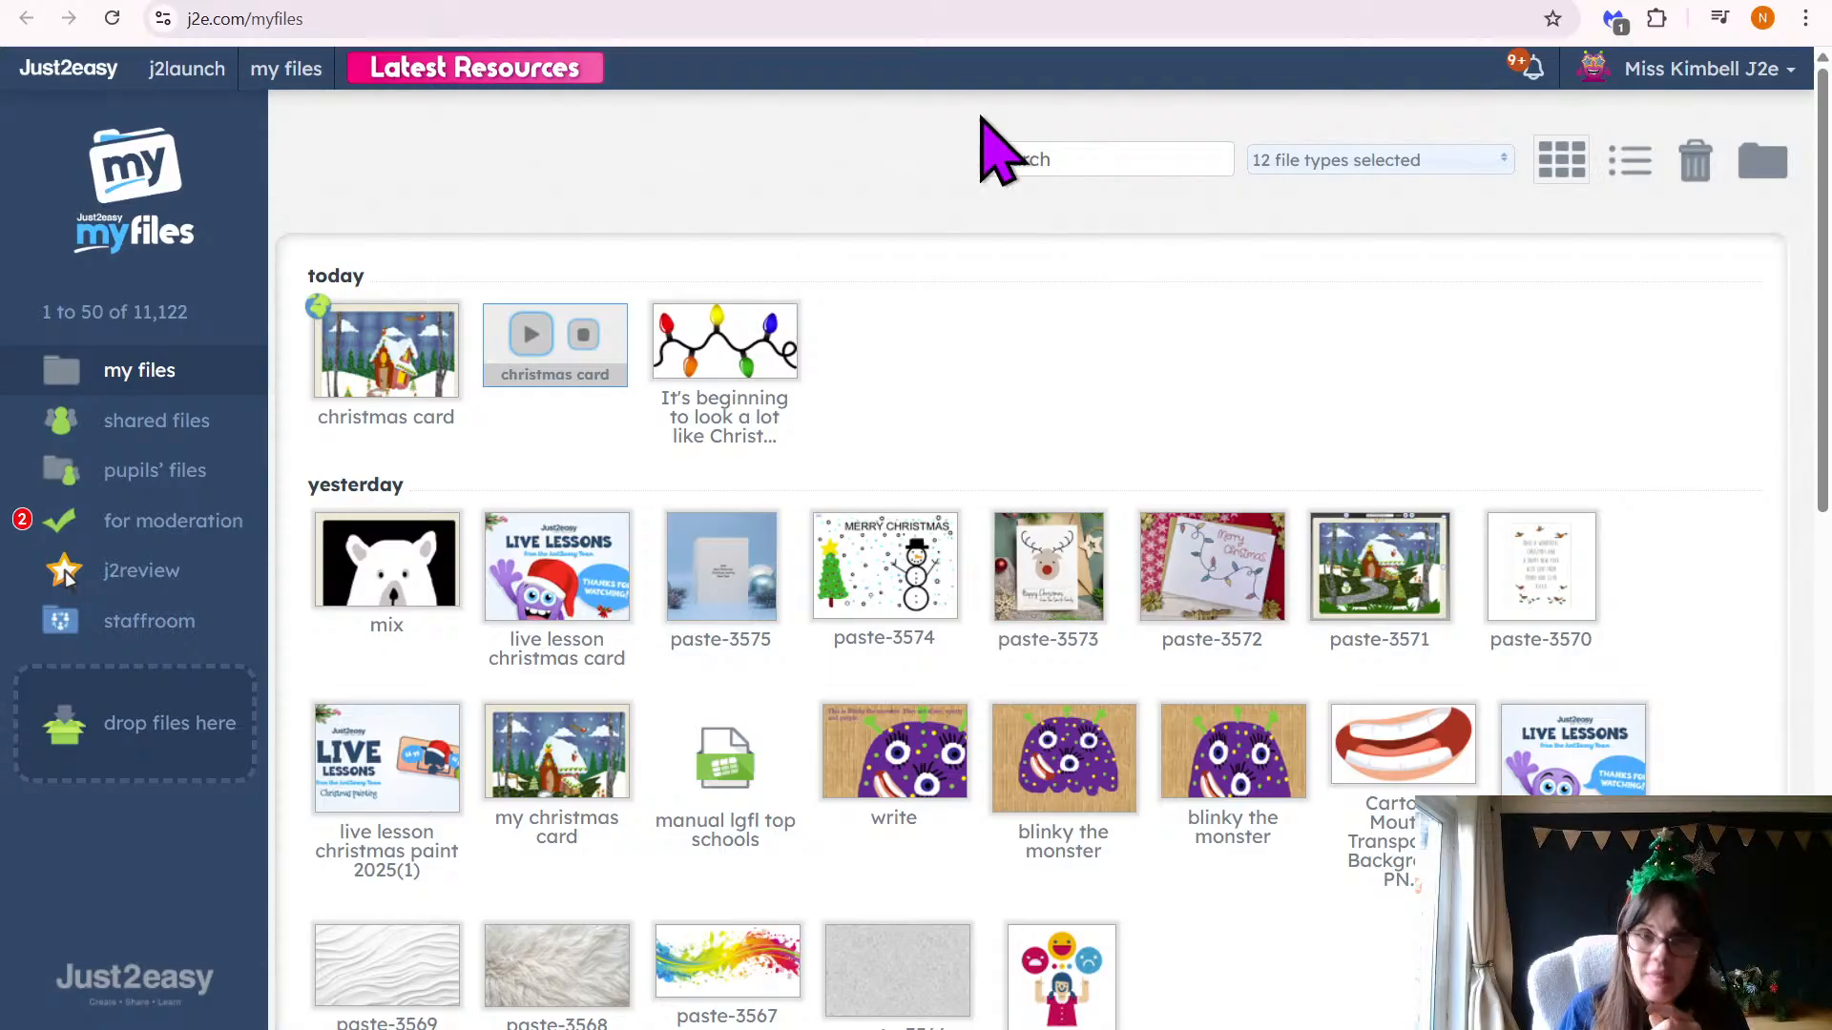
Switch to the "live lesson christmas card" presentation and advance to its "Thanks for watching!" slide
left_click(218, 2)
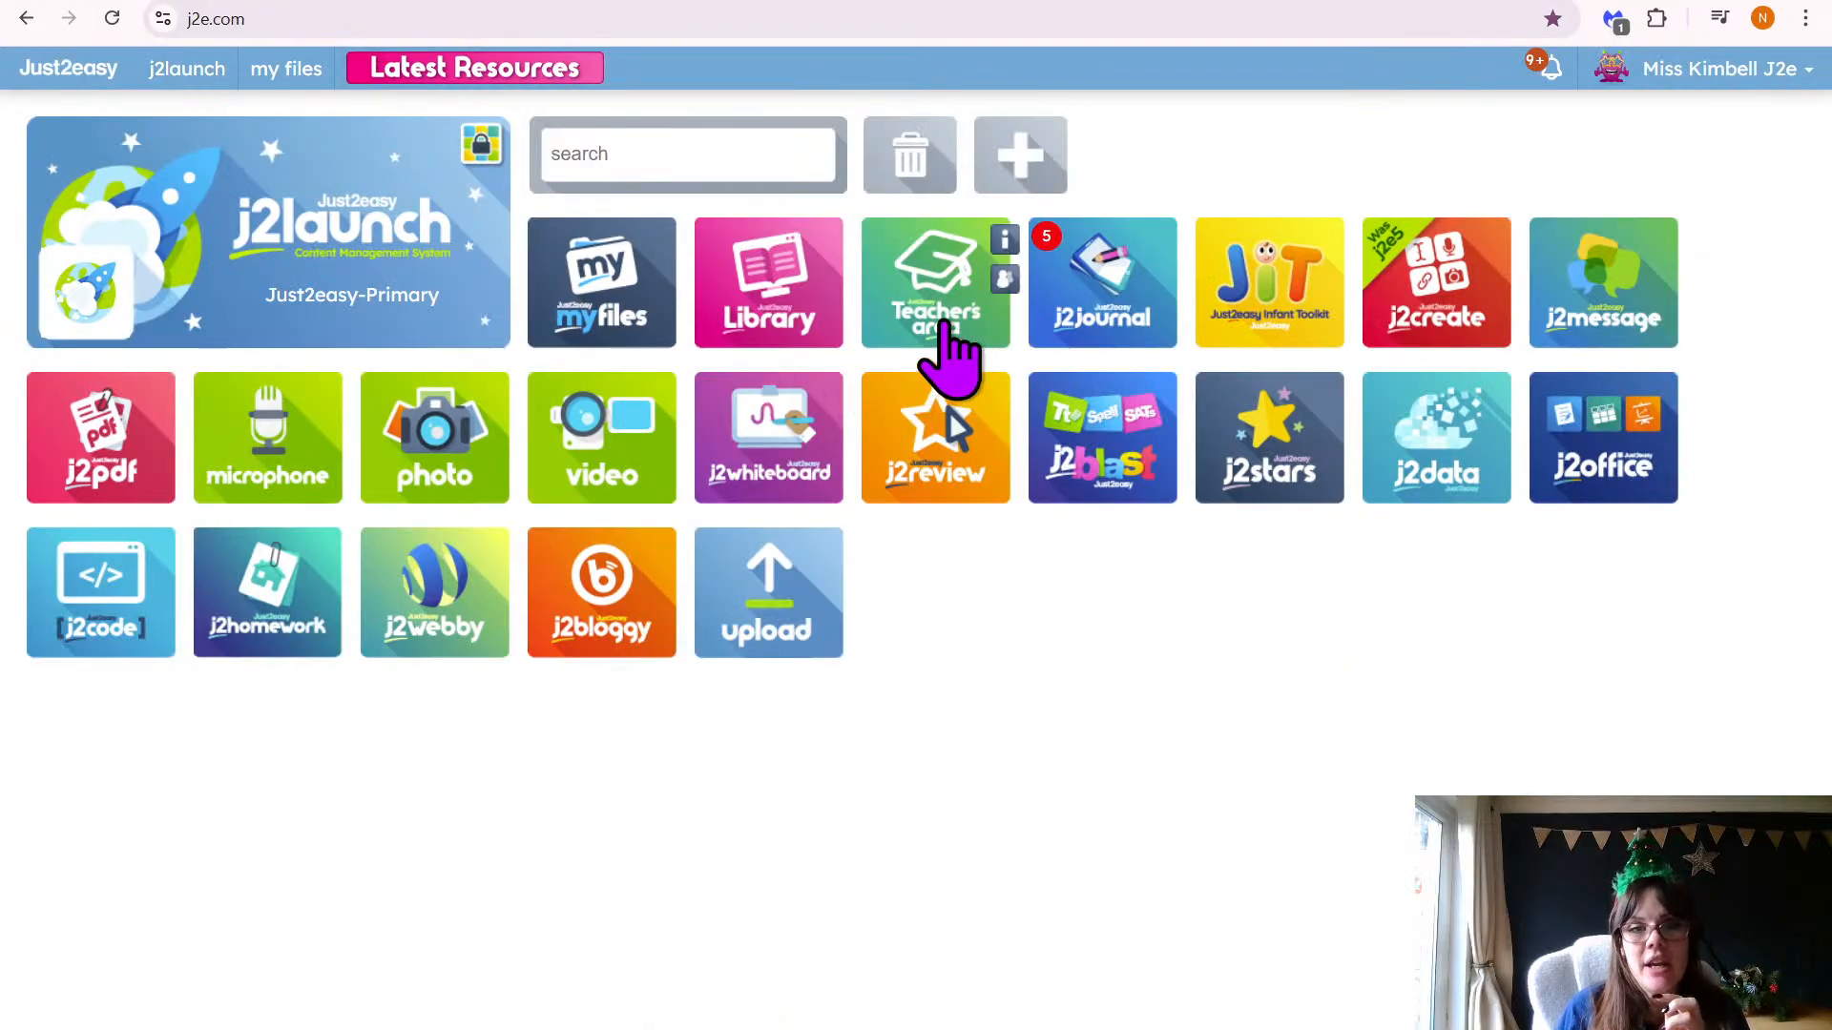
left_click(939, 310)
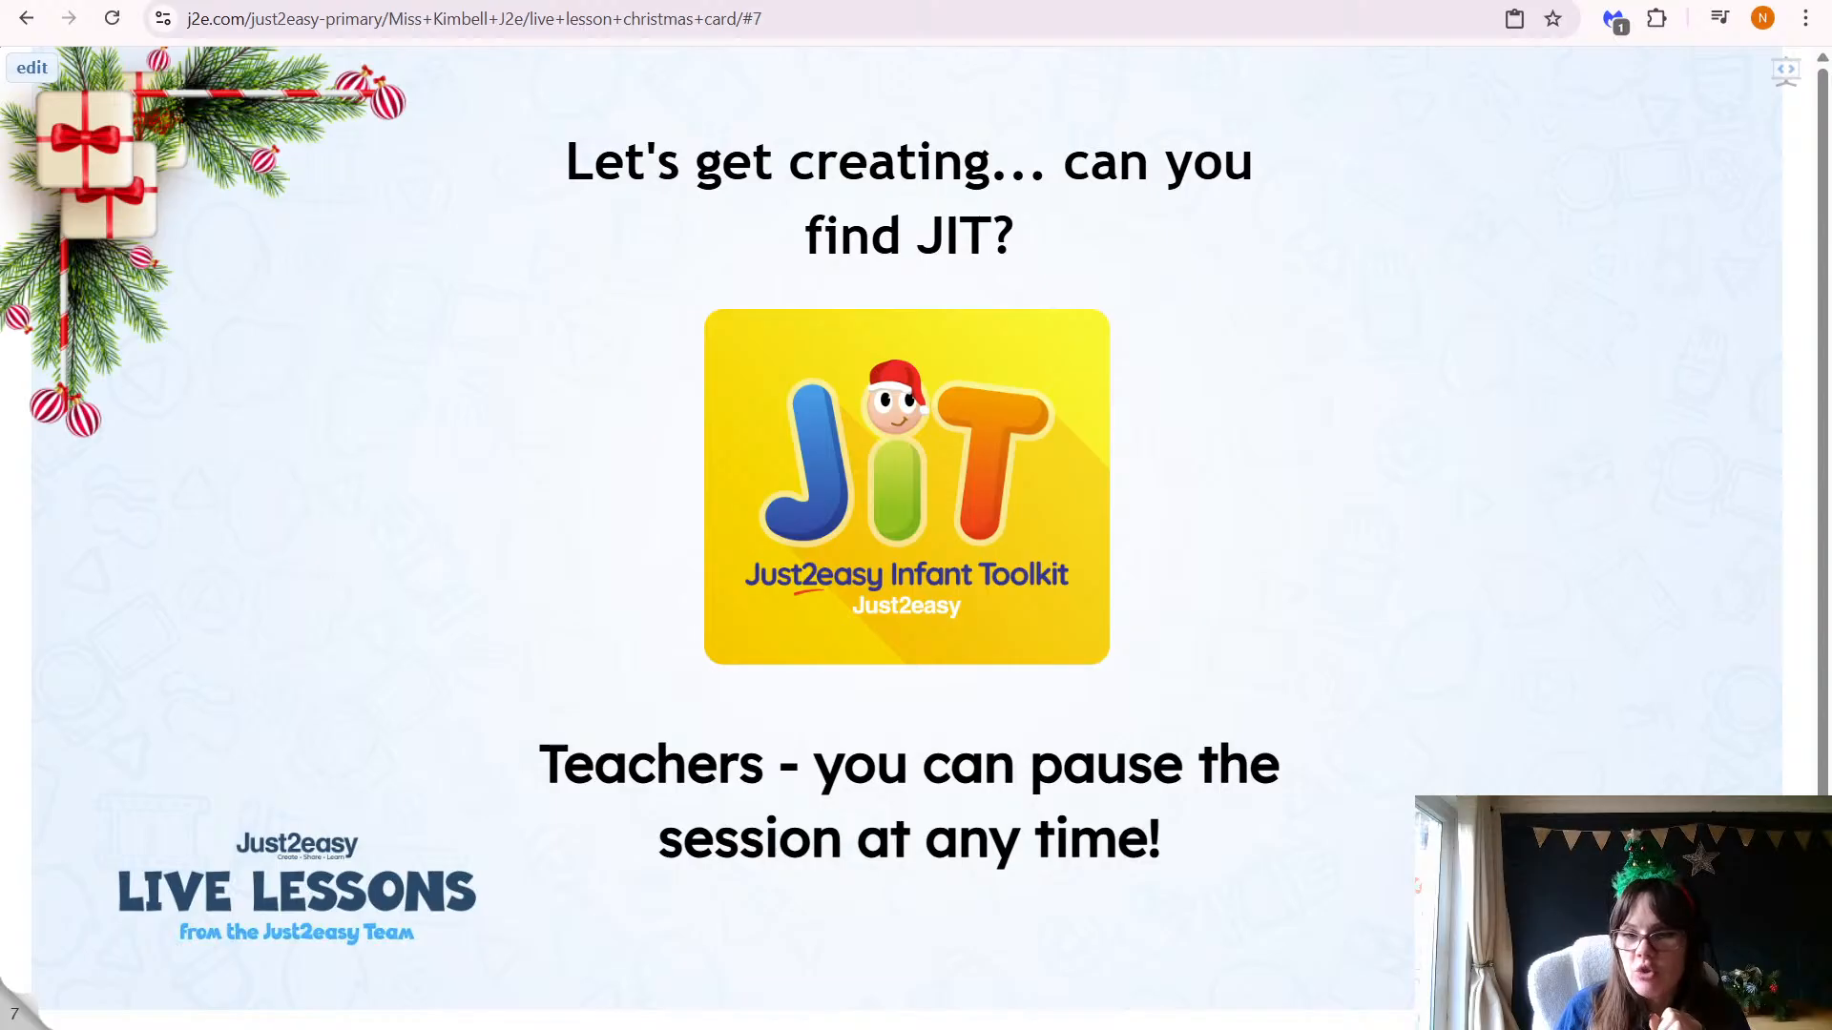
key("Right")
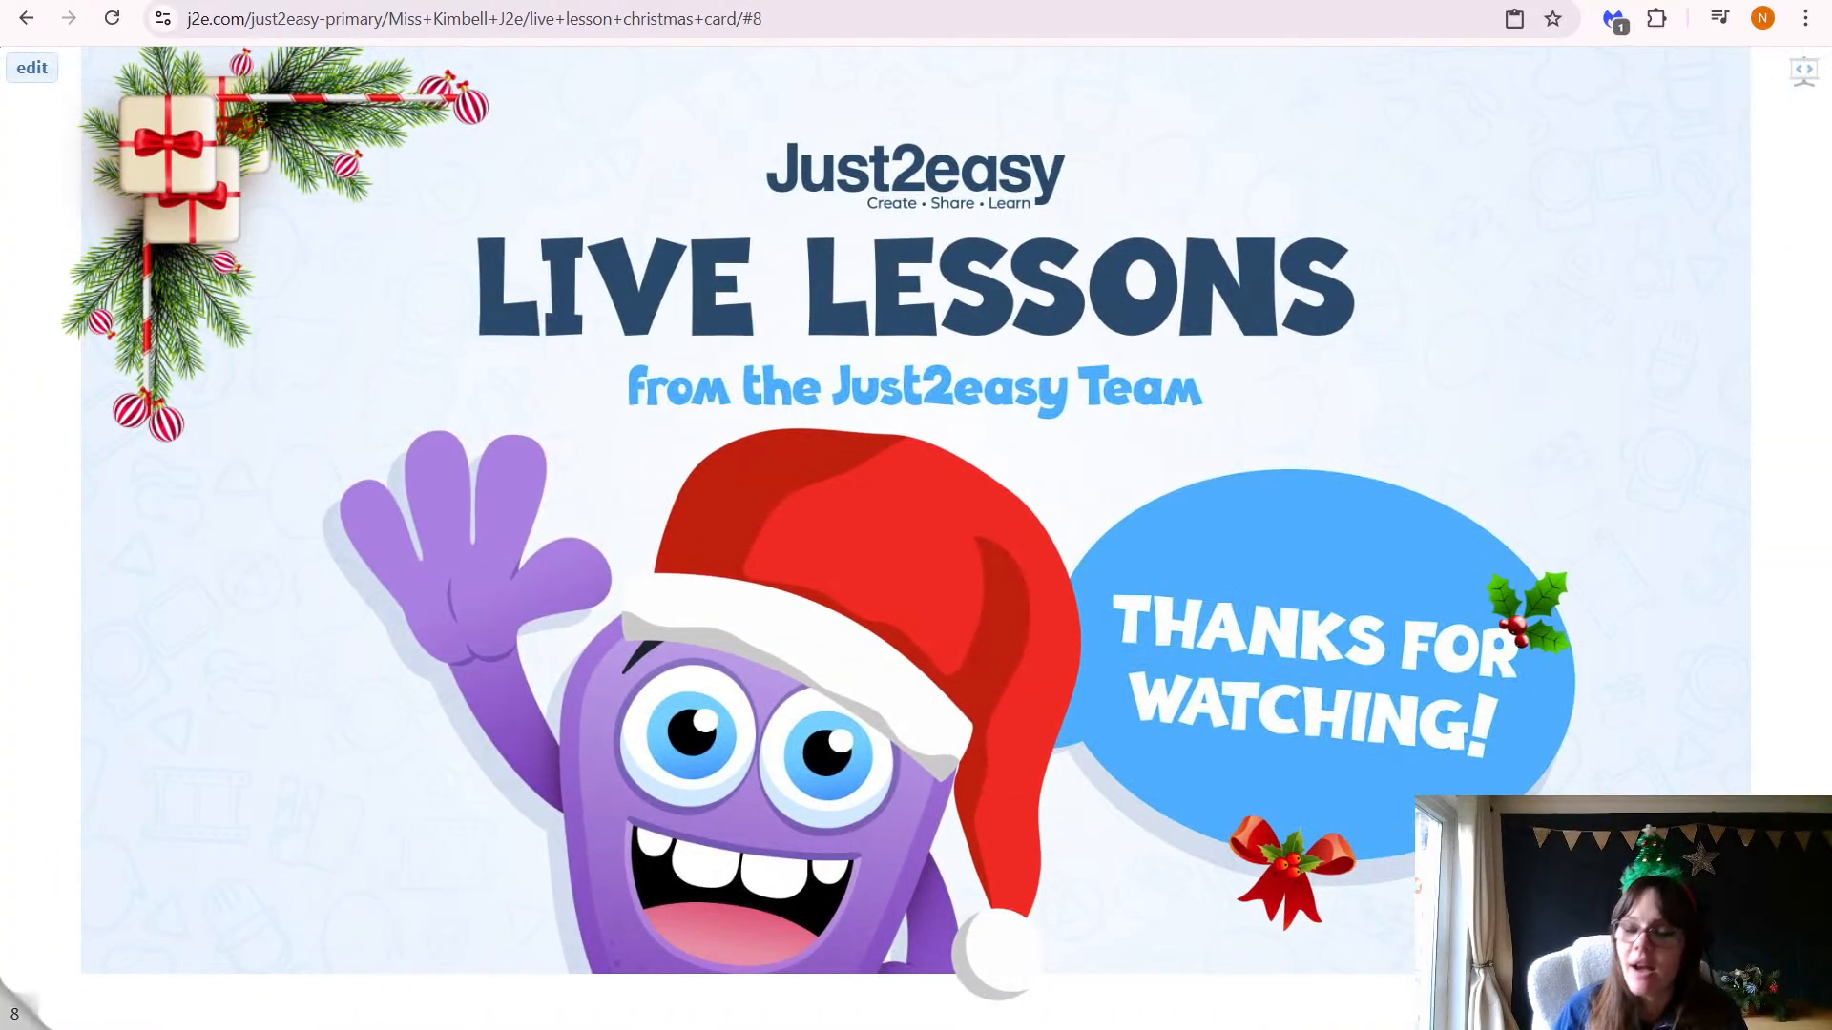